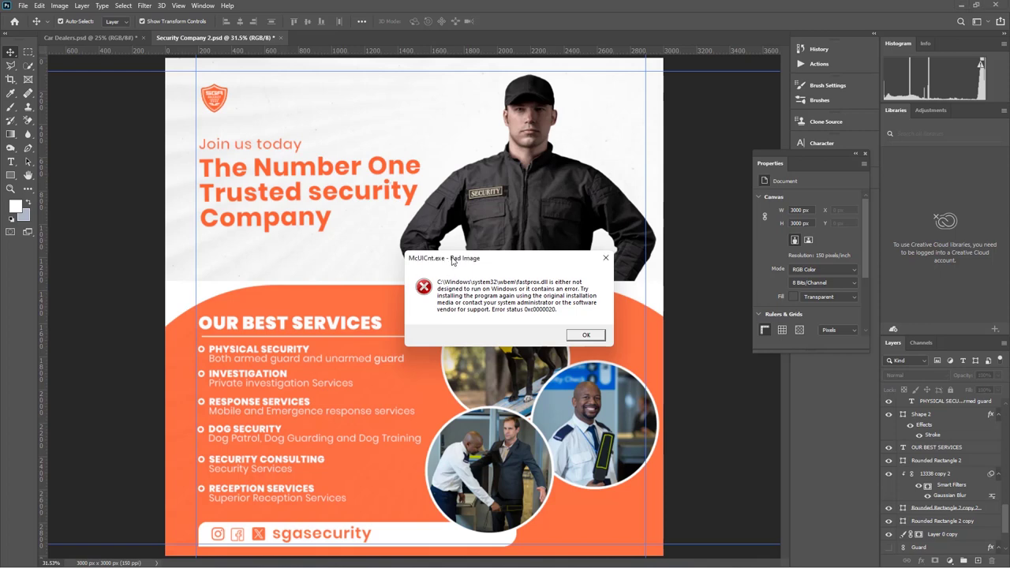
Move the Bad Image error dialog to the bottom-right corner and start a new document
drag(459, 266, 985, 517)
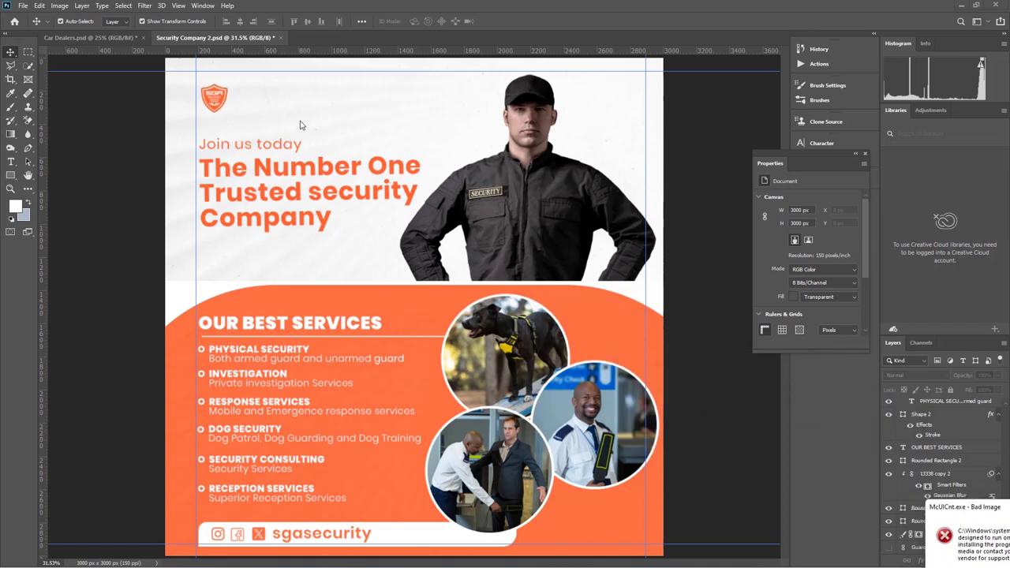
click(22, 6)
click(22, 6)
click(35, 22)
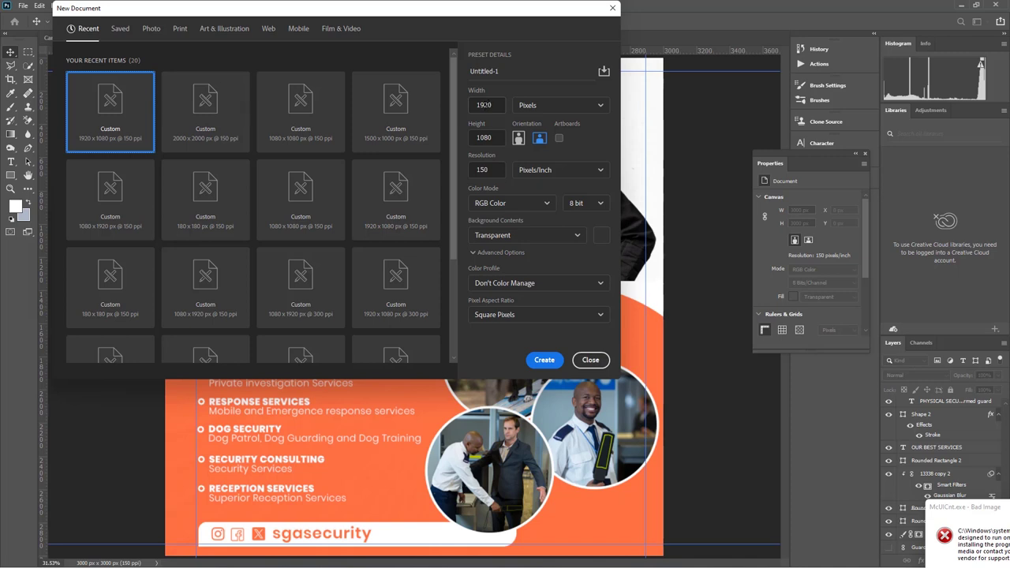
Set the new document's width and height to 2000 px, keeping 150 ppi resolution
click(485, 105)
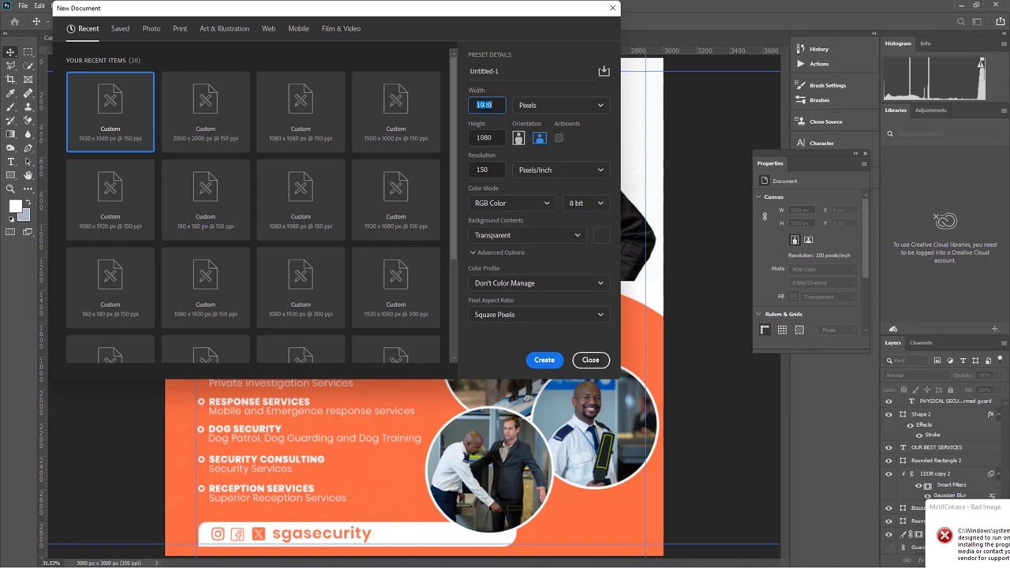
text(2000)
click(487, 138)
key(BackSpace)
text(2000)
click(544, 108)
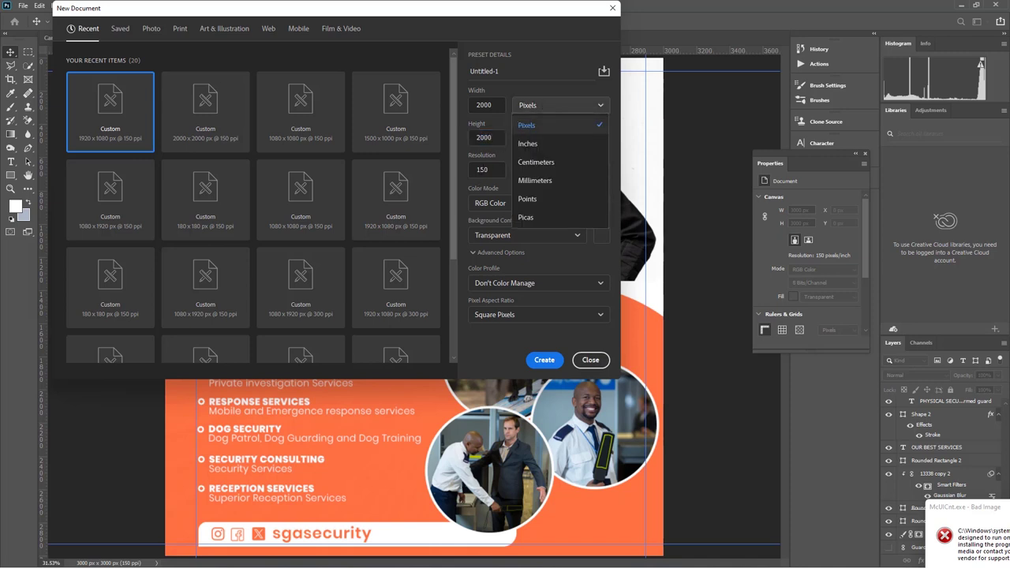
key(Escape)
double_click(481, 170)
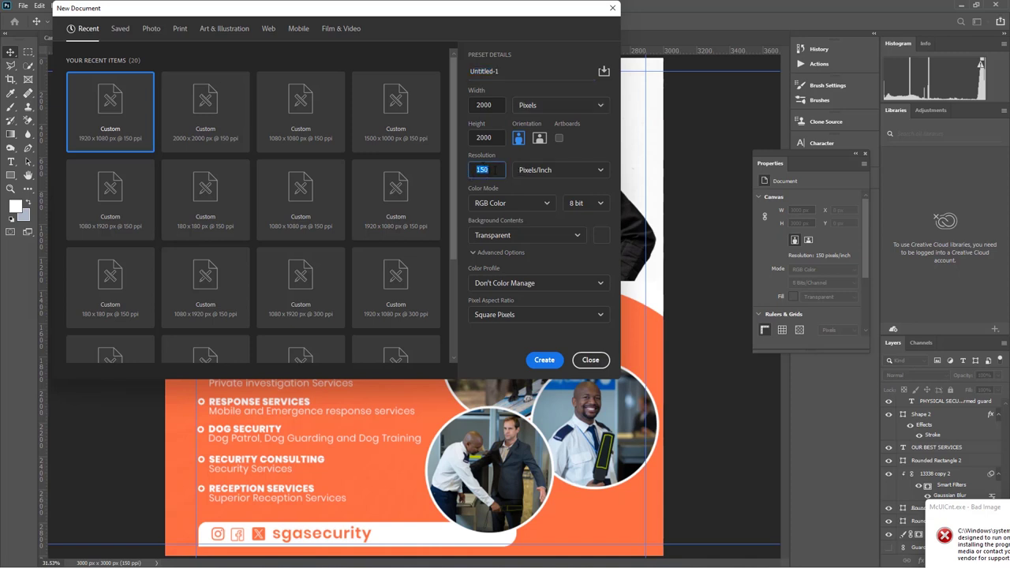
Name the document 'Security Company Poster Design' and create it
click(507, 71)
triple_click(508, 71)
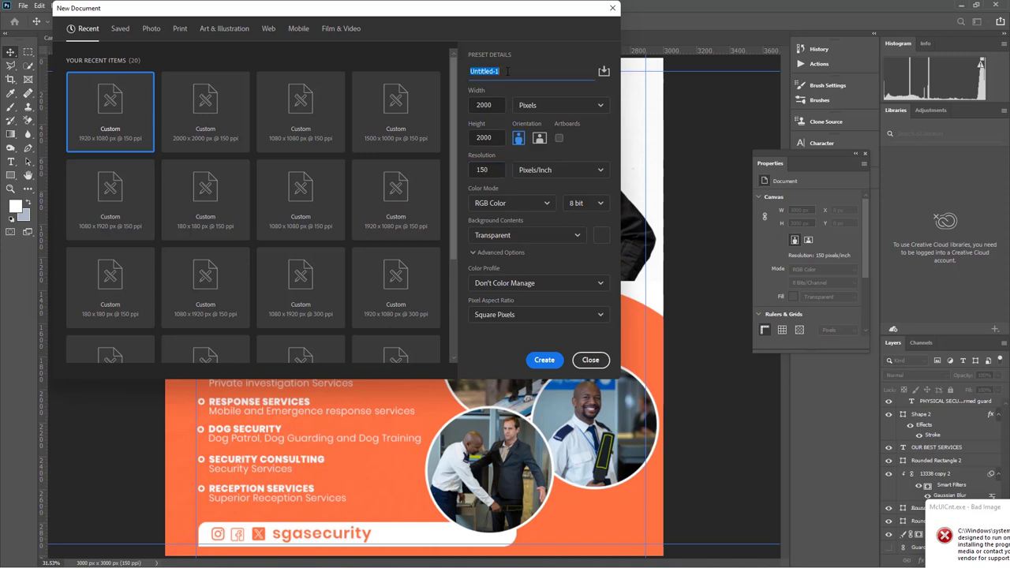
text(Security Company Poster Des)
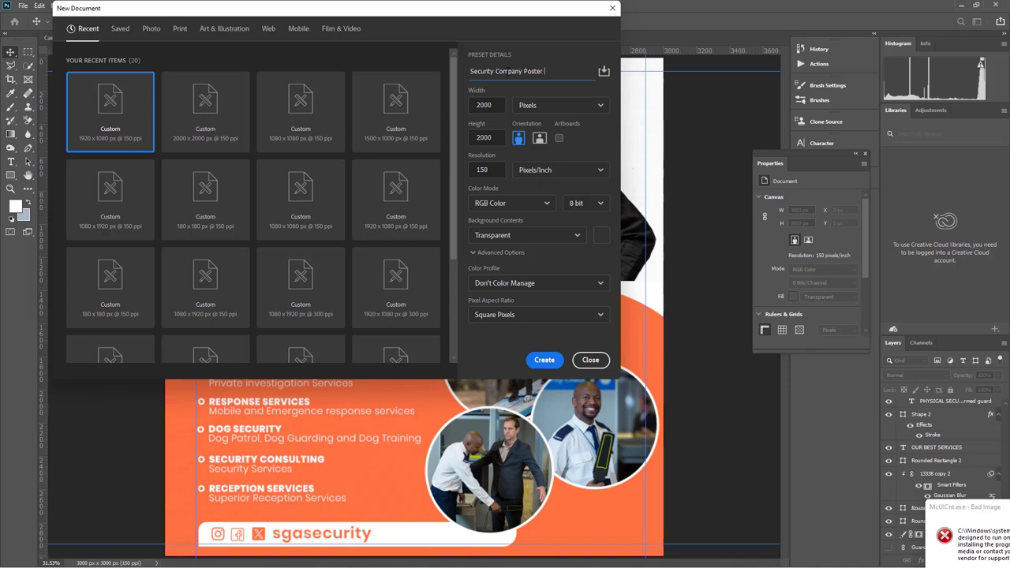
text(ign)
click(544, 361)
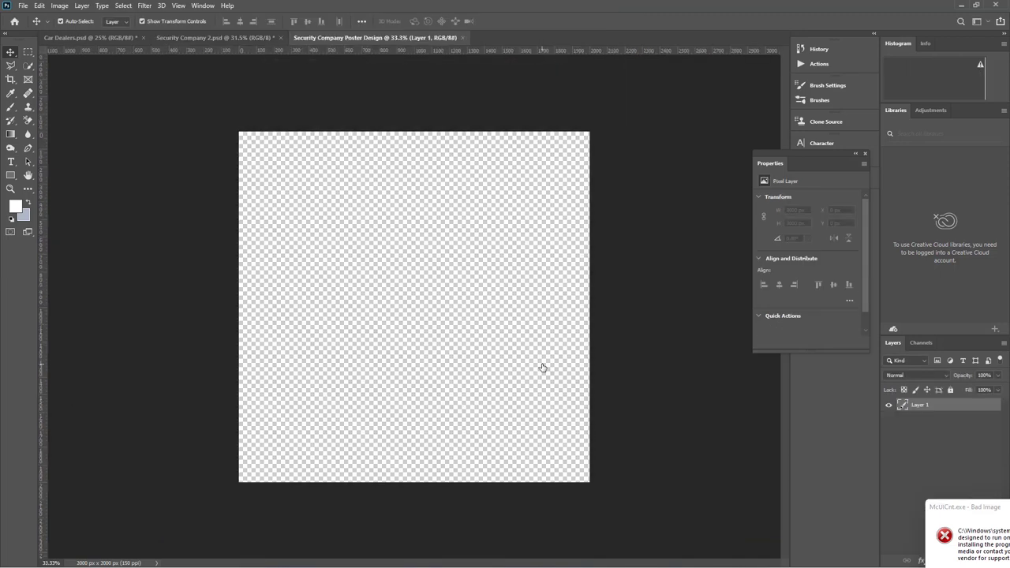
Fit the blank canvas on screen with the Zoom tool
click(11, 189)
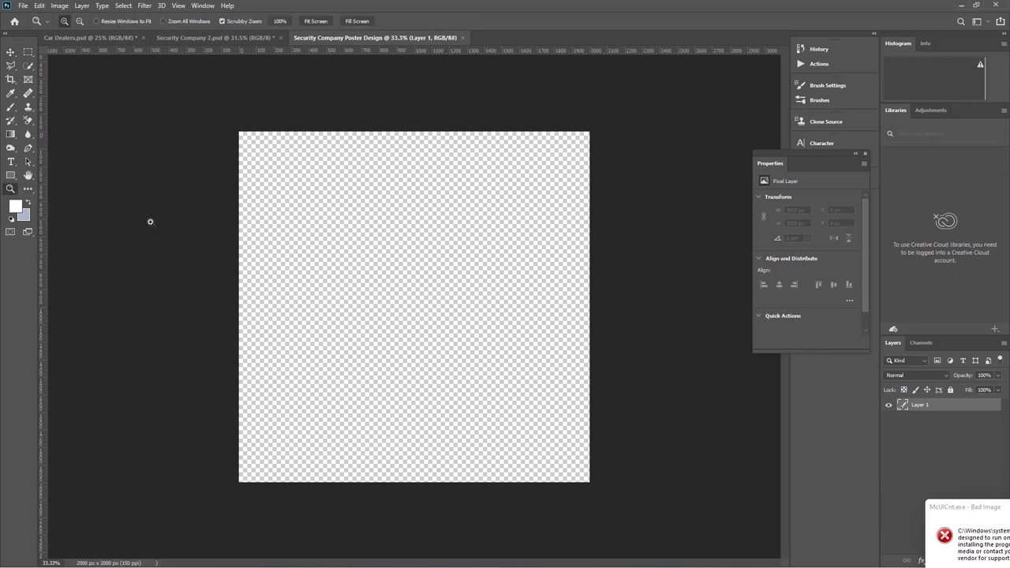
right_click(393, 194)
click(418, 203)
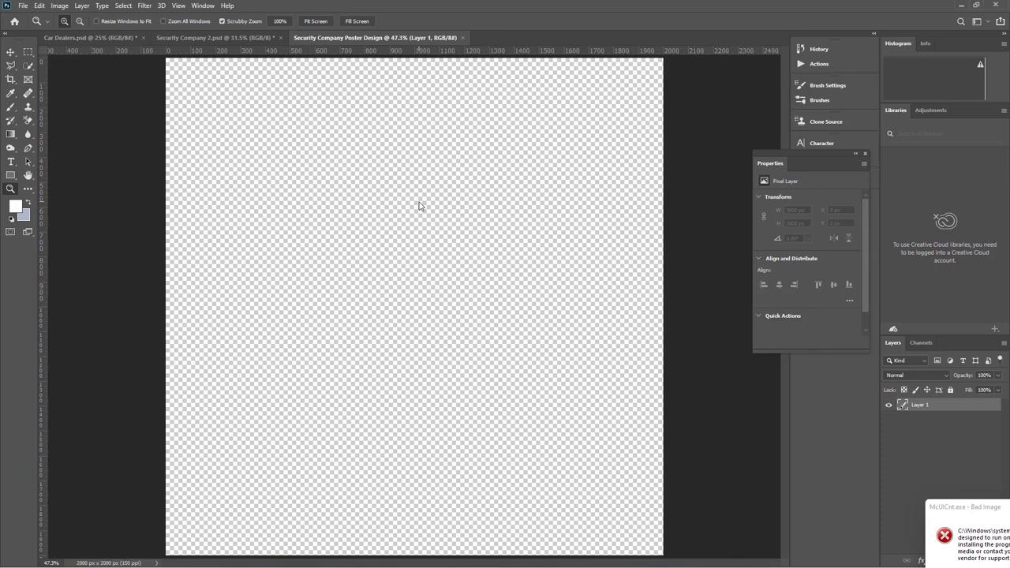
Close the Security Company Poster Design document and start another new document
click(461, 37)
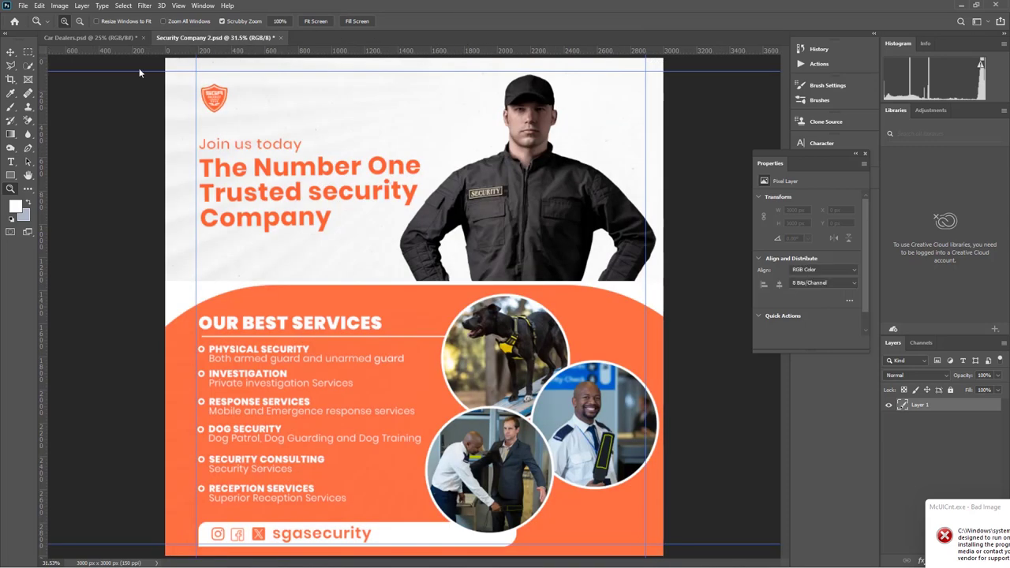
click(23, 6)
click(33, 27)
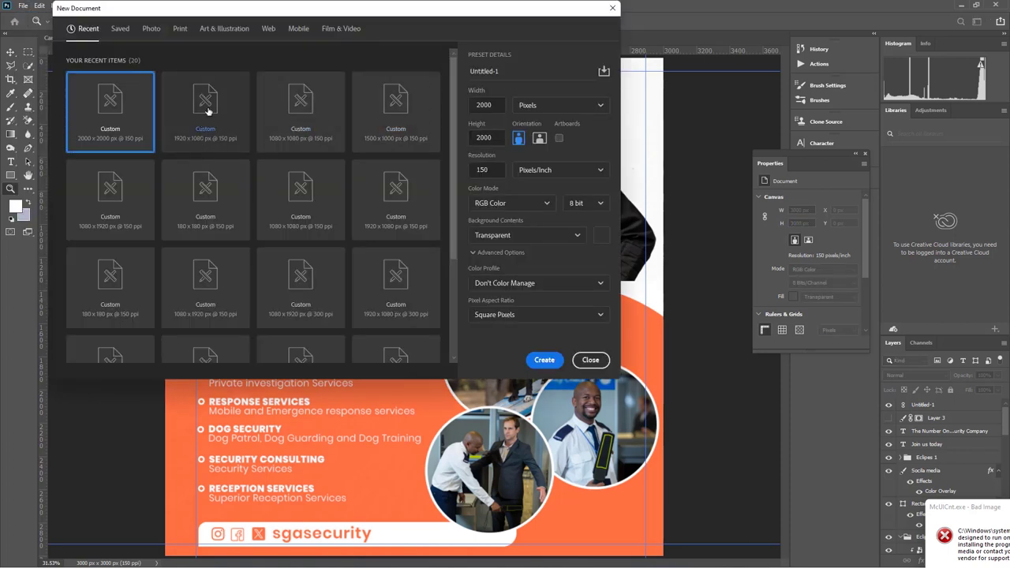
Under Film & Video presets, set 2000 × 2000 px at 150 ppi
click(338, 30)
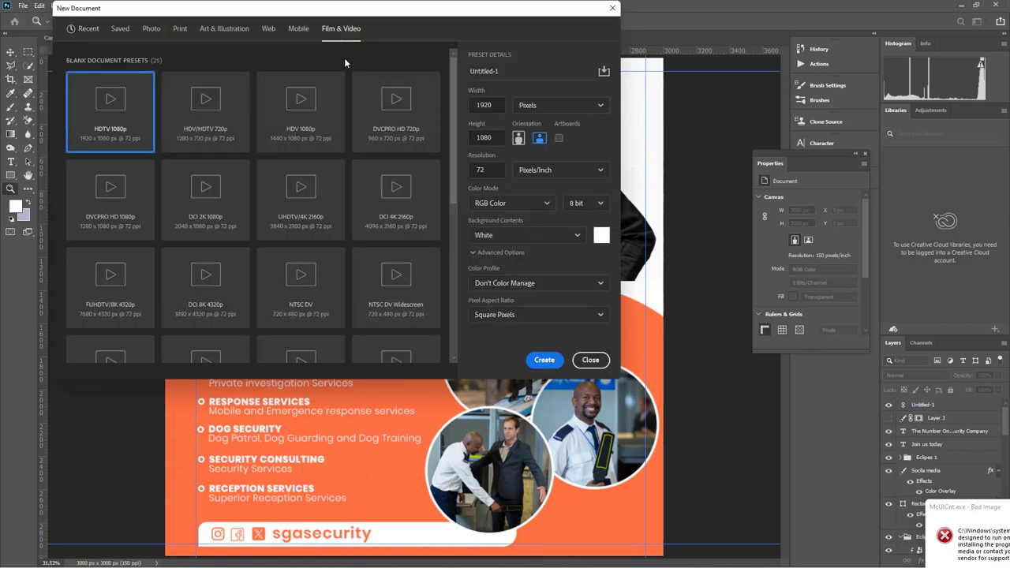
click(484, 105)
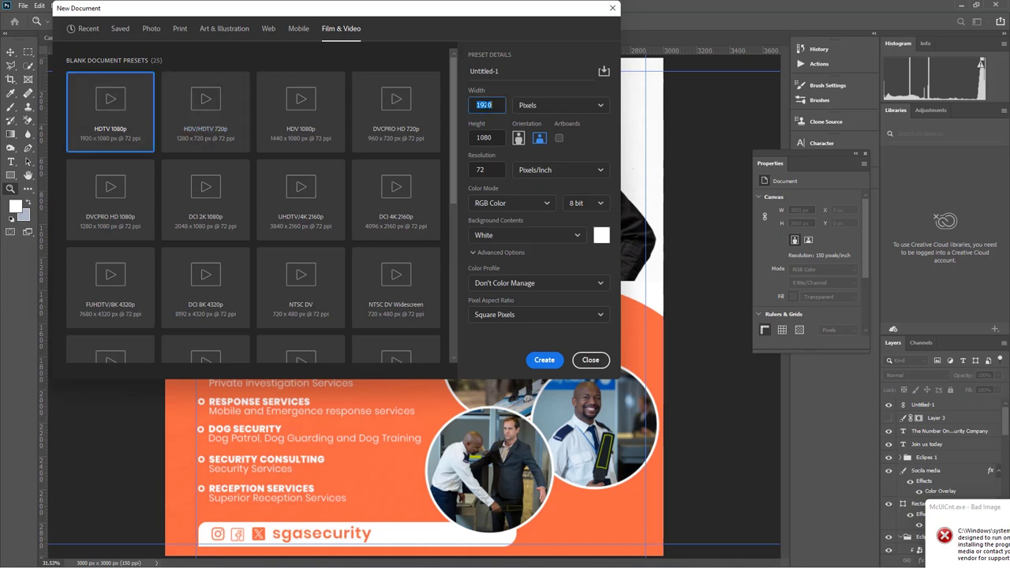
text(2000)
click(488, 137)
text(2000)
key(Tab)
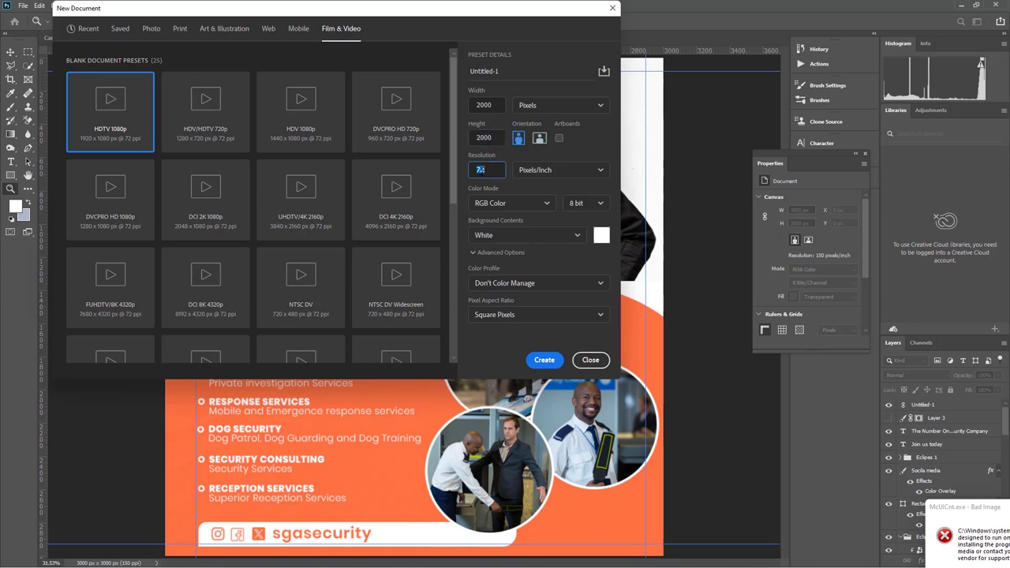
text(150)
Name the document 'Security Company Poster Design', correcting a typo
click(504, 71)
double_click(504, 71)
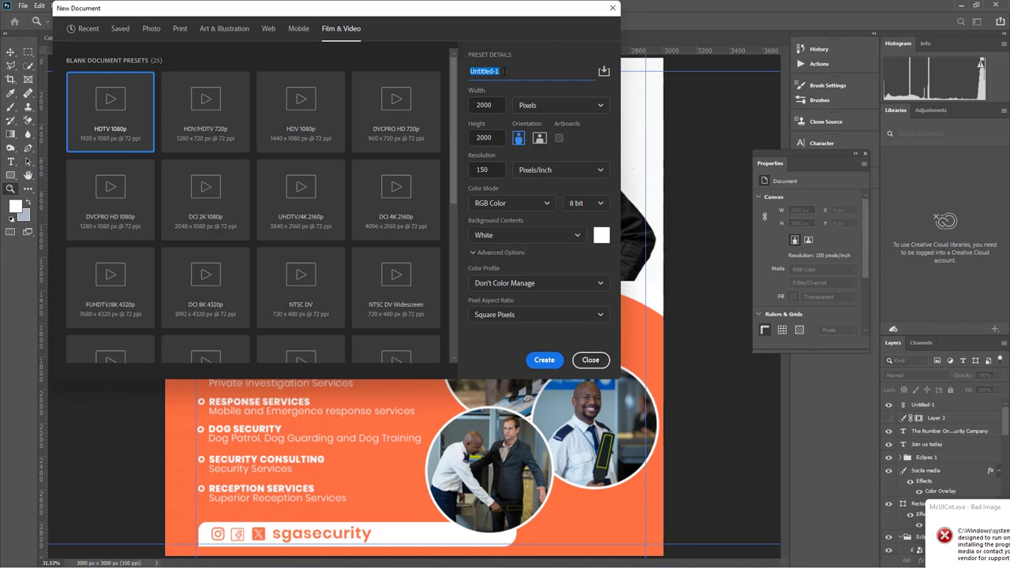
text(Sed)
text(urity C)
text(omap)
key(BackSpace)
key(BackSpace)
text(pany Poster Design)
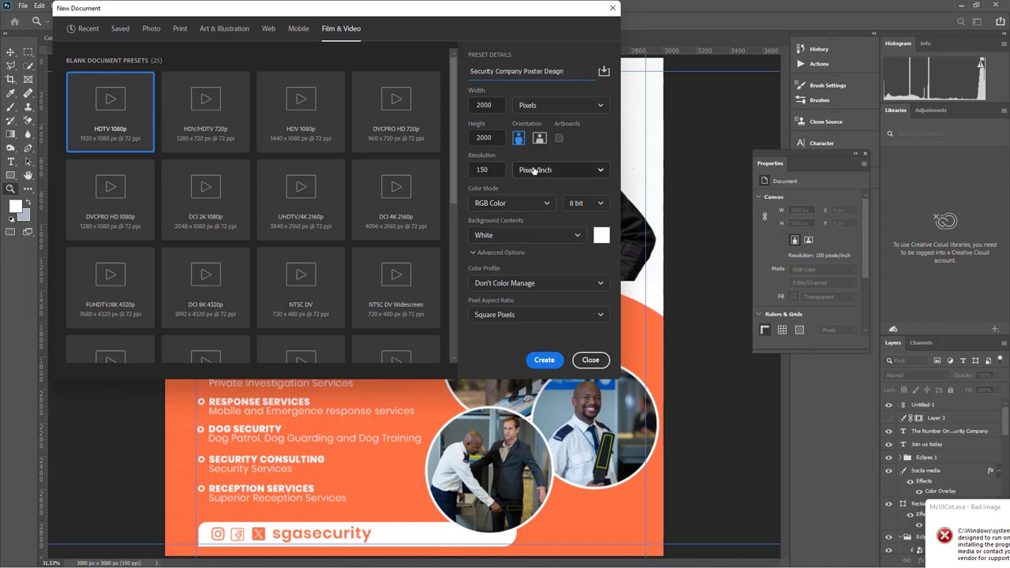
Set Background Contents to Transparent and create the document
click(497, 237)
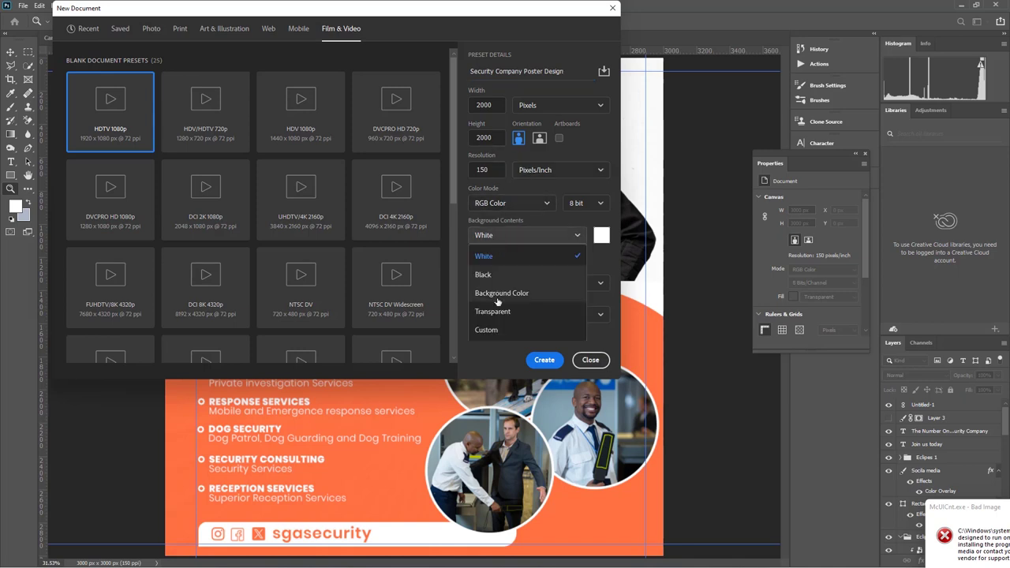
click(487, 330)
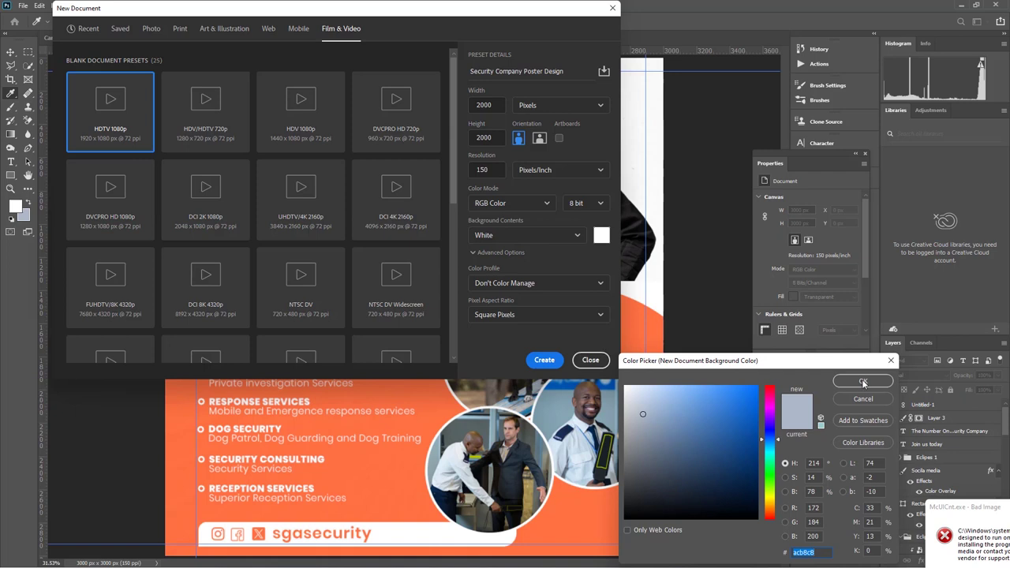
click(890, 361)
click(507, 235)
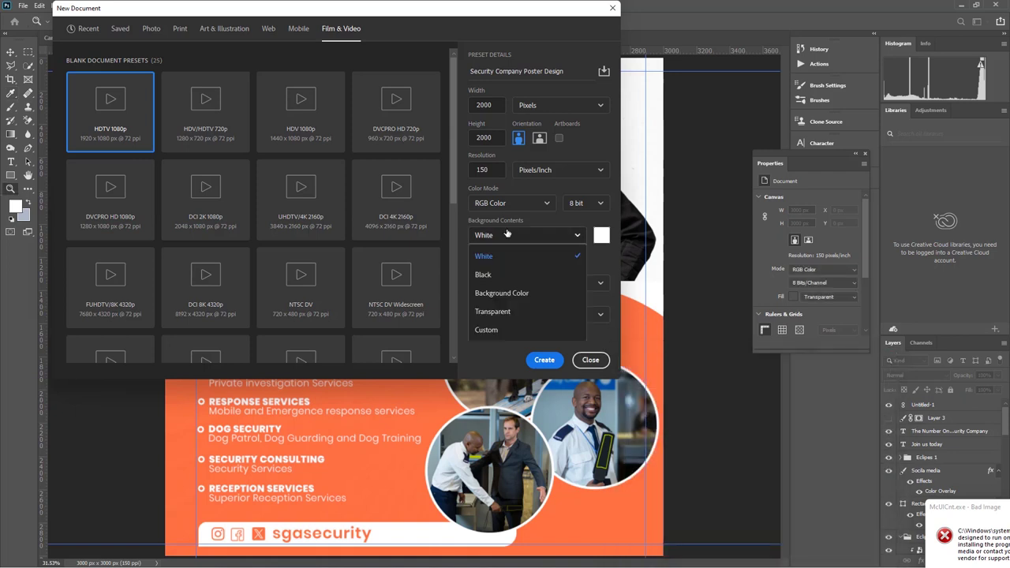
click(492, 310)
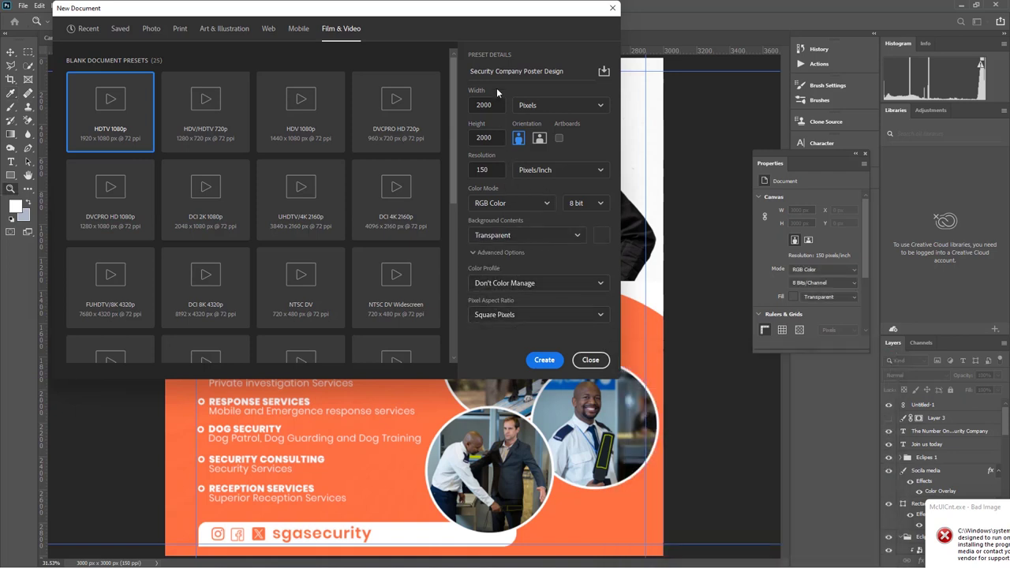
click(543, 364)
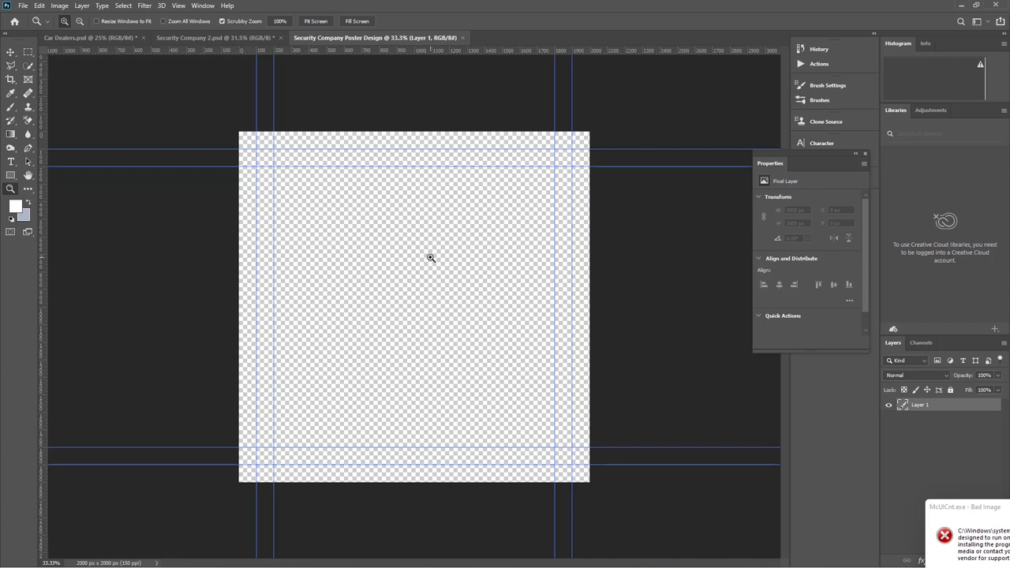
Cancel placing a linked file and compare against the Security Company 2 reference poster
click(23, 6)
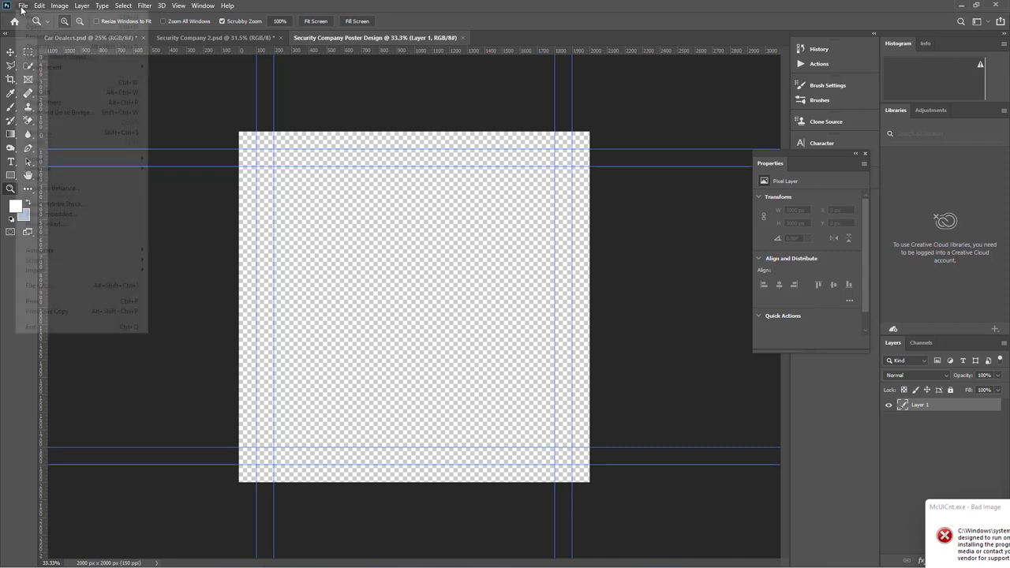
click(45, 223)
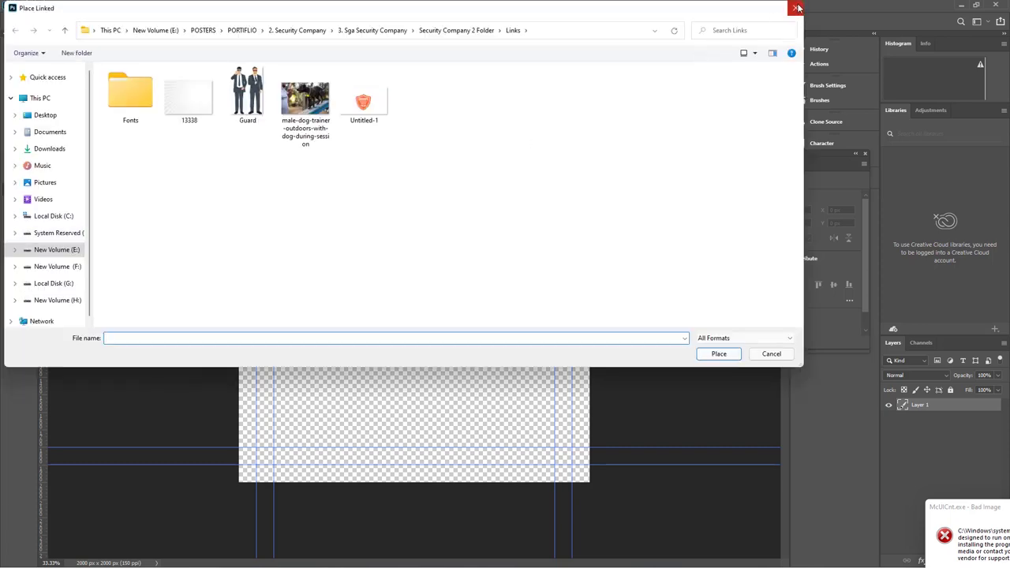
click(779, 14)
click(216, 39)
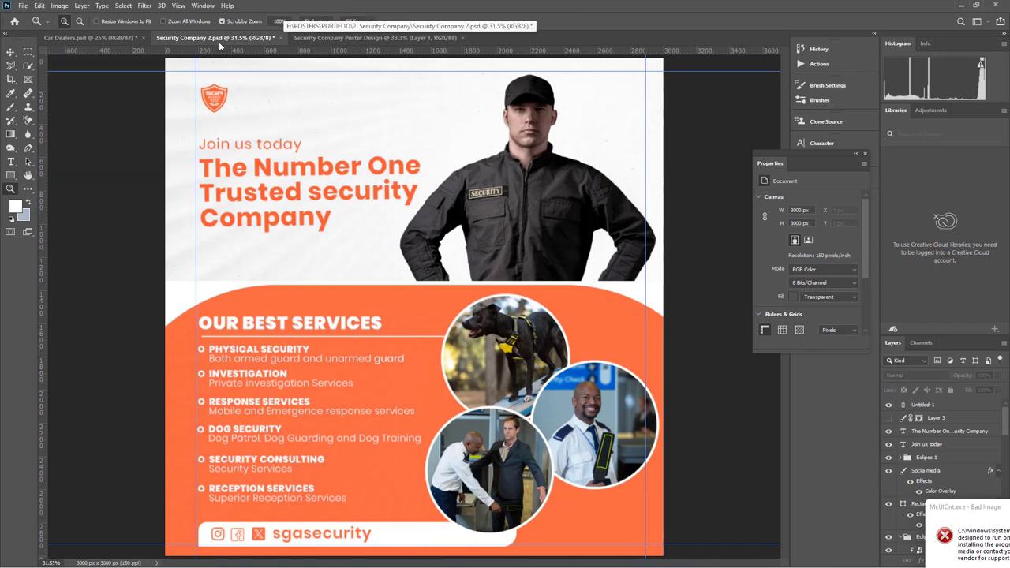
click(373, 40)
click(202, 38)
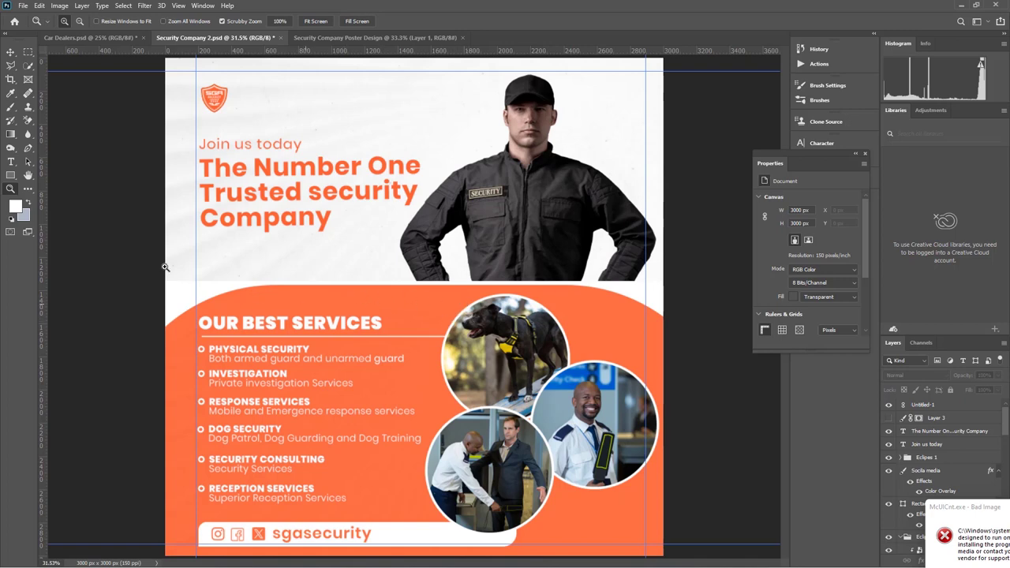
Nudge the shield logo to X 200 px, Y 100 px, then pick the Rectangle Tool
click(12, 53)
click(408, 315)
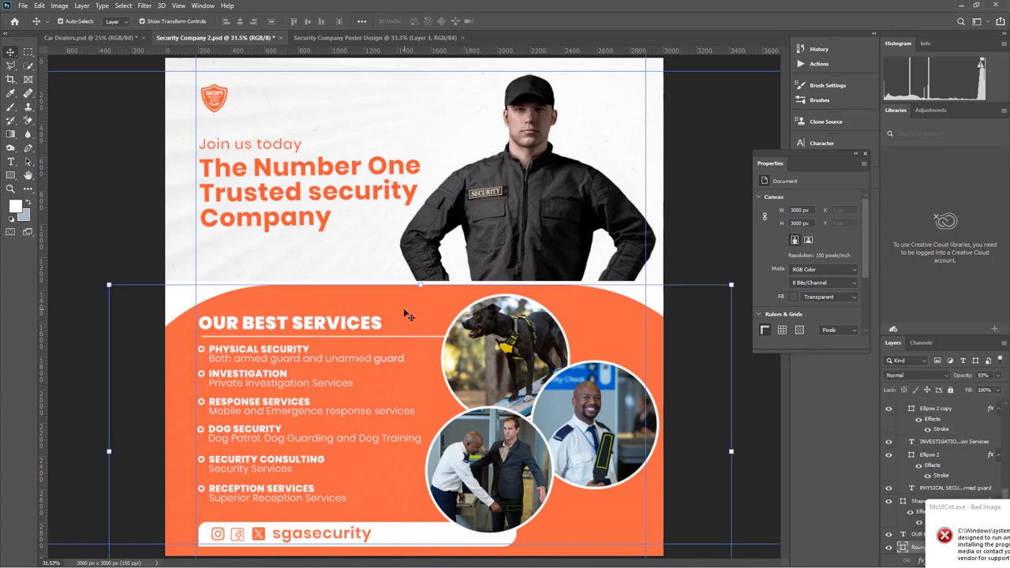
click(211, 101)
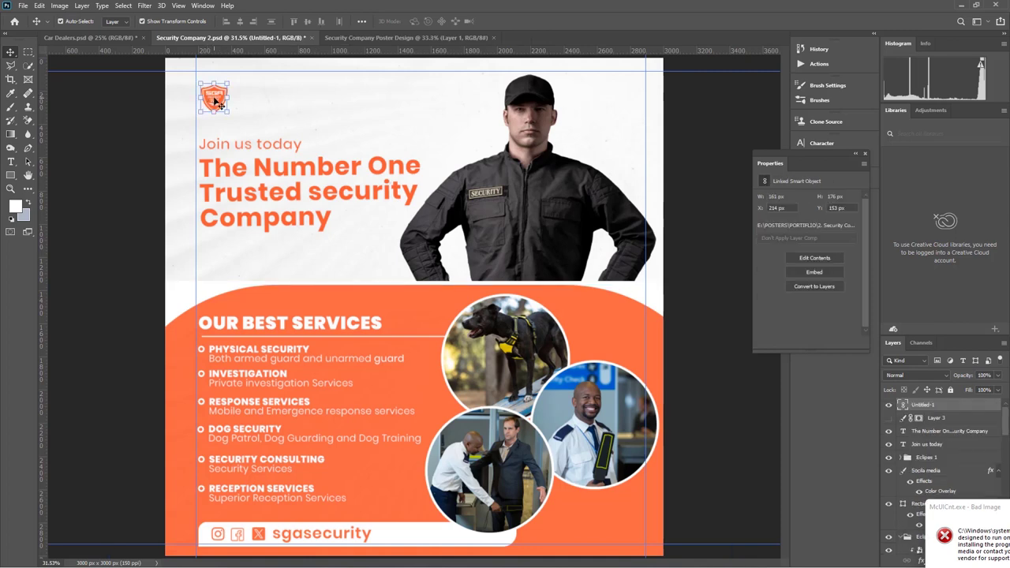
drag(383, 55, 291, 168)
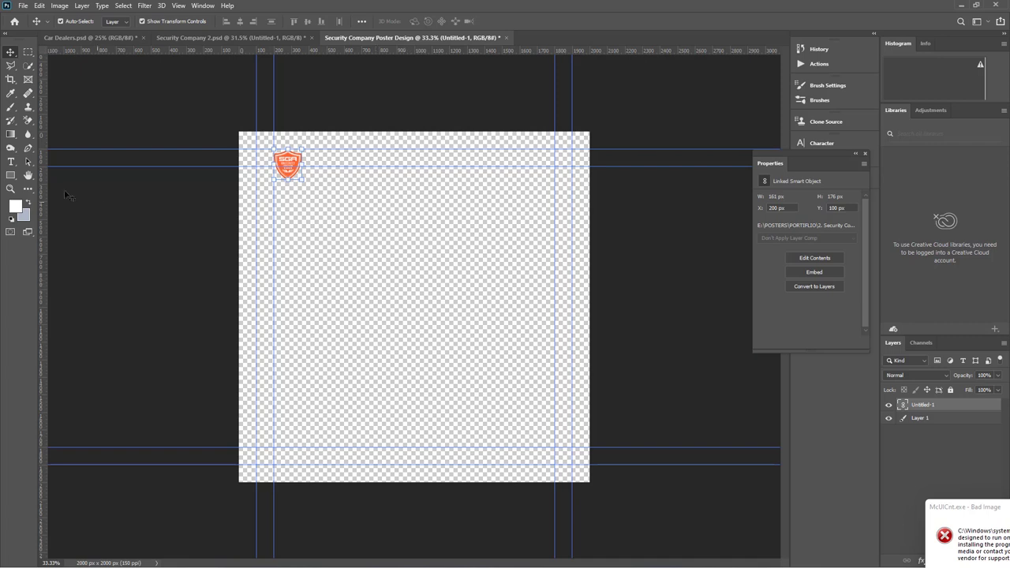
click(12, 178)
click(56, 181)
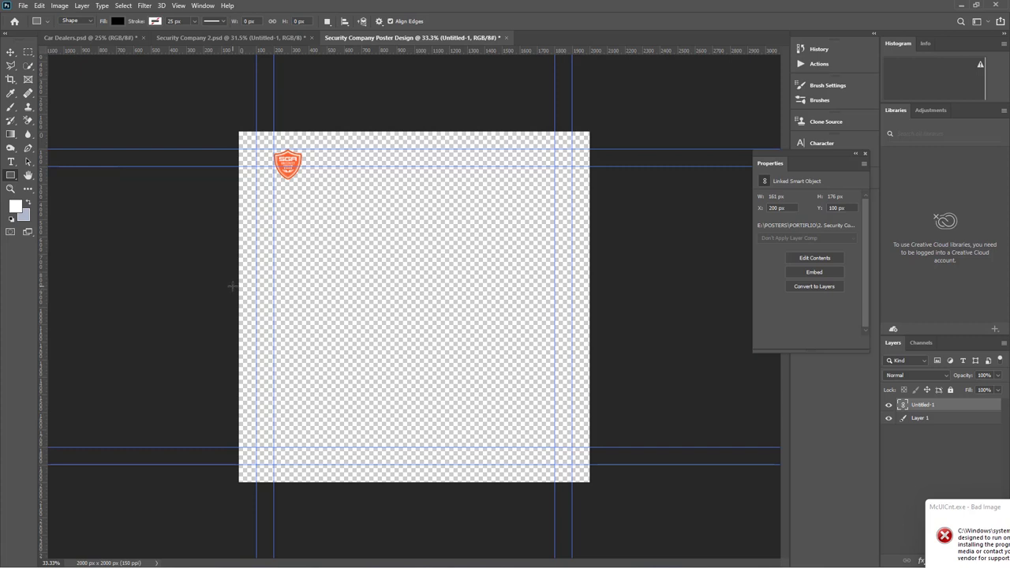
Draw a 2201 × 1323 px black rectangle and position it at X −100 px, Y 920 px
drag(231, 283, 617, 515)
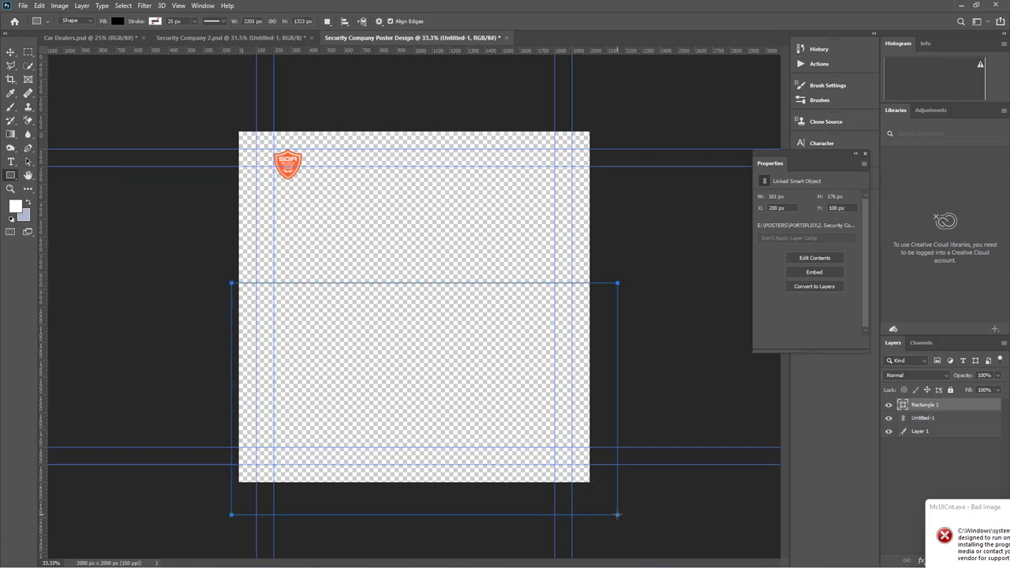
click(10, 53)
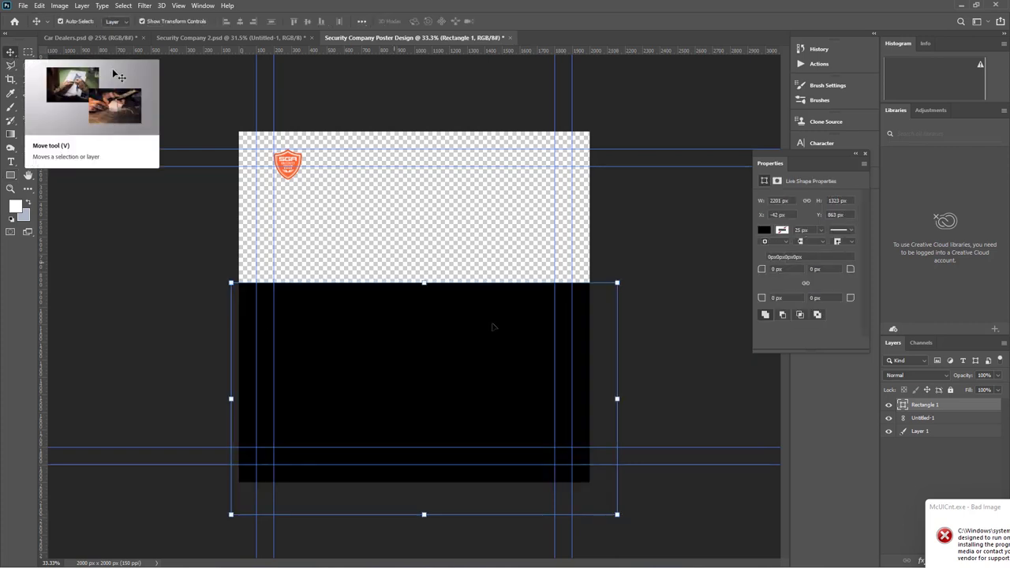
drag(466, 314, 468, 325)
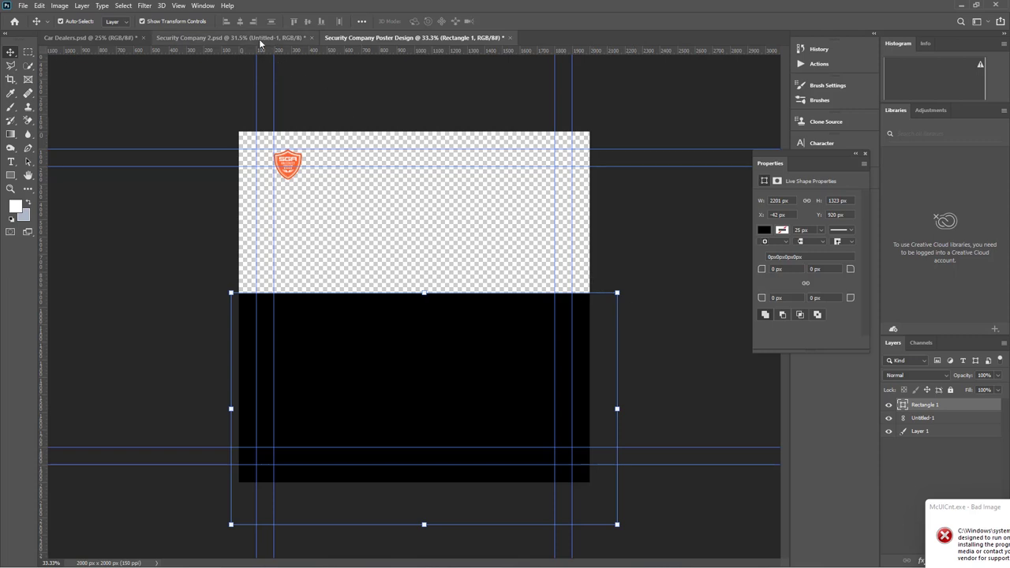
key(ctrl+shift+Tab)
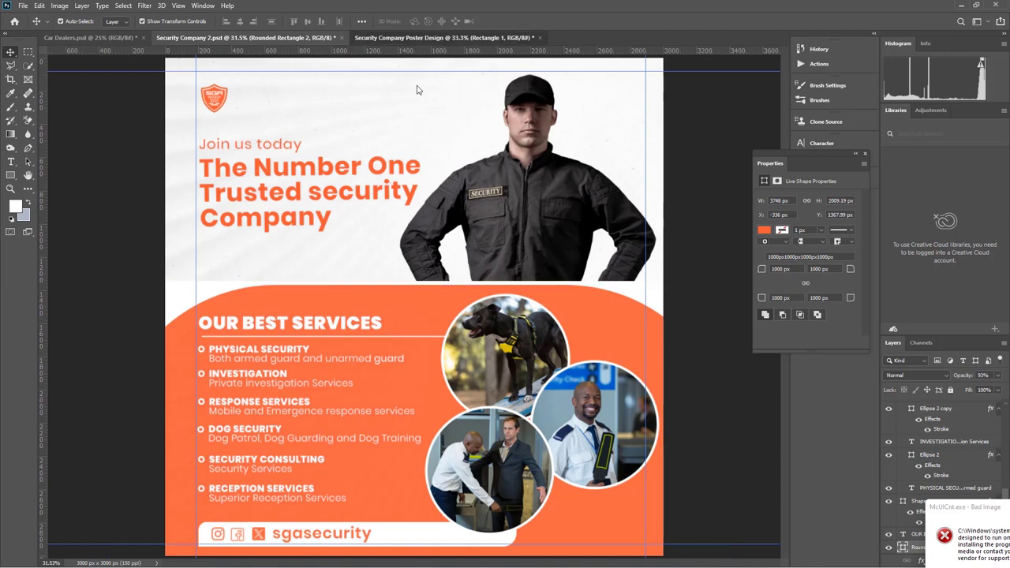
key(ctrl+Tab)
key(shift+Left)
key(shift+Left)
key(shift+Left)
key(shift+Left)
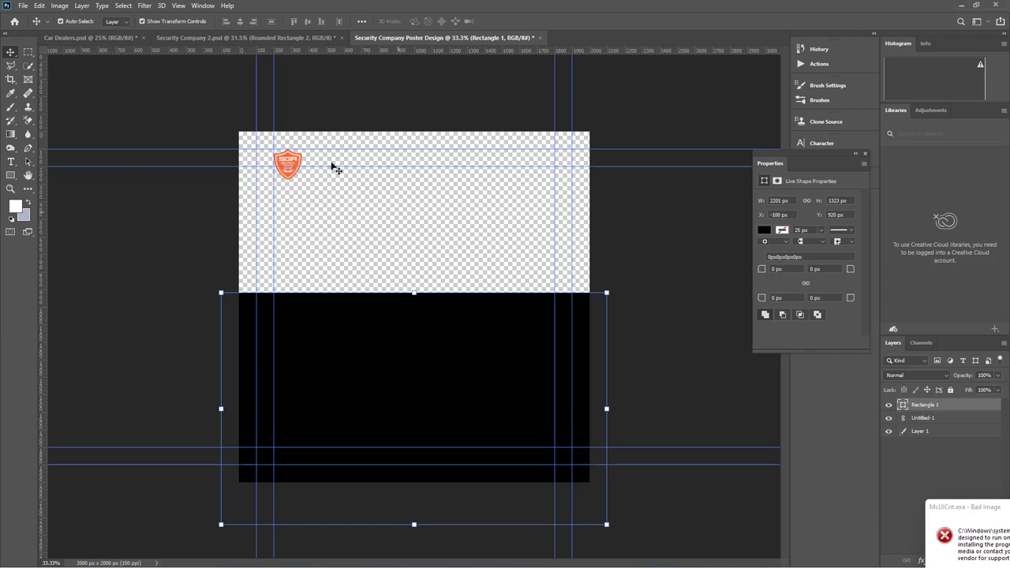
Round the rectangle's linked corners to 473 px, shift it to X −84 px, and duplicate it
click(198, 7)
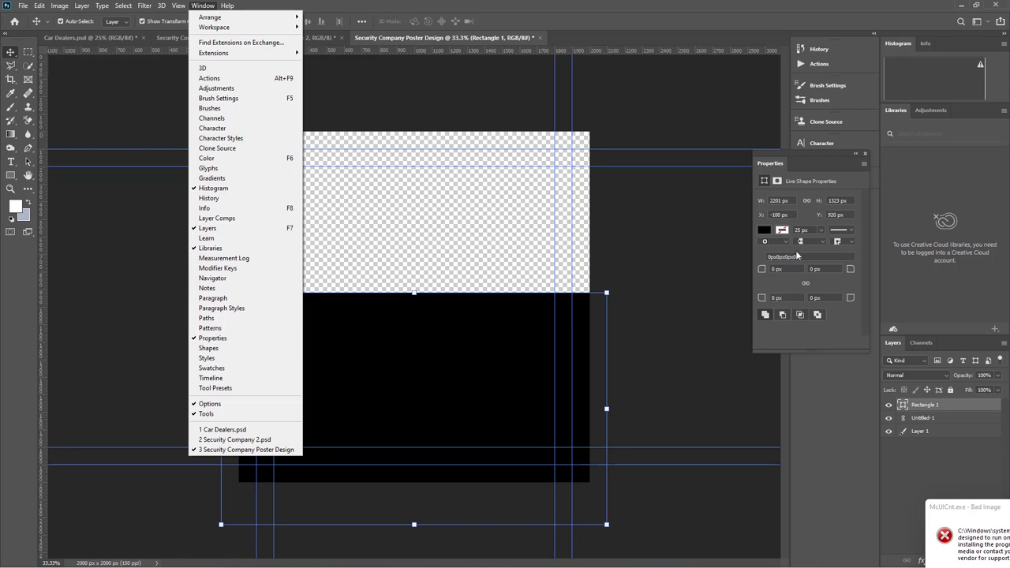
click(806, 283)
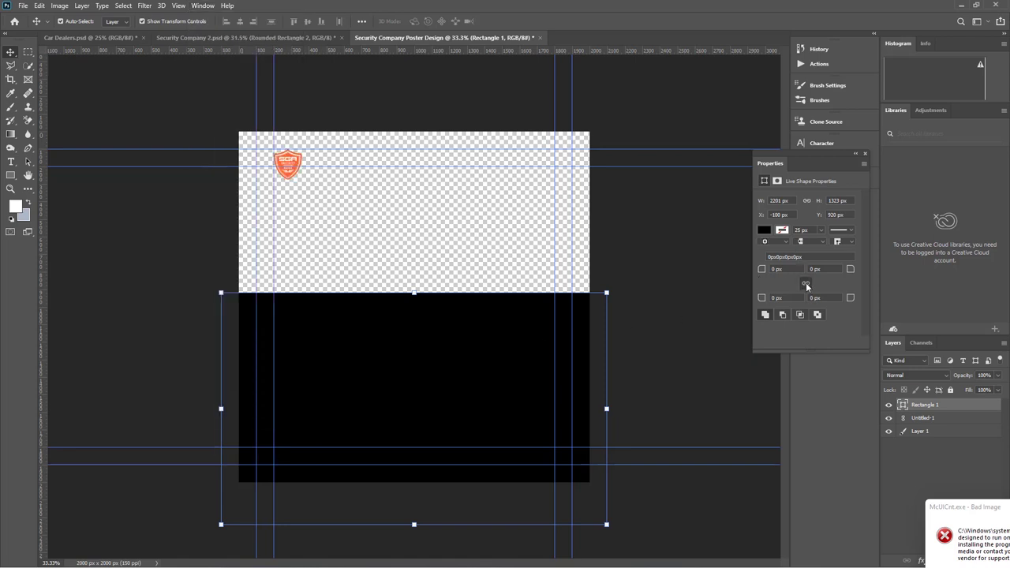
click(806, 285)
drag(761, 272, 1007, 291)
click(661, 296)
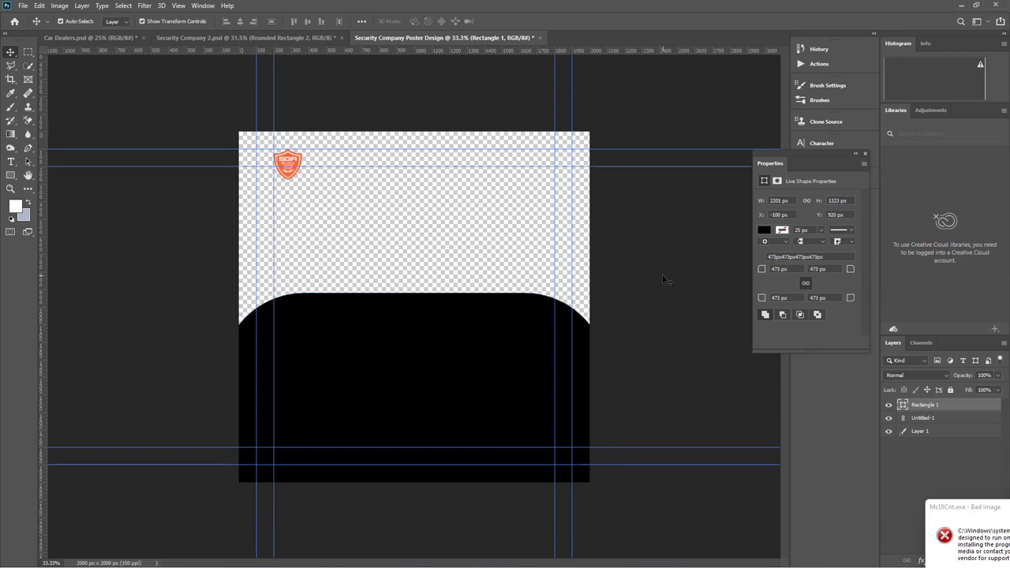
drag(387, 372, 393, 370)
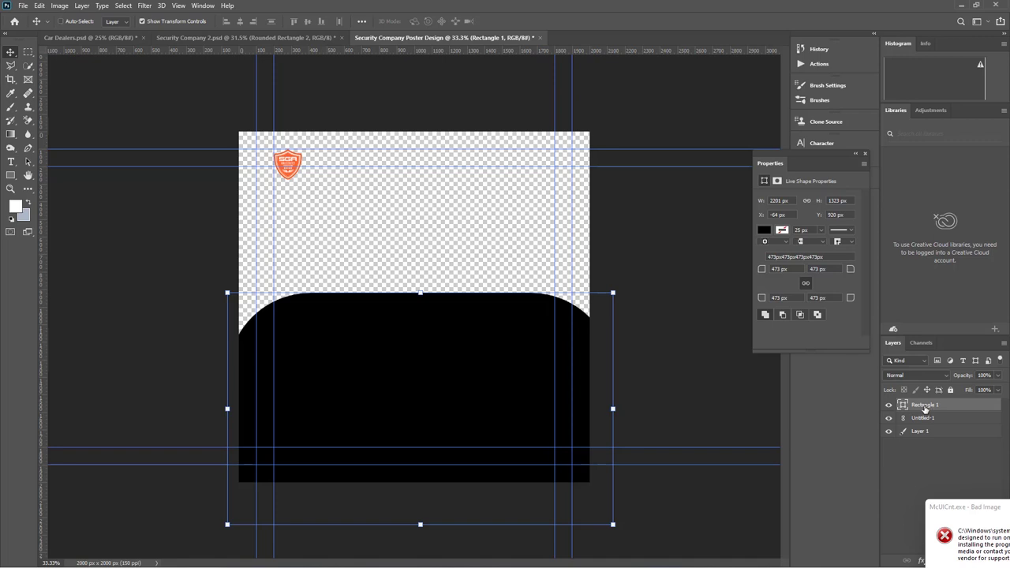
key(ctrl+j)
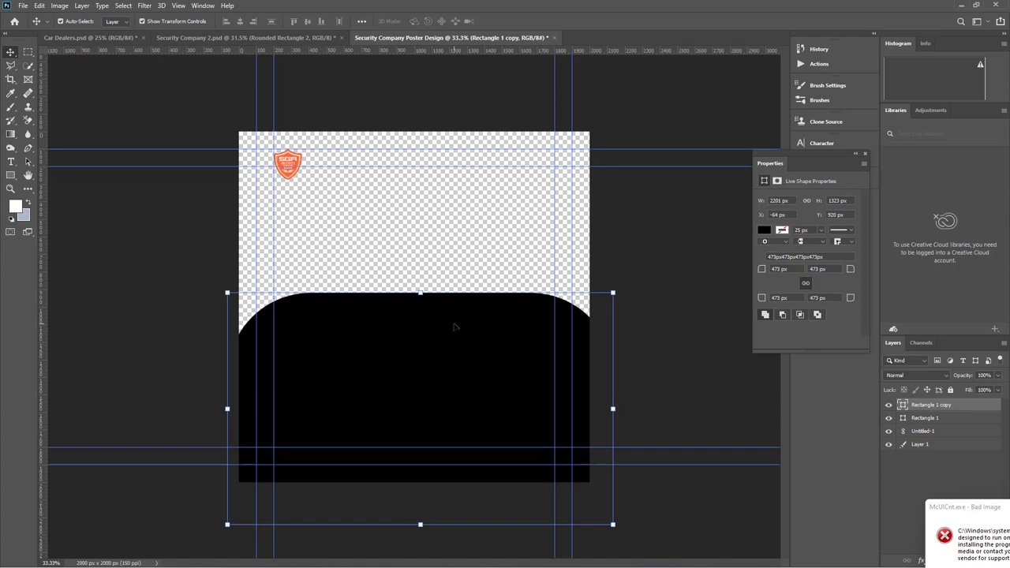
Fill the Rectangle 1 copy with the logo's sampled orange and adjust its position
key(Return)
drag(454, 326, 454, 338)
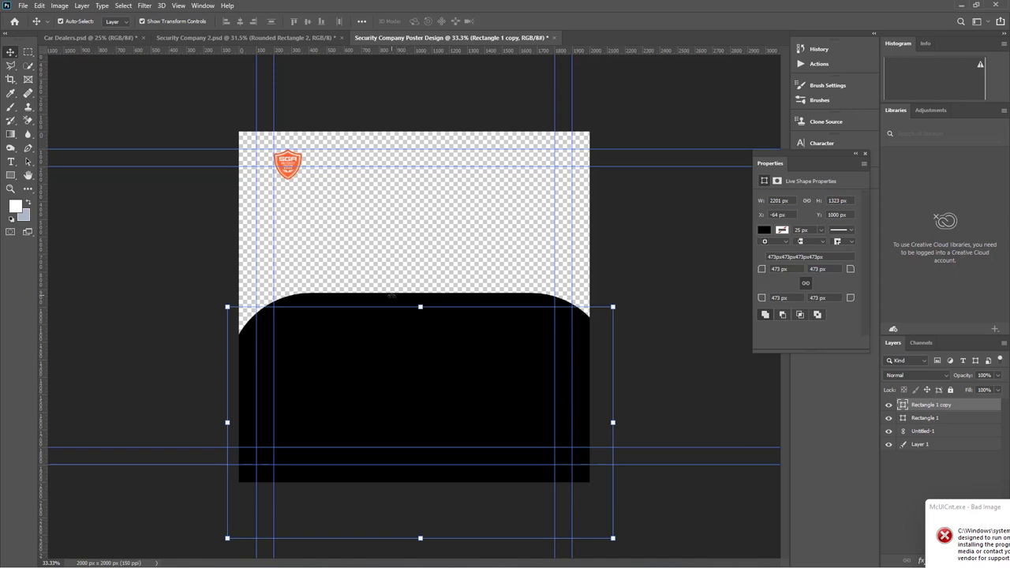
double_click(902, 405)
click(300, 161)
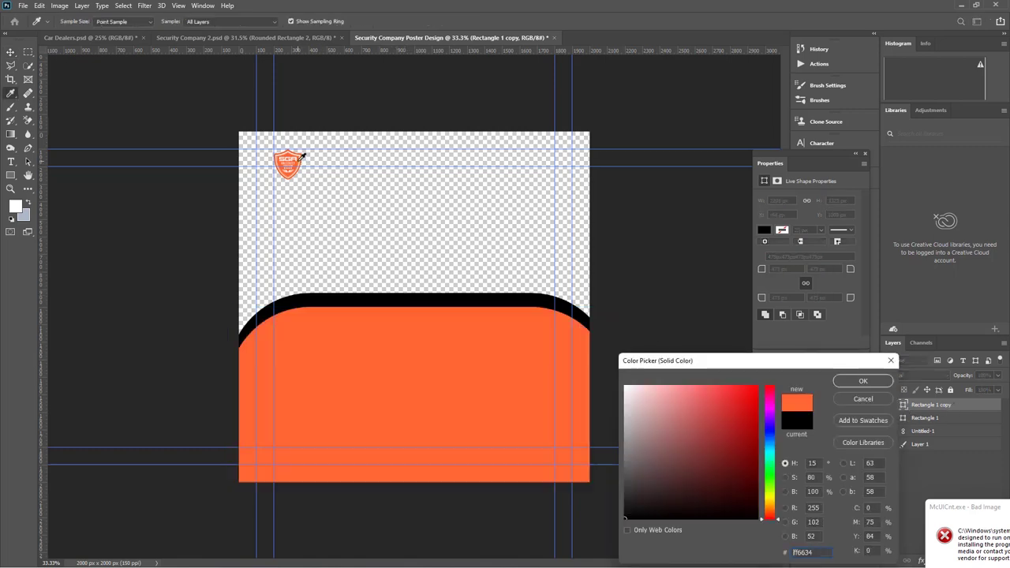
click(846, 380)
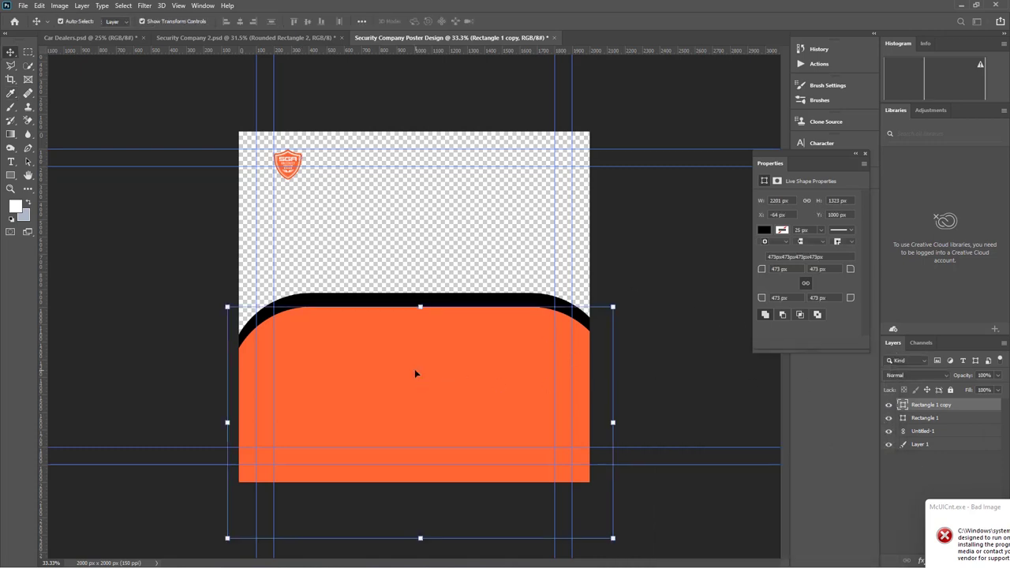
drag(415, 368, 416, 362)
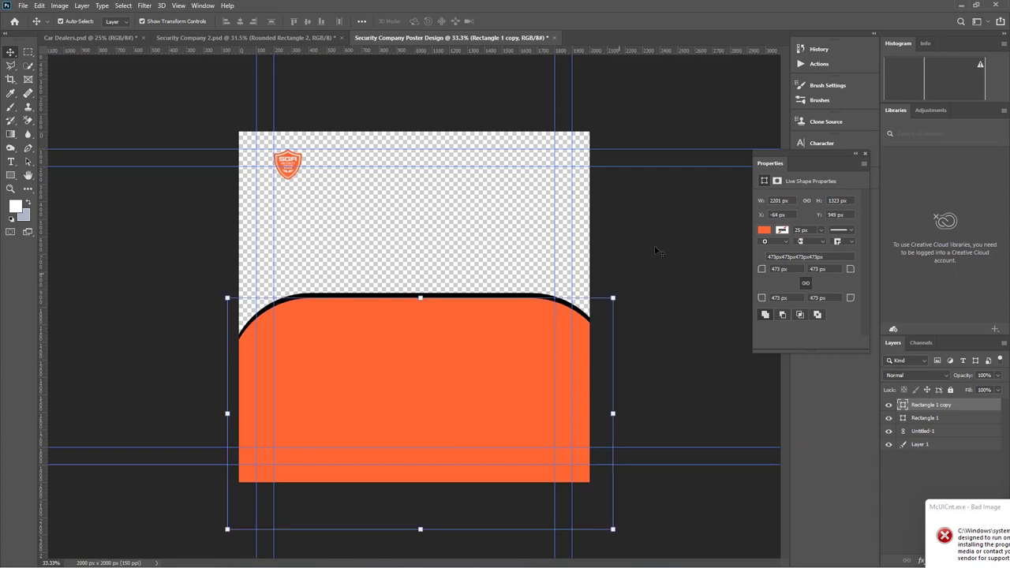
Set the original Rectangle 1 fill to white #ffffff and view the Security Company 2 reference
click(924, 418)
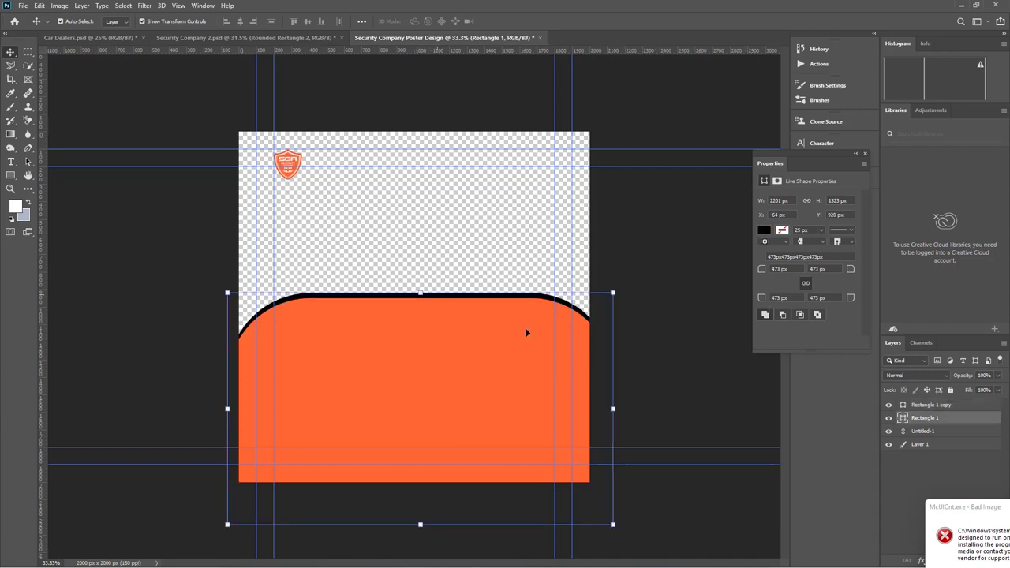
double_click(902, 419)
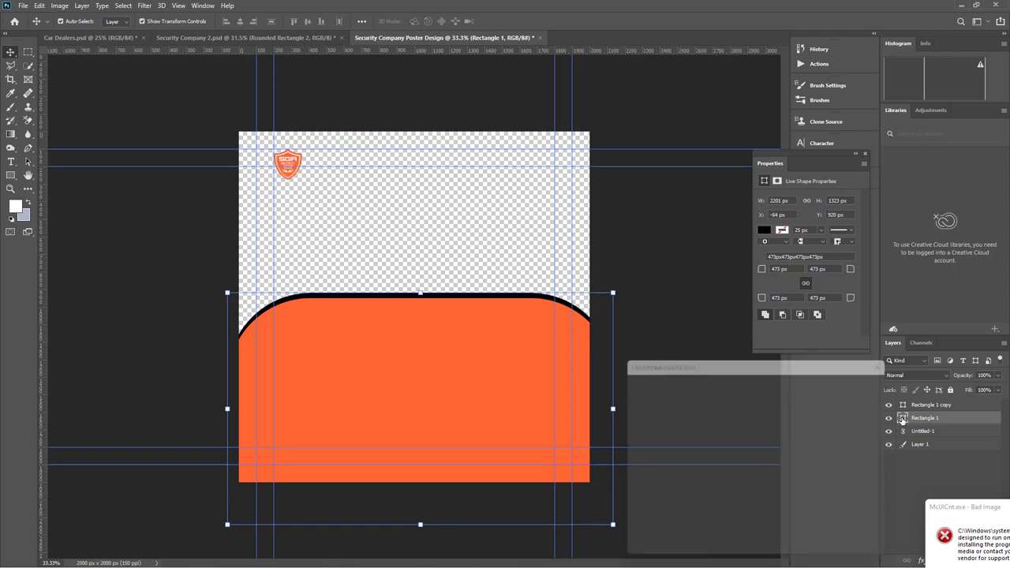
click(652, 408)
drag(651, 407, 624, 385)
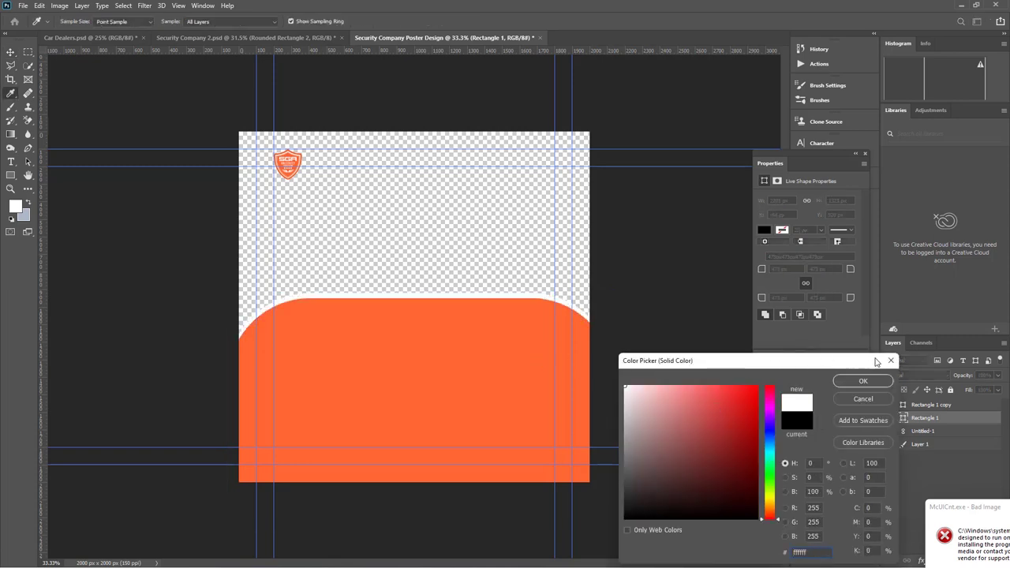
click(862, 381)
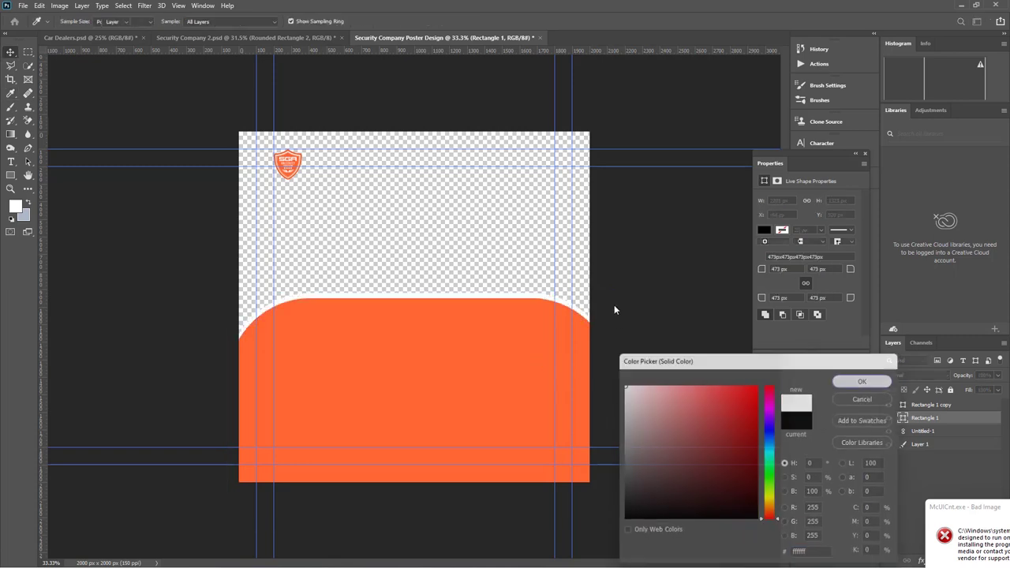
click(262, 40)
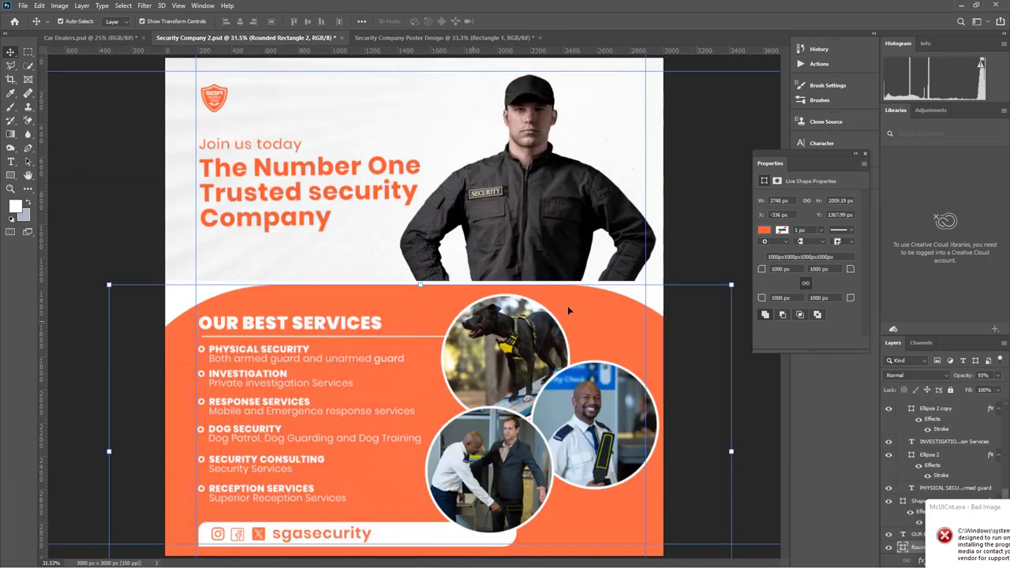
Switch to the Security Company Poster Design tab, deselect Rectangle 1, and open the File menu
click(460, 39)
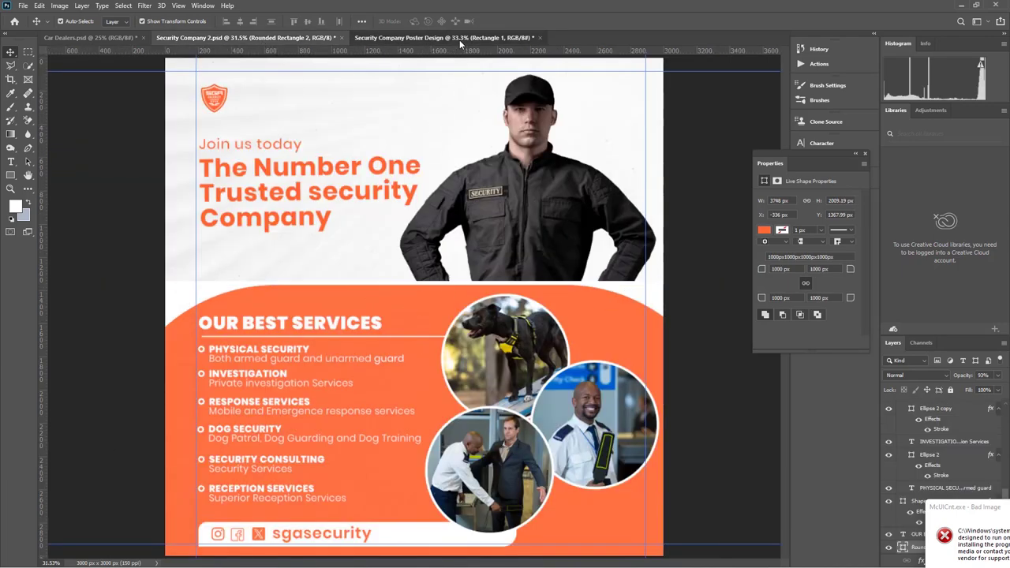
click(671, 331)
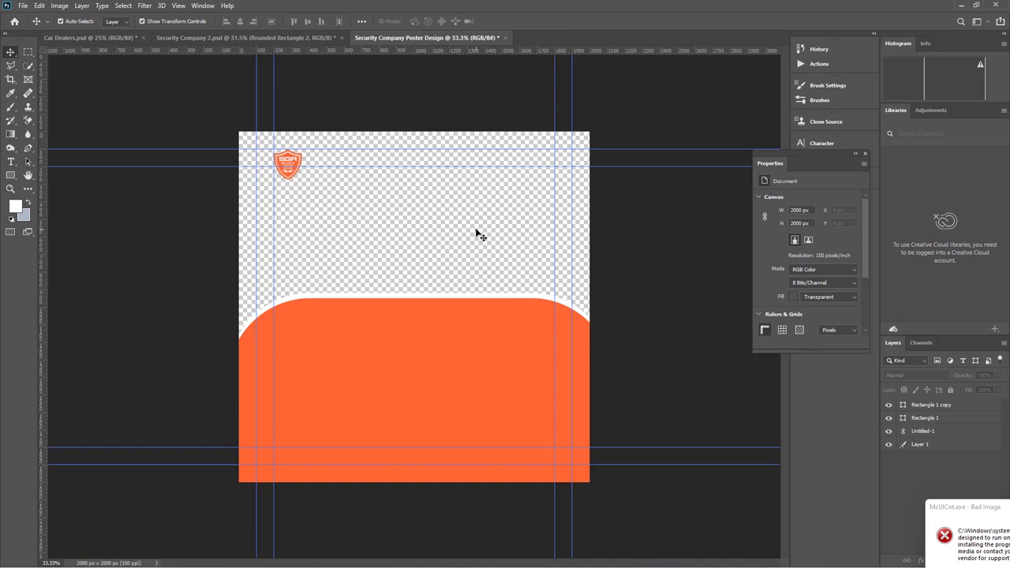
click(23, 7)
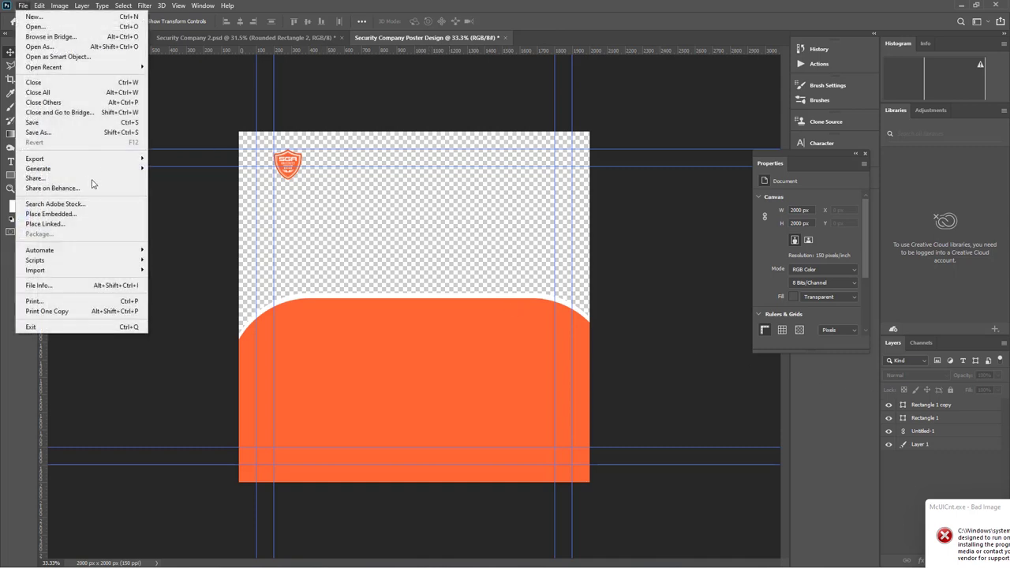
Place the 13338 image as a linked file, scaled to about 82% and centred
click(47, 224)
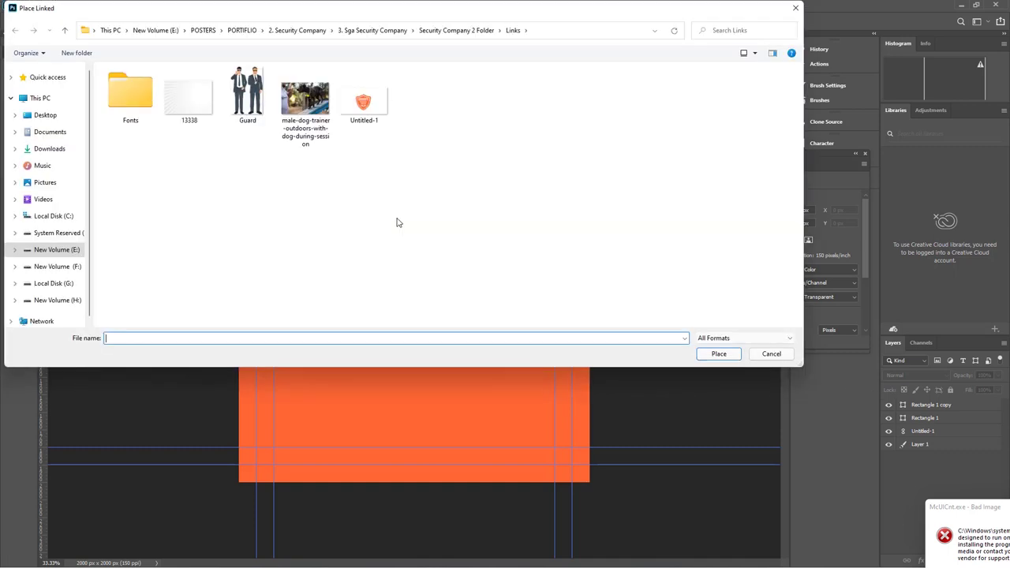
click(186, 97)
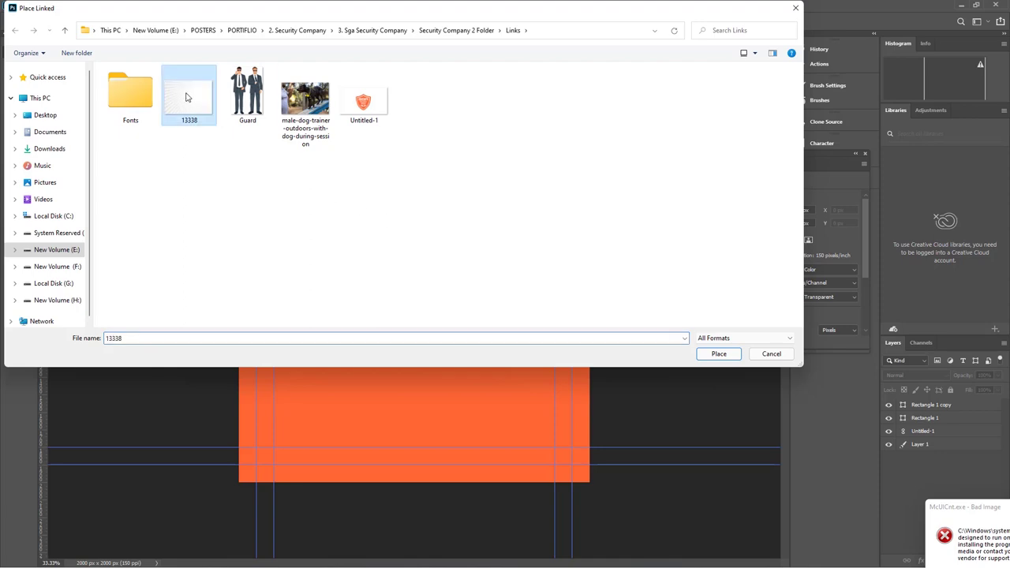
click(716, 354)
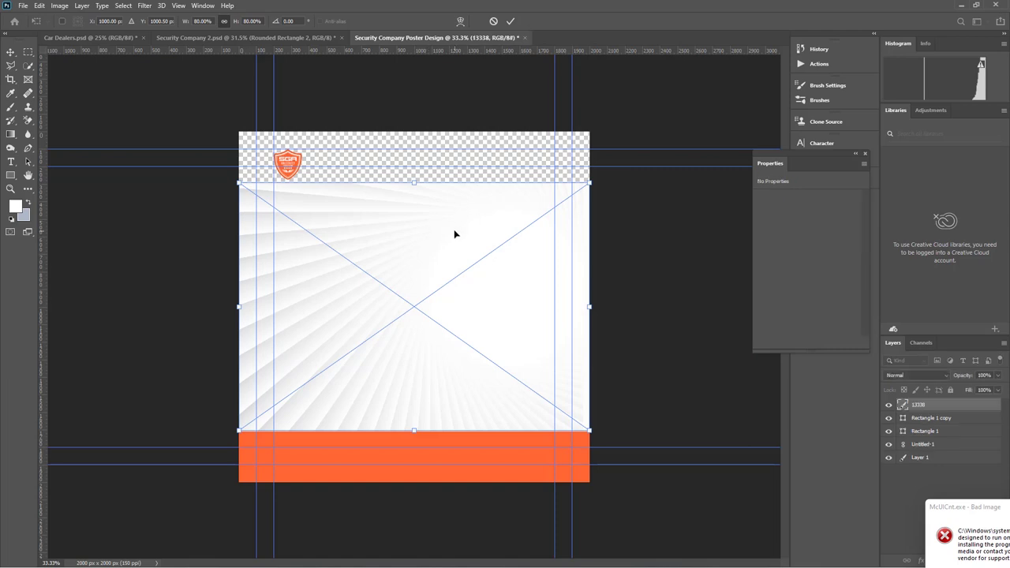
drag(456, 232, 454, 147)
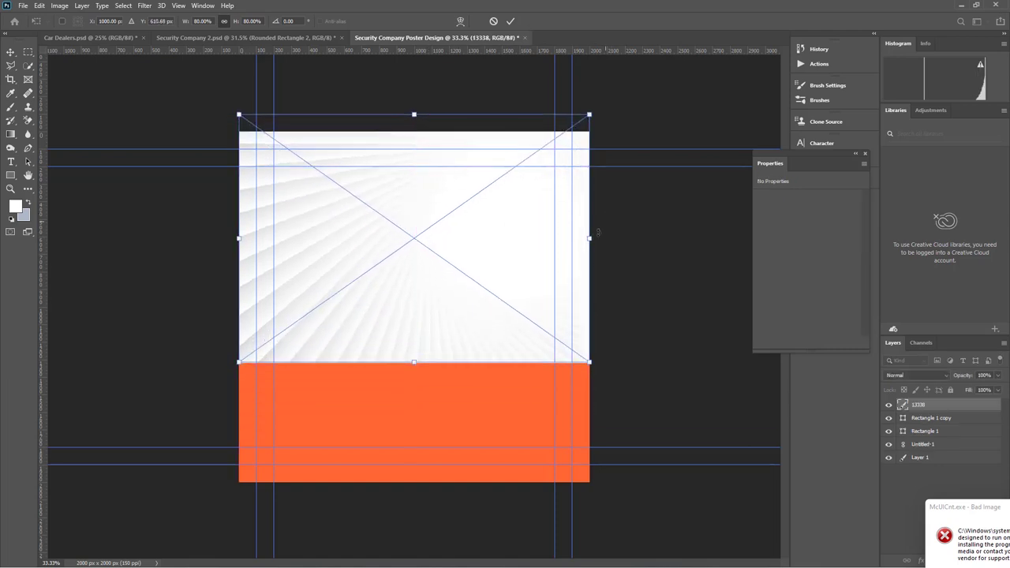
drag(589, 239, 606, 238)
drag(545, 244, 536, 247)
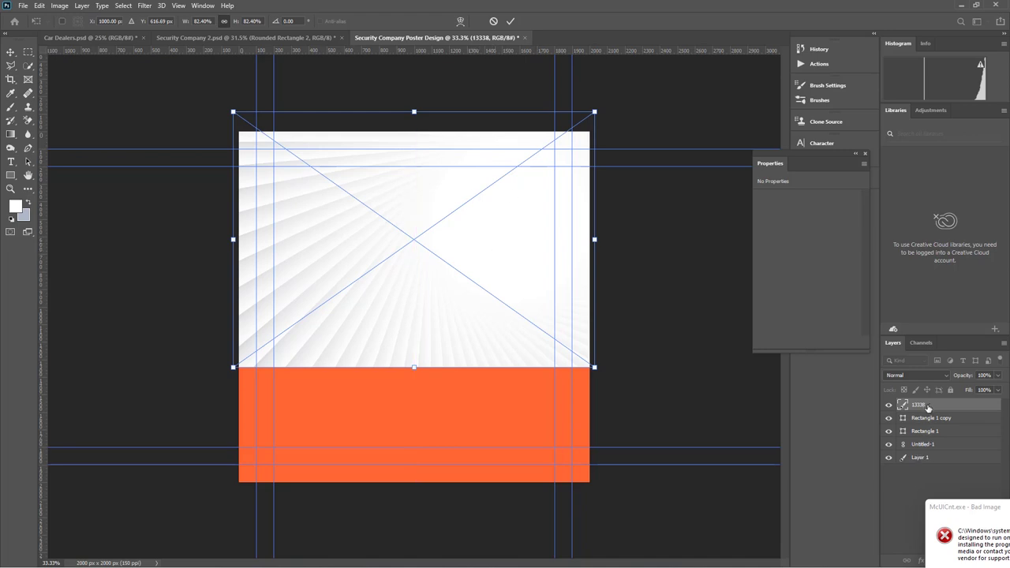
key(Return)
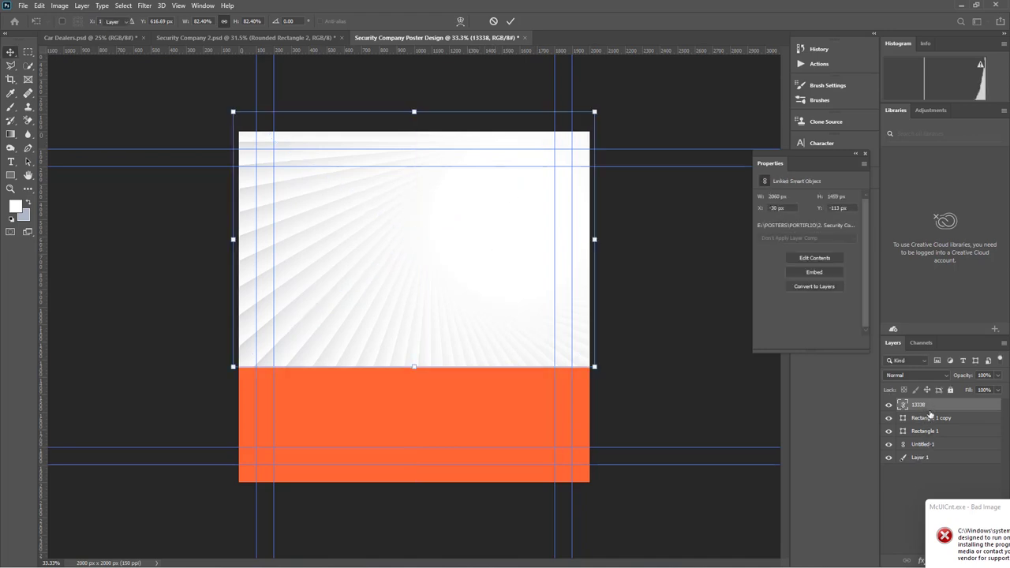
Move layer 13338 below the logo and panel layers and select it
drag(931, 408, 934, 447)
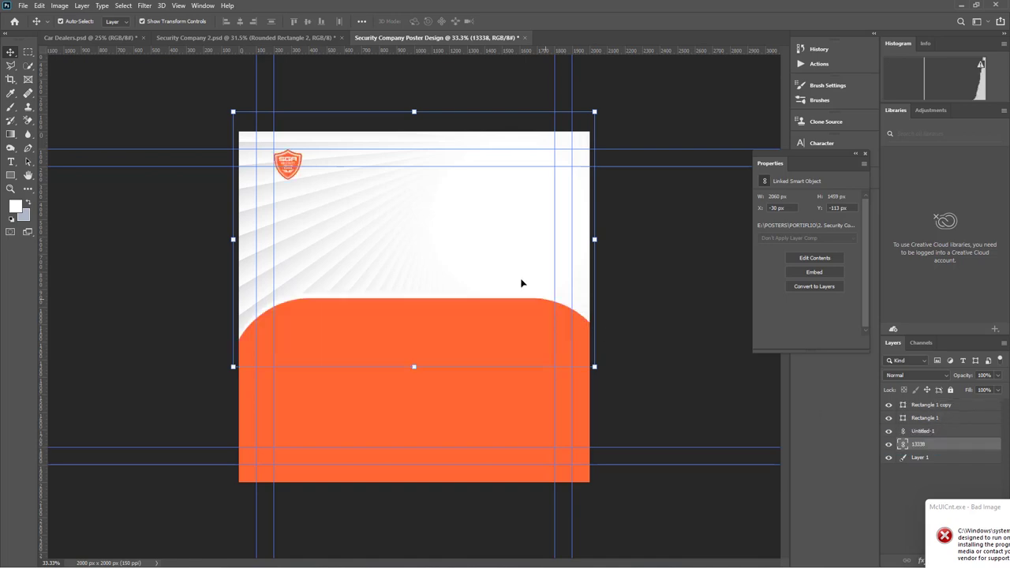
click(663, 254)
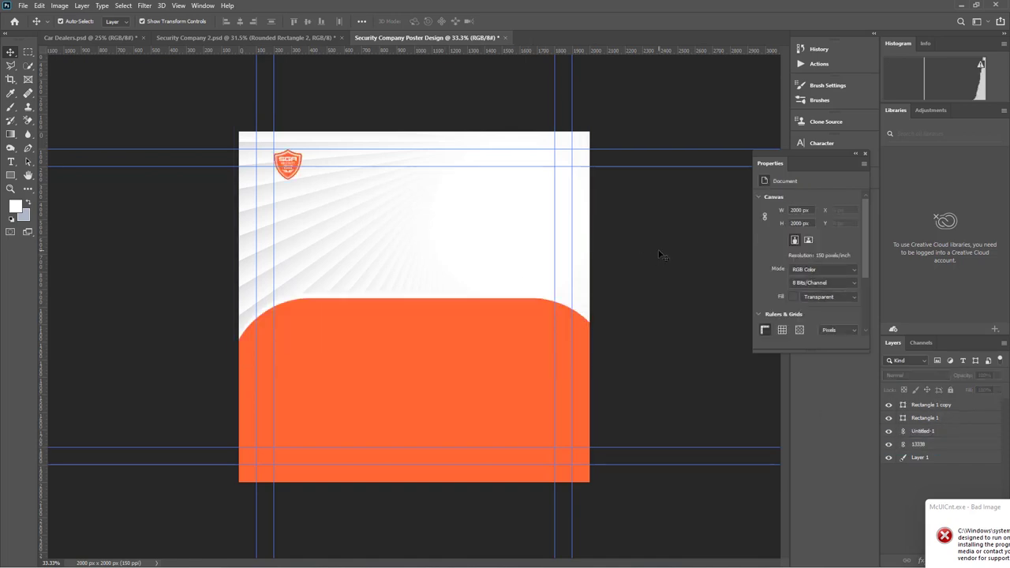
click(277, 173)
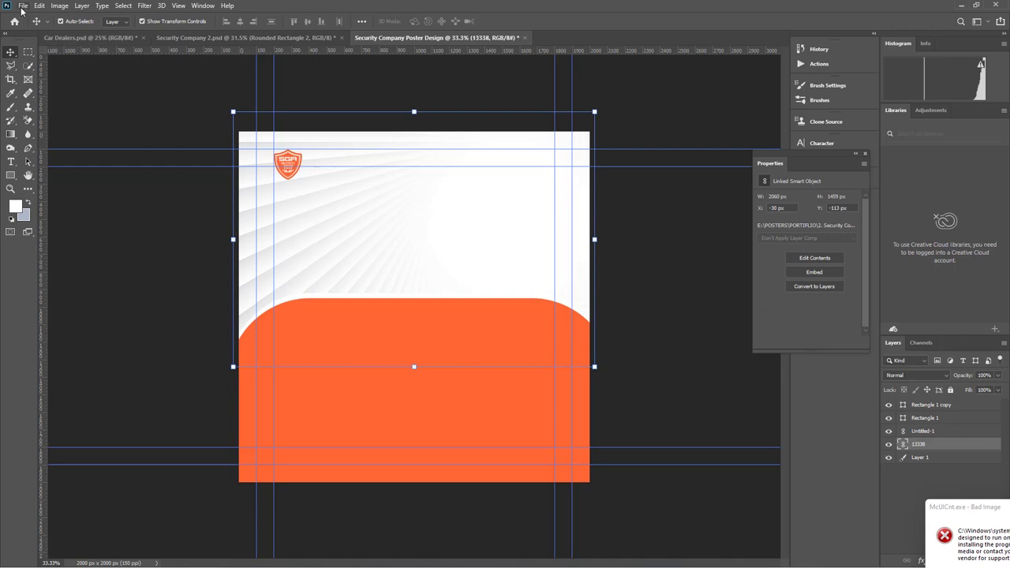
Place the linked portrait-male-security-guard-with-uniform image from the Security Company 2 Links folder
click(23, 6)
click(62, 226)
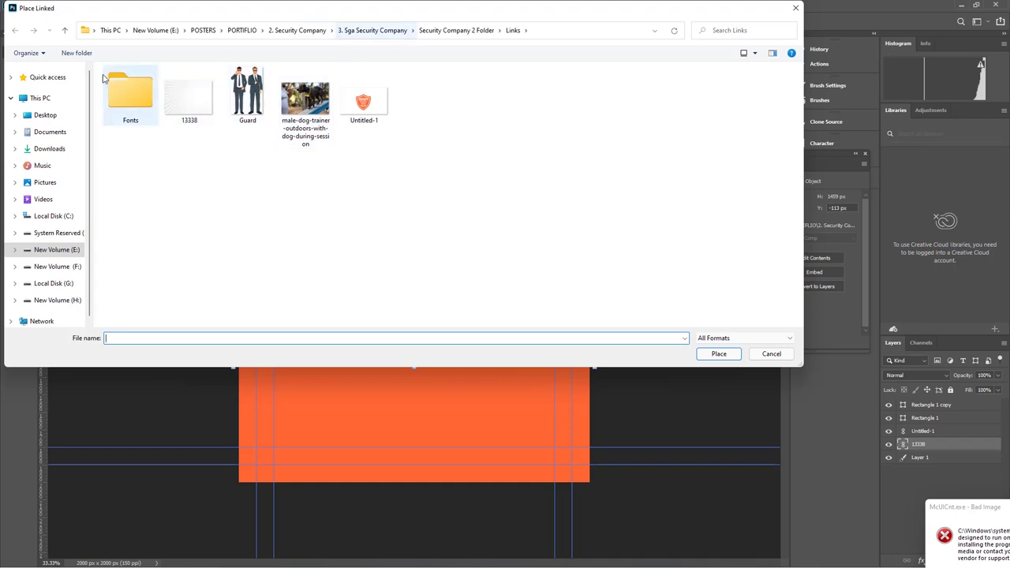
click(45, 117)
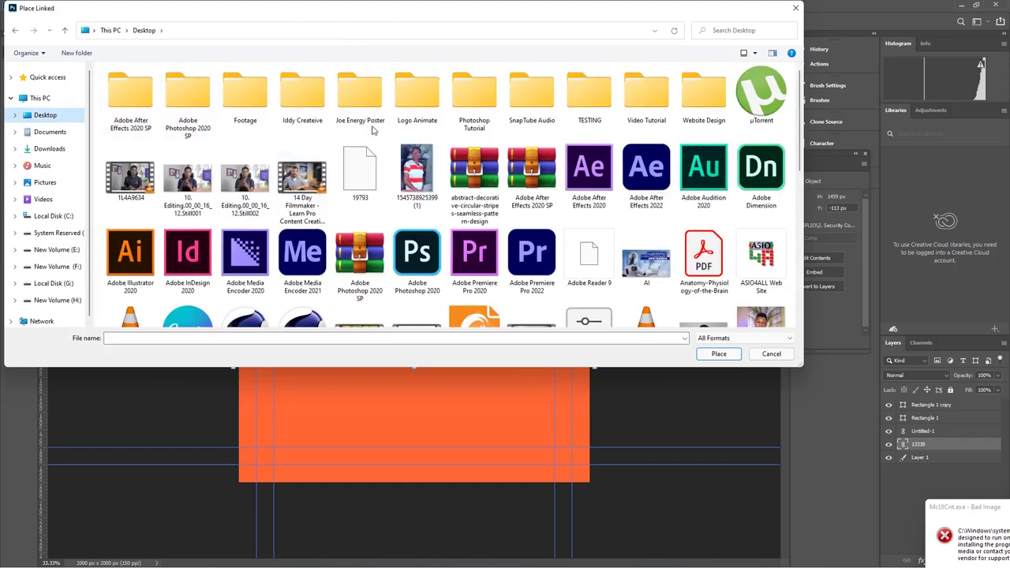
double_click(469, 106)
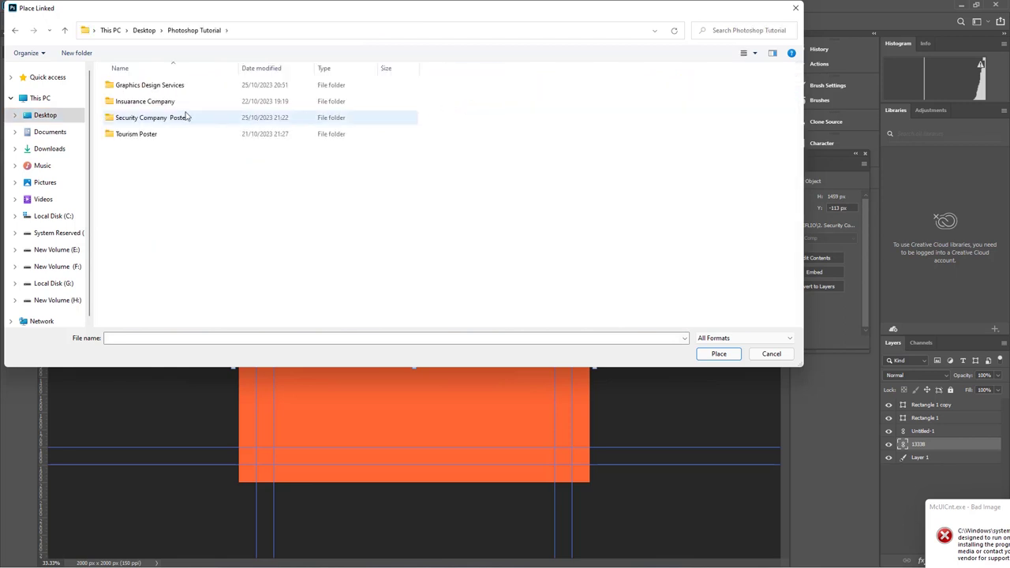
double_click(156, 120)
double_click(165, 91)
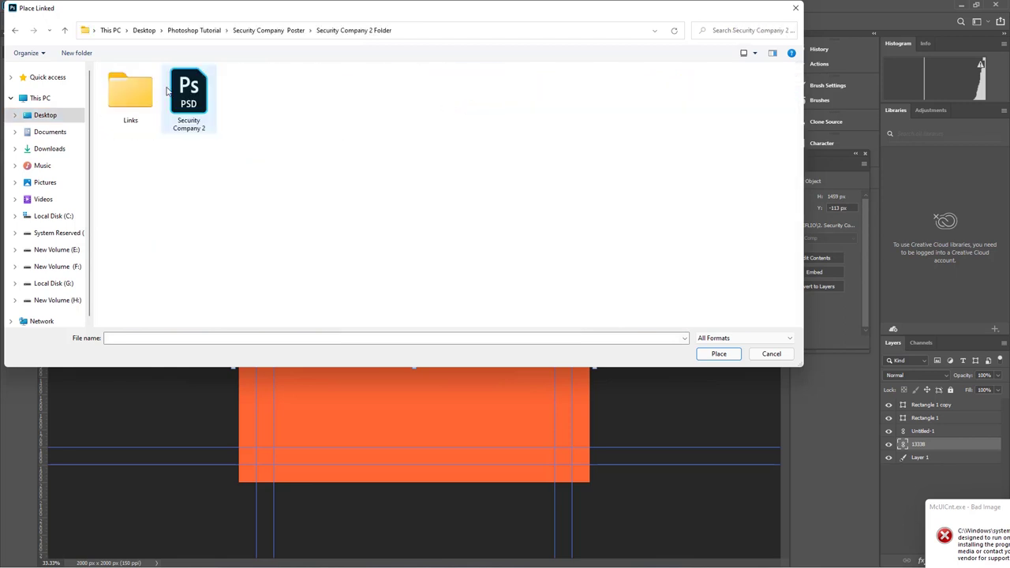
double_click(146, 98)
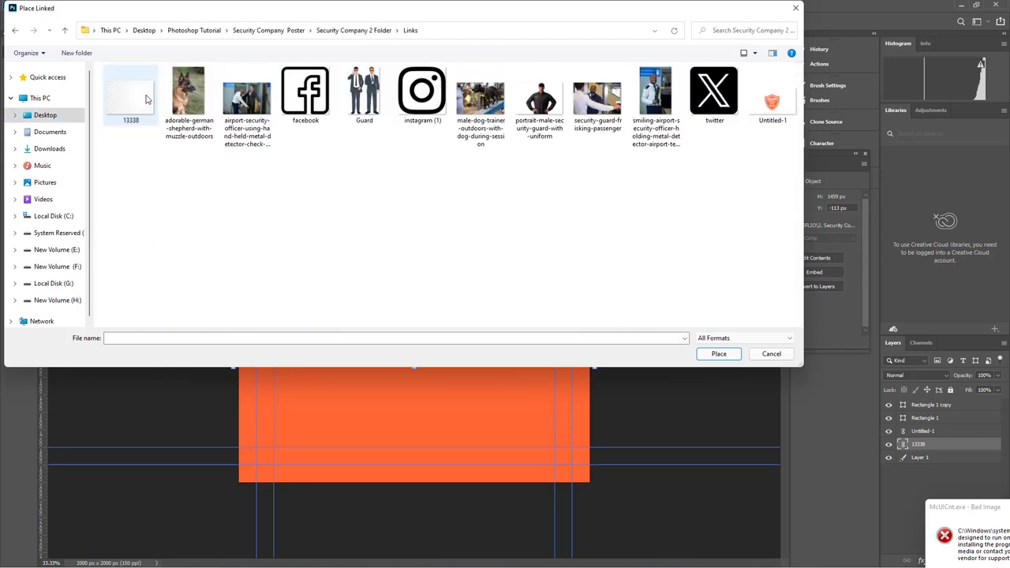
click(555, 97)
click(718, 354)
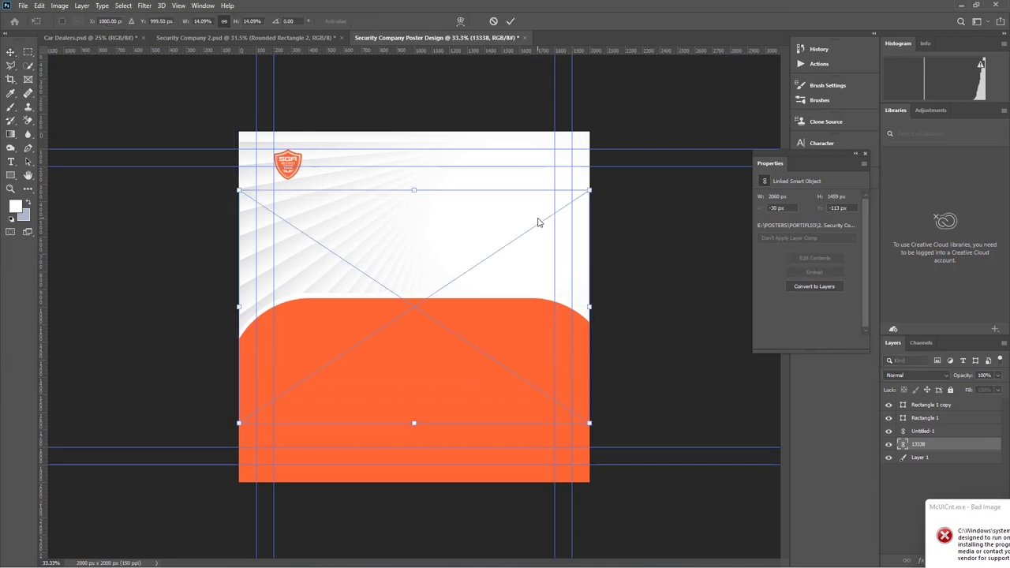
Resize the guard photo and position it in the upper right above the orange curve
drag(488, 225, 503, 150)
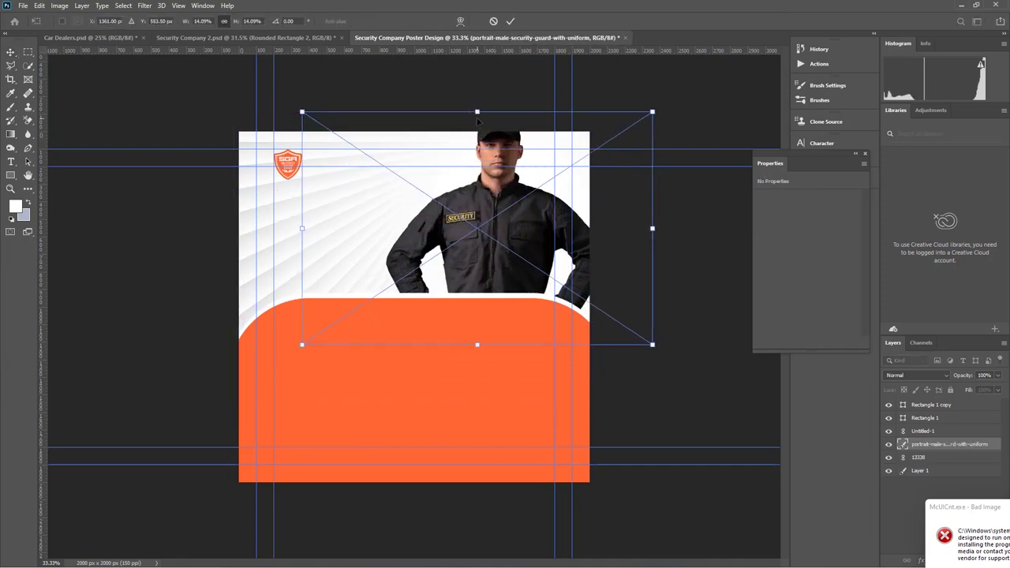
drag(477, 112, 477, 180)
drag(513, 241, 522, 189)
drag(489, 293, 492, 318)
drag(535, 208, 529, 220)
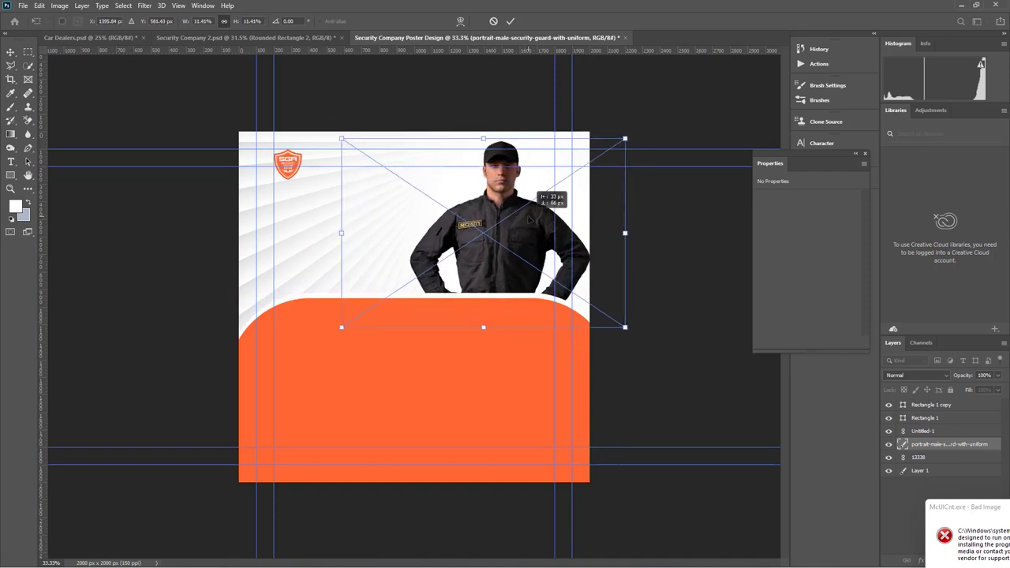
click(510, 21)
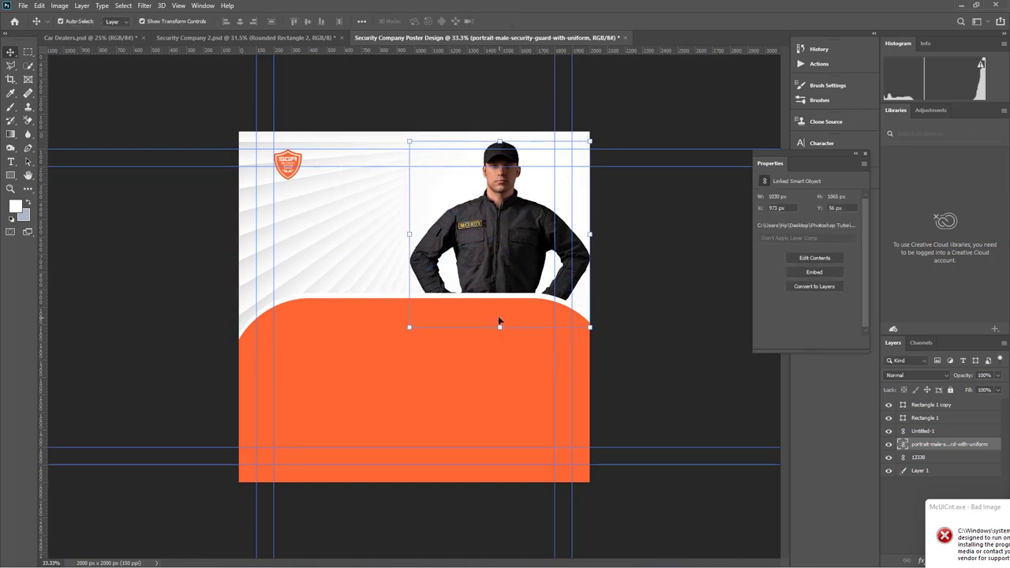
Nudge the orange Rectangle 1 copy shape up and back down, then deselect it
click(385, 366)
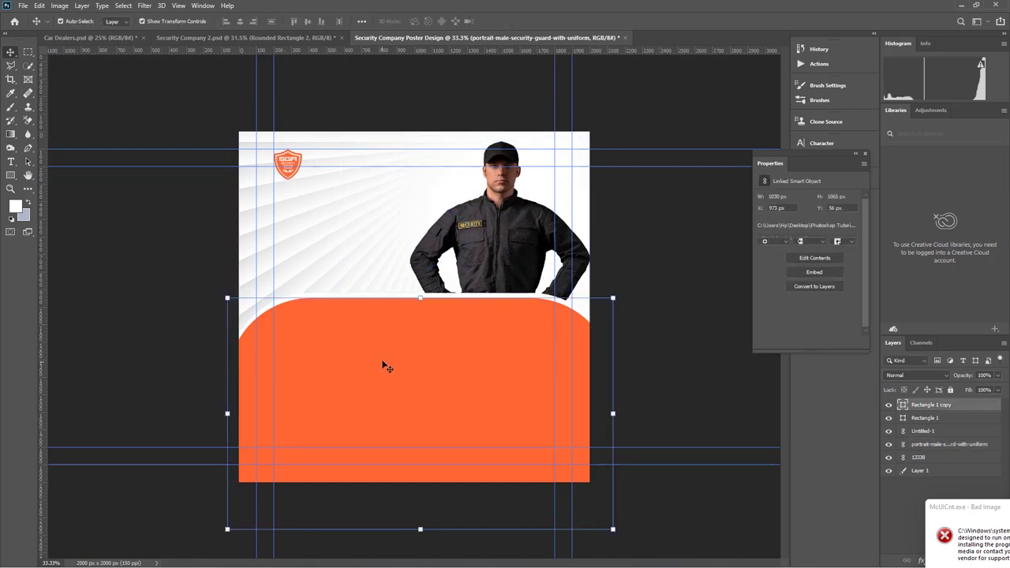
key(Up)
key(Up)
key(Up)
key(Up)
key(Up)
key(Up)
key(Up)
key(Up)
key(Up)
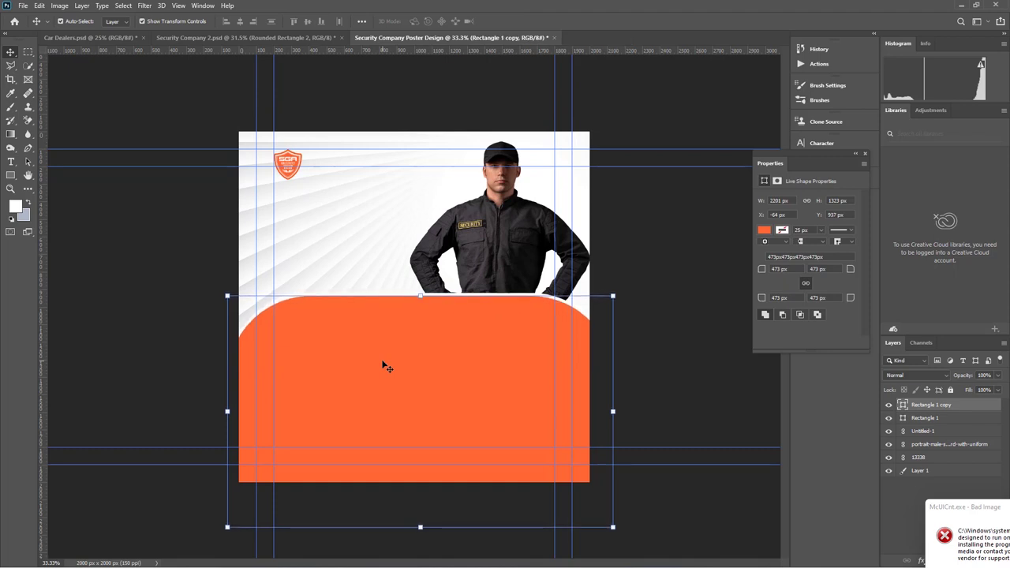
key(Down)
key(Down)
key(Down)
click(699, 266)
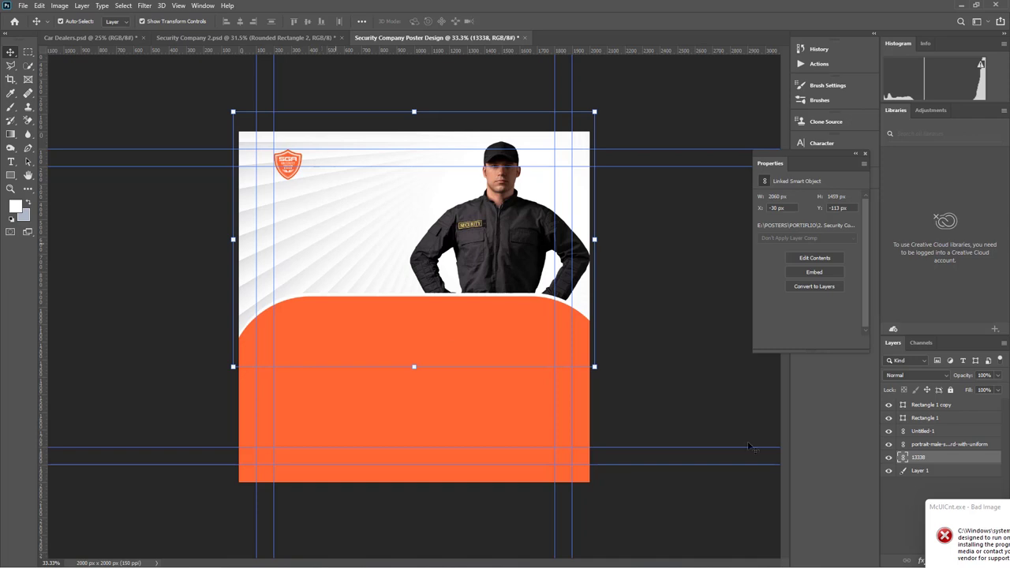
Apply a Gaussian Blur smart filter with a 17-pixel radius to the 13338 background layer
click(145, 5)
mouse_move(159, 126)
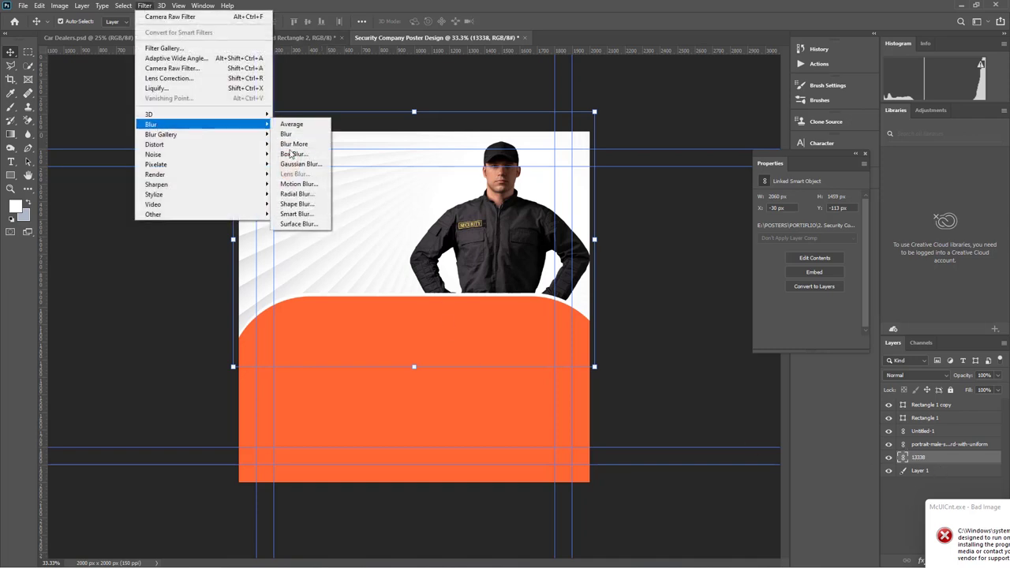
click(302, 167)
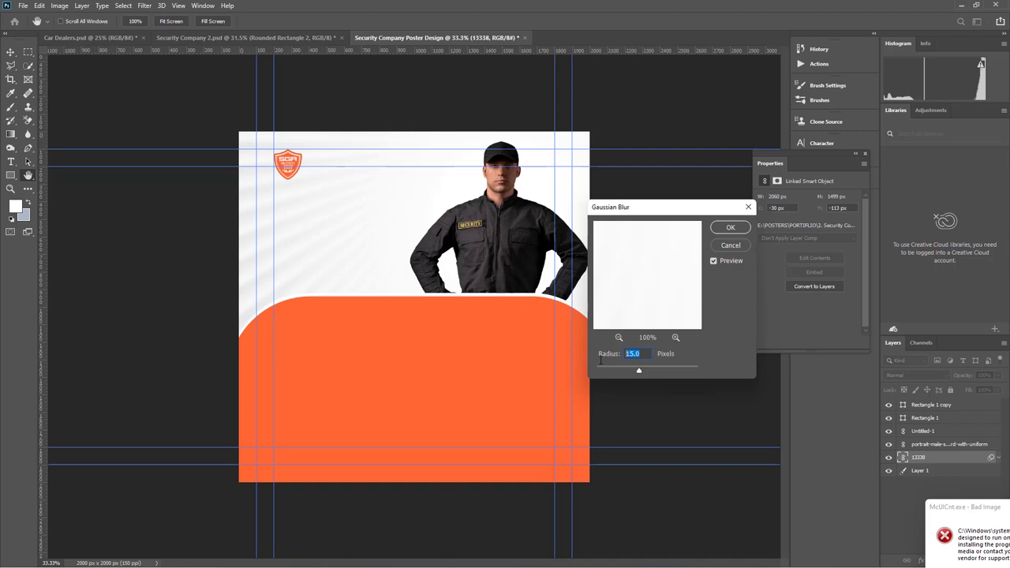
text(20)
drag(640, 355, 600, 361)
text(17)
click(731, 228)
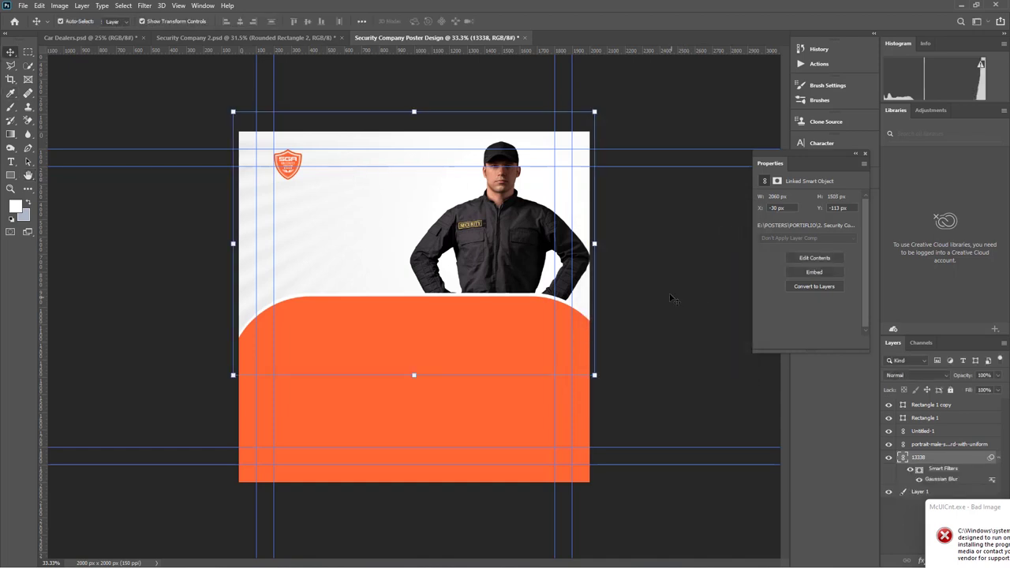
click(671, 298)
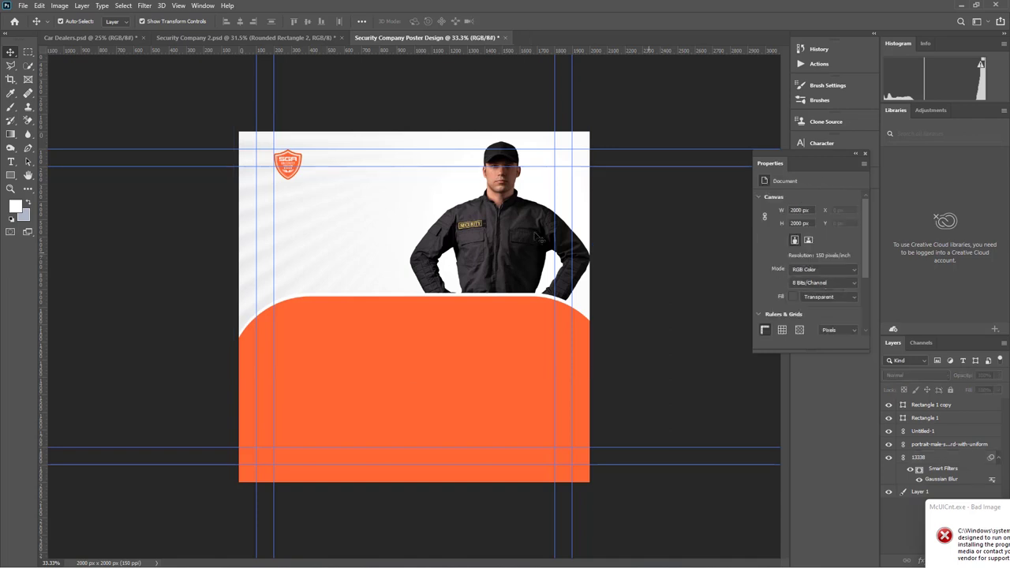
click(276, 39)
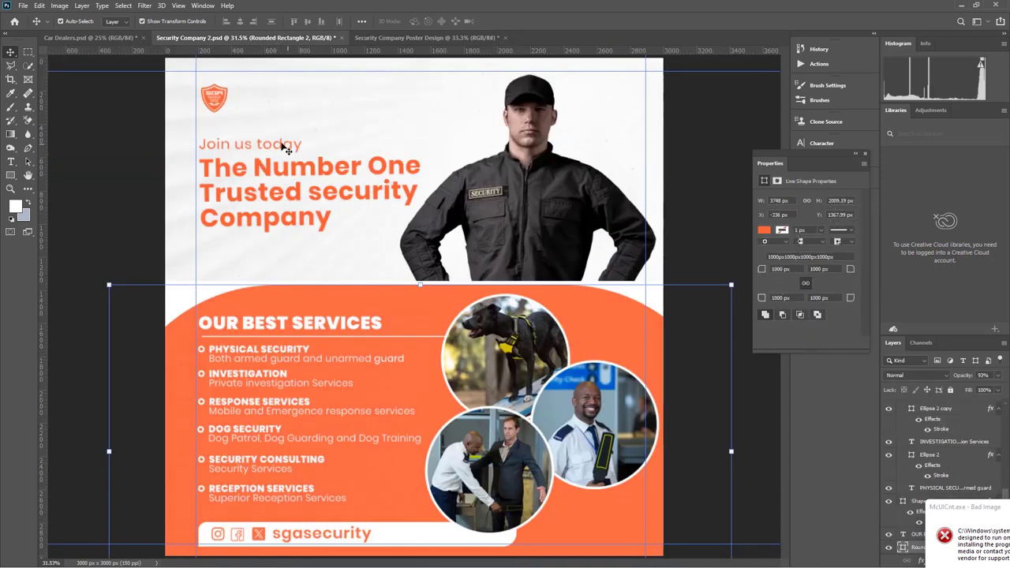
click(409, 37)
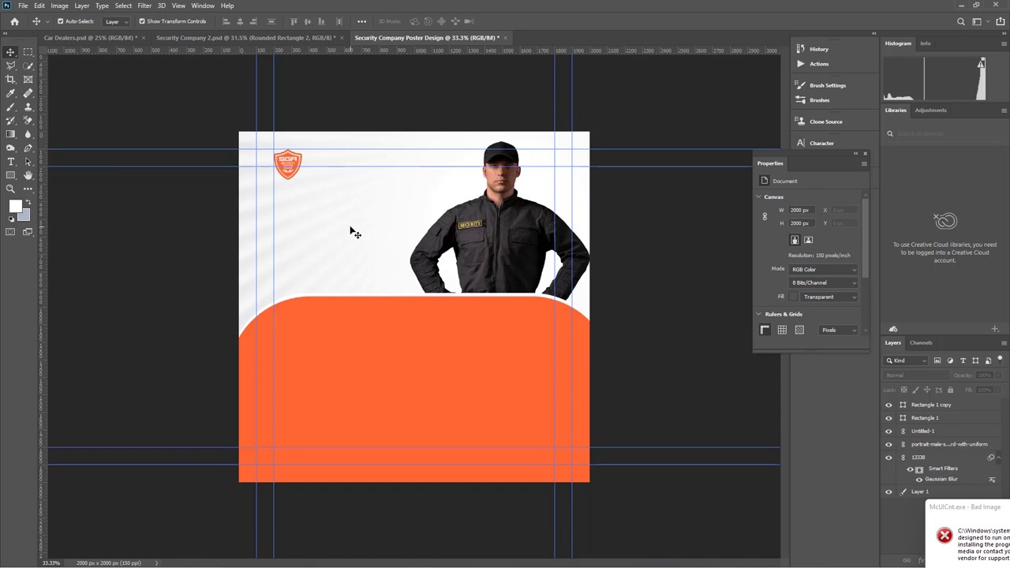
Add a 'Join us today' text layer below the logo, pasted from clipboard history
key(super+v)
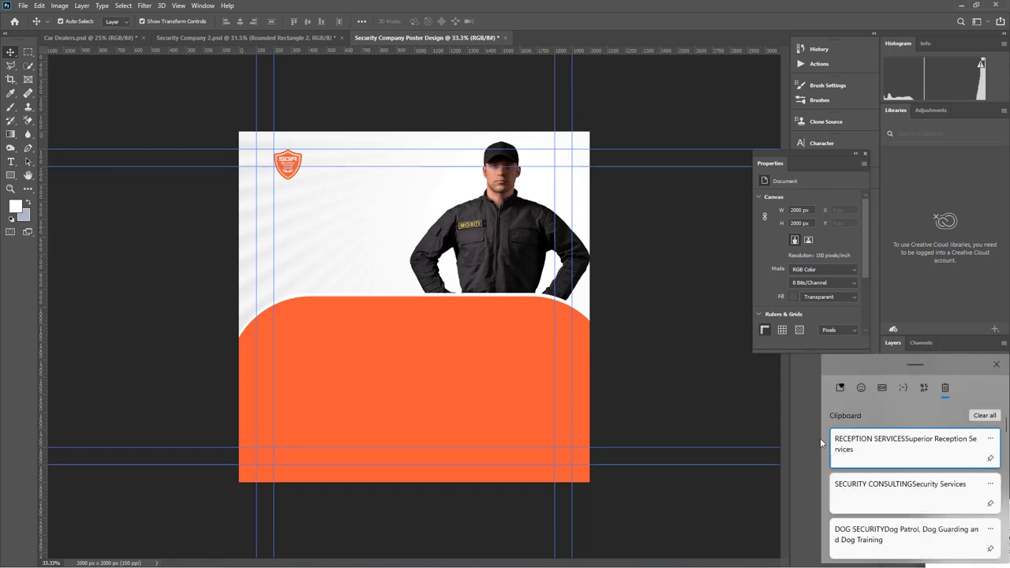
scroll(917, 487, down, 8)
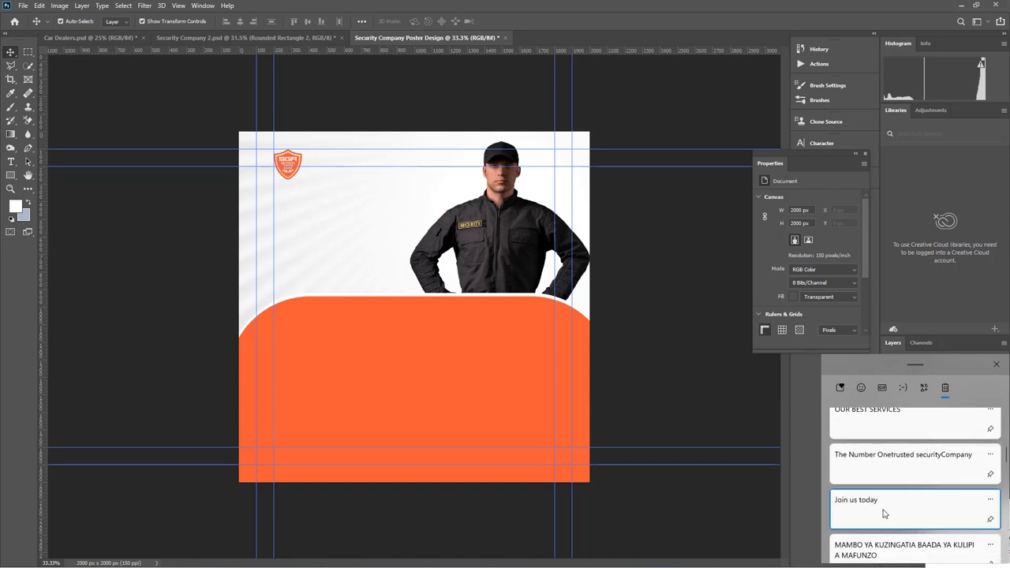
click(883, 513)
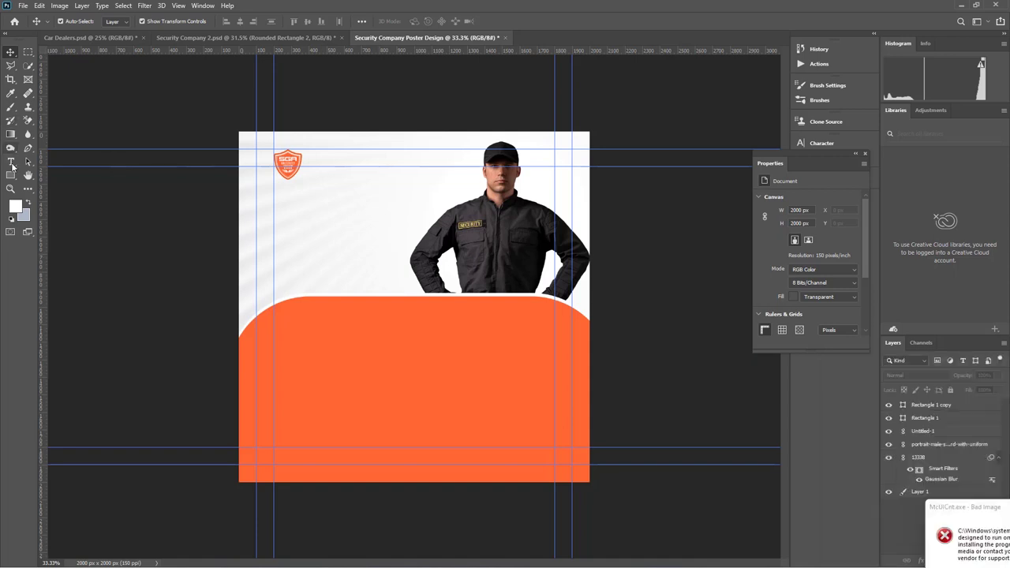
click(11, 163)
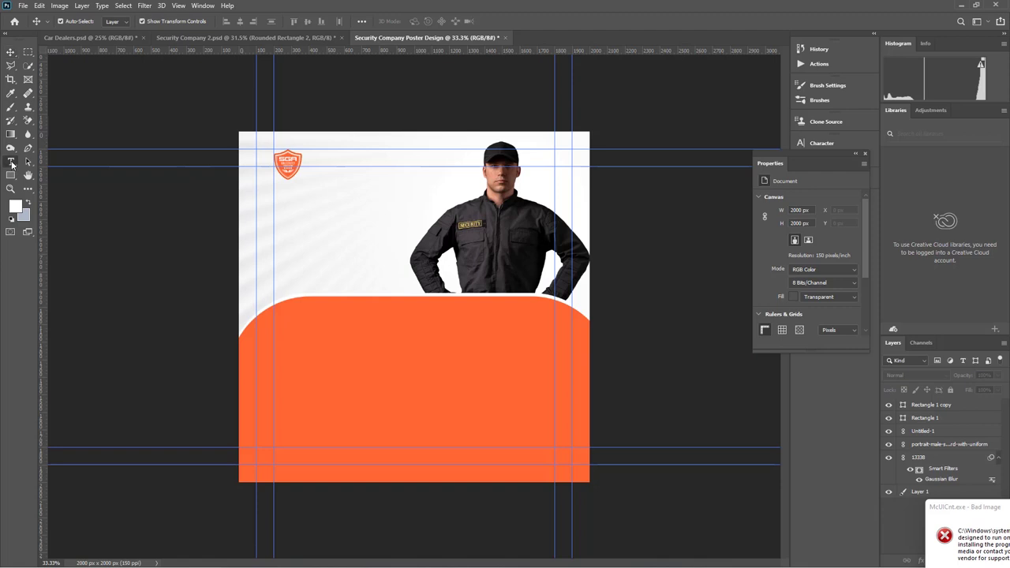
click(278, 190)
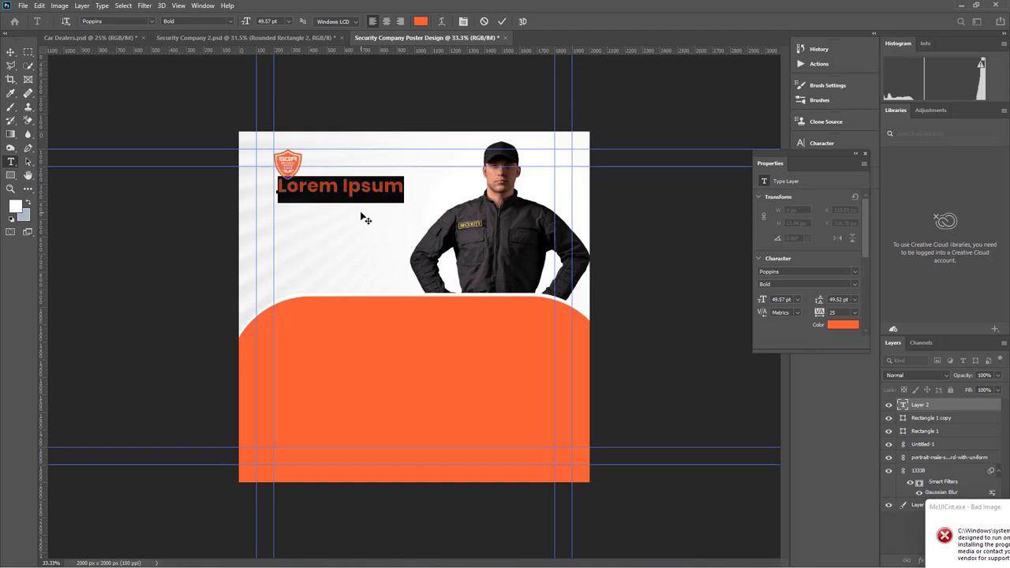
key(super+v)
scroll(952, 484, down, 5)
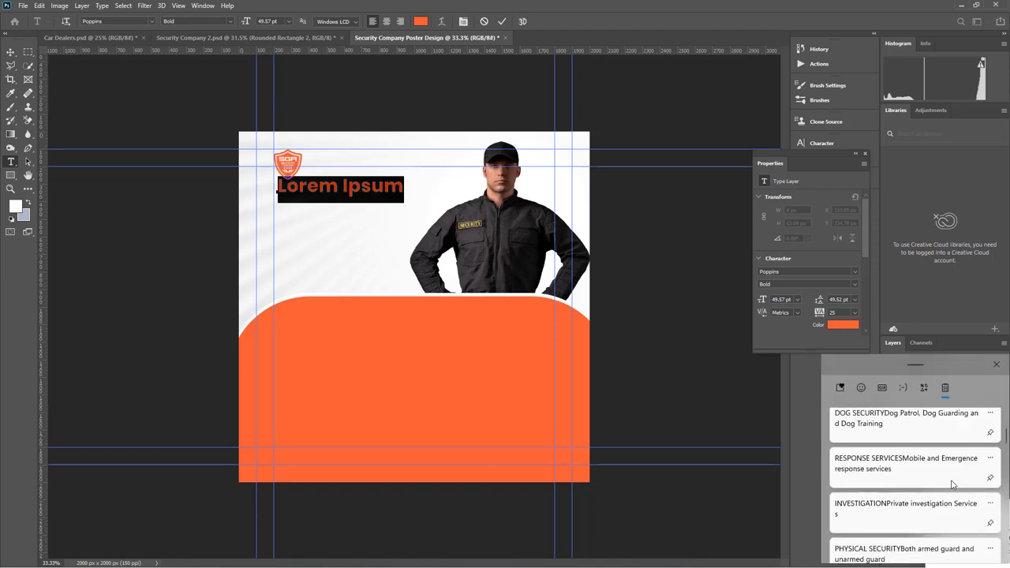
scroll(952, 485, down, 3)
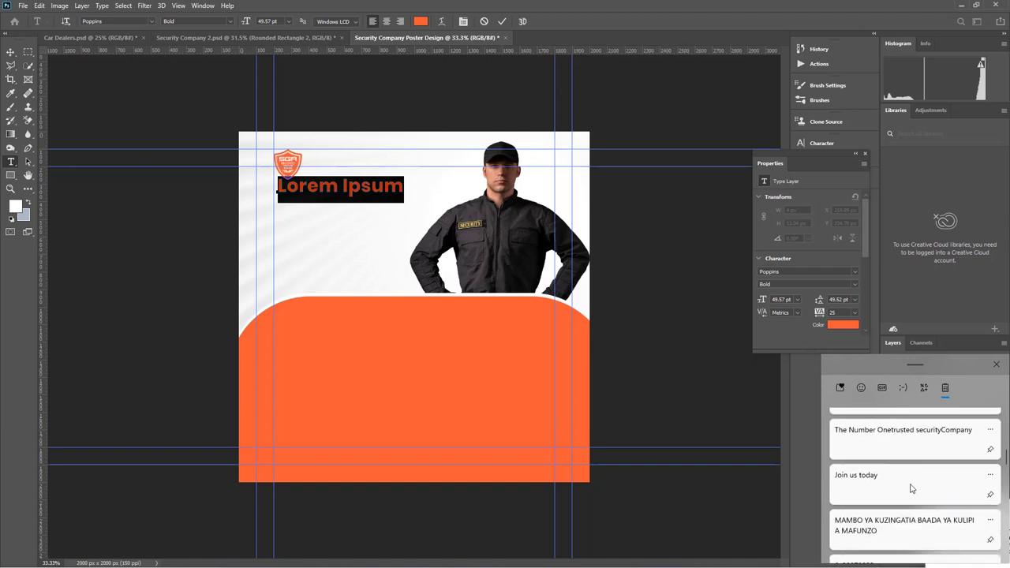
click(905, 489)
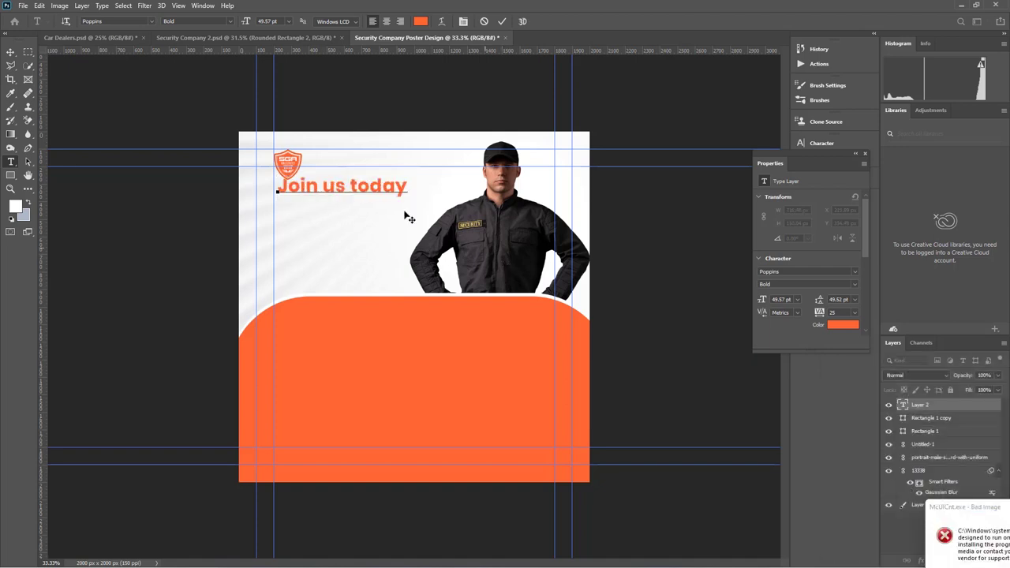
click(502, 21)
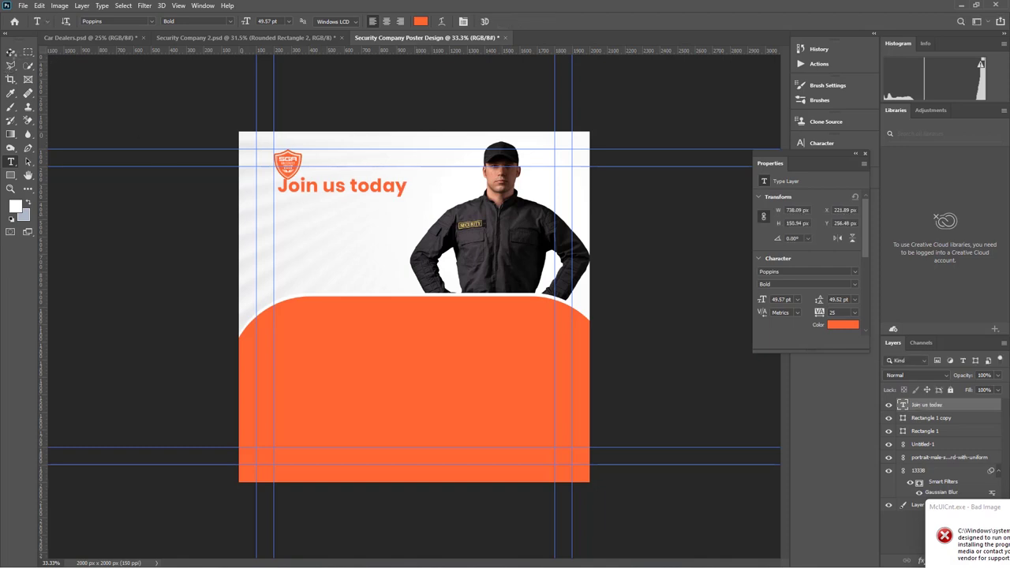
Scale the 'Join us today' text down to about 61% and commit it
key(v)
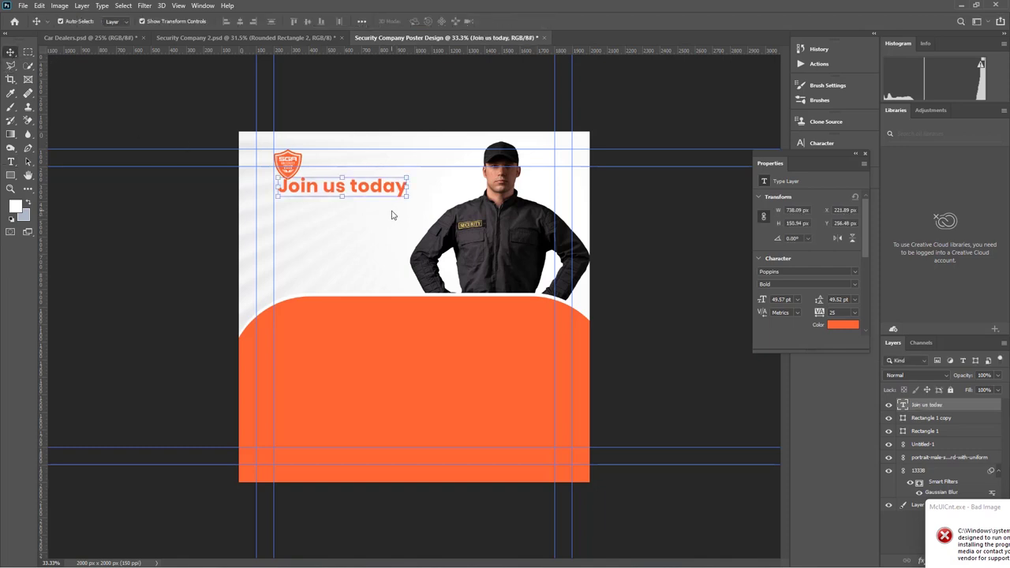
drag(408, 186, 333, 196)
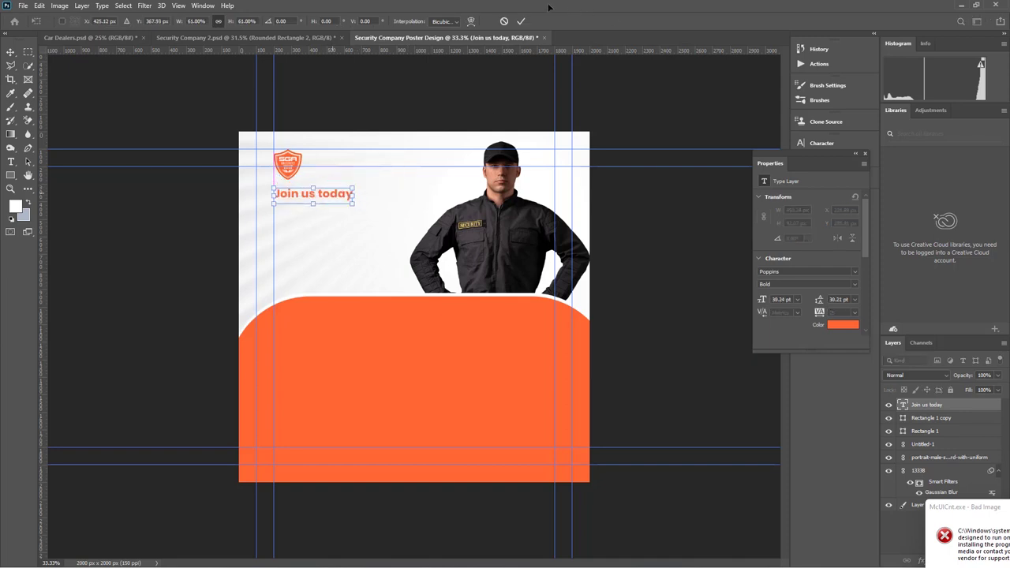
click(521, 22)
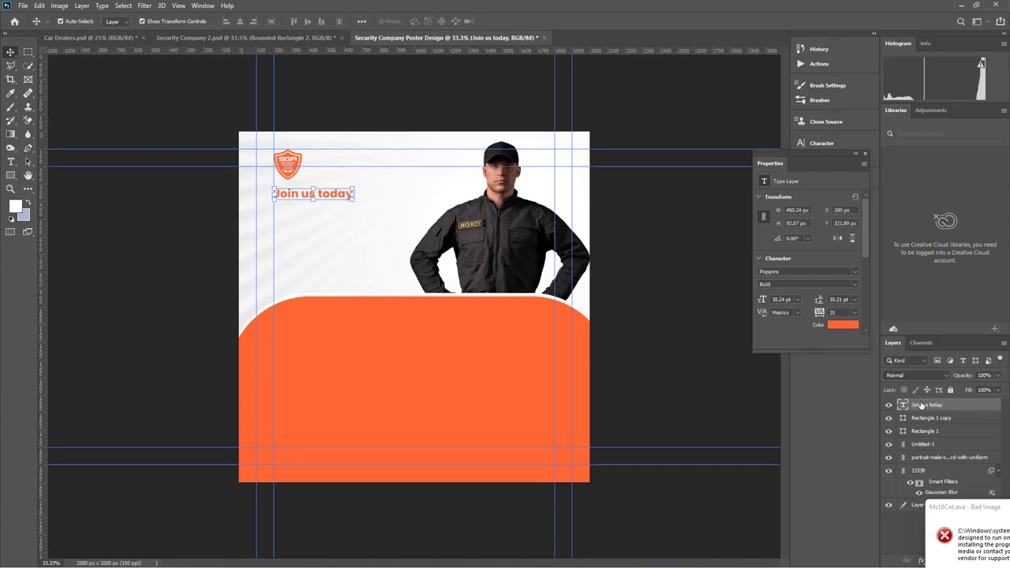
Duplicate the 'Join us today' text layer and move the copy just below it
key(ctrl+j)
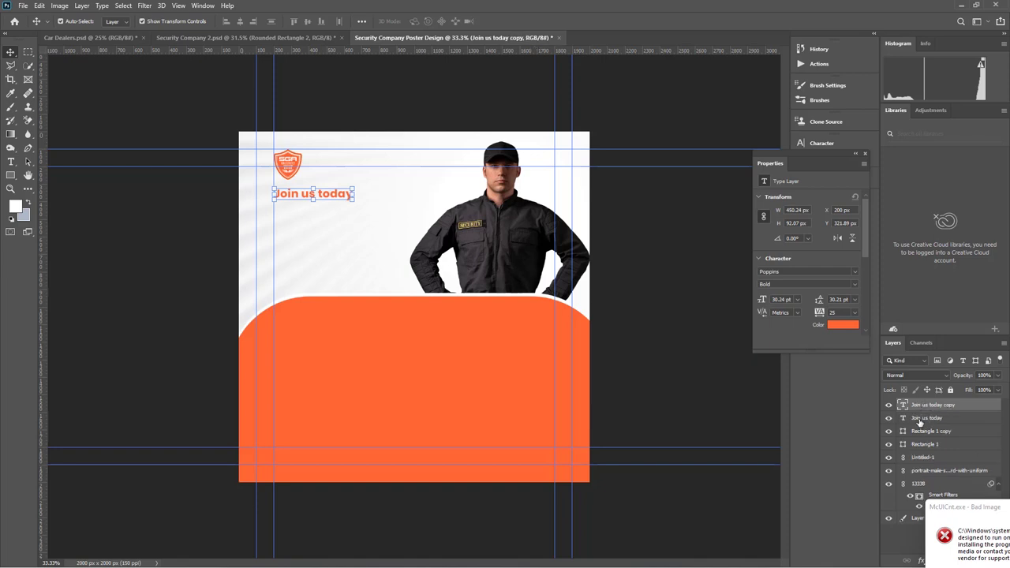
click(920, 419)
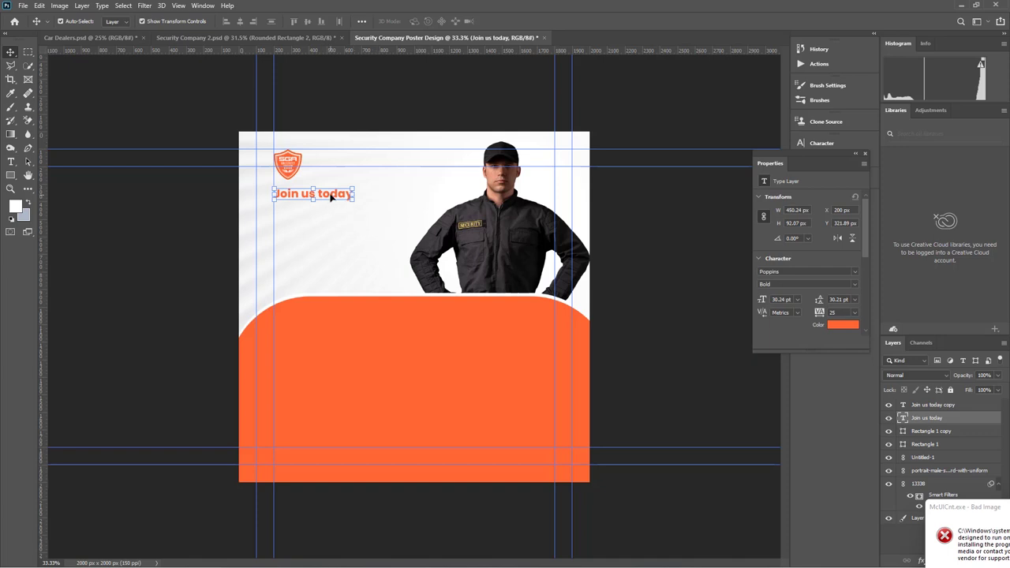
drag(331, 199, 332, 209)
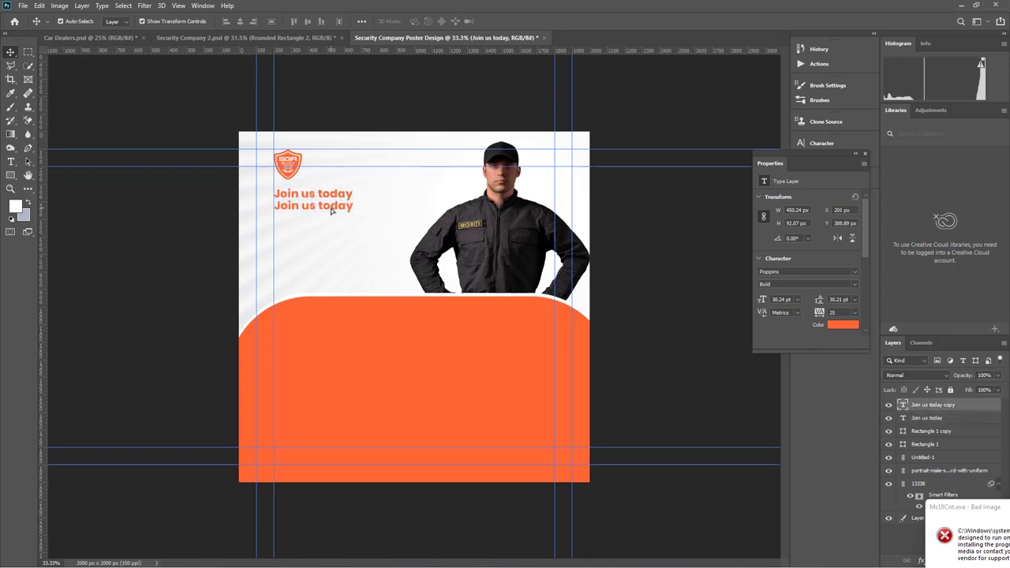
double_click(332, 206)
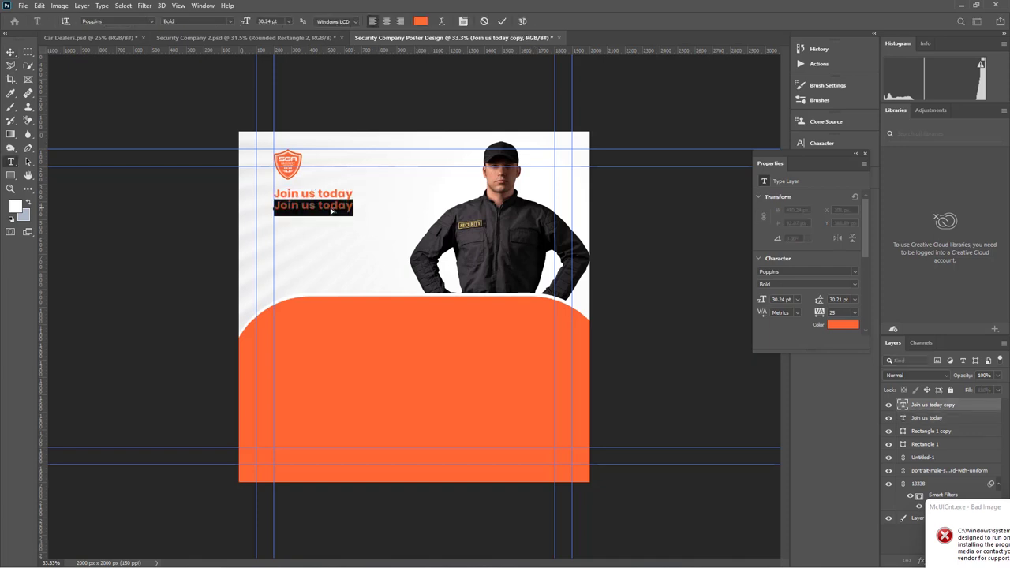
Replace the copy's text with 'The Number One Trusted security Company', capitalising Trusted
key(super+v)
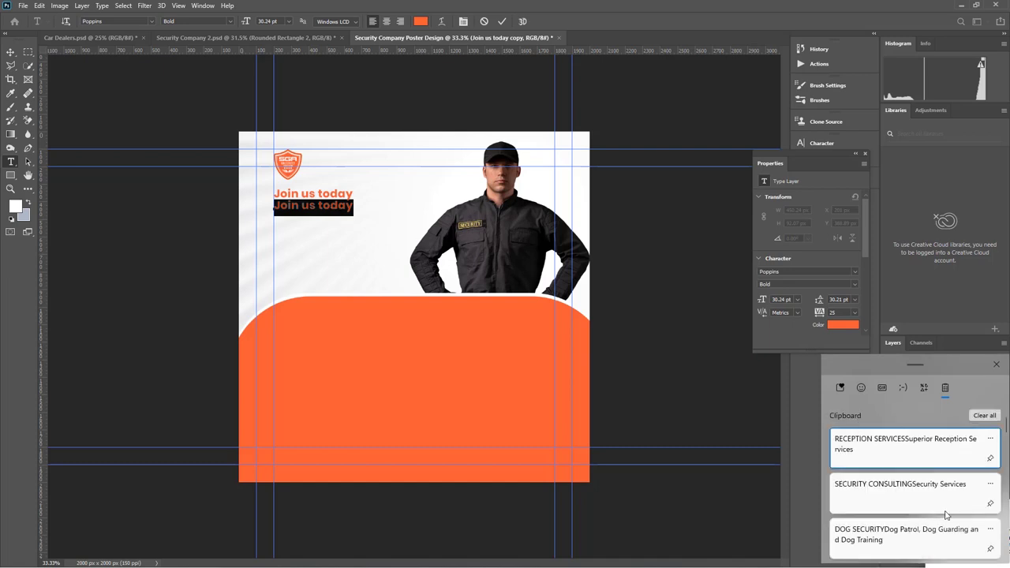
scroll(946, 515, down, 1)
scroll(946, 514, down, 3)
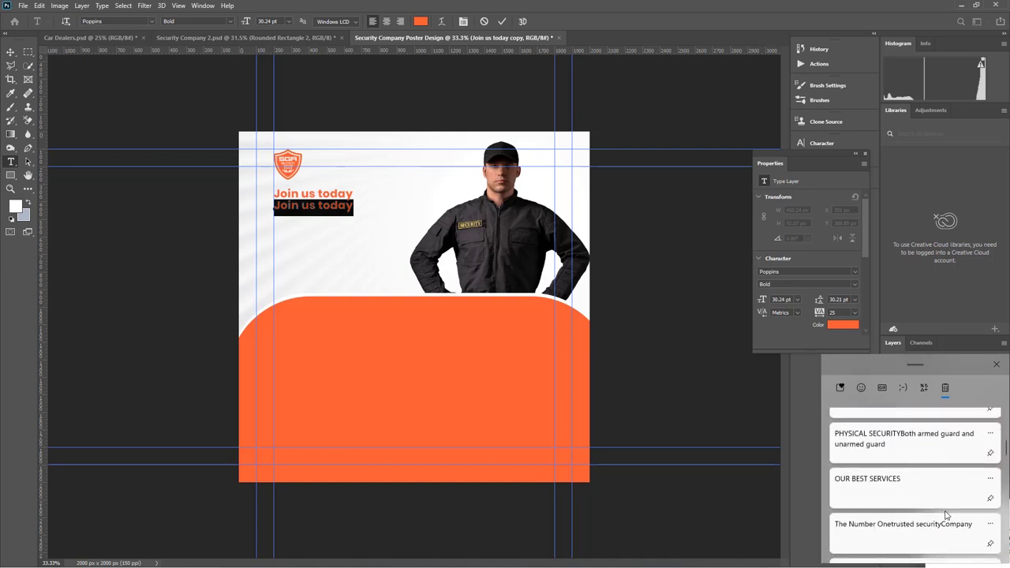
scroll(946, 514, down, 2)
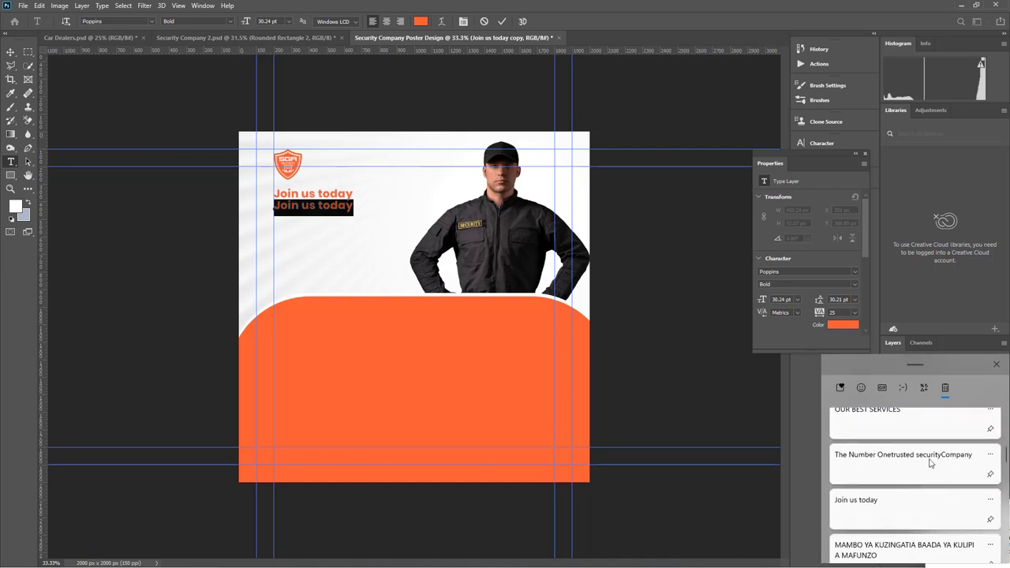
click(930, 463)
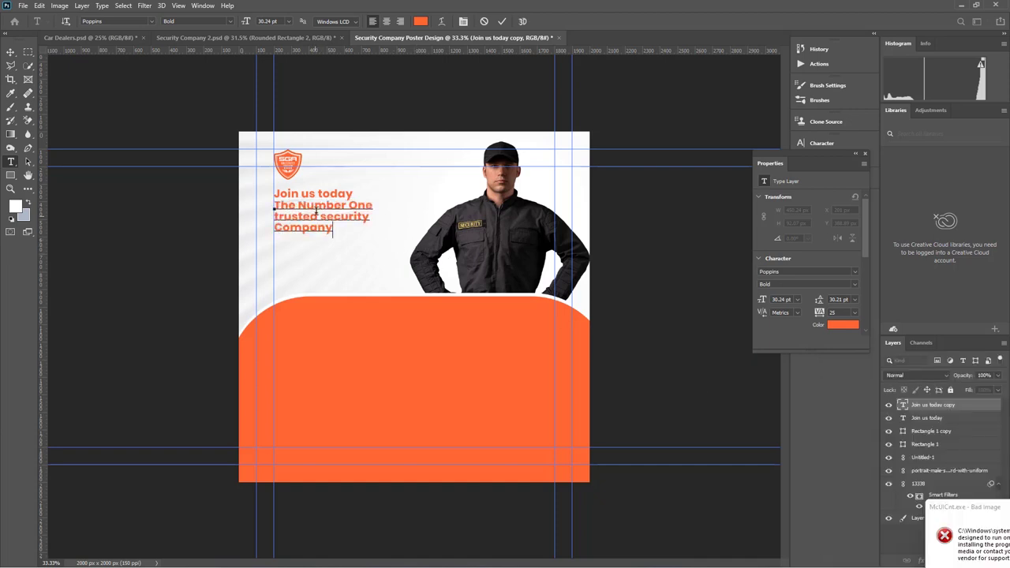
click(276, 218)
key(Delete)
text(T)
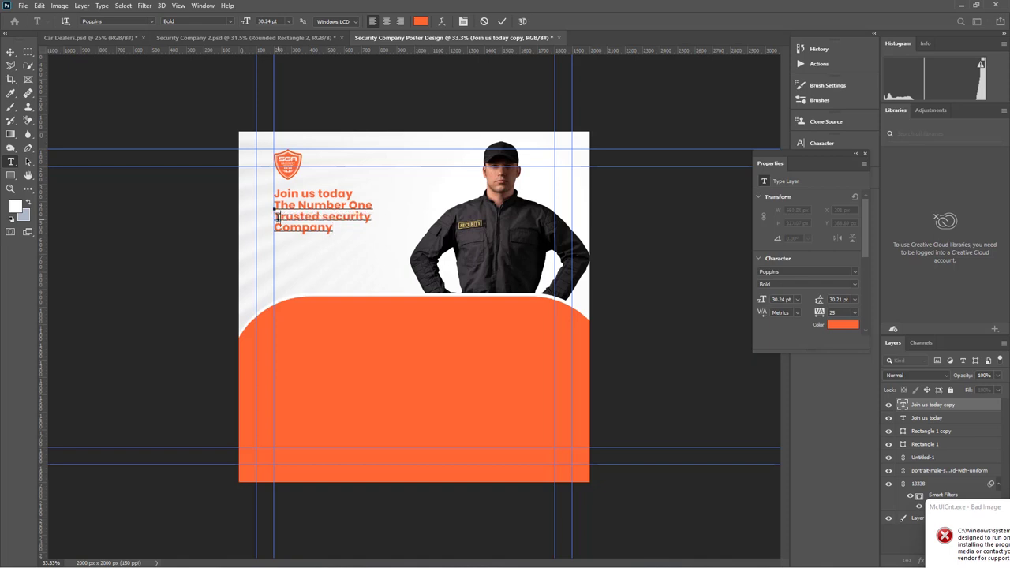
click(10, 52)
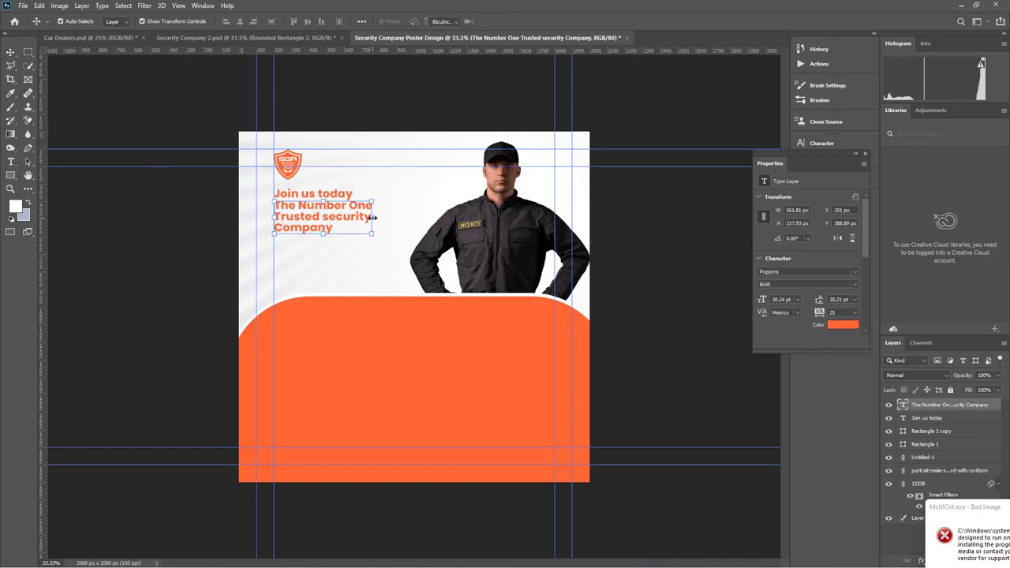
Scale the headline up about 149% to roughly 49.57 pt, positioned under 'Join us today'
drag(374, 220, 409, 218)
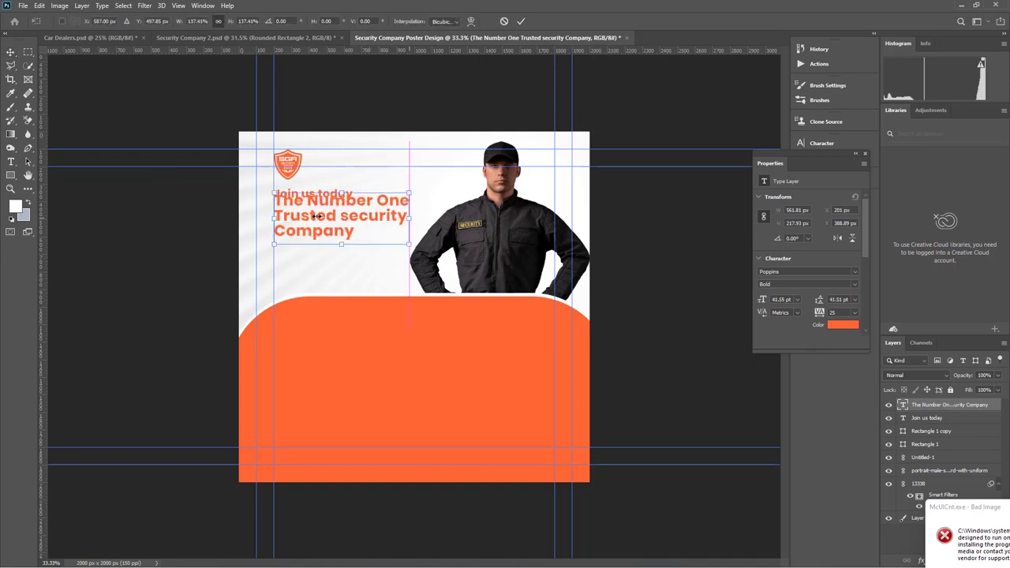
drag(315, 220, 314, 228)
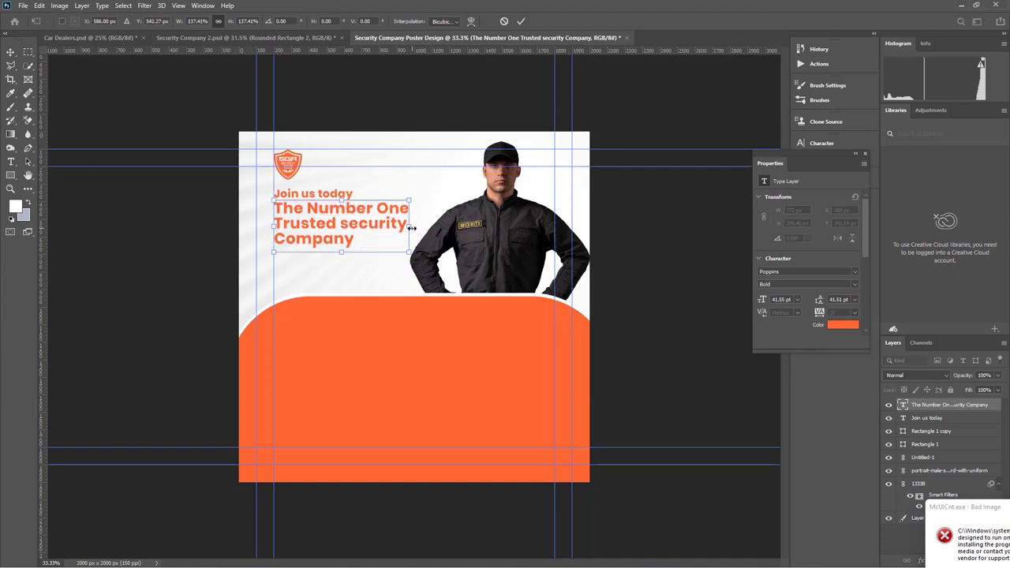
drag(425, 228, 428, 228)
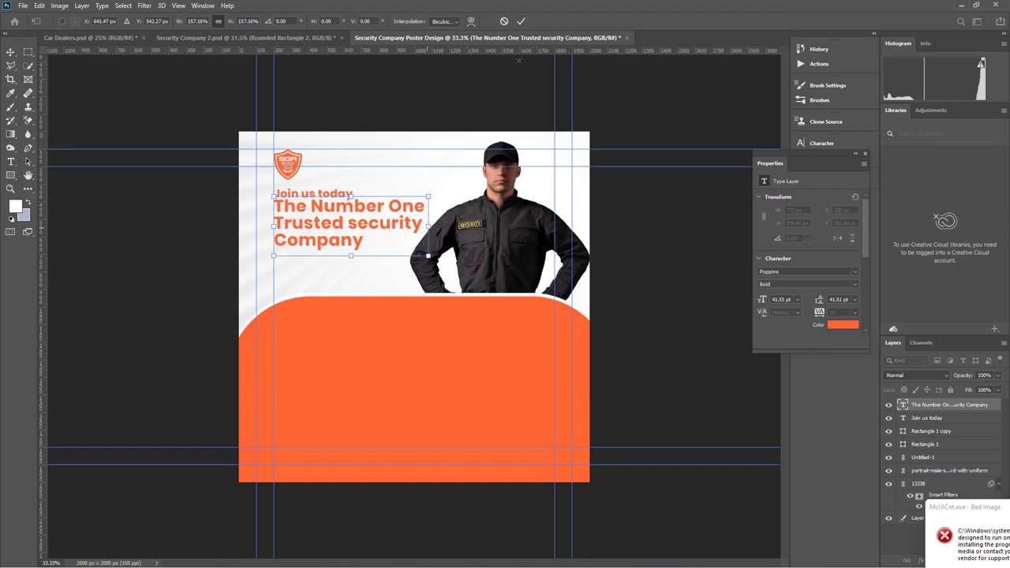
click(520, 22)
key(ctrl+t)
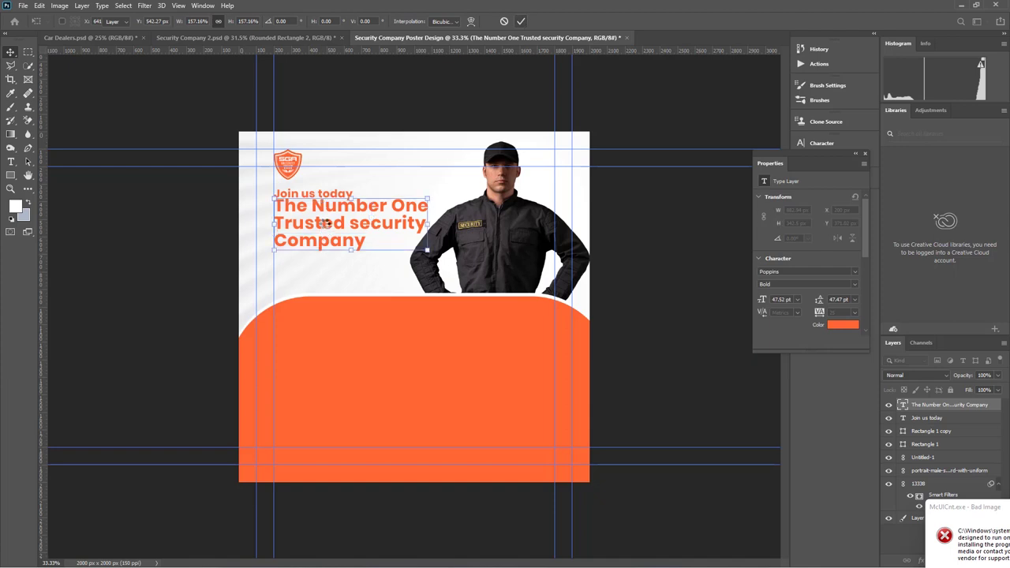
key(Return)
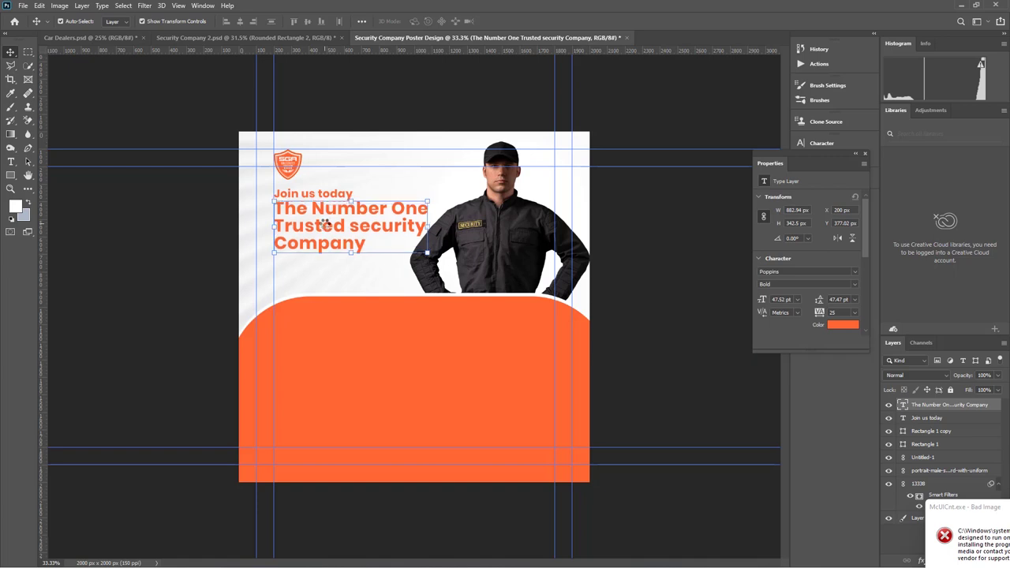
key(Return)
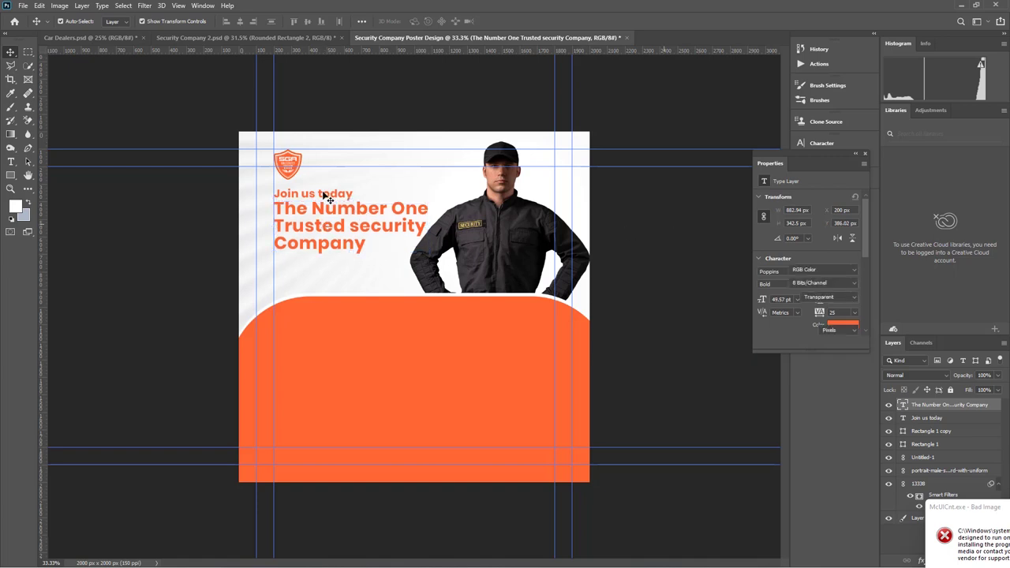
Change the 'Join us today' font style from Bold to Regular
click(325, 195)
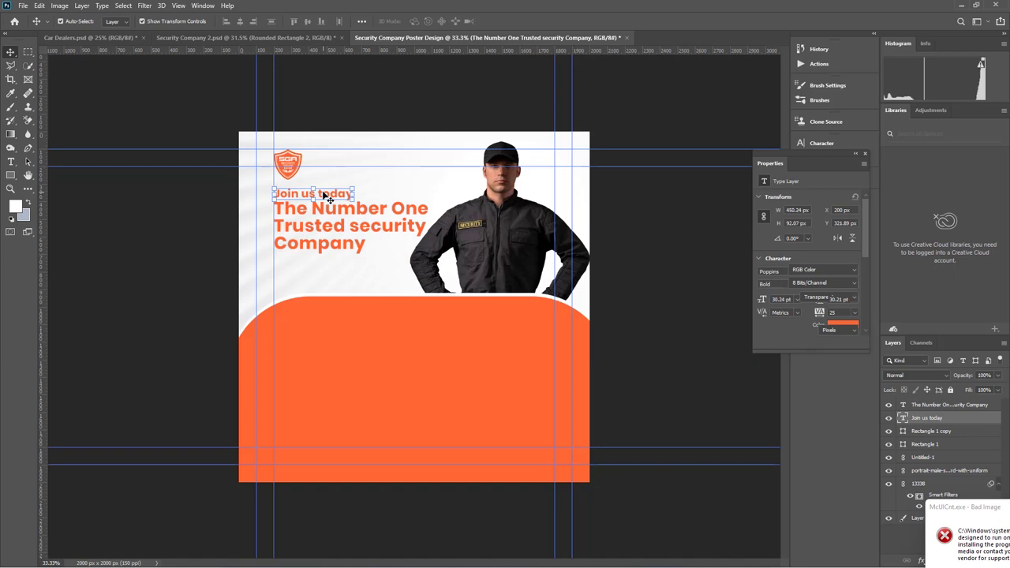
key(t)
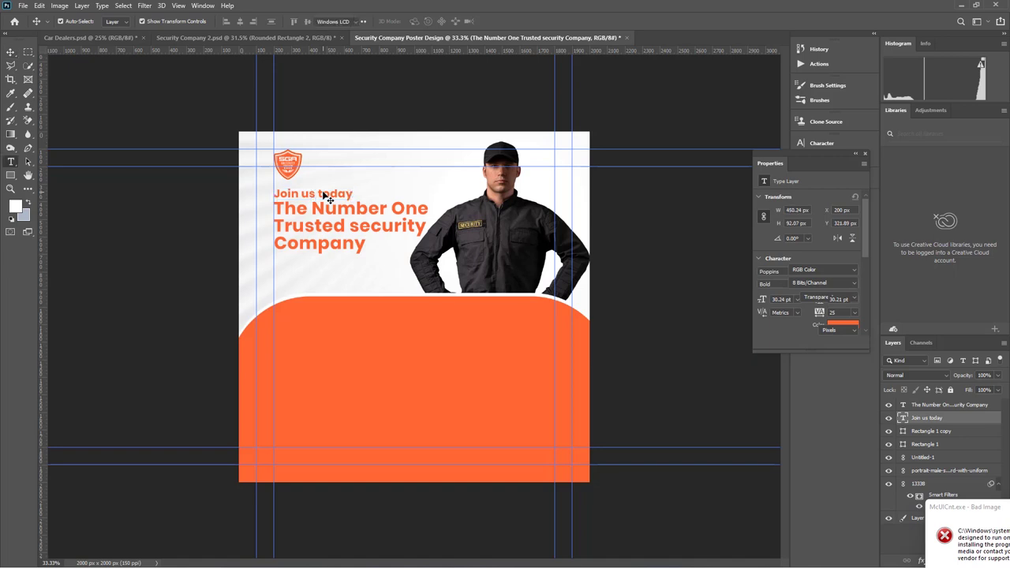
double_click(325, 196)
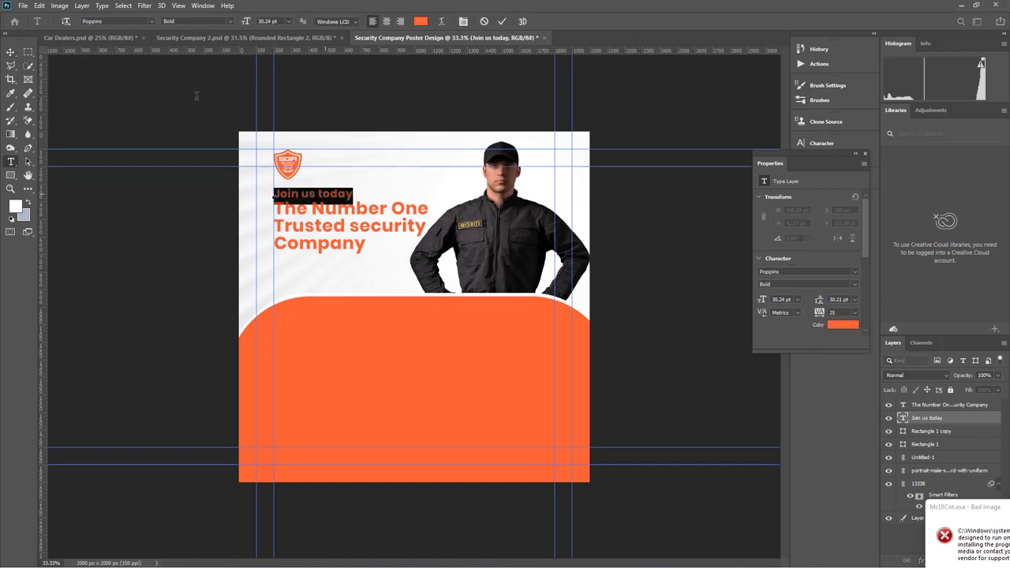
click(230, 21)
click(186, 82)
click(502, 21)
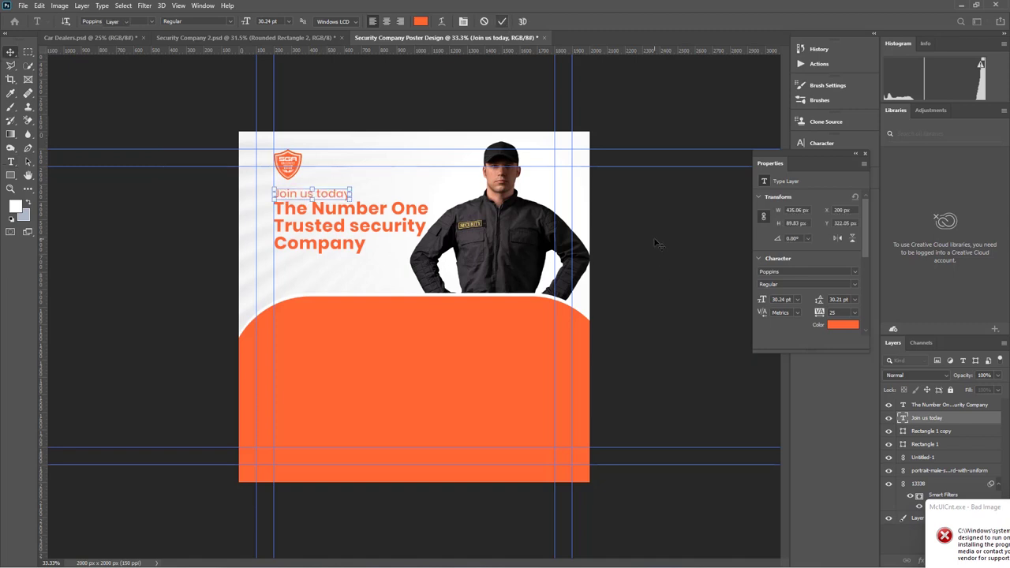
Nudge the main headline slightly lower to Y 401.02 px, then deselect it
key(v)
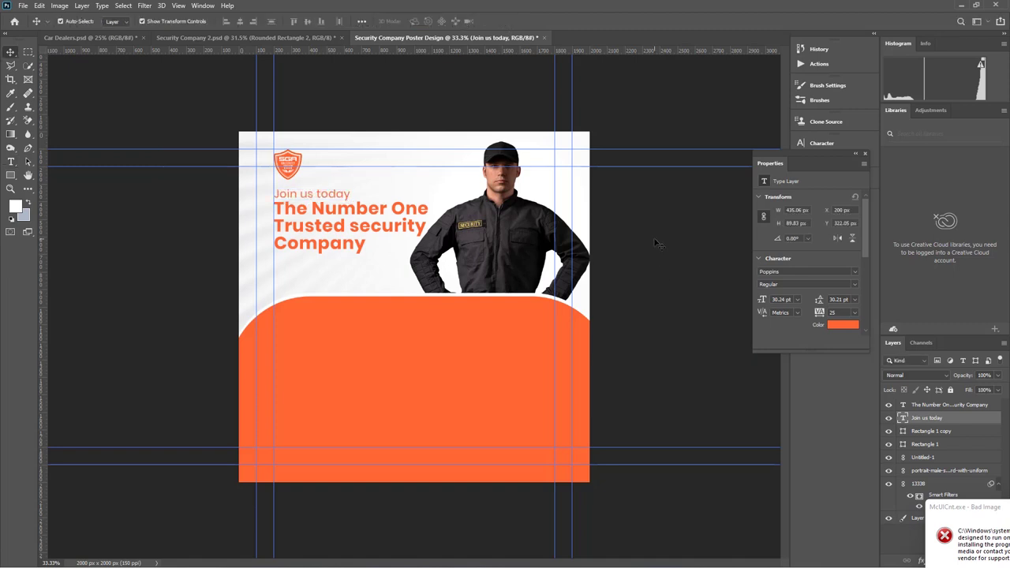
click(339, 237)
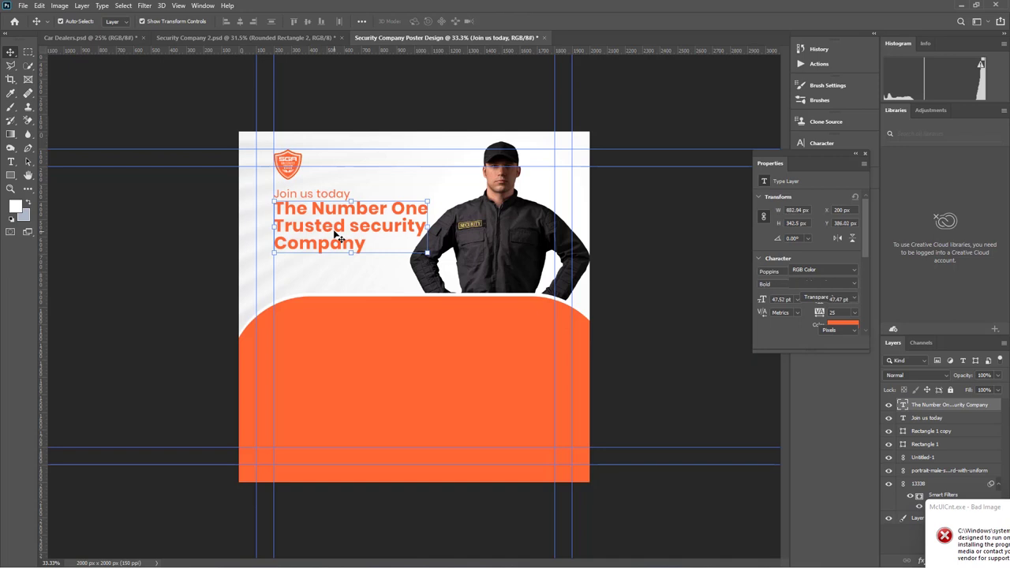
key(Down)
key(Down)
key(Down)
key(Down)
key(Down)
key(Down)
key(Down)
key(Down)
key(Down)
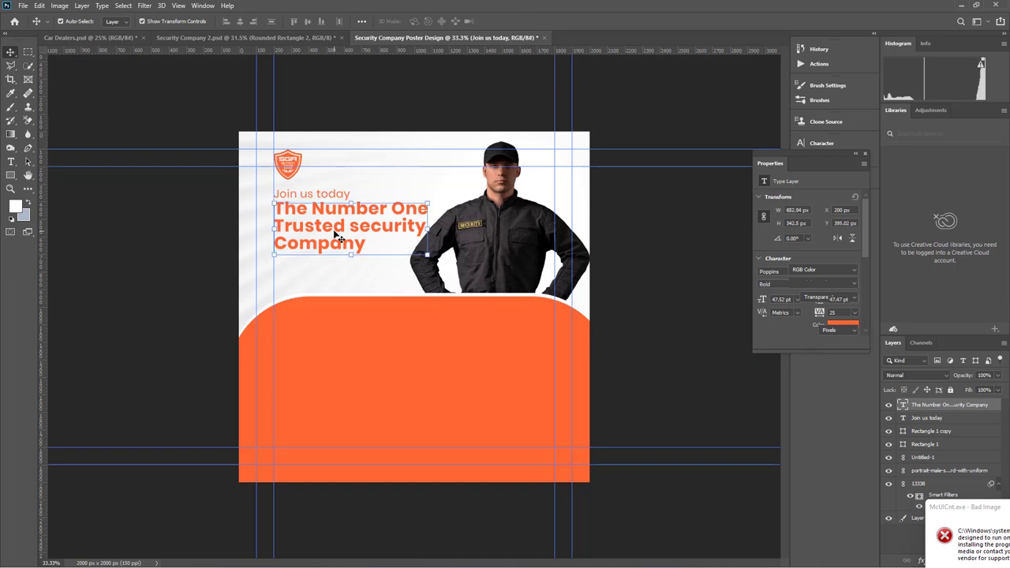
key(Down)
key(Down)
key(Down)
key(Down)
key(Down)
key(Down)
key(Down)
key(Down)
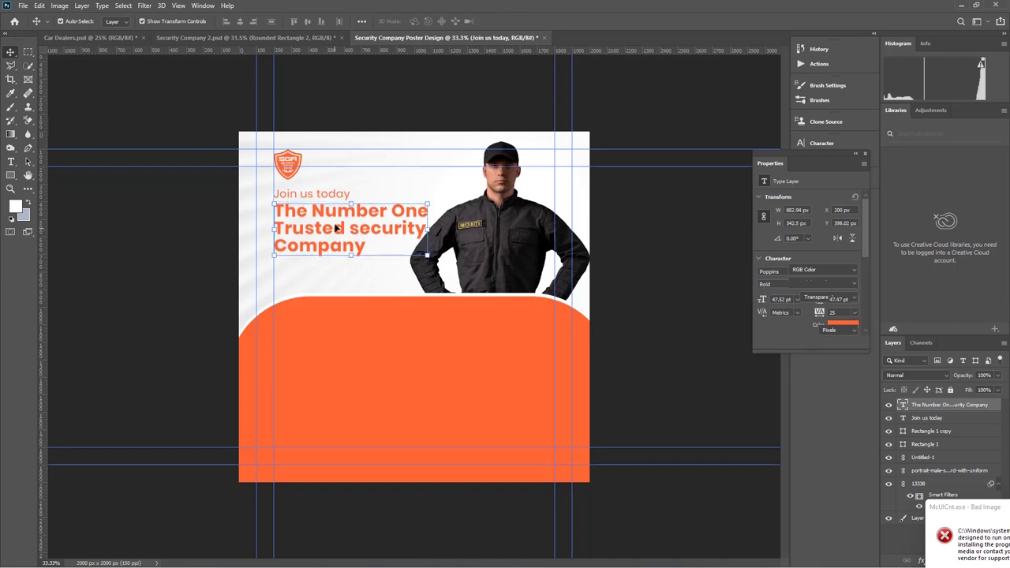
click(668, 262)
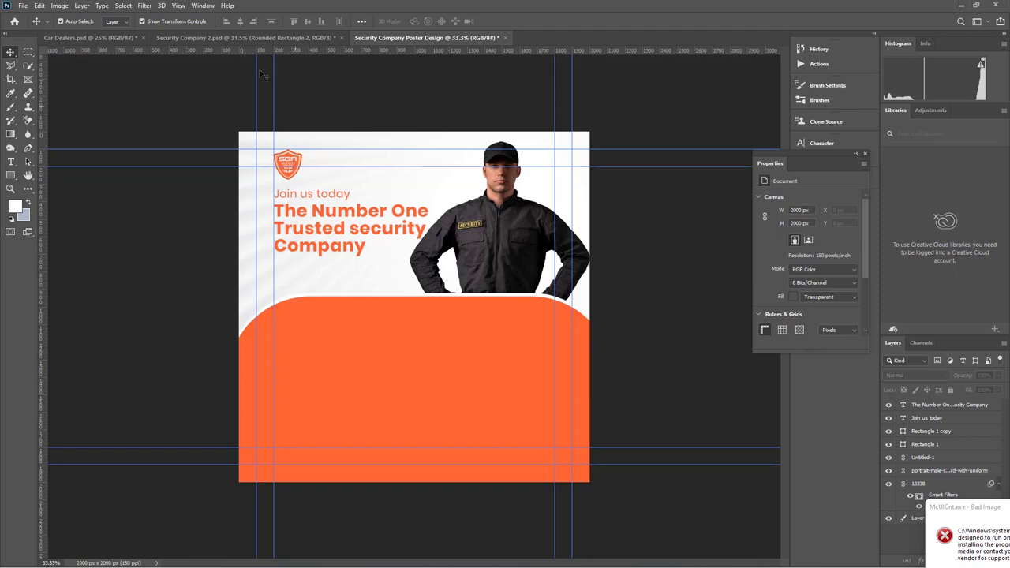
Check the Security Company 2.psd reference poster, then select the shape tool in Security Company Poster Design
click(239, 37)
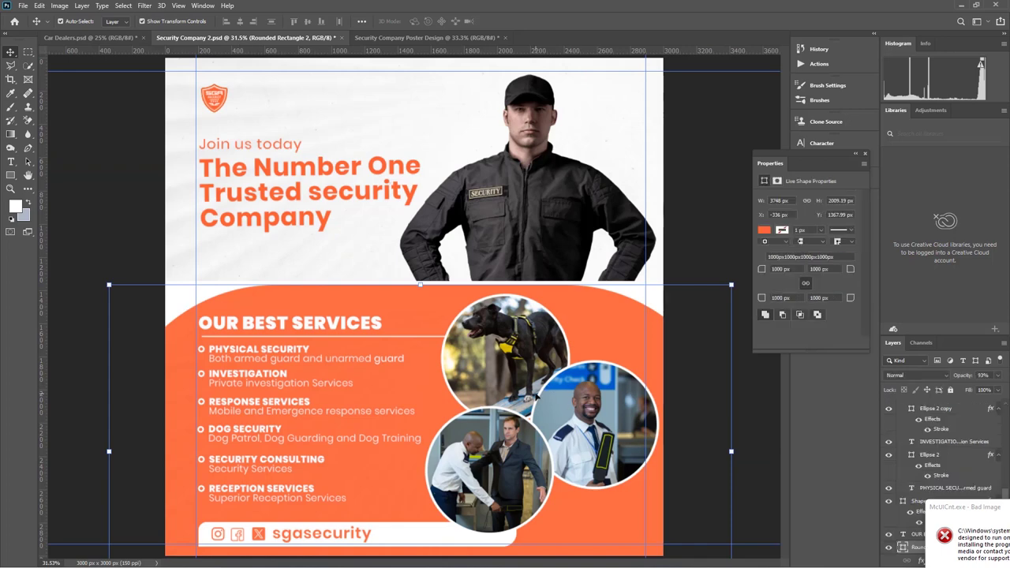
click(406, 38)
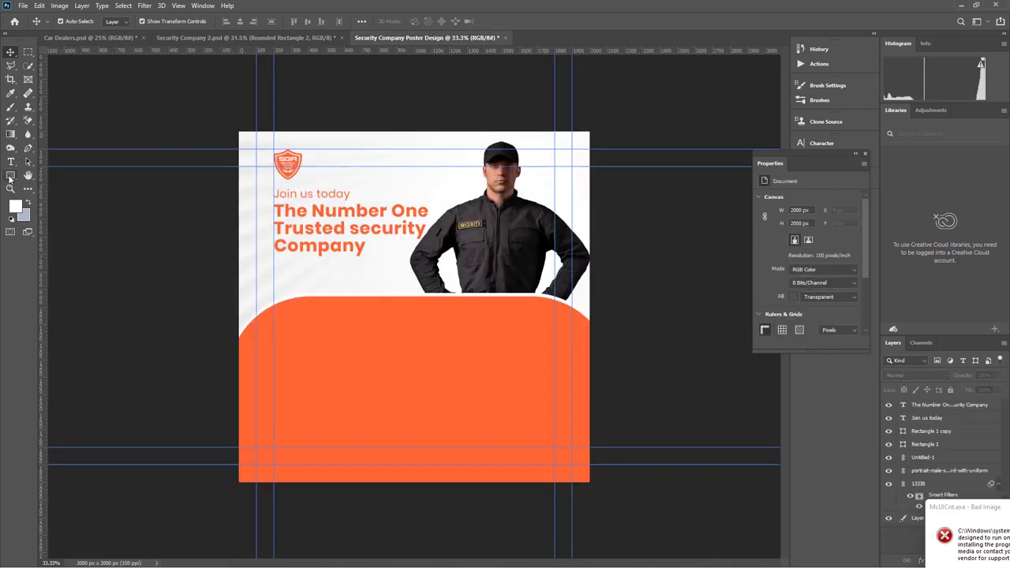
click(10, 175)
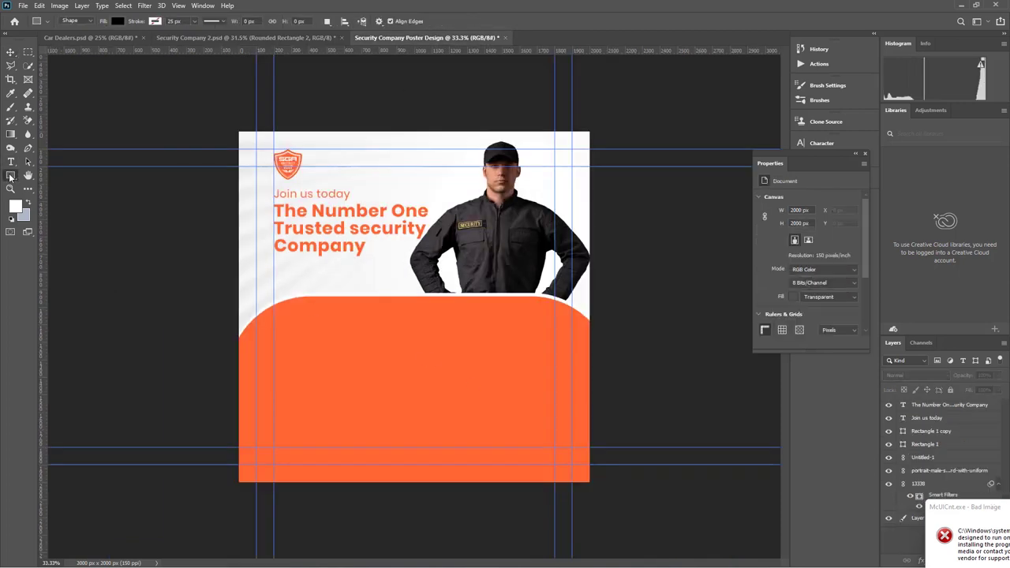
Draw a 480 px black circle with the Ellipse Tool on the lower-right orange area
right_click(10, 175)
click(60, 201)
drag(476, 355, 560, 448)
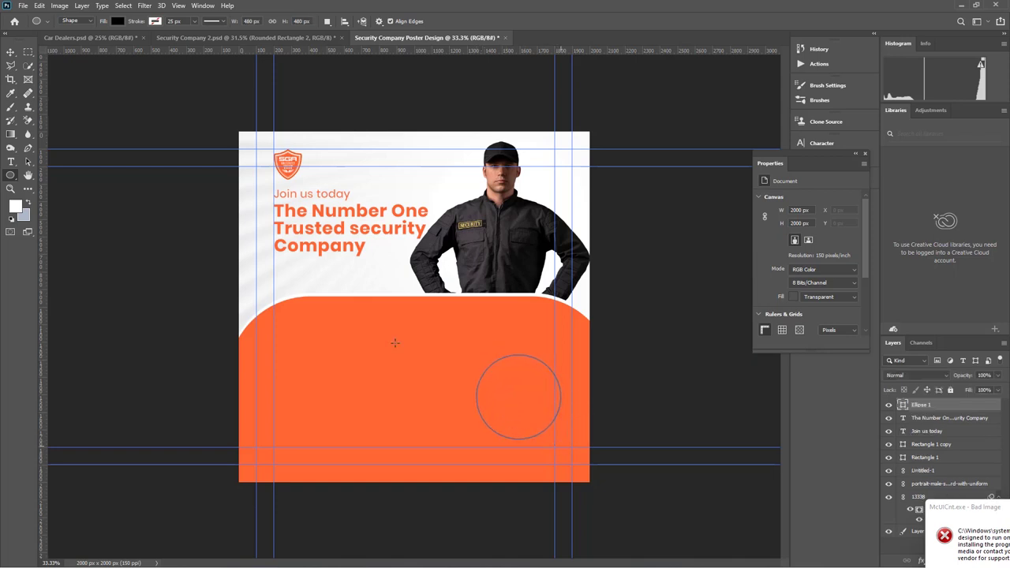
click(11, 52)
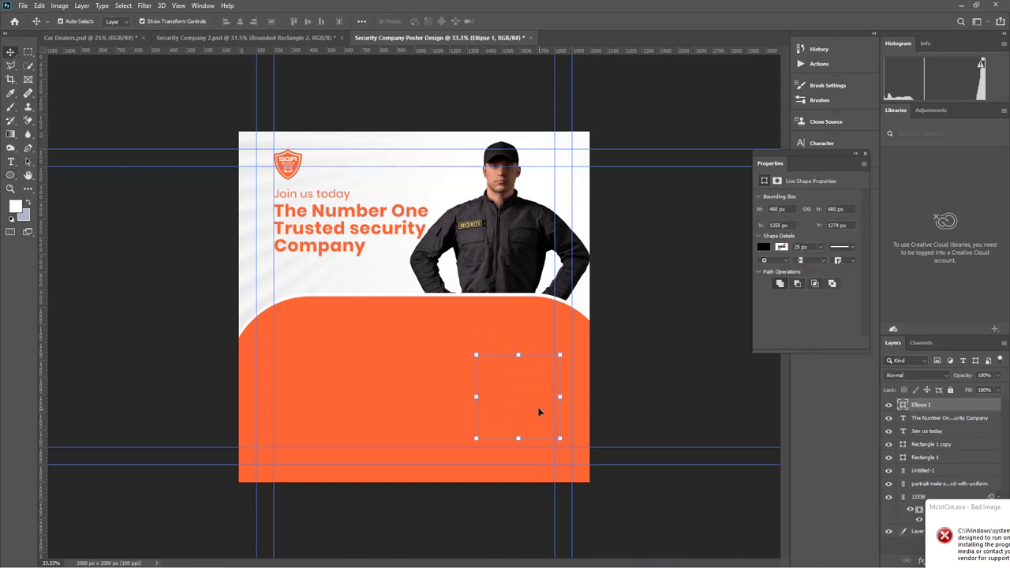
drag(534, 407, 559, 404)
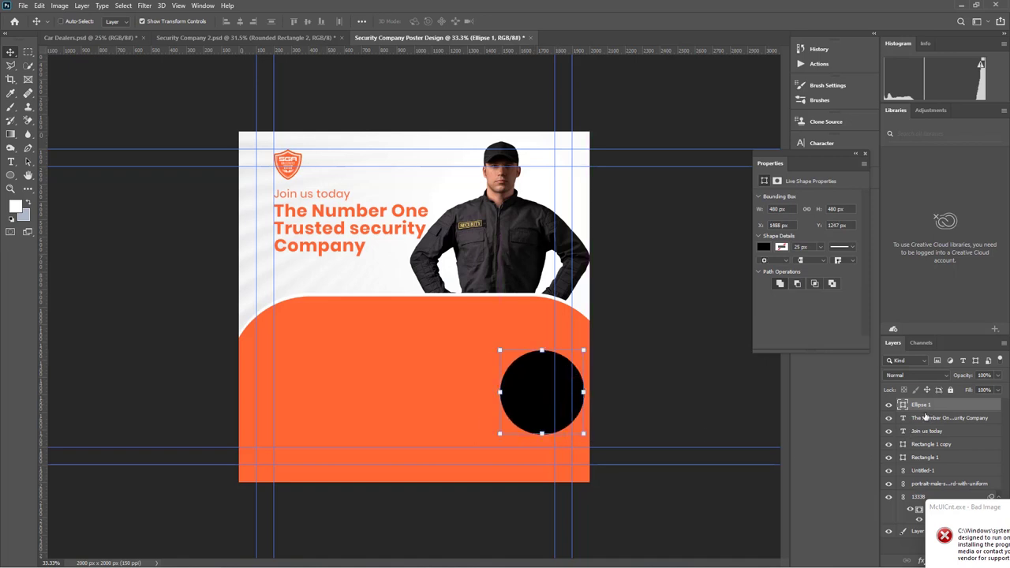
Make two copies of the circle and arrange all three in an overlapping cluster
key(ctrl+j)
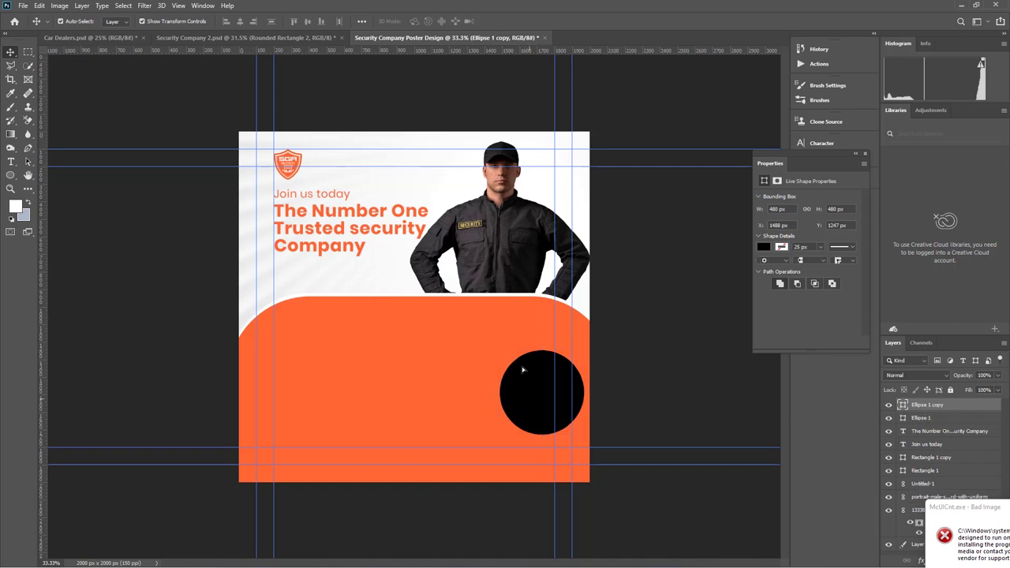
drag(526, 405, 512, 360)
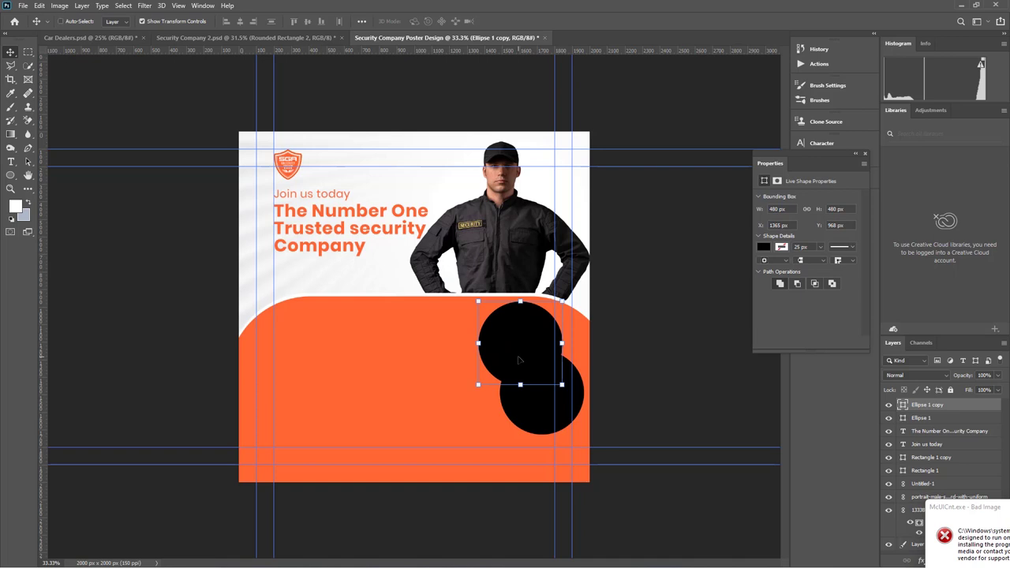
key(ctrl+j)
drag(519, 361, 498, 433)
click(514, 355)
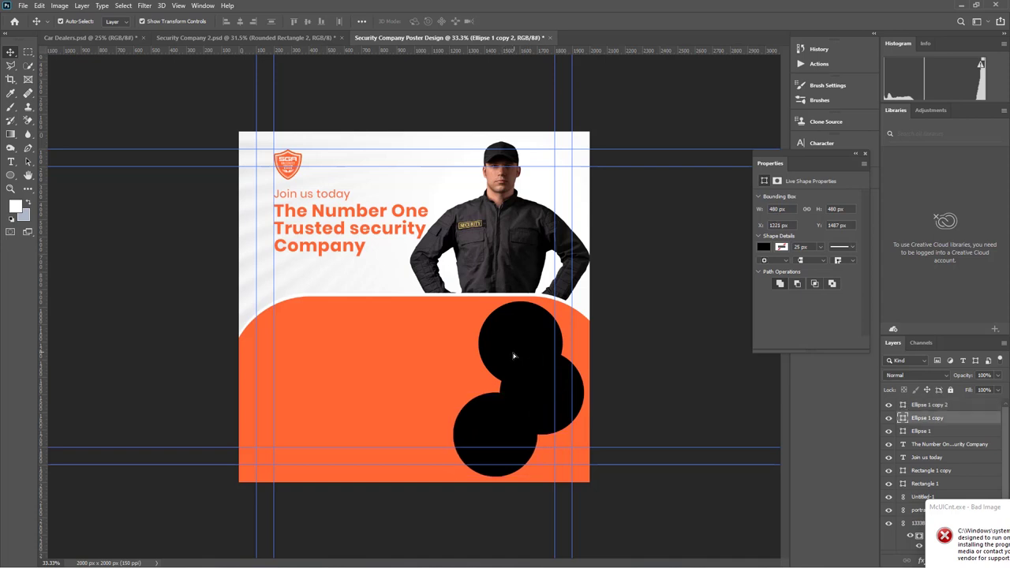
drag(513, 356, 493, 356)
drag(563, 400, 563, 394)
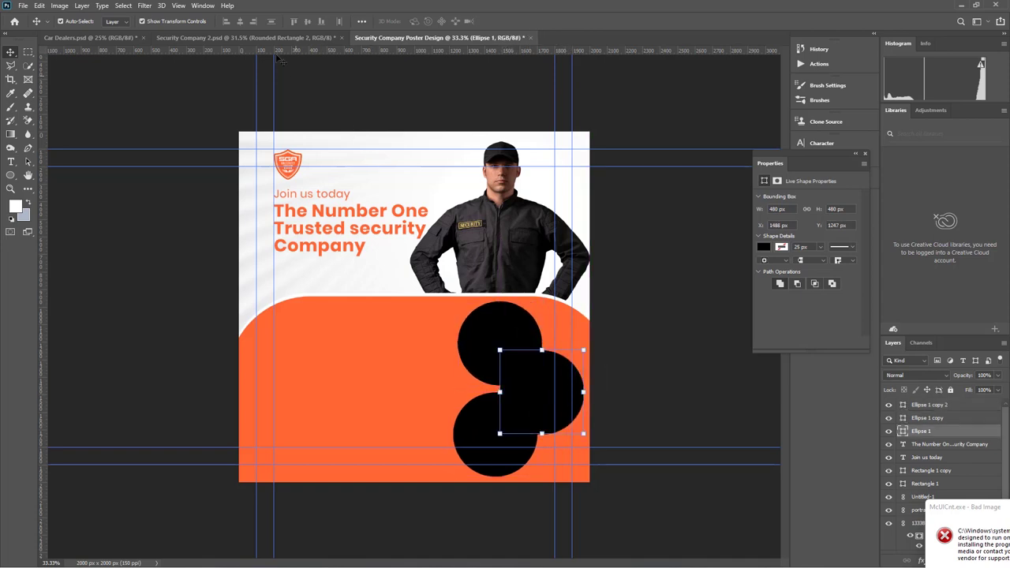
click(262, 36)
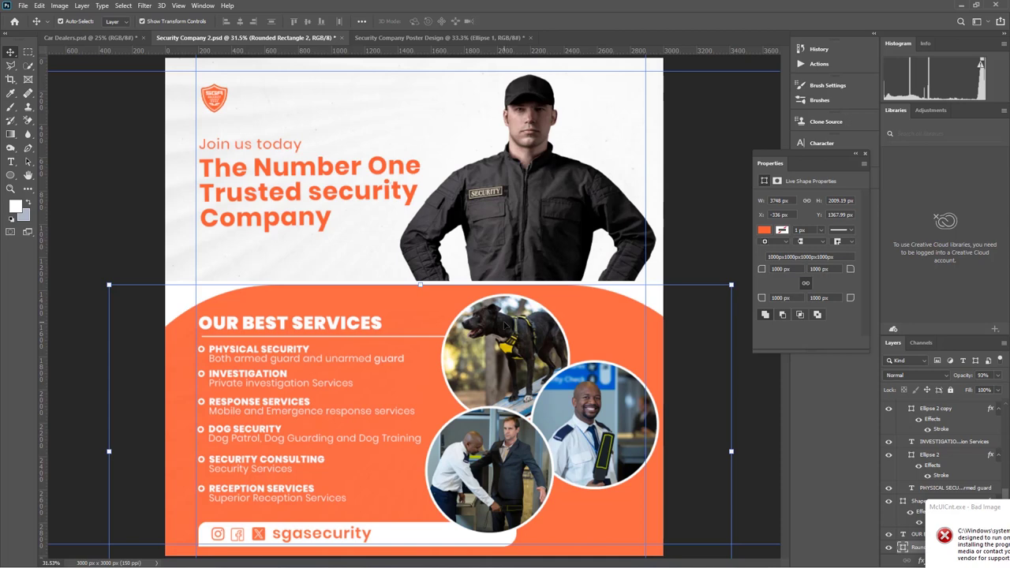
click(441, 37)
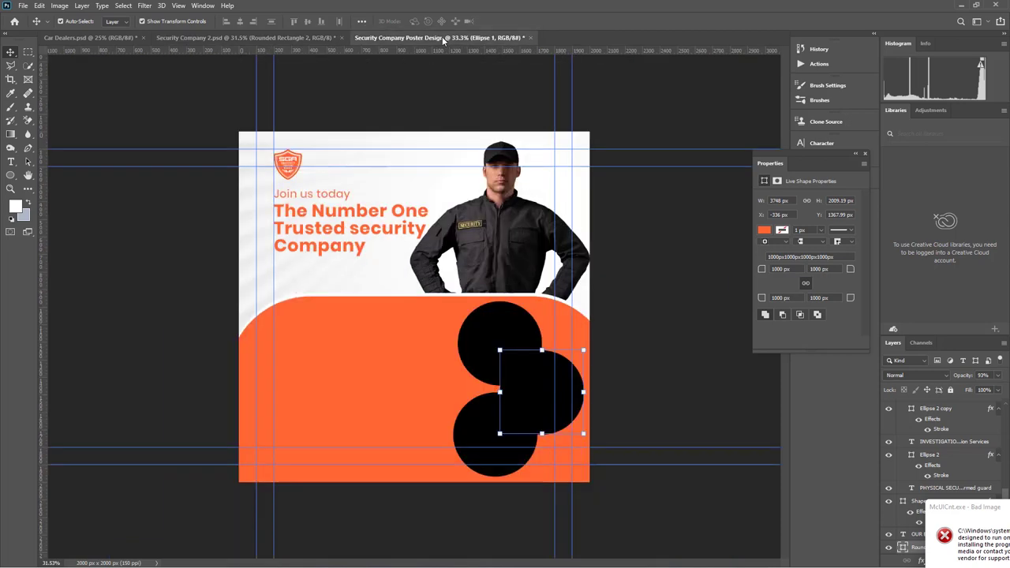
mouse_move(499, 328)
mouse_down()
mouse_move(497, 346)
mouse_move(493, 335)
mouse_up()
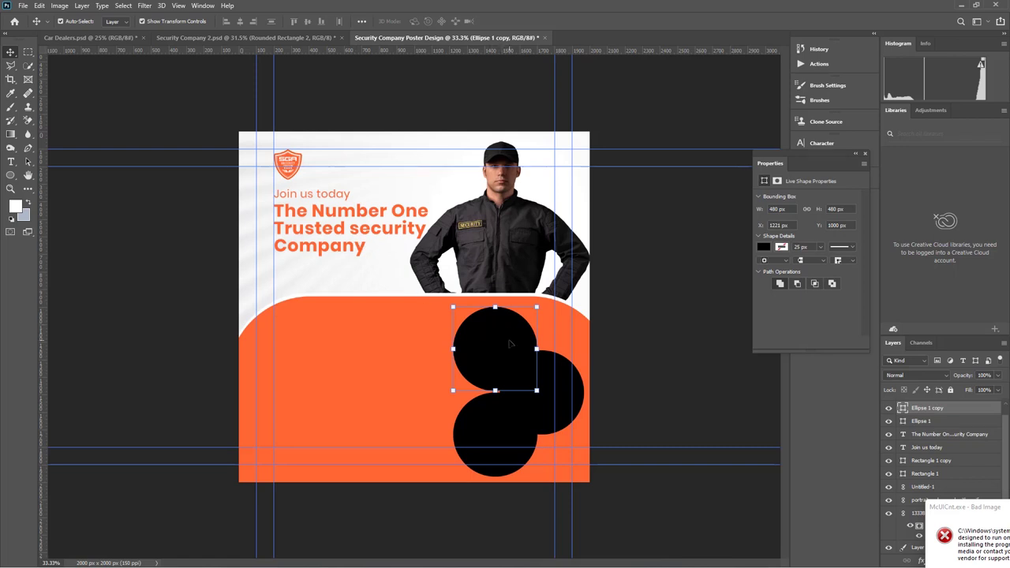
click(23, 6)
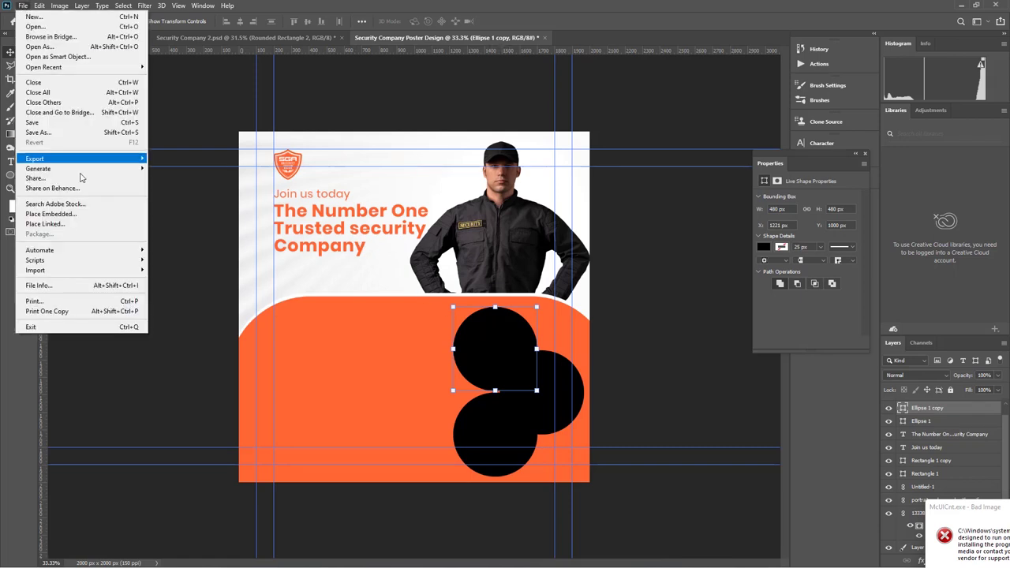
Place male-dog-trainer-outdoors-with-dog-during-session as a linked image, sized 823 × 548 px over the top circle
click(49, 223)
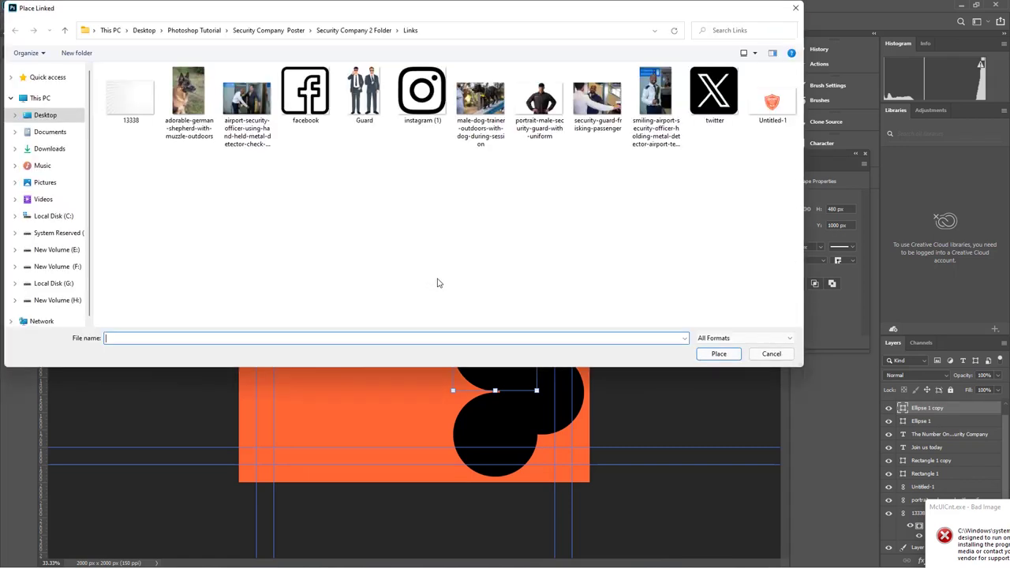
click(482, 101)
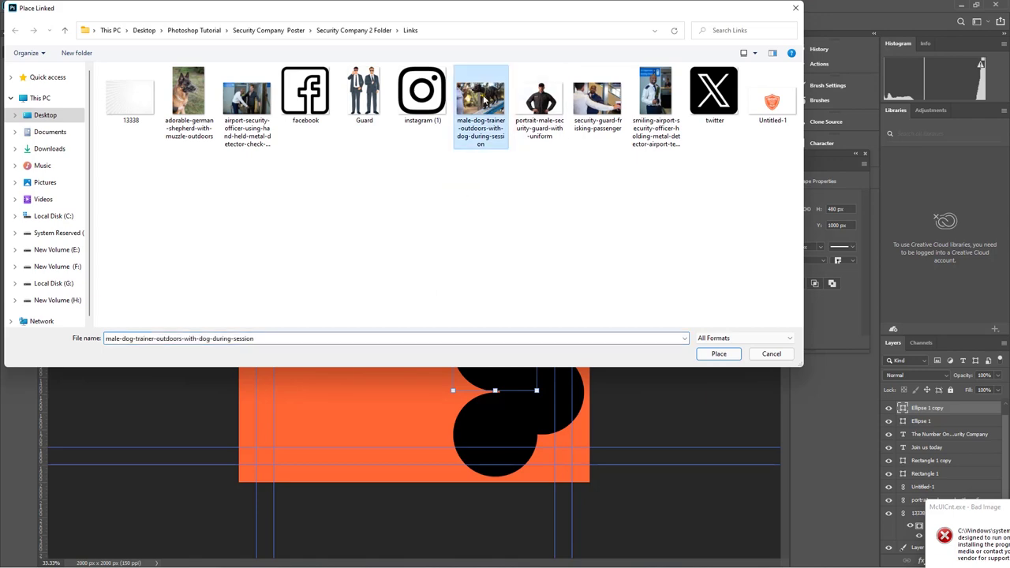
click(714, 354)
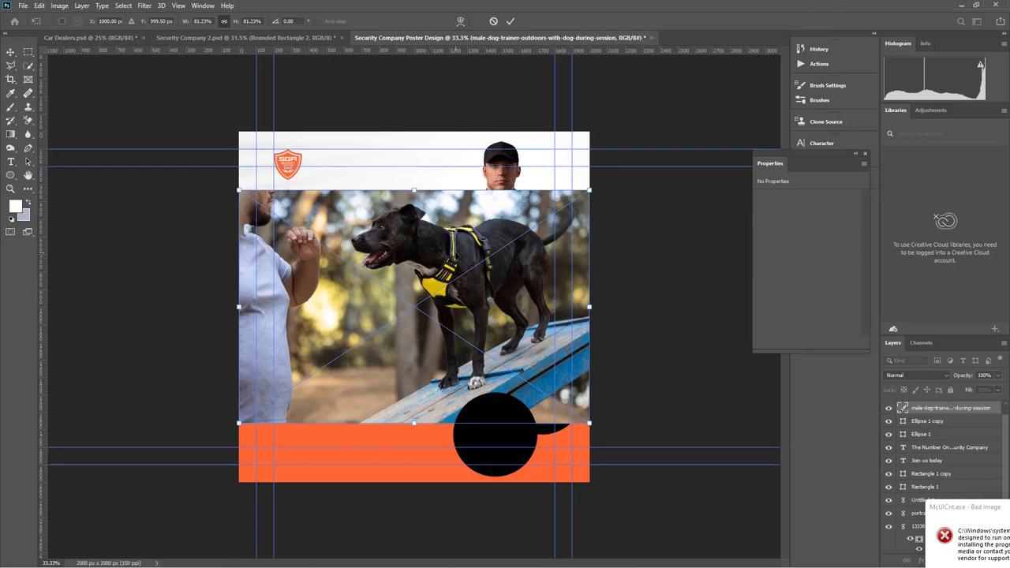
drag(467, 227, 514, 304)
drag(470, 263, 480, 379)
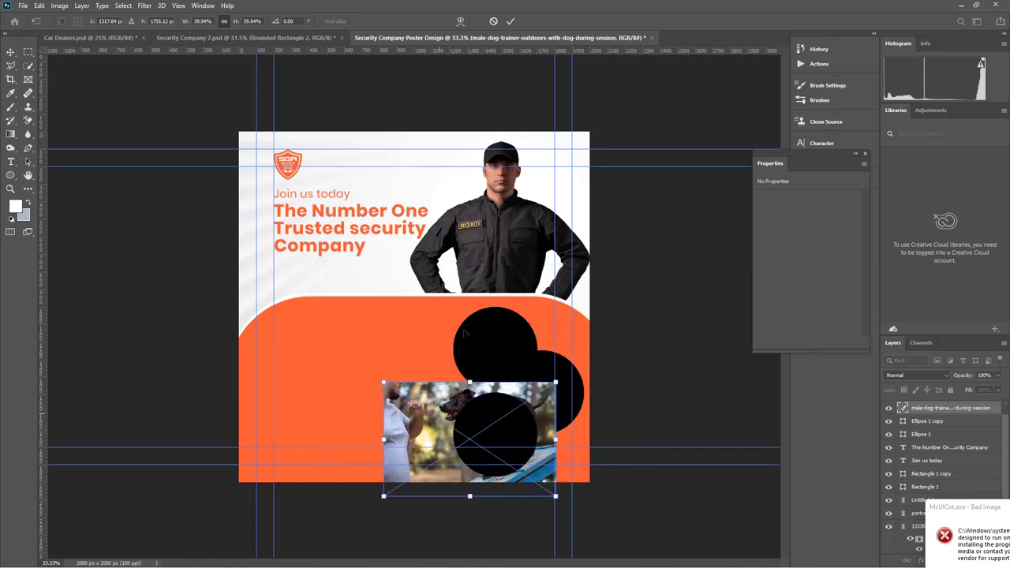
drag(461, 420, 487, 334)
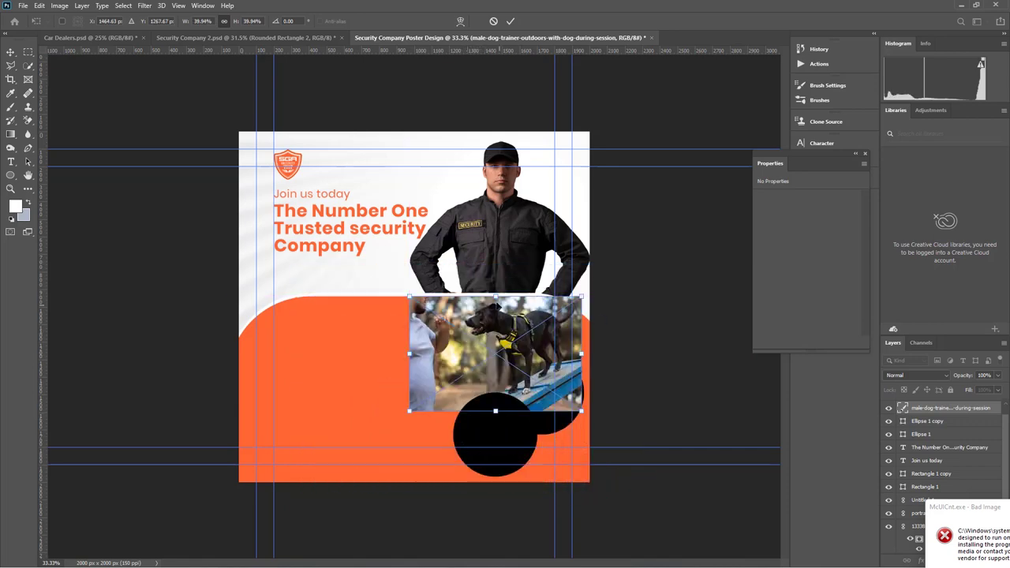
drag(496, 296, 509, 325)
click(511, 22)
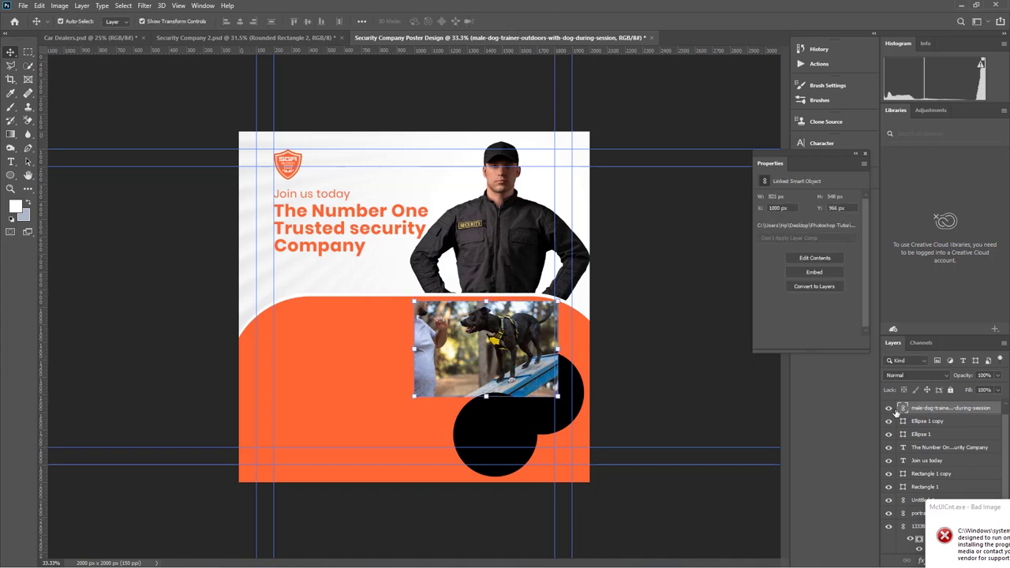
Clip the dog photo into the top circle and shift it to X 1015, Y 1000 px
click(888, 408)
click(888, 421)
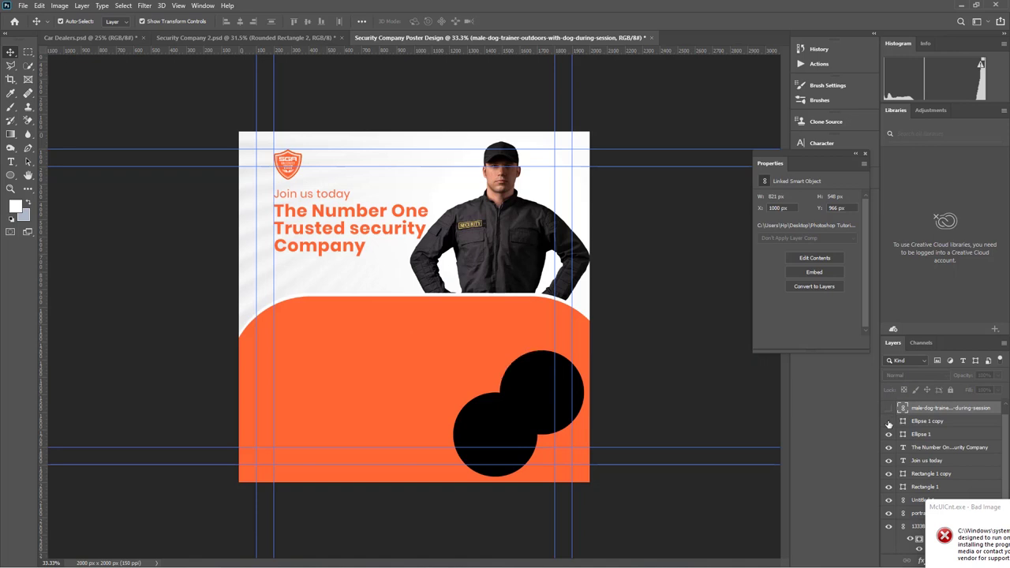
click(888, 421)
click(888, 408)
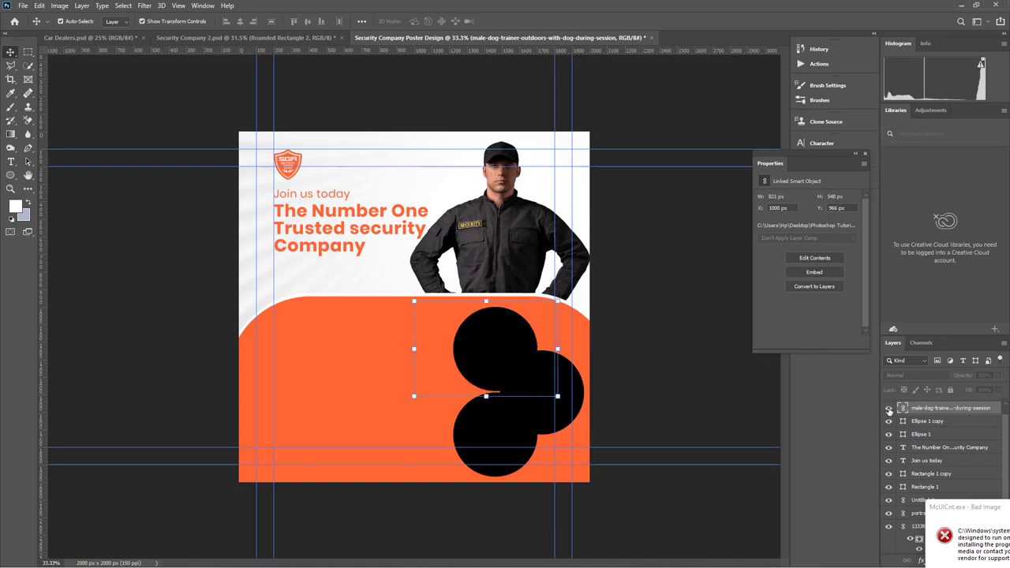
right_click(937, 411)
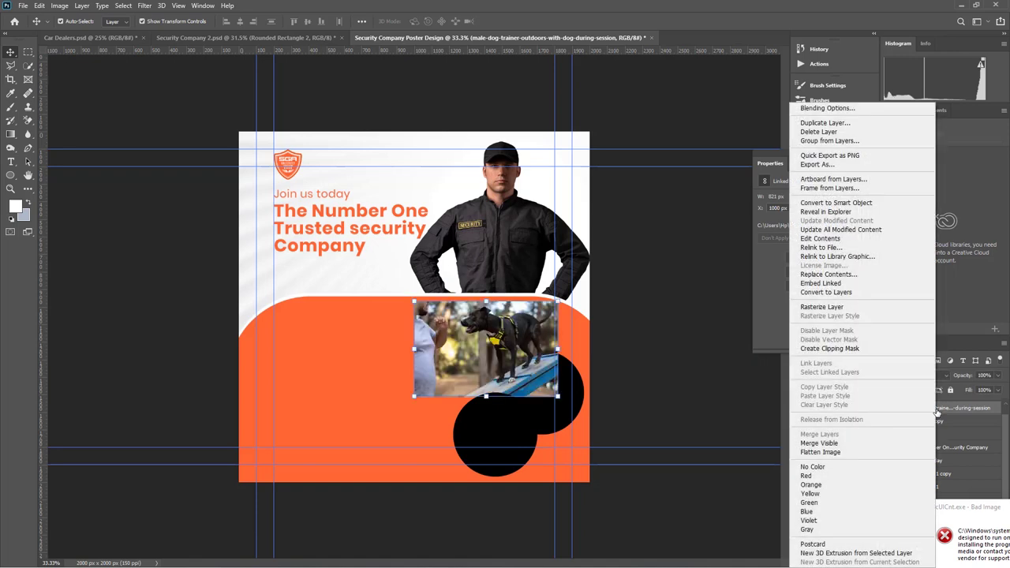
click(828, 353)
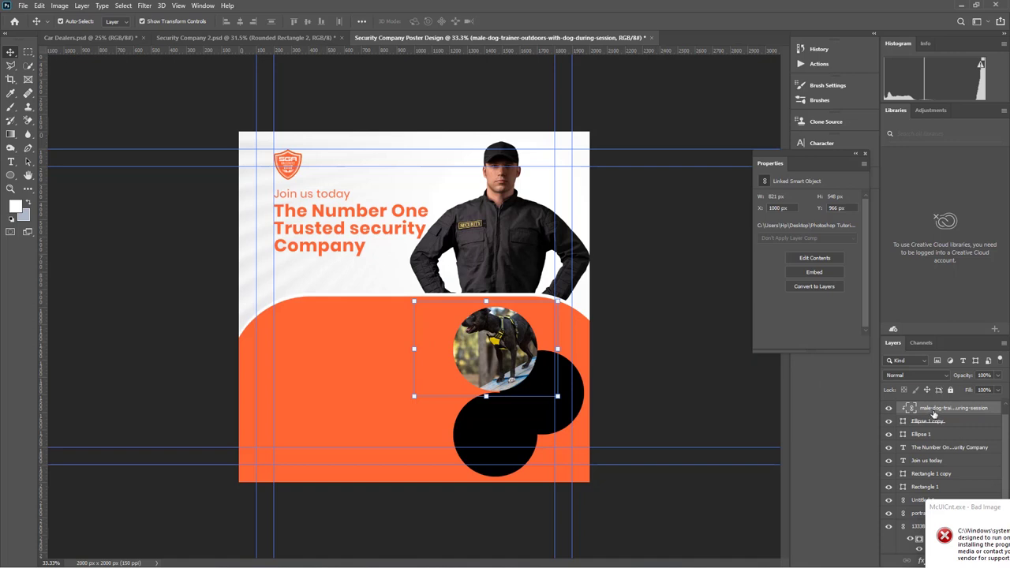
drag(510, 320, 506, 336)
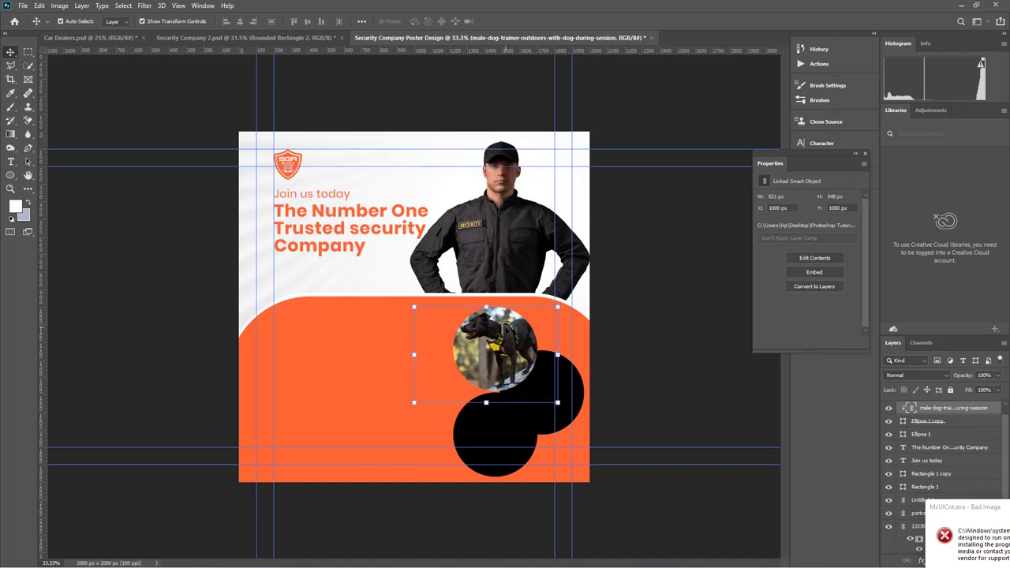
key(Right)
key(Right)
key(Right)
key(Right)
key(Right)
key(Right)
key(Right)
key(Right)
key(Right)
key(Right)
key(Right)
key(Right)
key(Right)
key(Right)
key(Right)
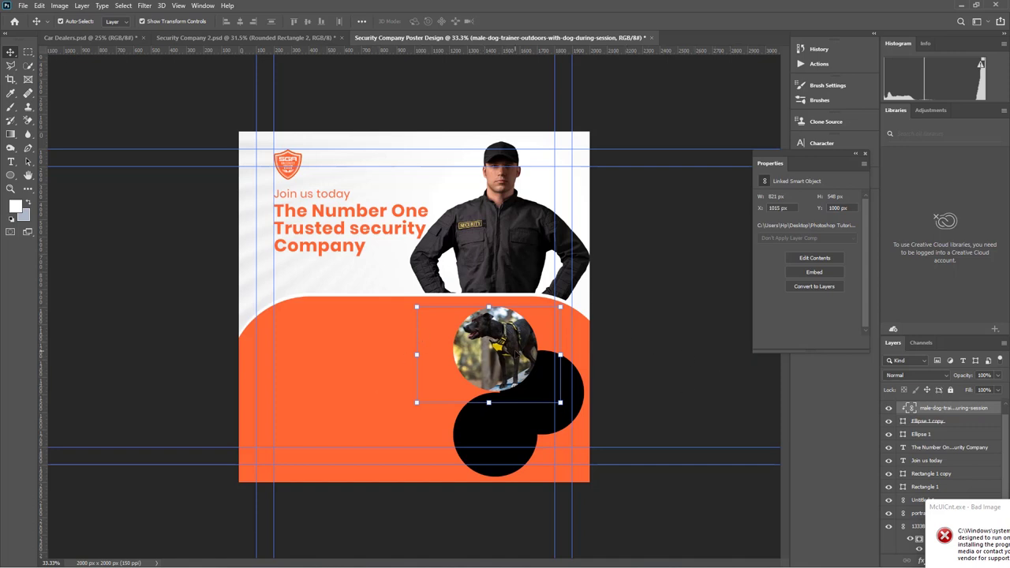
click(927, 423)
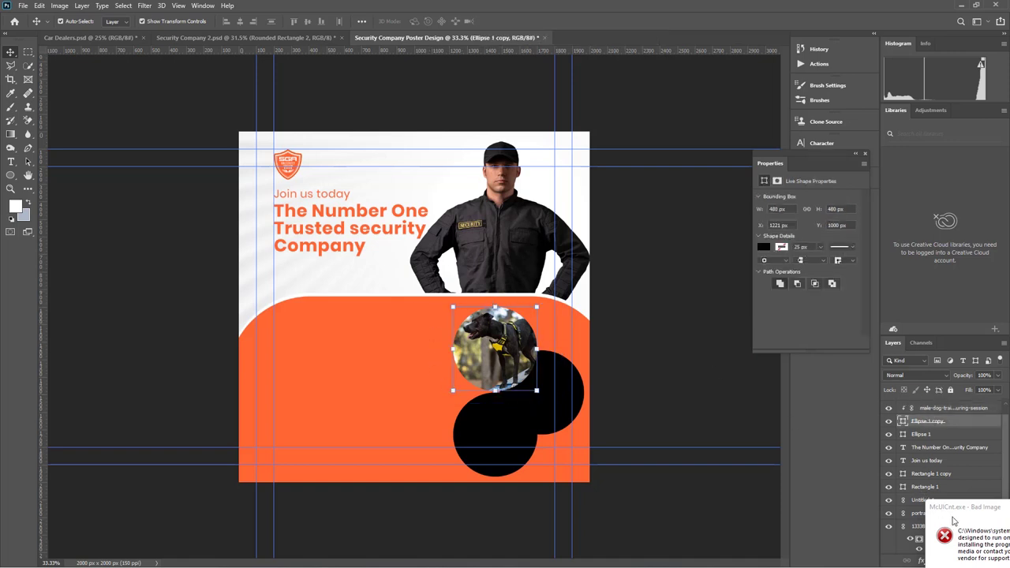
Move the error message off the layers list and return to the Move tool
drag(956, 509, 878, 428)
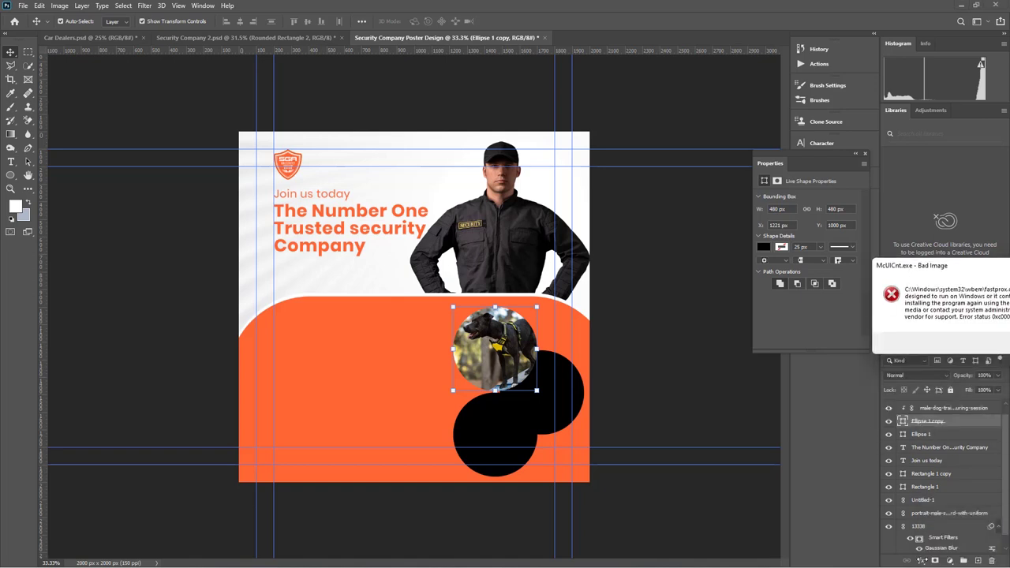
click(888, 562)
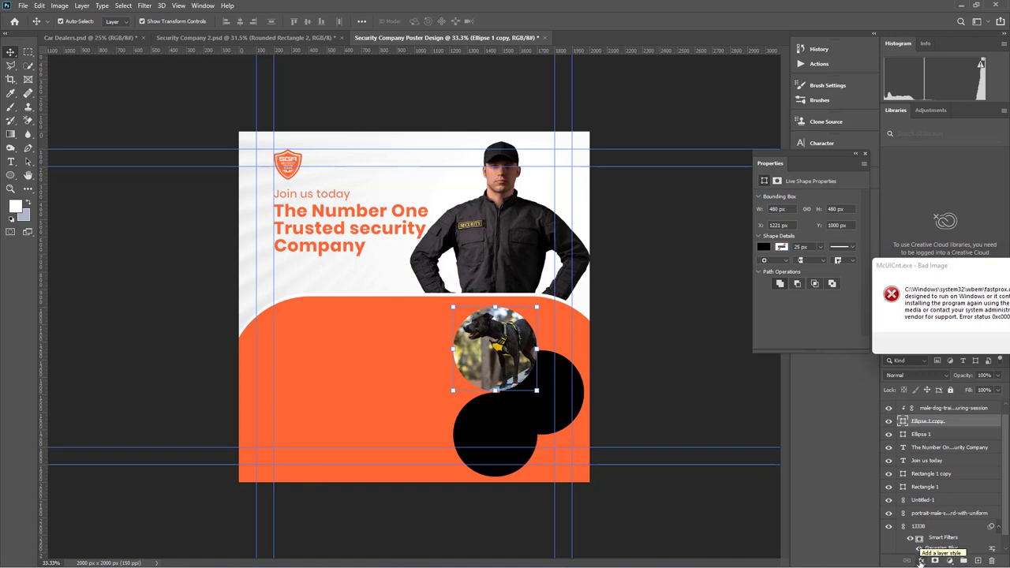
click(920, 560)
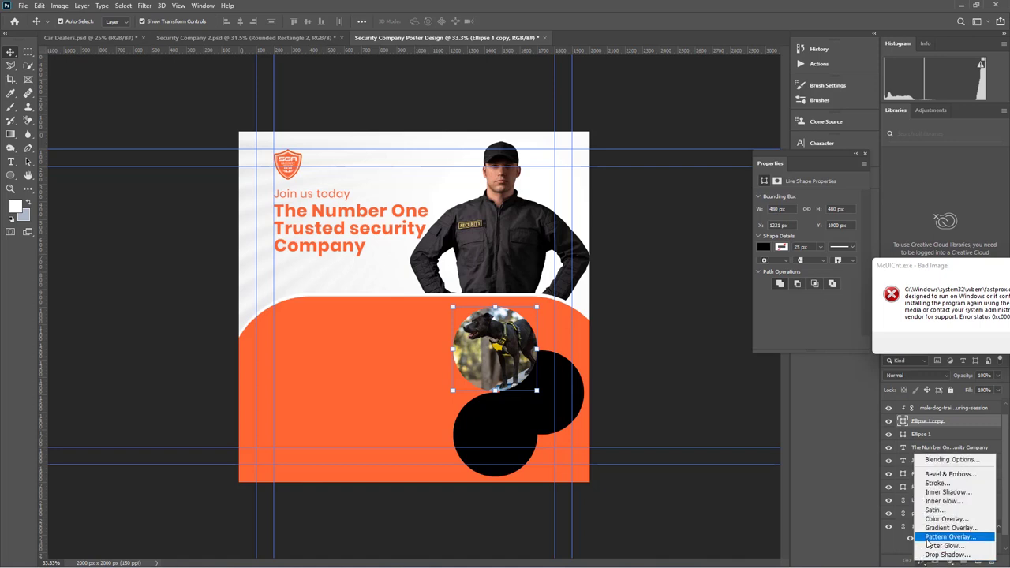
key(Escape)
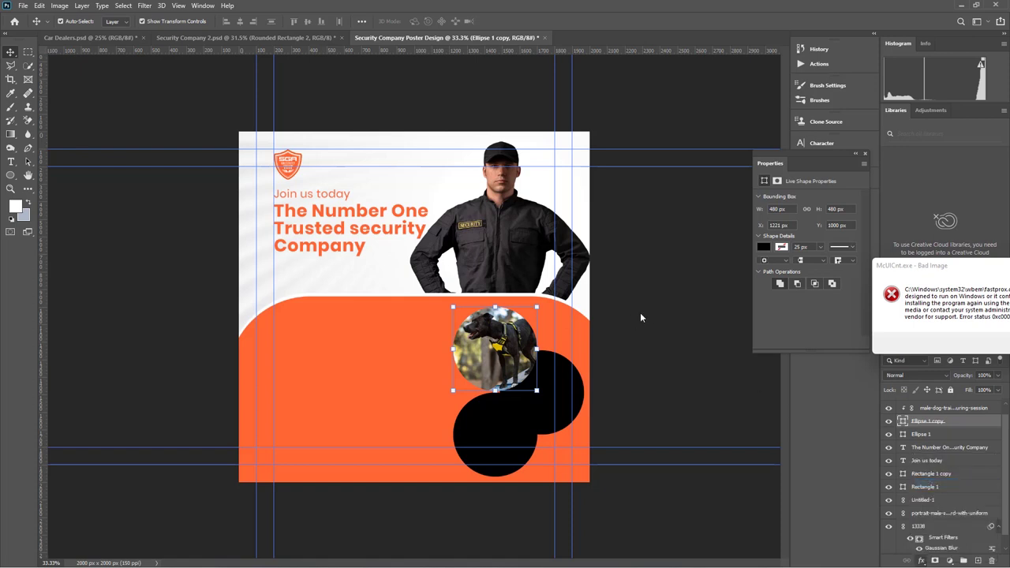
key(v)
Add a 17 px white inside stroke to the dog photo circle
key(ctrl+alt+s)
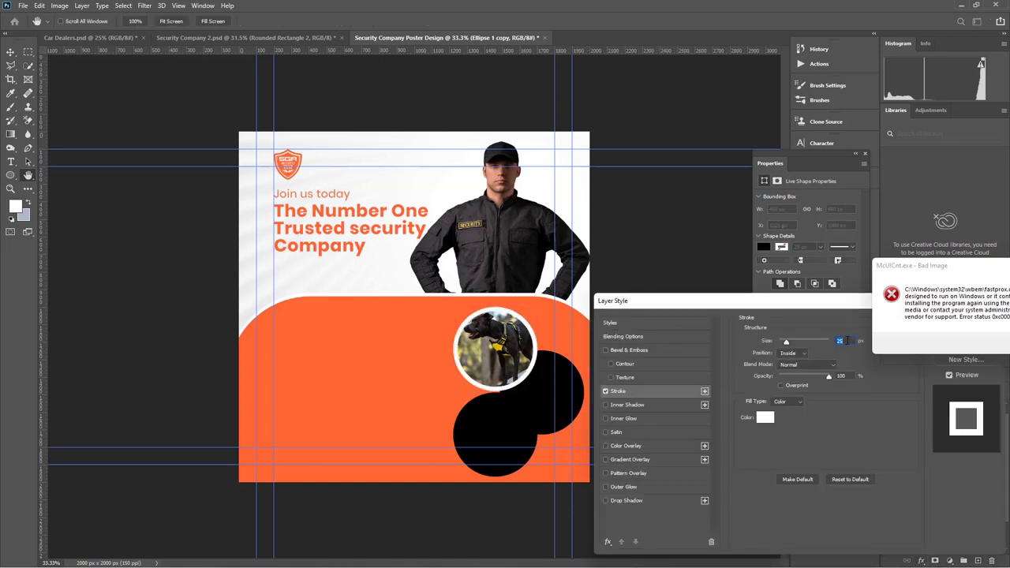
text(20)
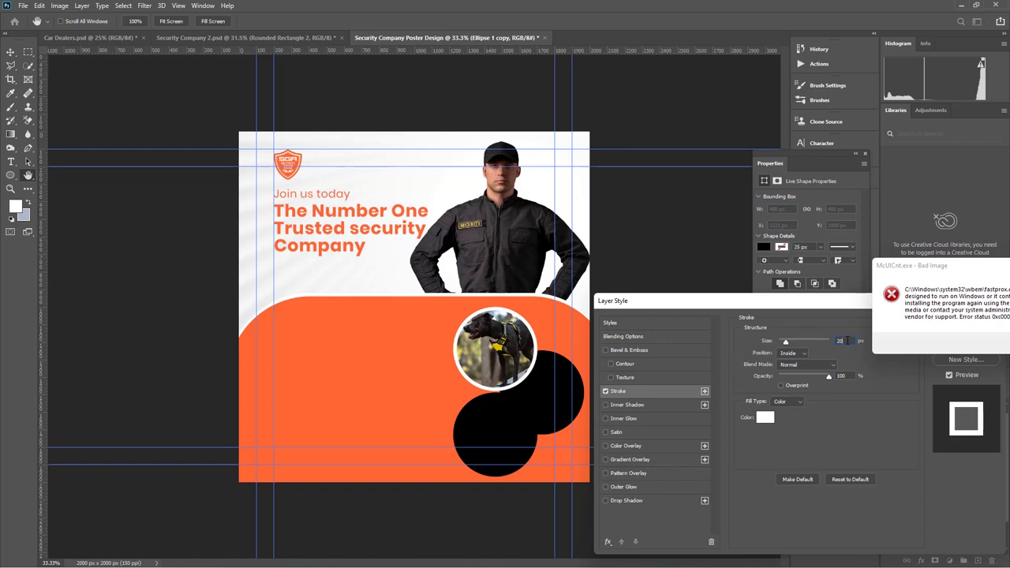
drag(857, 300, 631, 352)
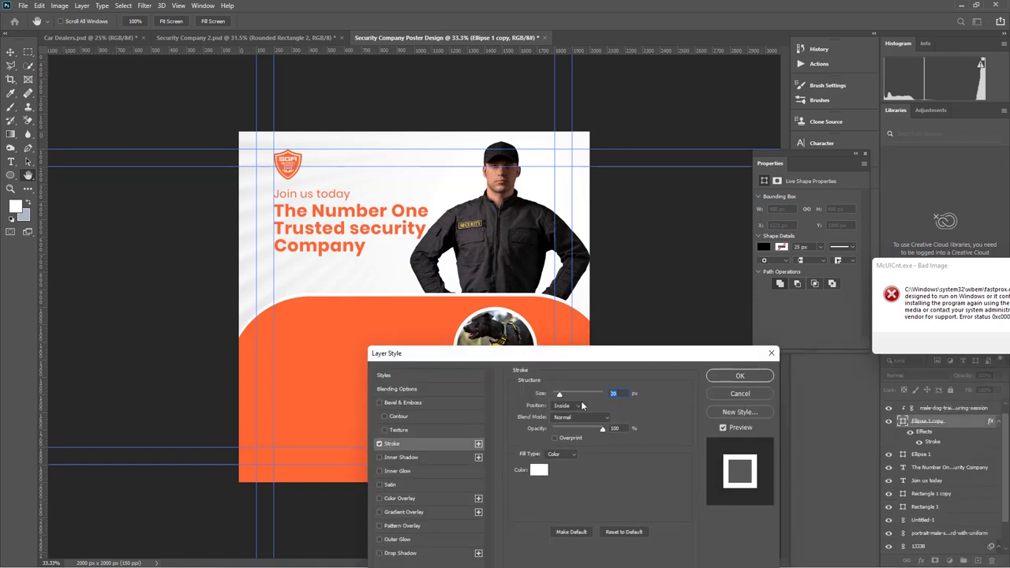
text(17)
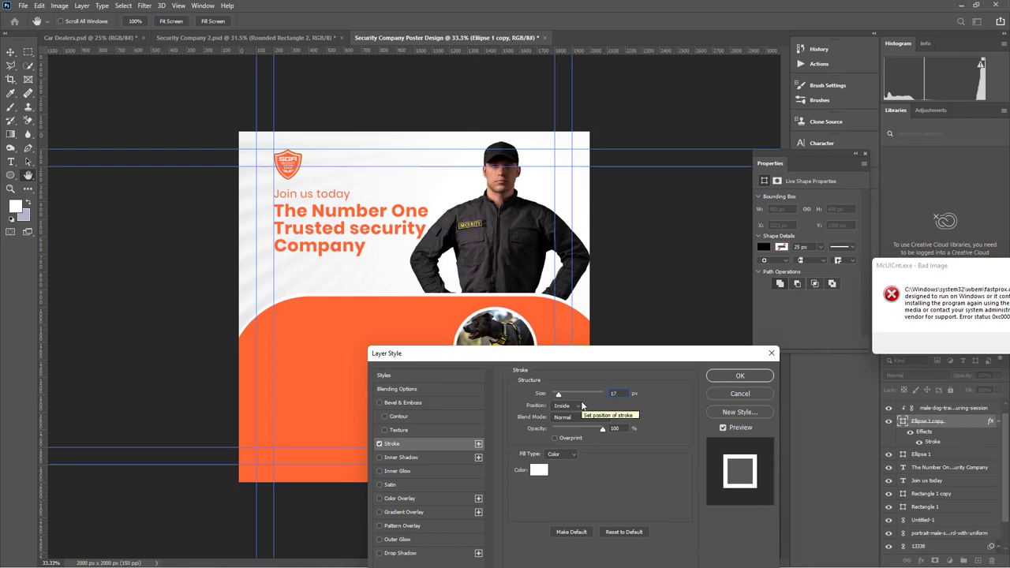
click(715, 376)
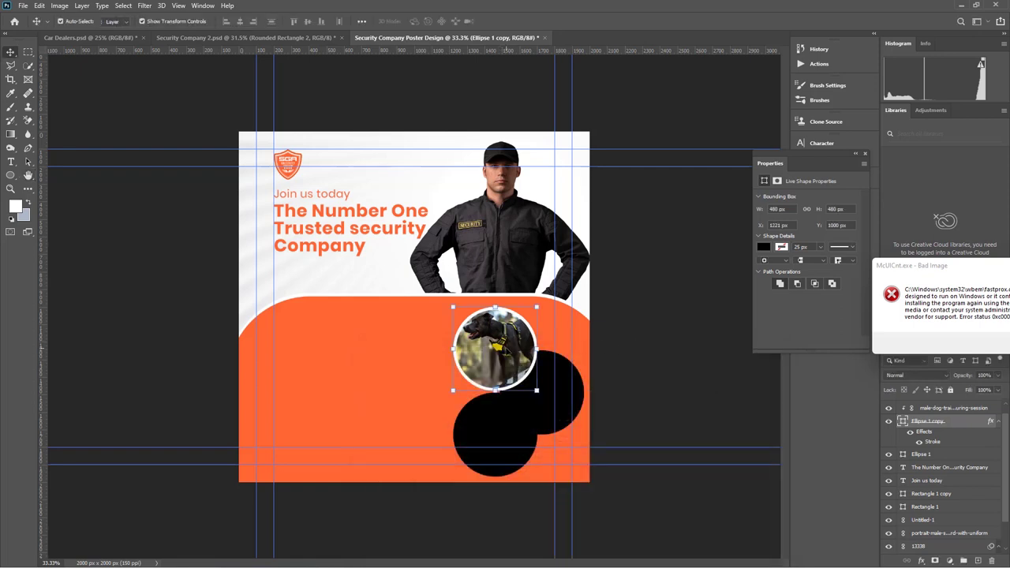
click(953, 408)
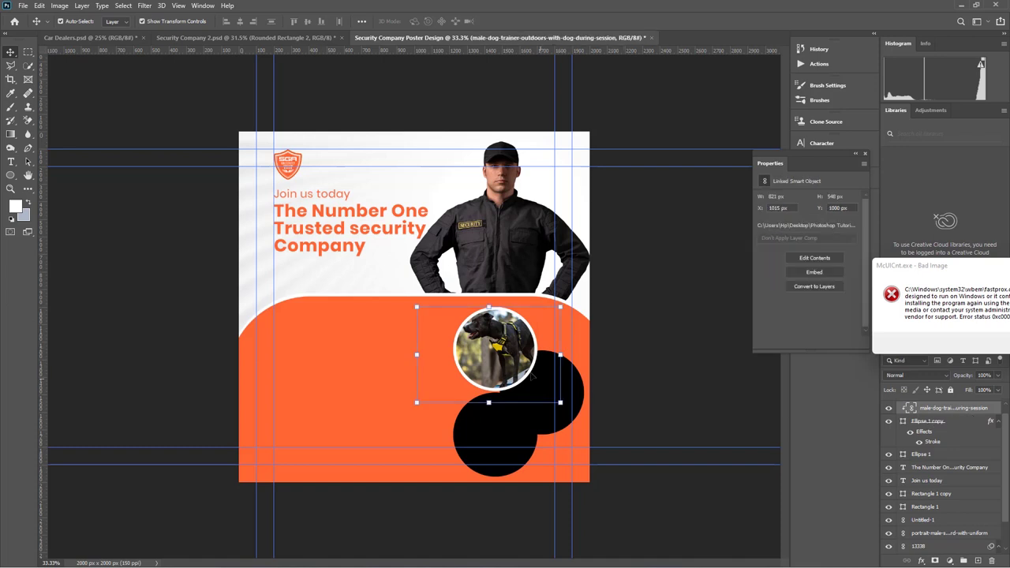
Reposition the dog photo and settle its circle above the black circles
drag(506, 349, 506, 348)
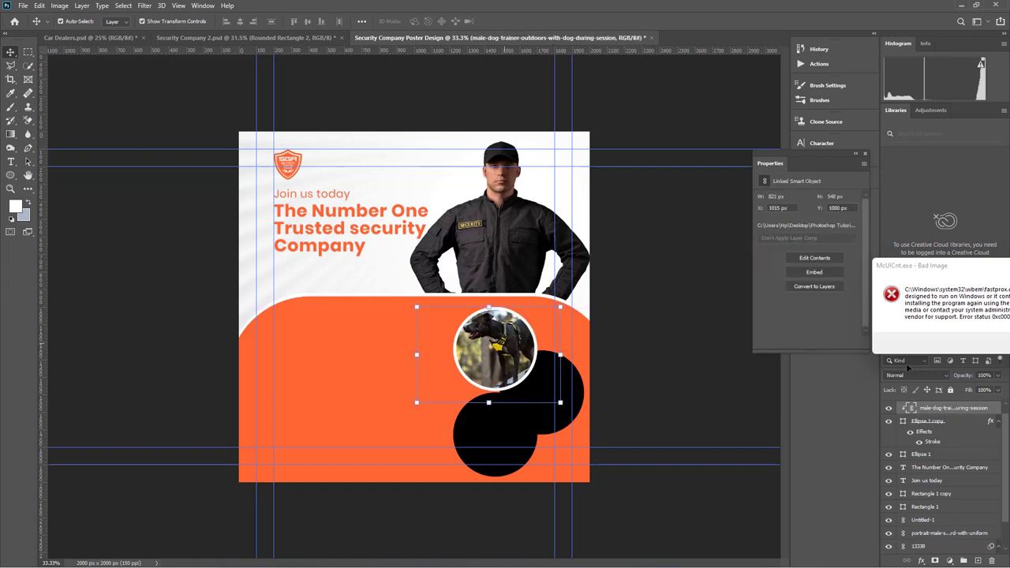
click(923, 423)
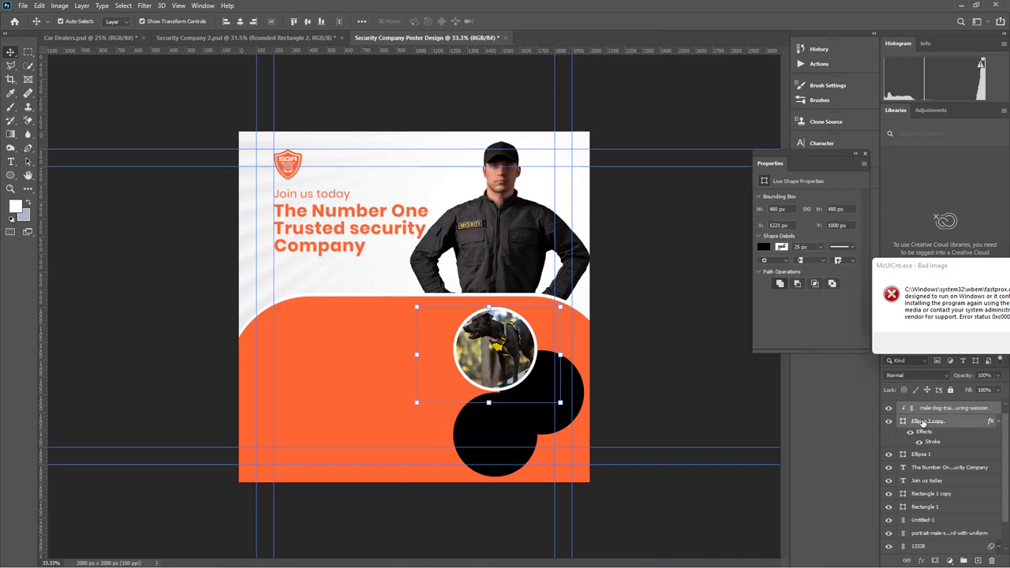
drag(544, 343, 343, 352)
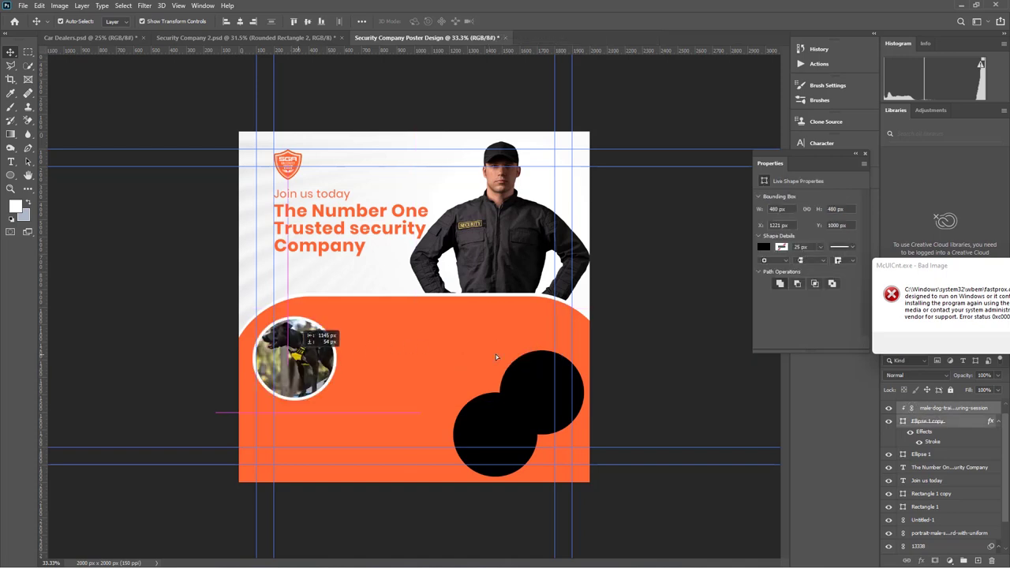
drag(496, 356, 518, 339)
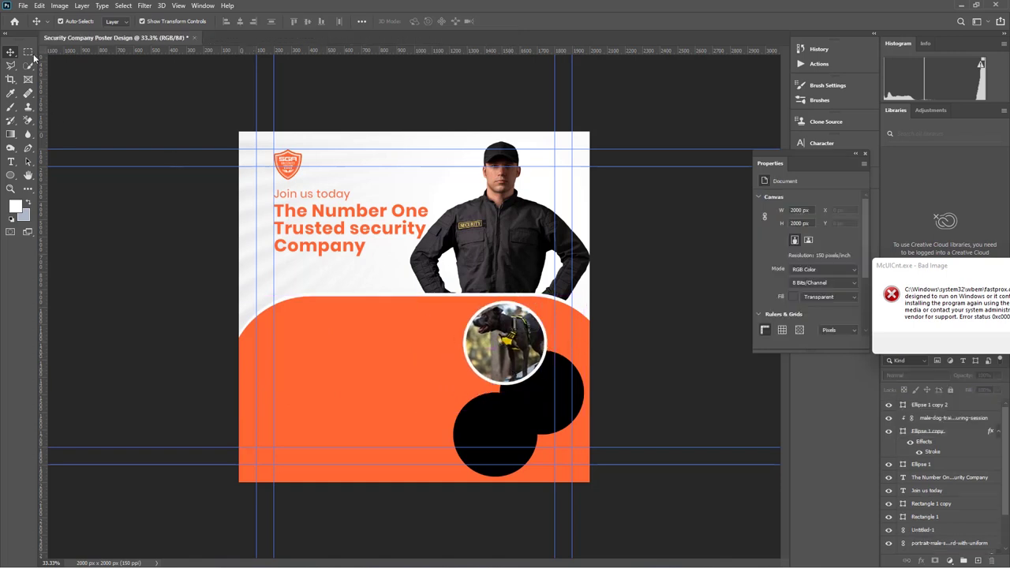
Place Security Company 2 as a linked layer, hide it, and select the right black circle
click(23, 6)
click(134, 223)
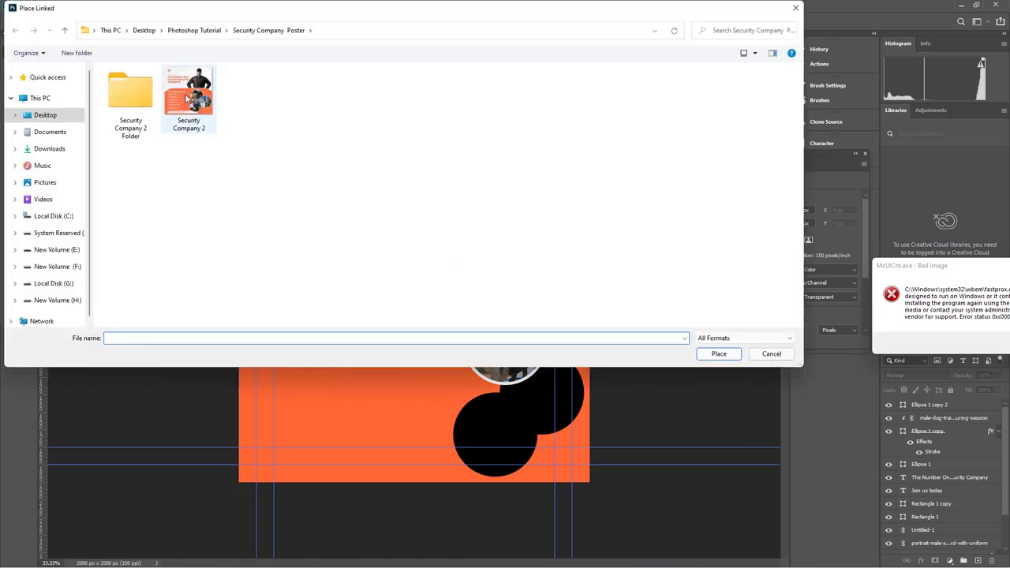
click(190, 98)
click(718, 353)
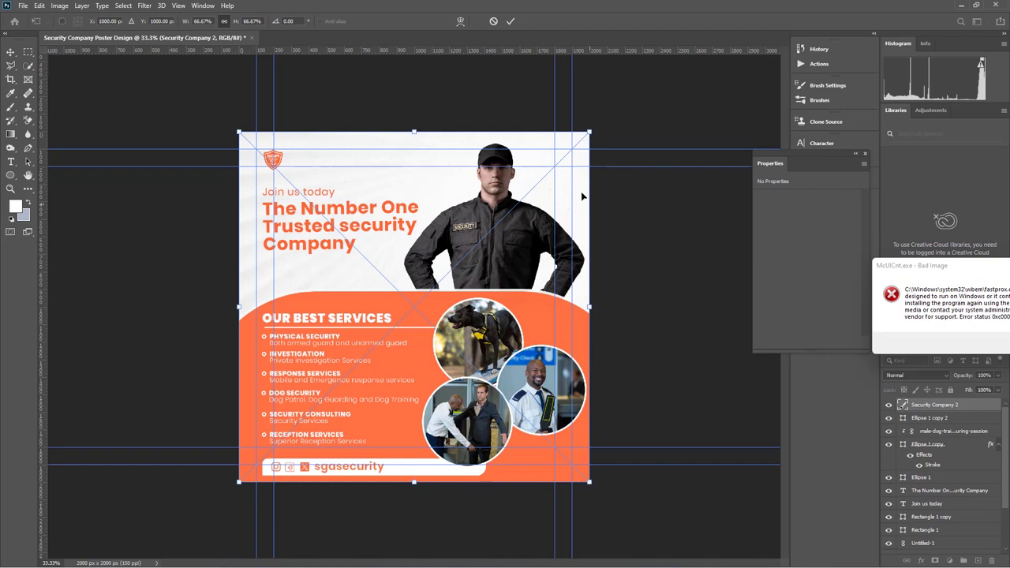
click(508, 22)
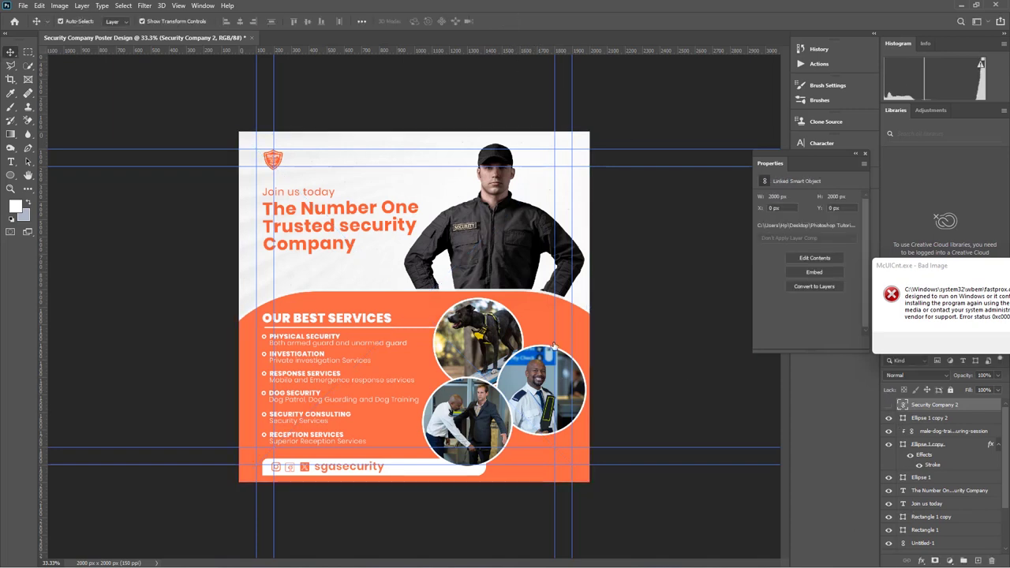
click(889, 404)
click(549, 398)
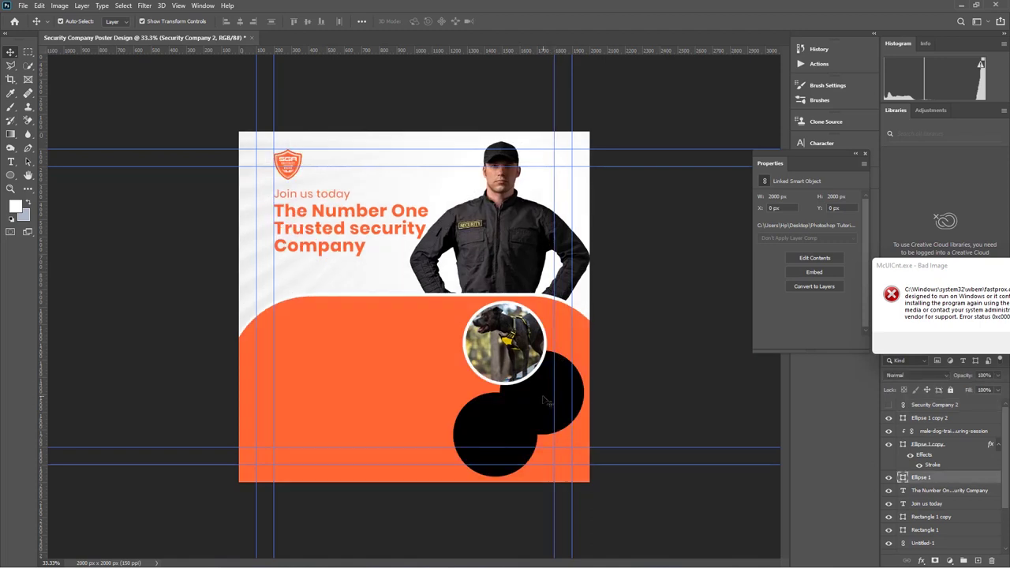
drag(542, 400, 544, 399)
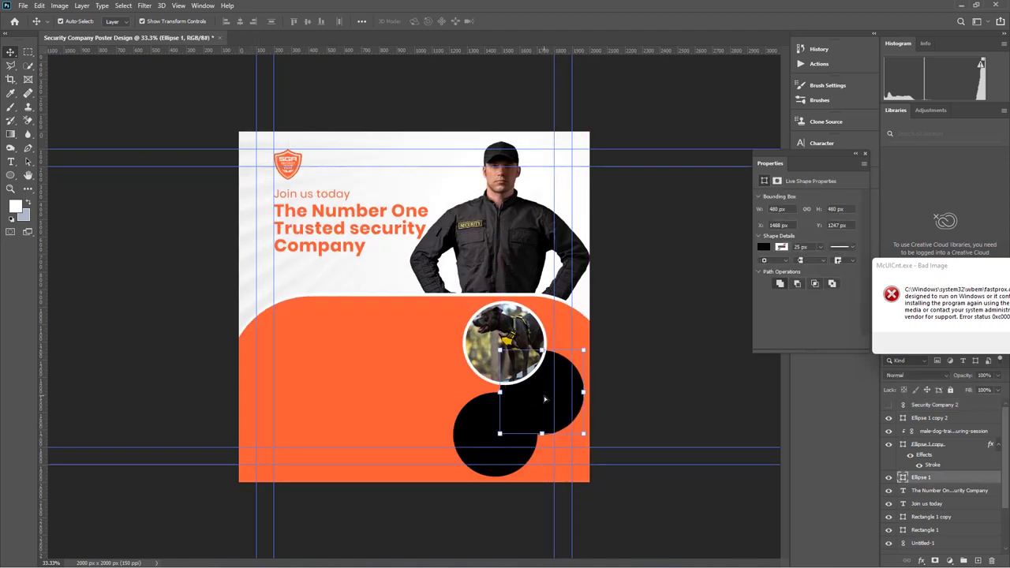
Place the smiling airport officer photo from the Links folder, scaled over the right circle
click(23, 6)
key(Escape)
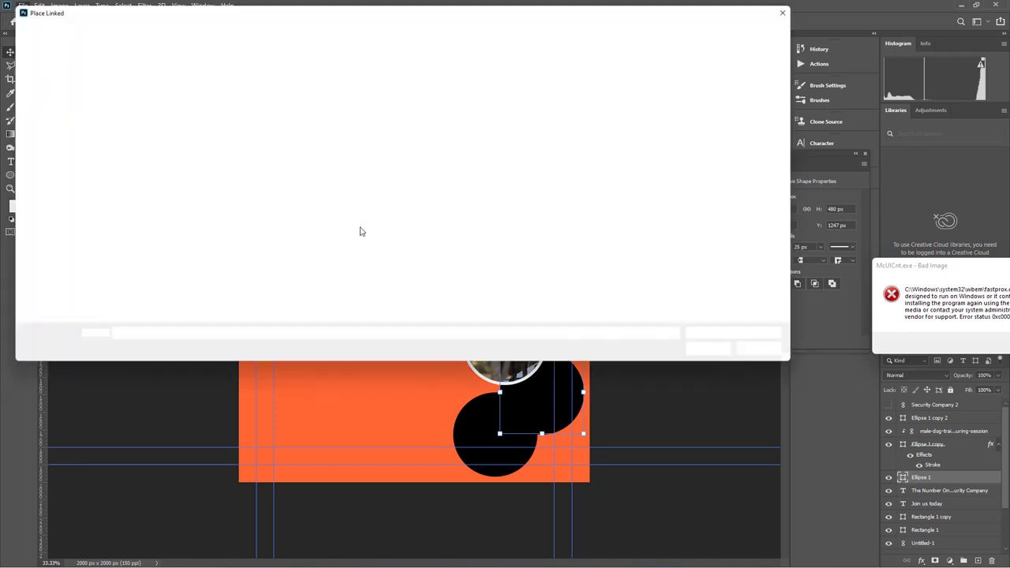
double_click(142, 92)
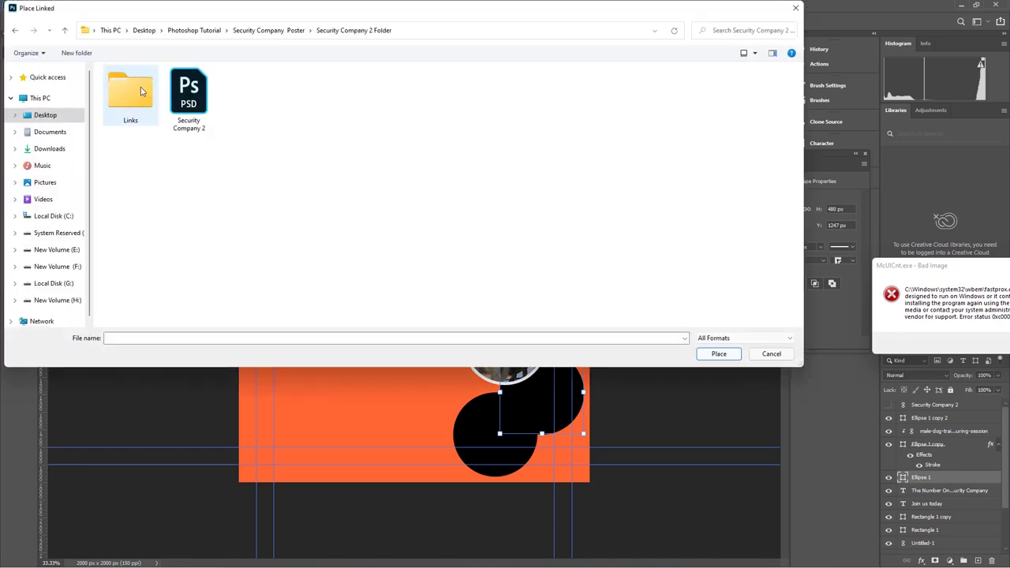
double_click(136, 92)
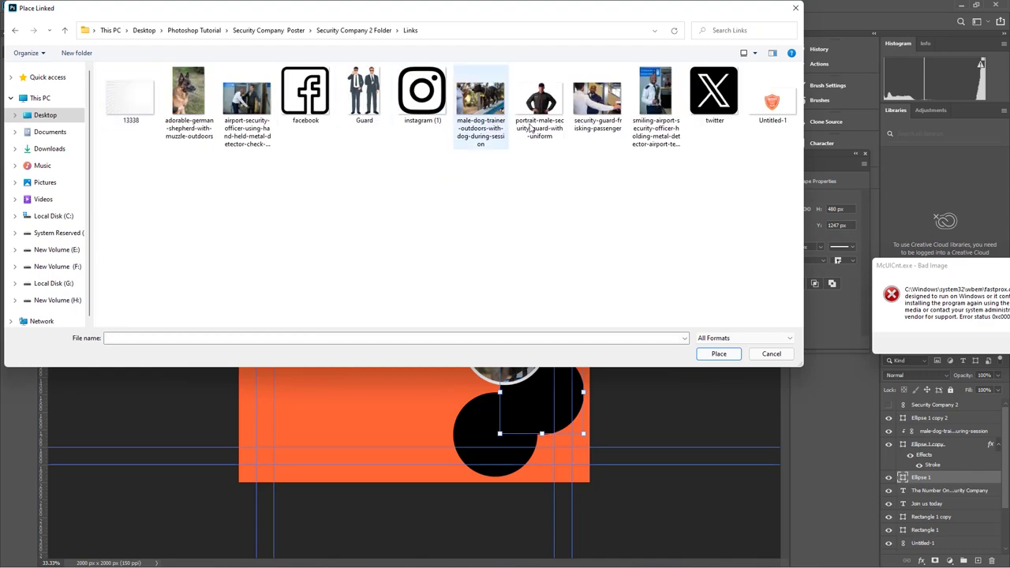
double_click(660, 93)
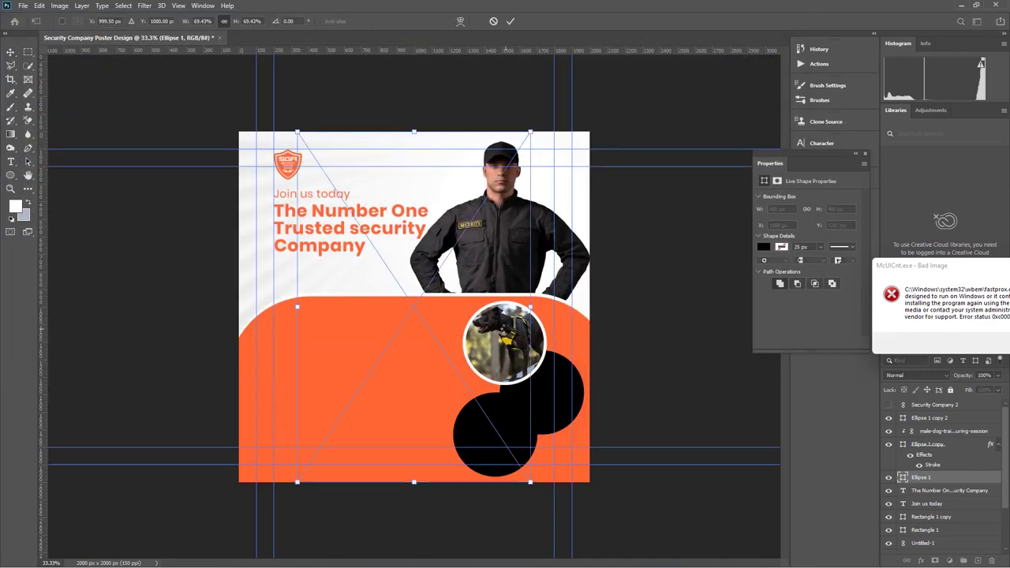
drag(413, 130, 413, 338)
drag(431, 411, 554, 368)
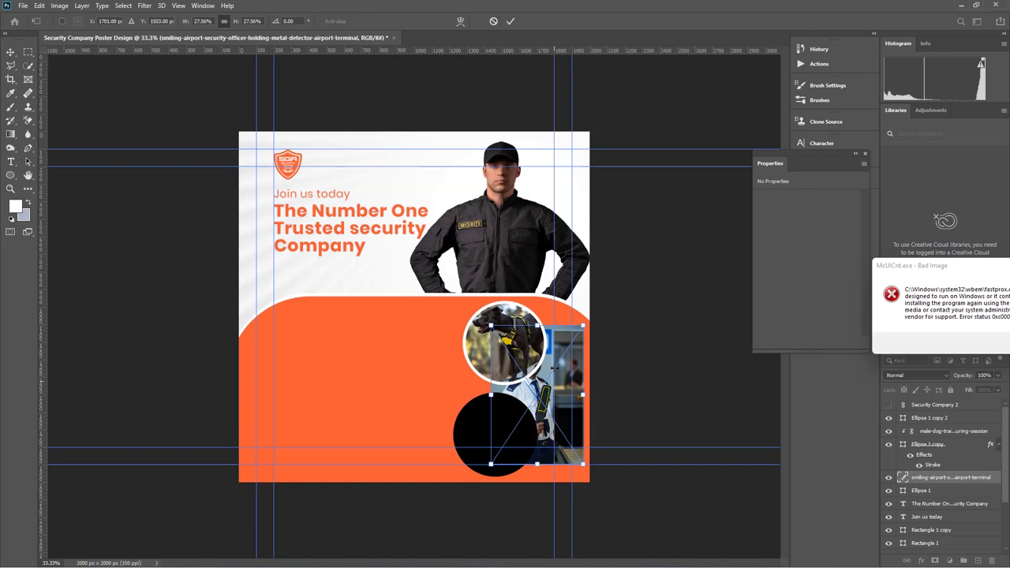
click(510, 20)
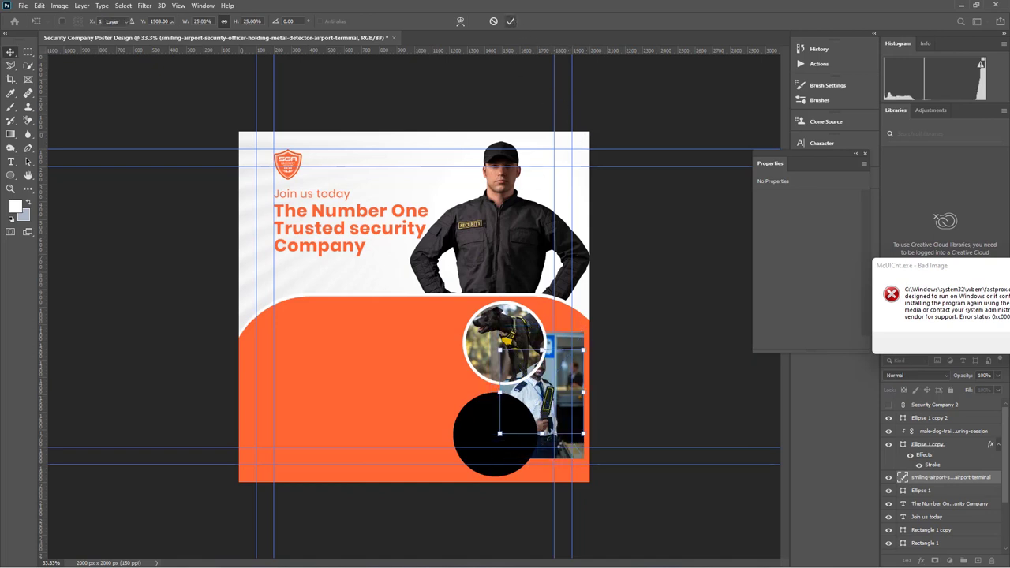
Clip the officer photo into its circle, bring that circle to the front, and select the lower-left circle
right_click(939, 481)
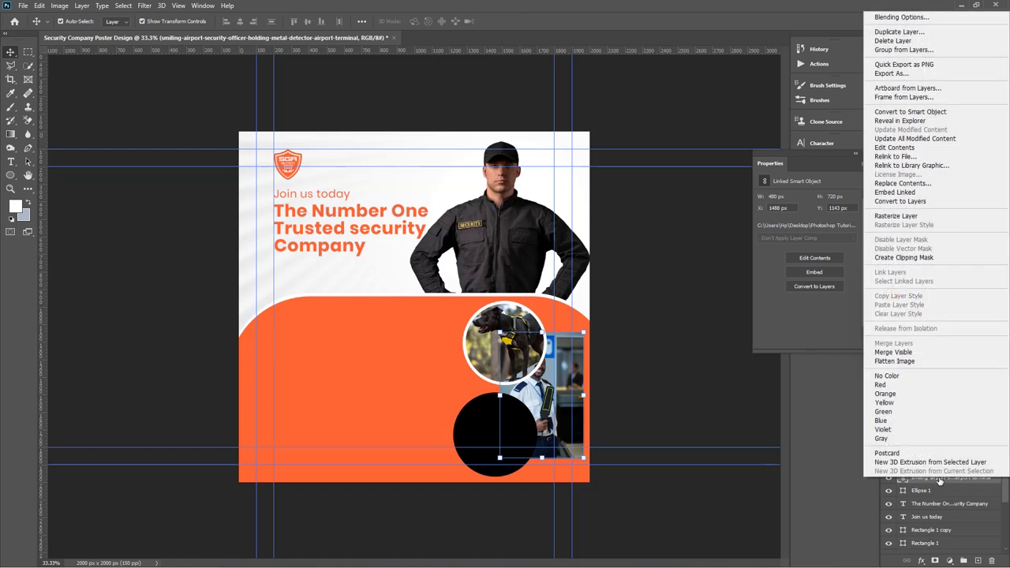
click(939, 259)
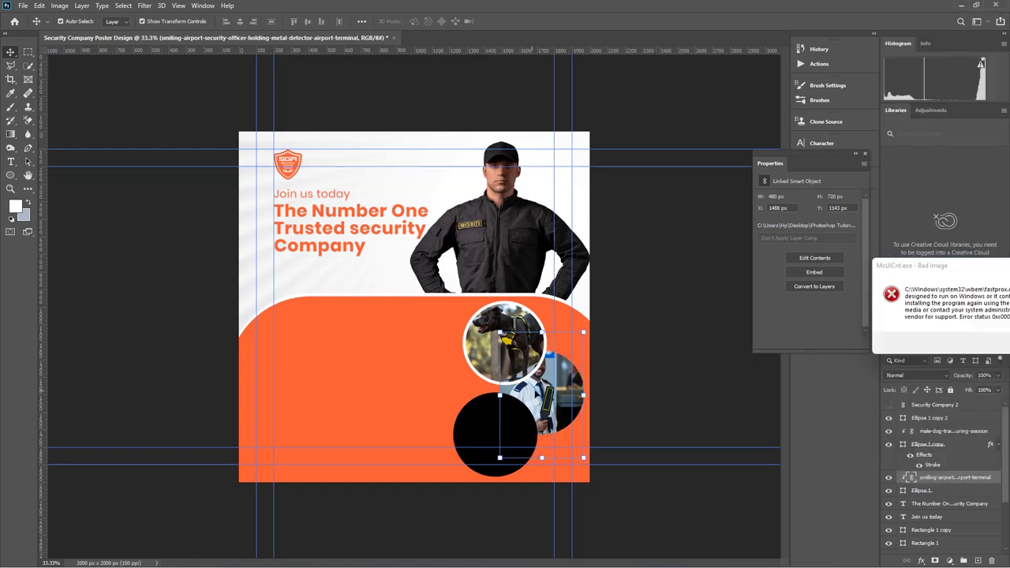
drag(538, 388, 547, 399)
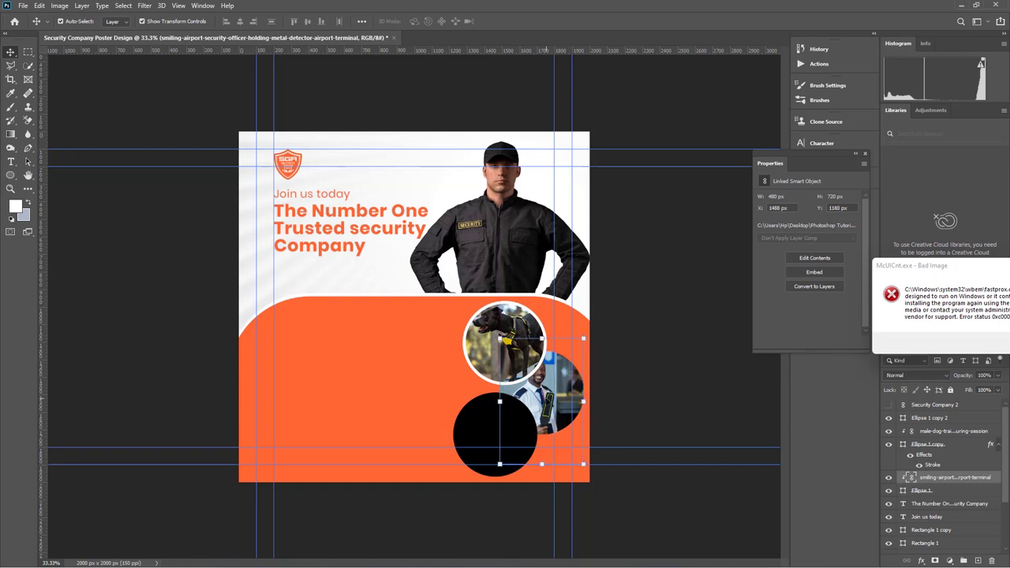
click(923, 494)
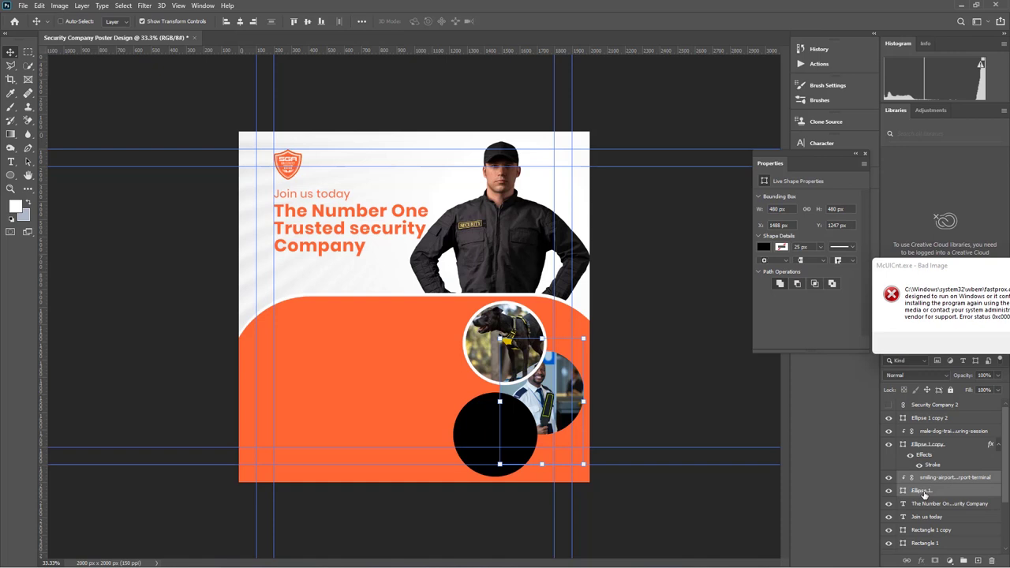
key(ctrl+shift+bracketright)
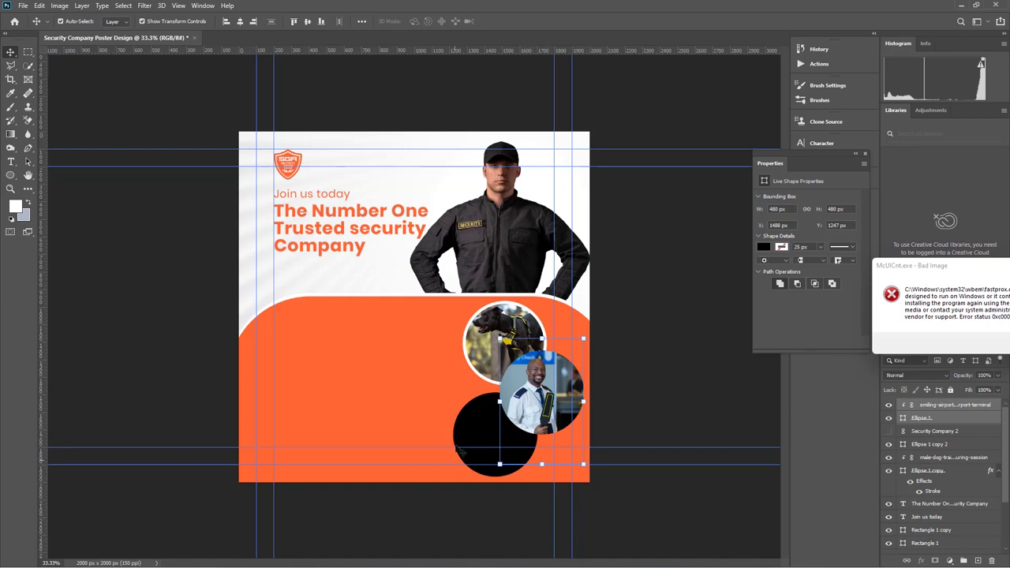
click(474, 429)
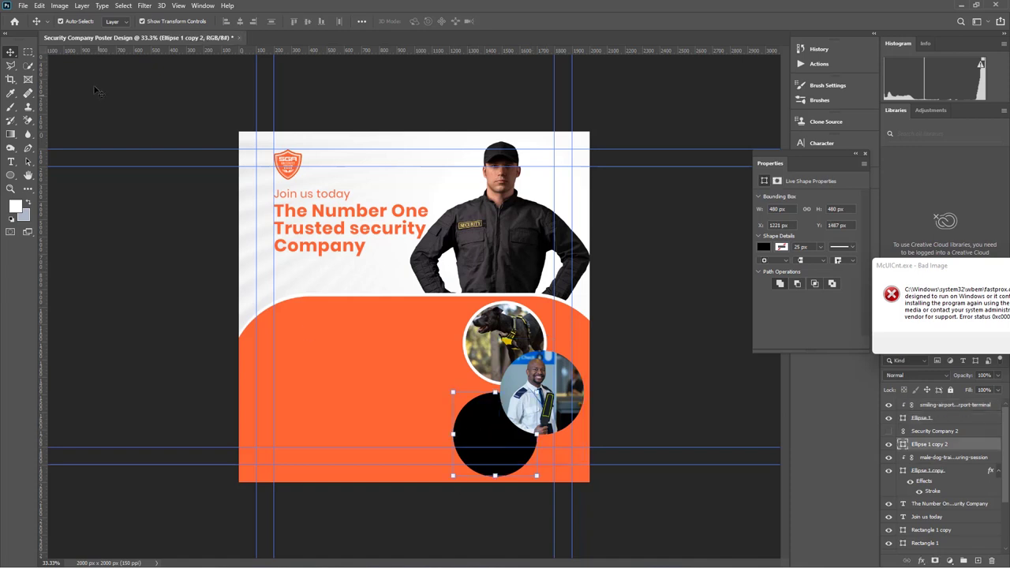
click(22, 5)
click(67, 227)
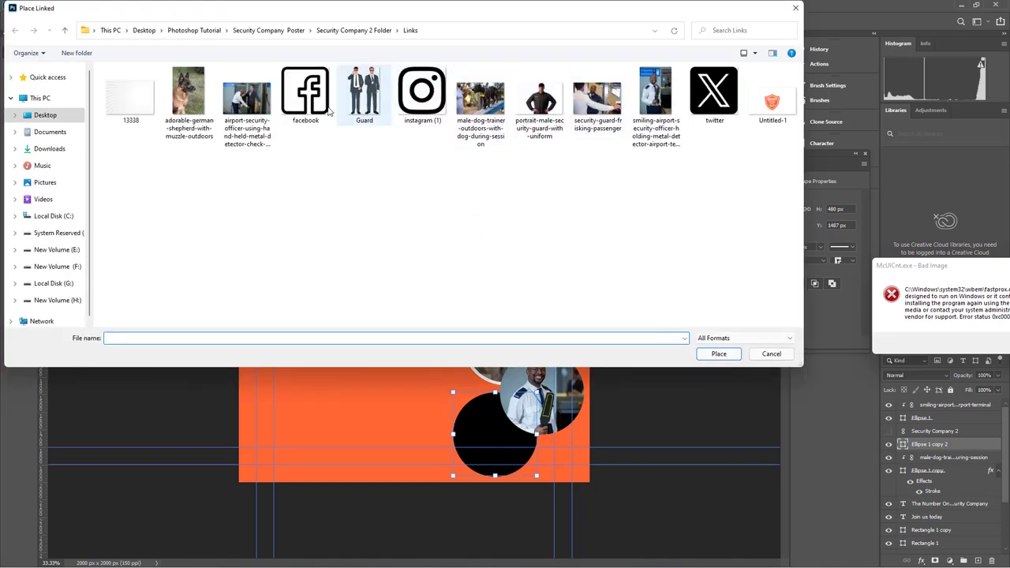
Place the officer-checking-a-commuter photo, scaled and moved over the lower-left circle
click(228, 105)
click(714, 354)
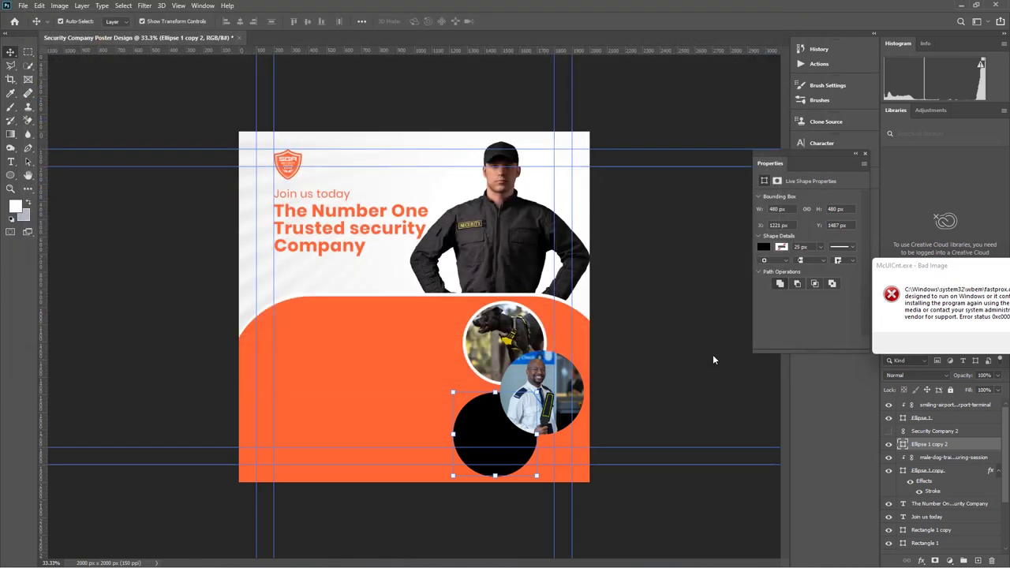
drag(414, 191, 486, 389)
key(Return)
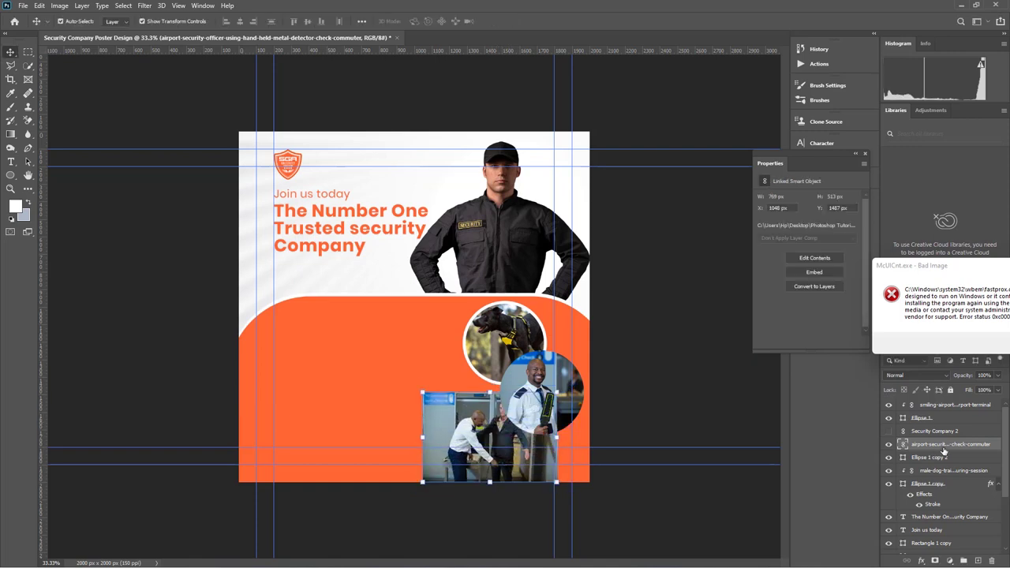
Clip the photo into the lower-left circle and show the Security Company 2 reference layer
right_click(945, 444)
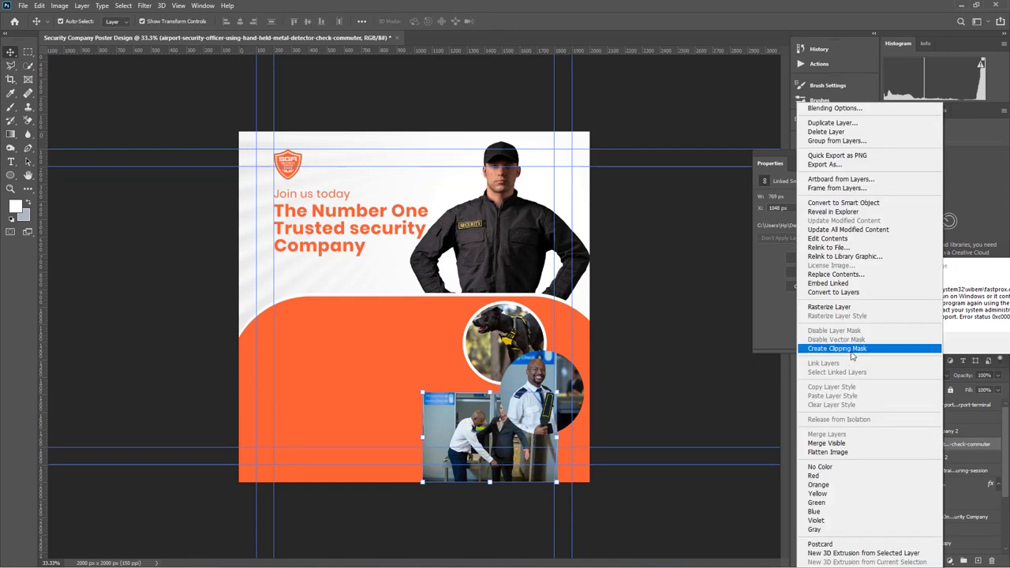
click(838, 347)
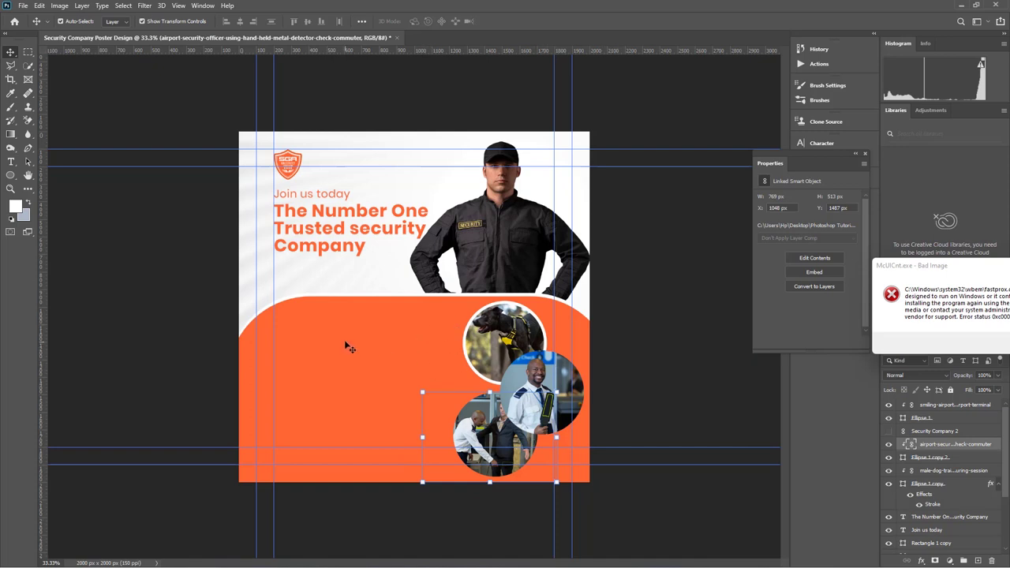
click(888, 432)
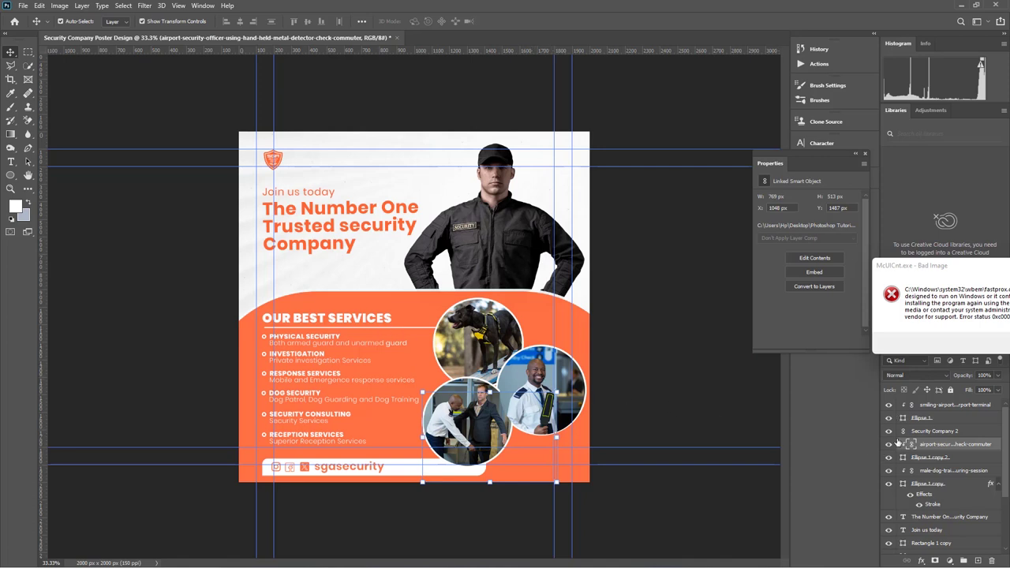
Hide the reference layer and paste an OUR BEST SERVICES heading on the orange area
click(888, 431)
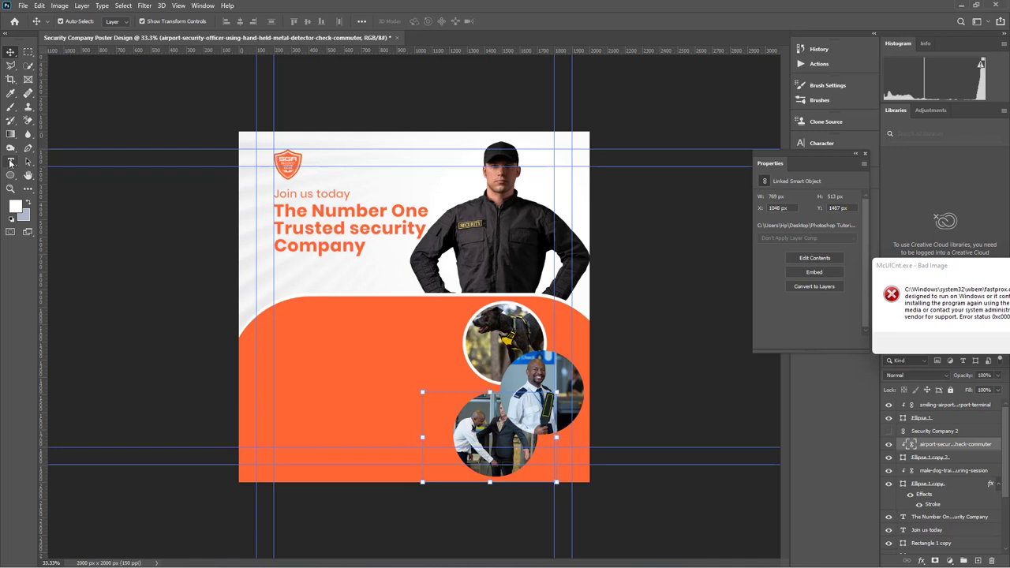
click(10, 163)
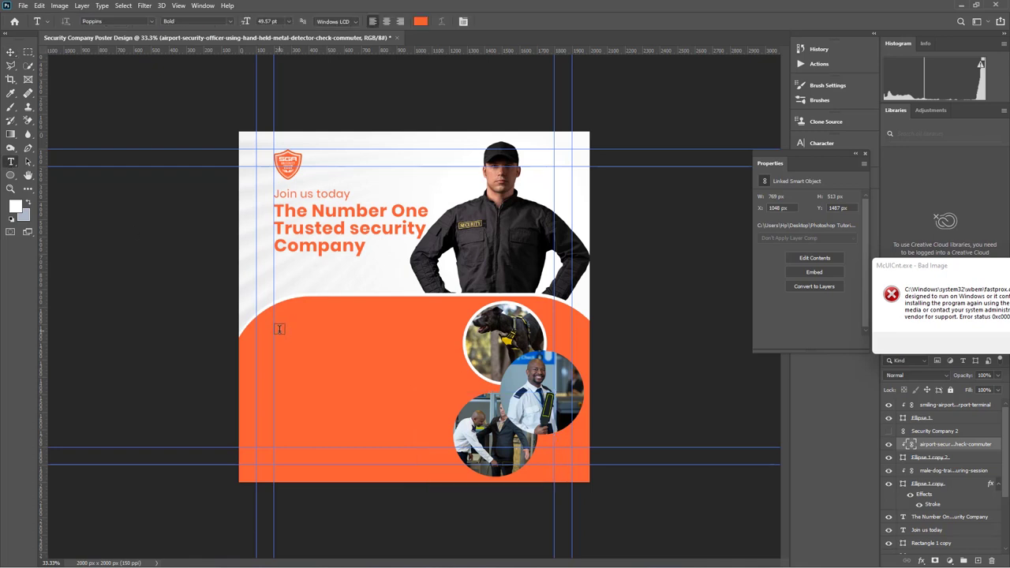
click(279, 329)
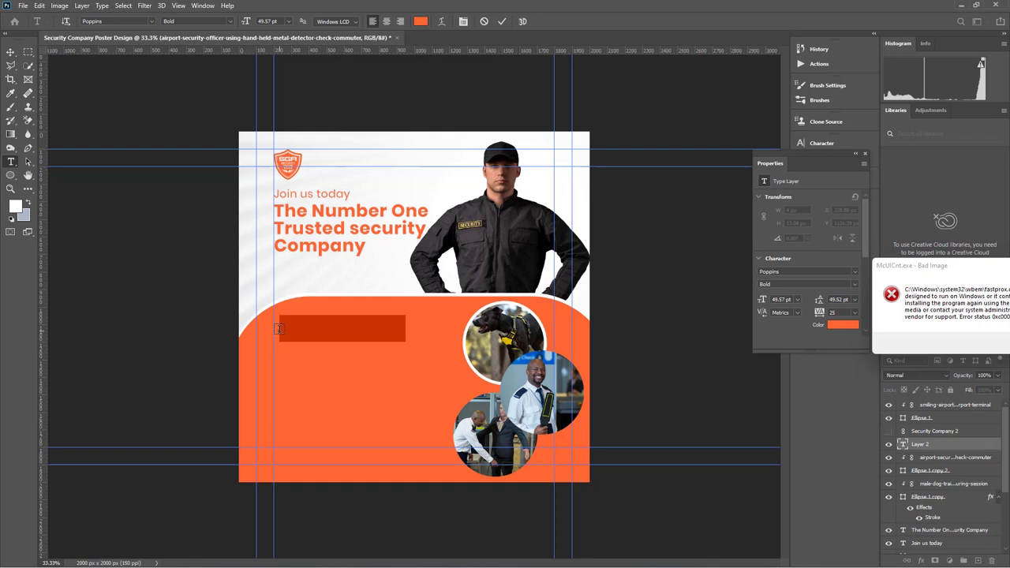
key(super+v)
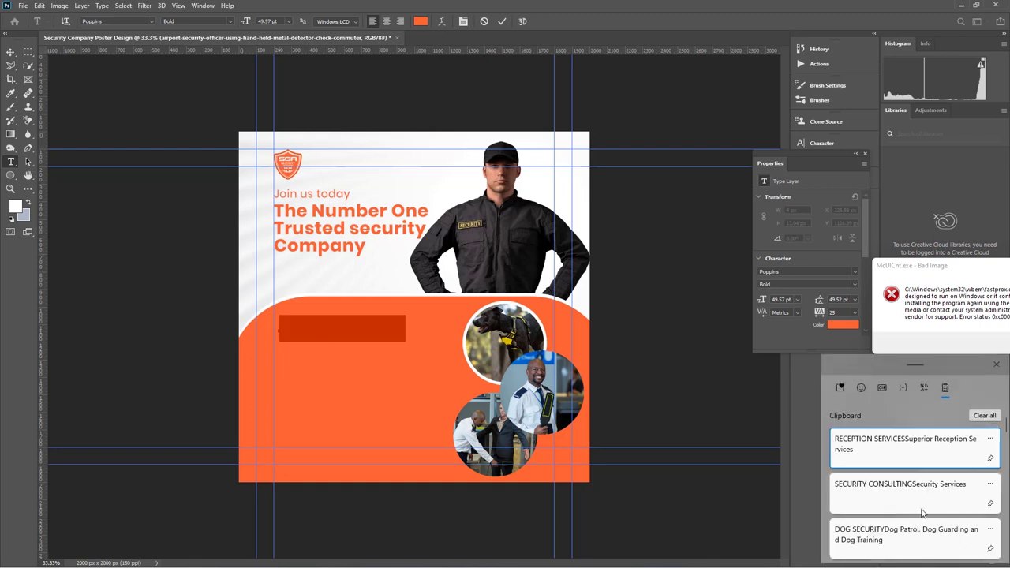
scroll(923, 511, down, 2)
scroll(923, 511, down, 3)
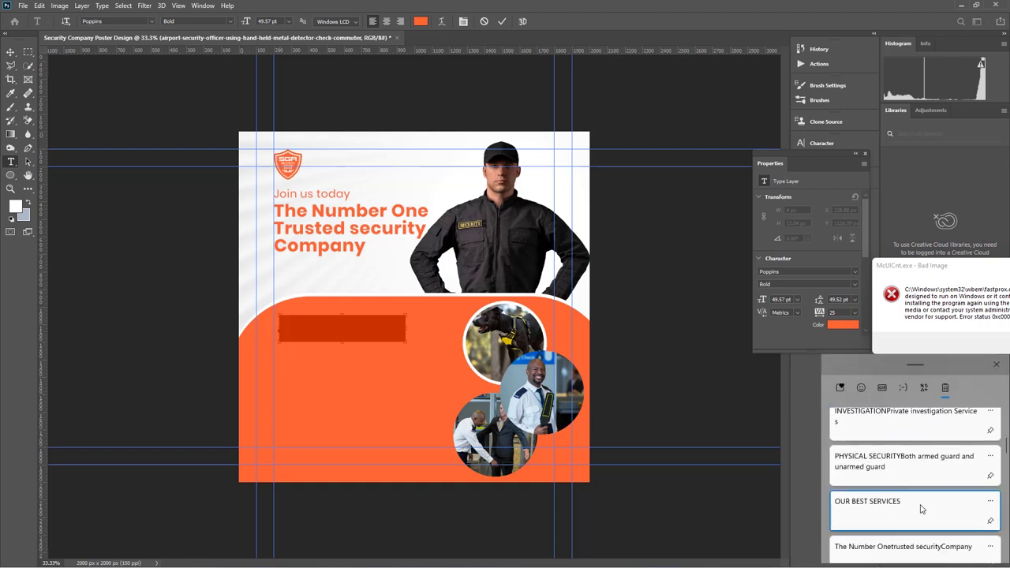
click(921, 508)
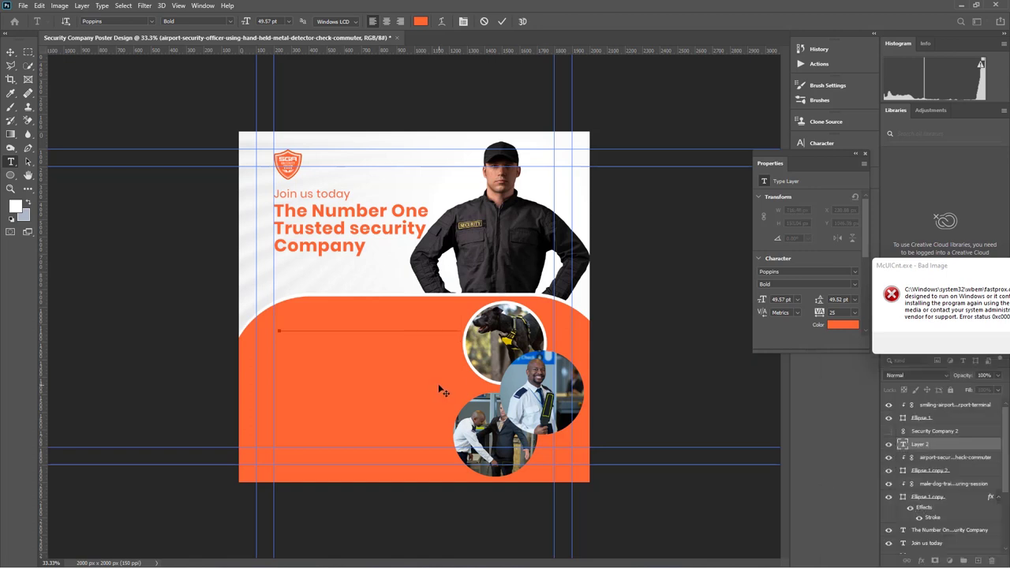
Colour the heading near-white #fafafa and commit the text
key(ctrl+a)
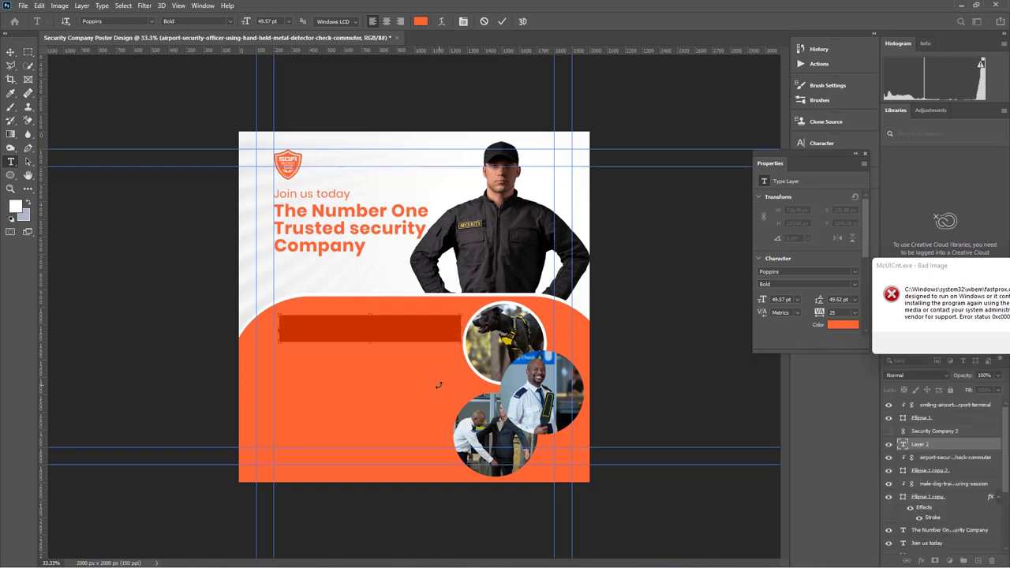
click(420, 23)
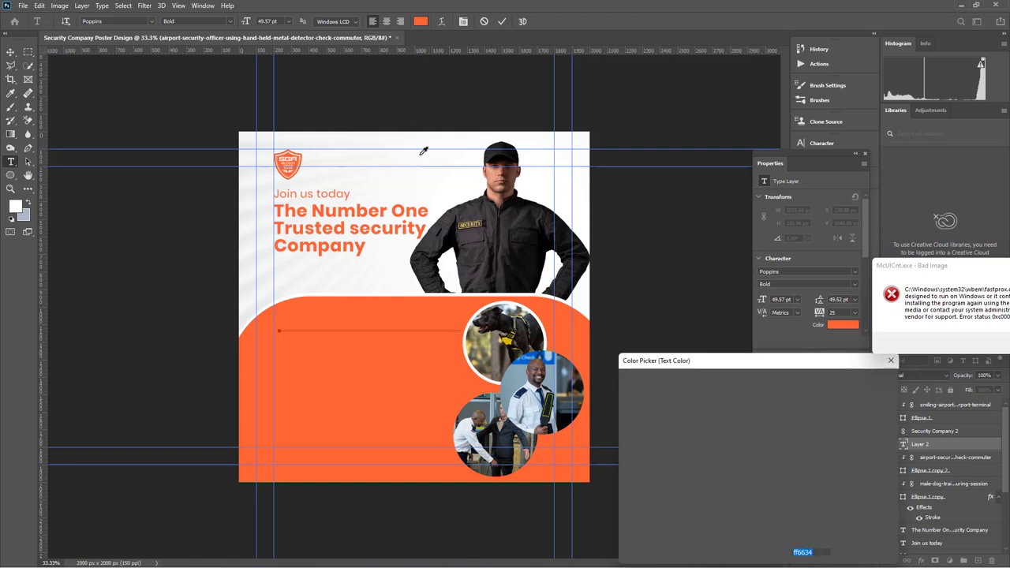
click(423, 150)
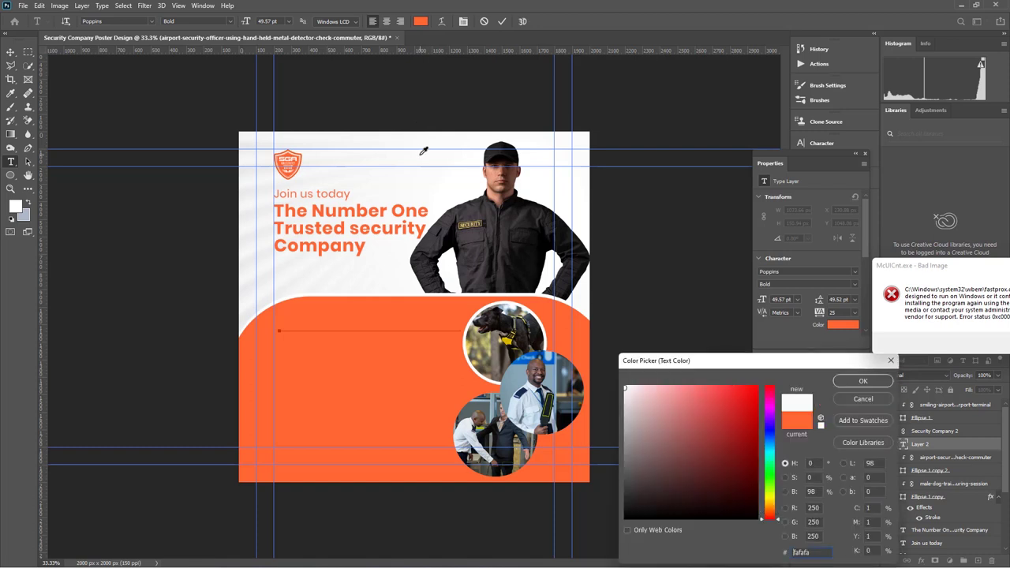
click(874, 385)
key(ctrl+Return)
key(v)
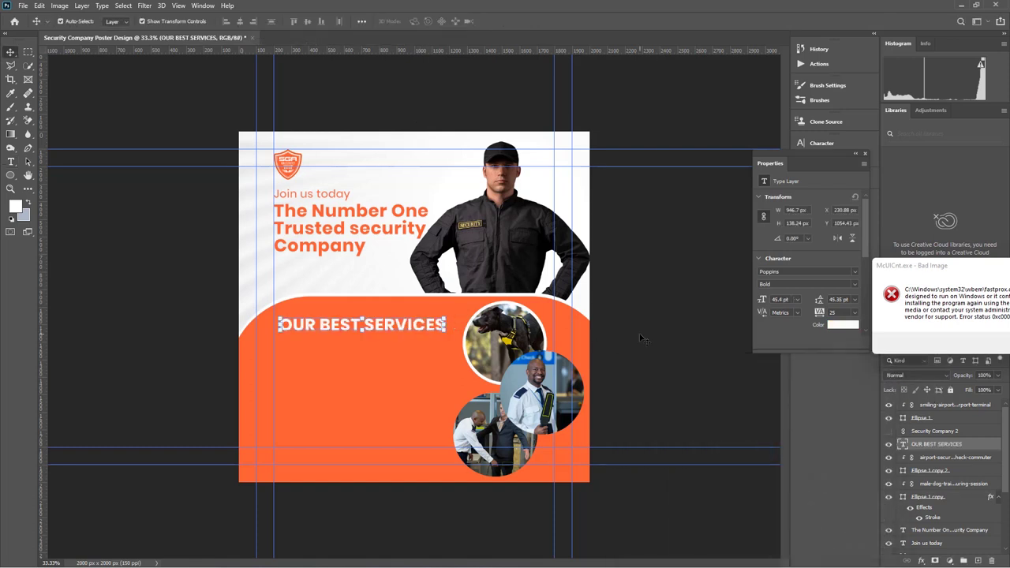
click(10, 175)
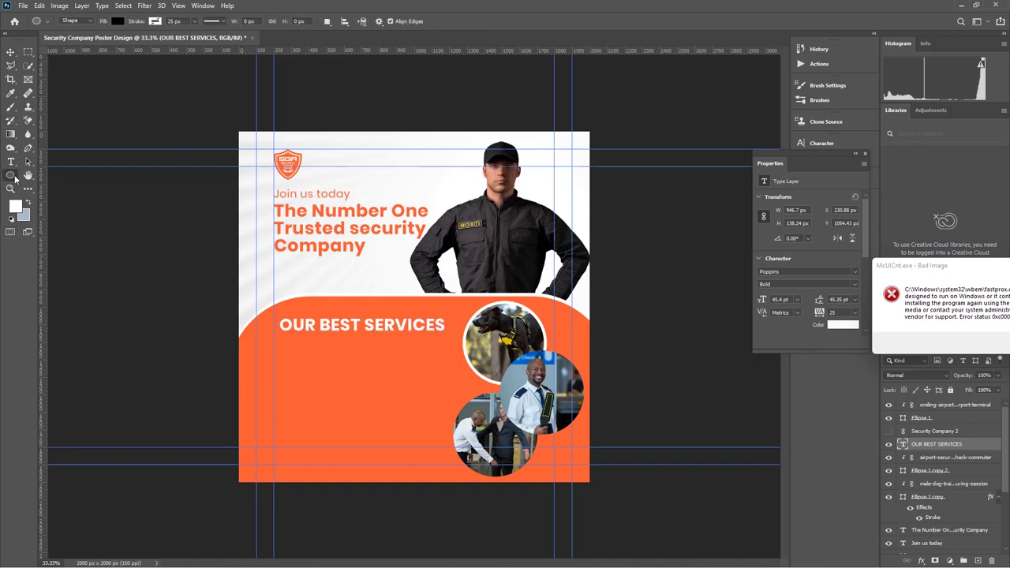
Draw a horizontal line under OUR BEST SERVICES filled with a recently used colour
right_click(16, 179)
click(75, 215)
drag(275, 335, 478, 340)
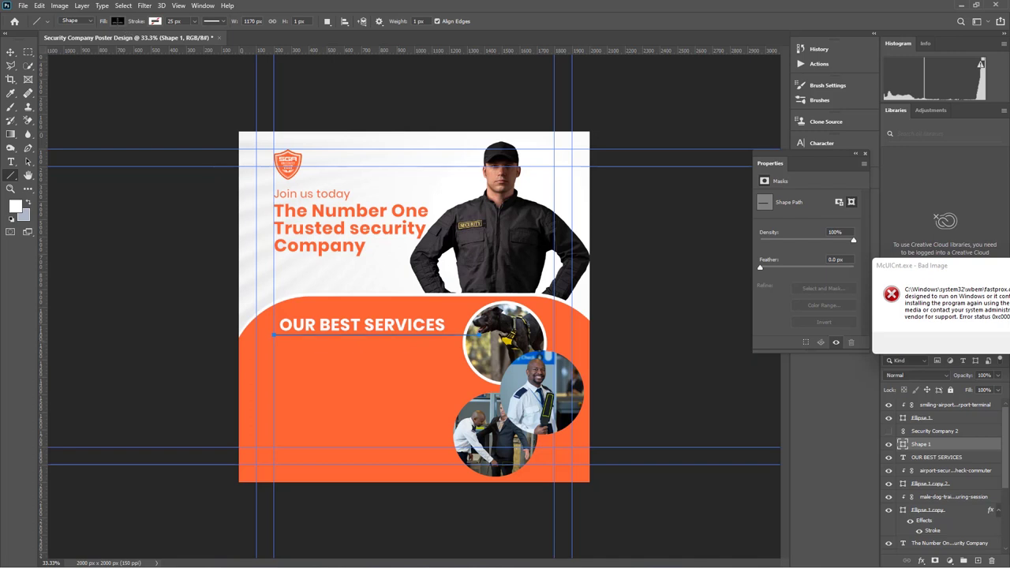
click(117, 22)
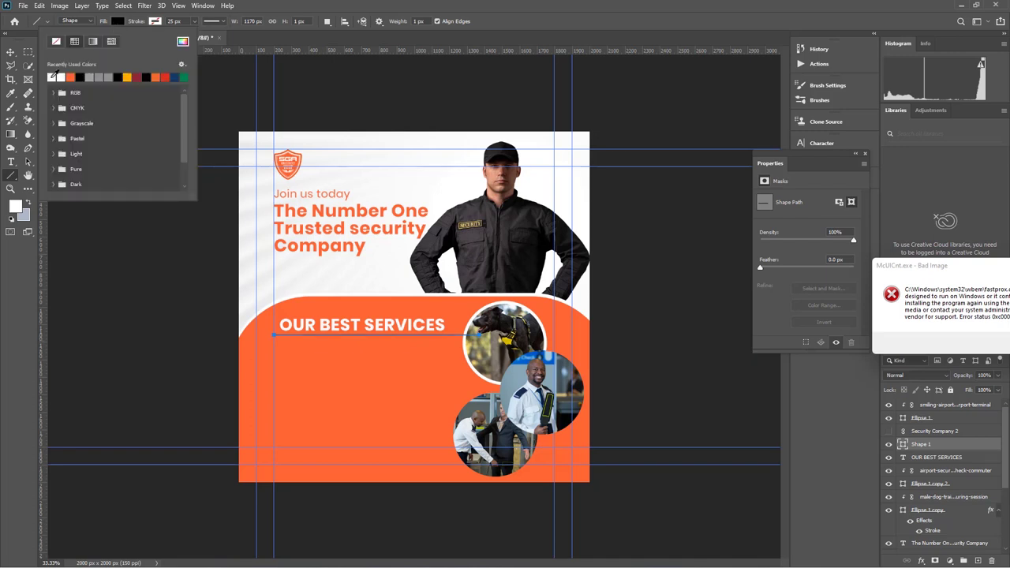
click(55, 76)
key(v)
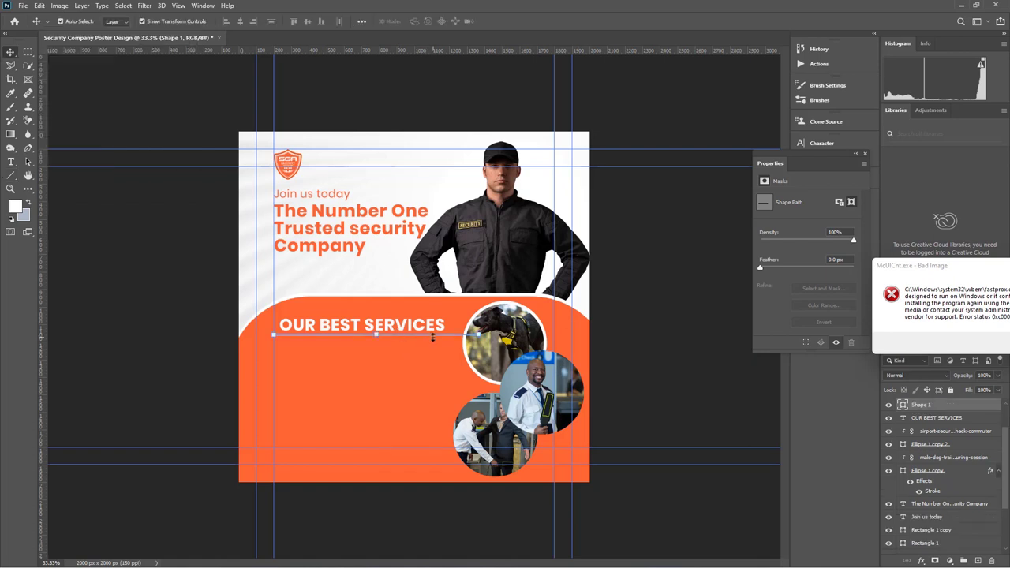
Give the line a 1 px white Stroke effect positioned Outside
click(923, 560)
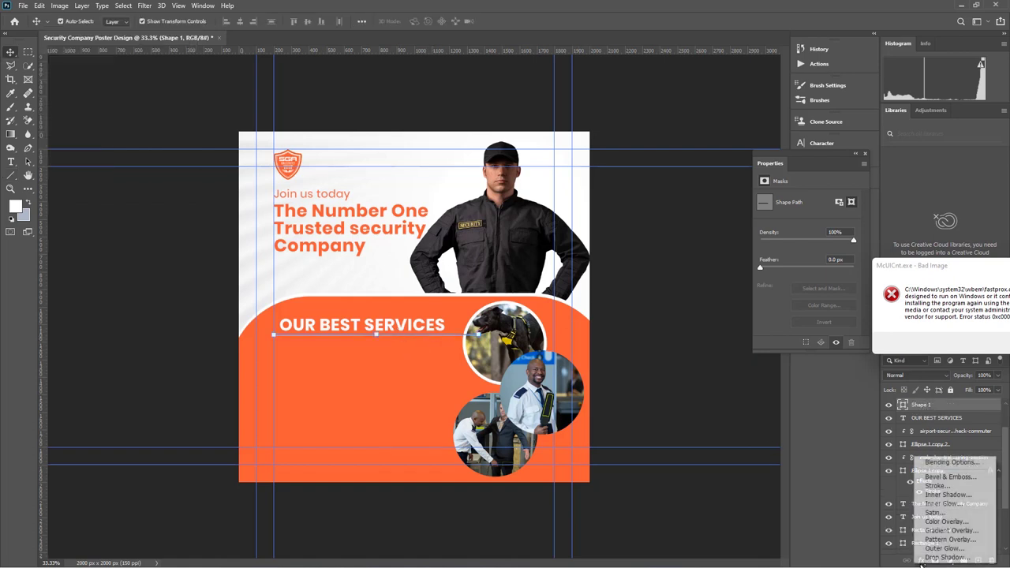
click(945, 486)
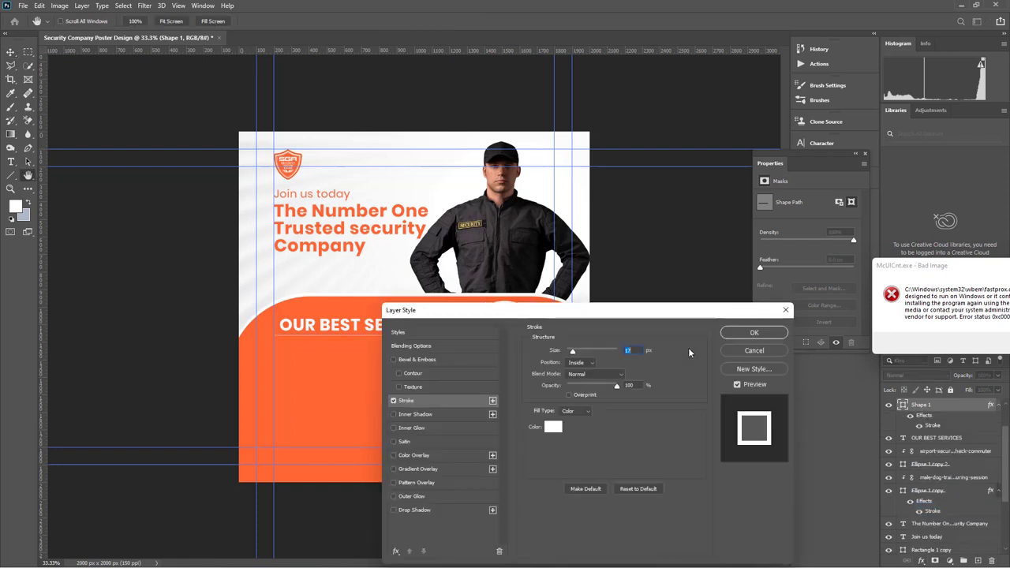
drag(590, 318, 757, 321)
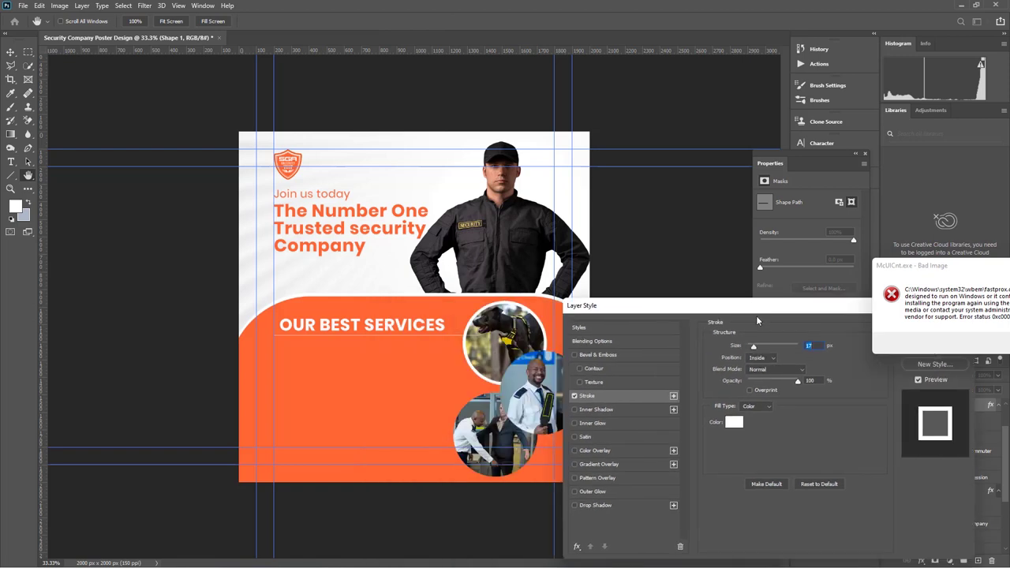
click(769, 359)
click(755, 367)
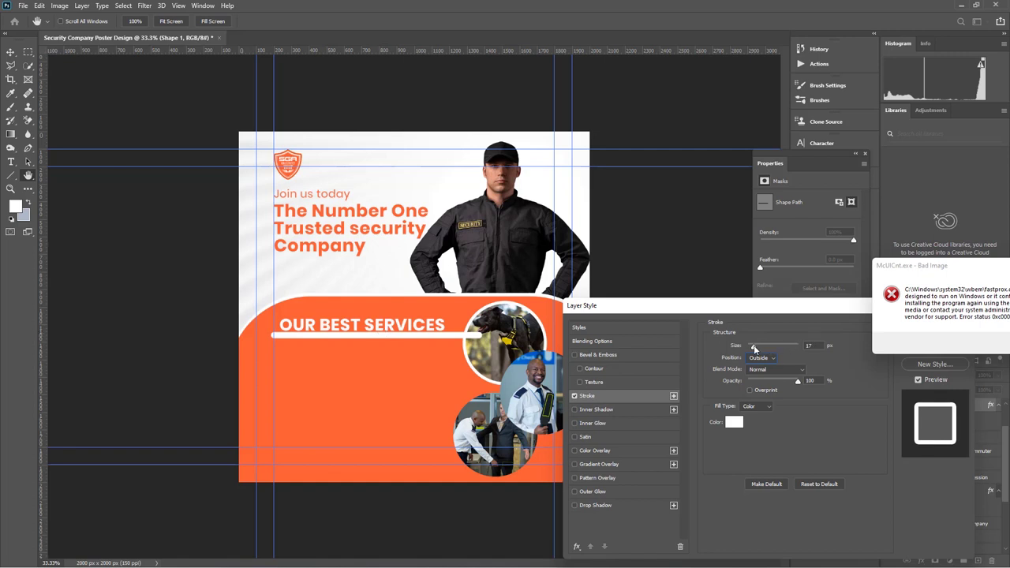
drag(753, 348, 750, 349)
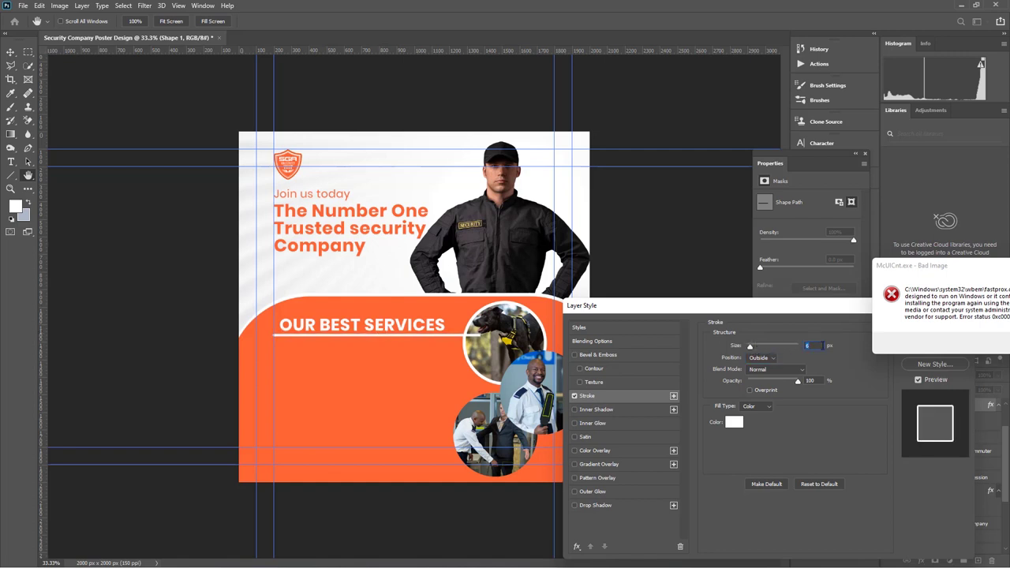
text(1)
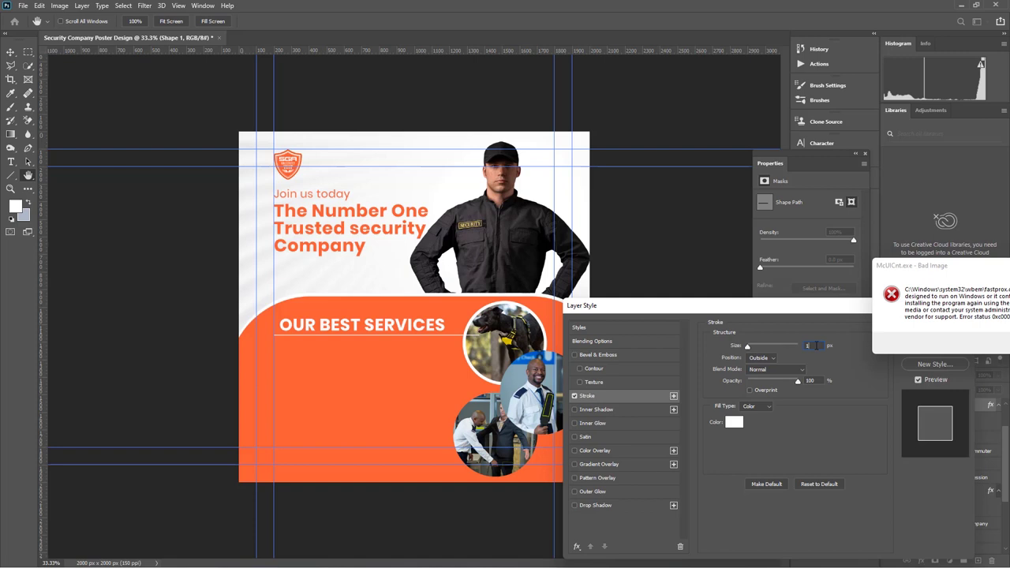
drag(779, 307, 624, 303)
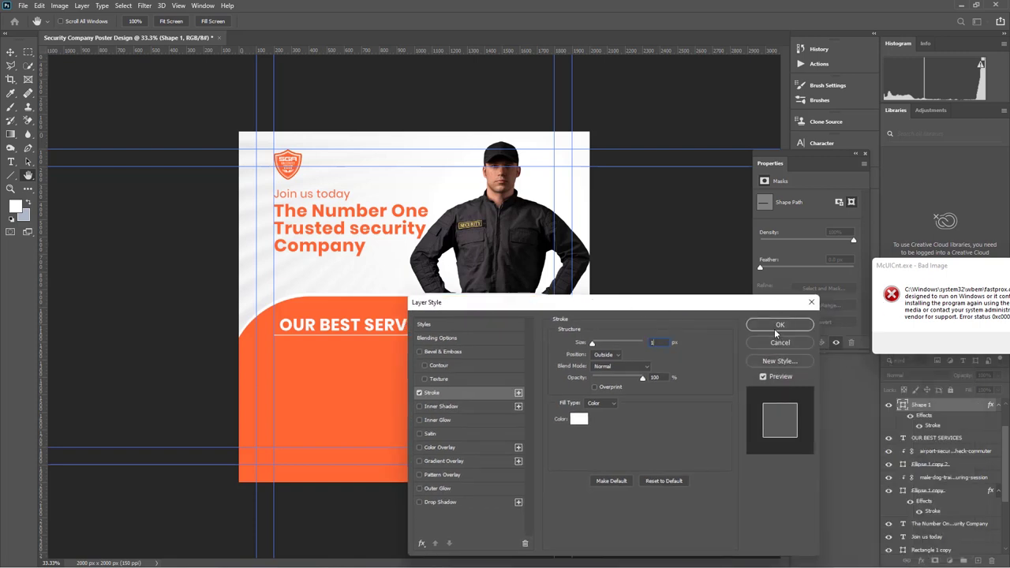
click(780, 325)
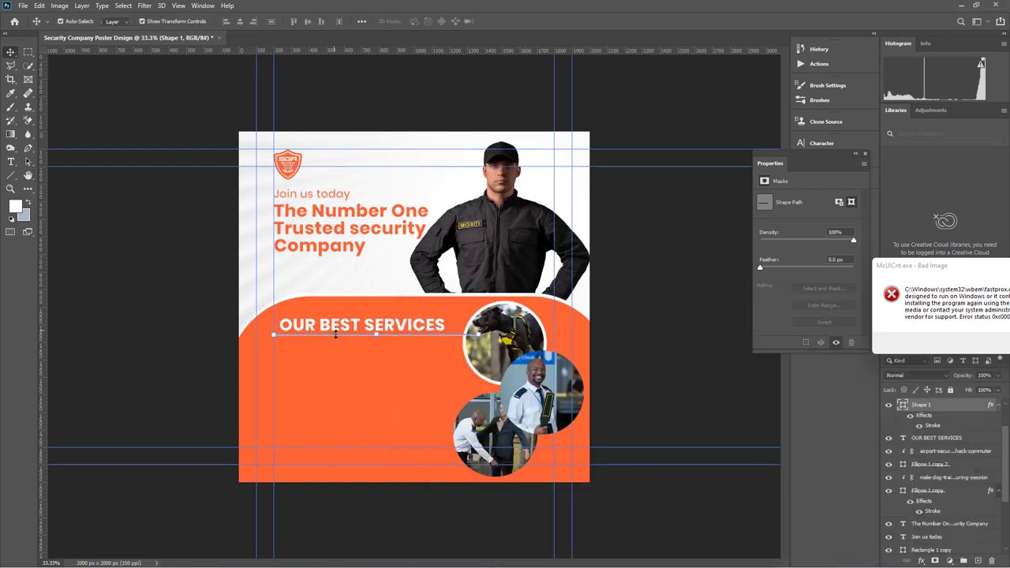
Paste the PHYSICAL SECURITY service text below the heading and adjust its font
click(11, 162)
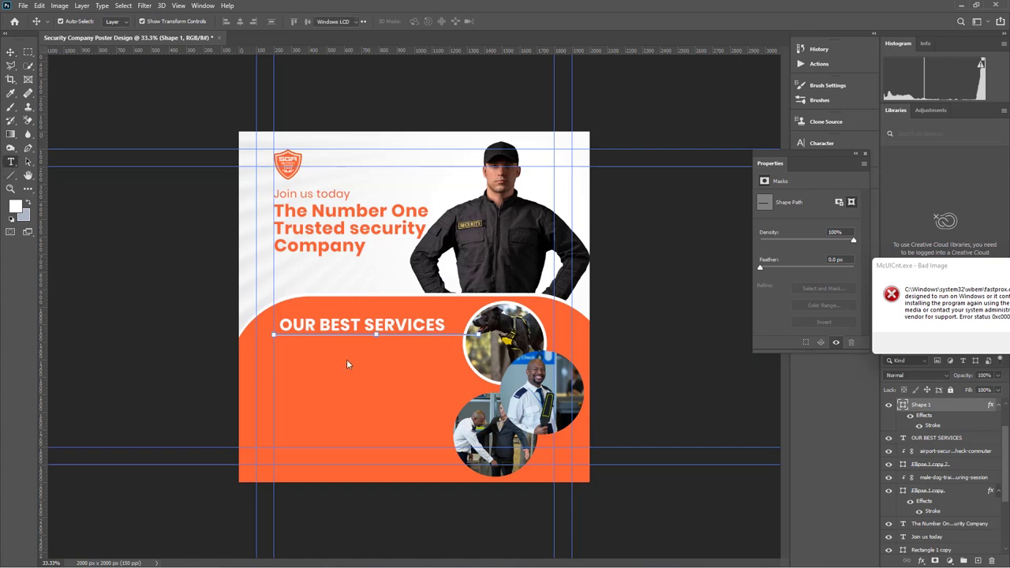
click(280, 347)
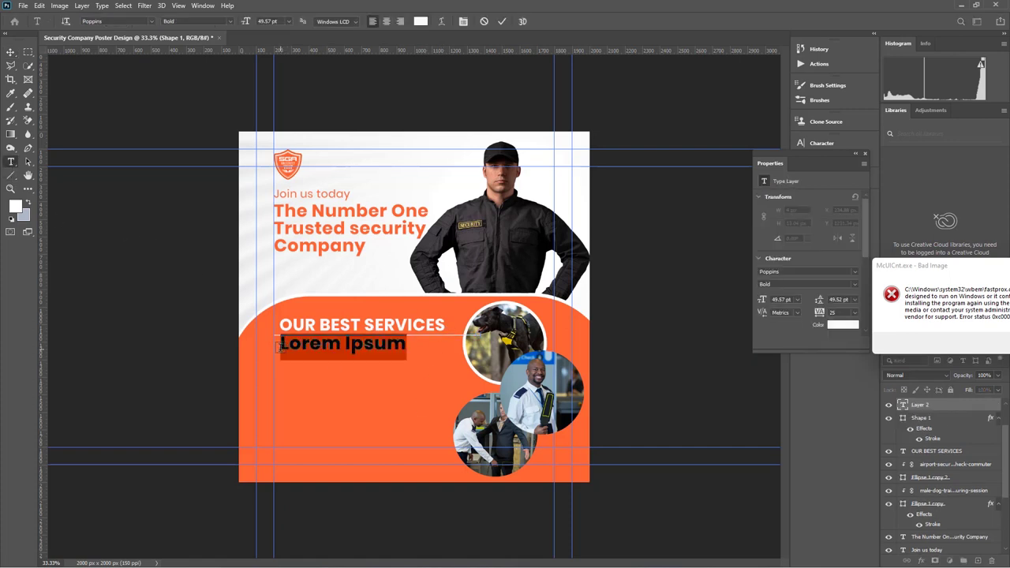
key(super+v)
scroll(920, 465, down, 1)
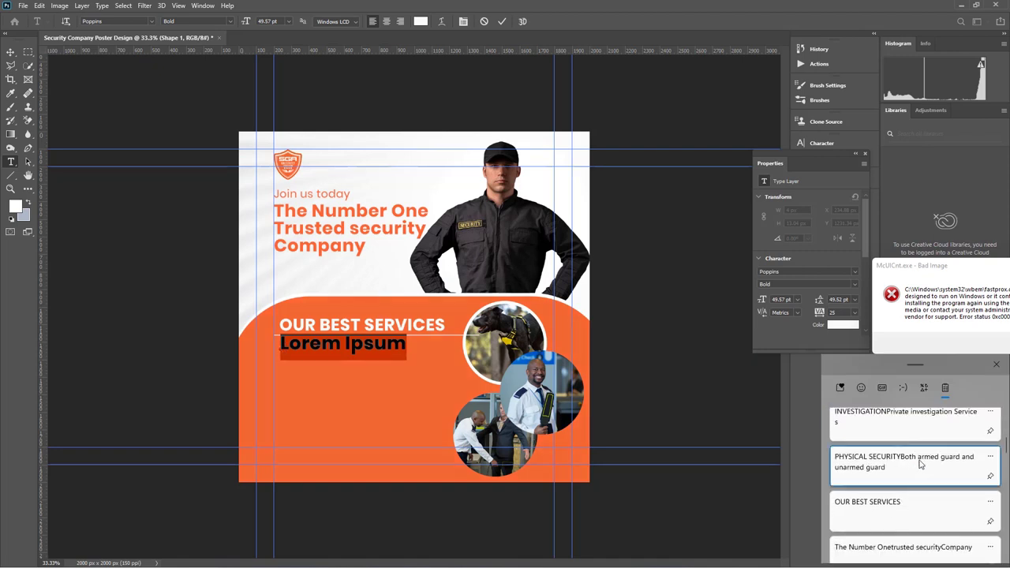
click(920, 462)
key(ctrl+a)
drag(275, 356, 462, 355)
click(197, 21)
click(197, 103)
key(ctrl+Return)
Duplicate the service block into INVESTIGATION and RESPONSE SERVICES entries below it
key(v)
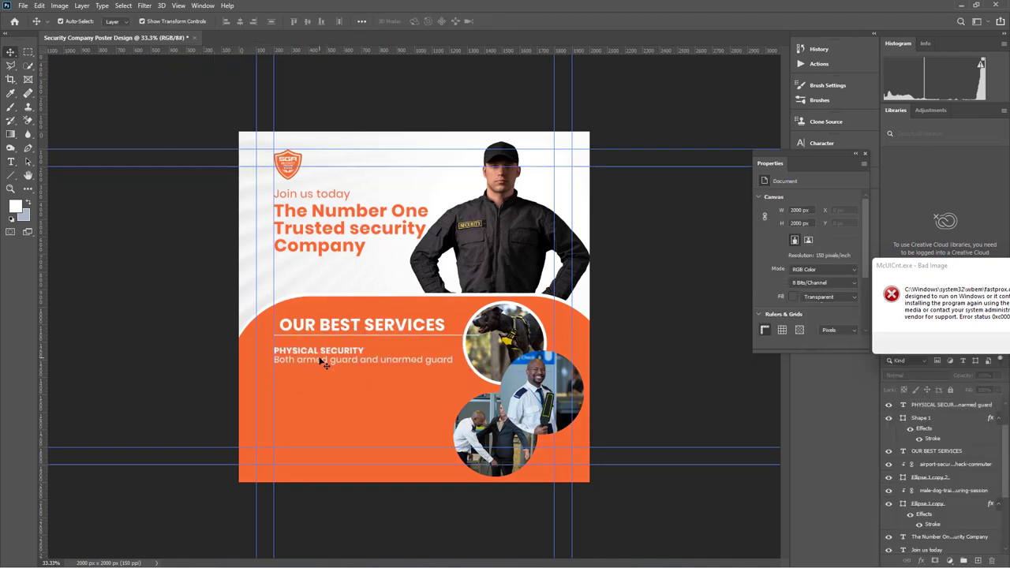
drag(327, 361, 325, 383)
double_click(325, 382)
key(ctrl+a)
text(INVESTIGATION Private investigation Services)
click(920, 462)
key(ctrl+plus)
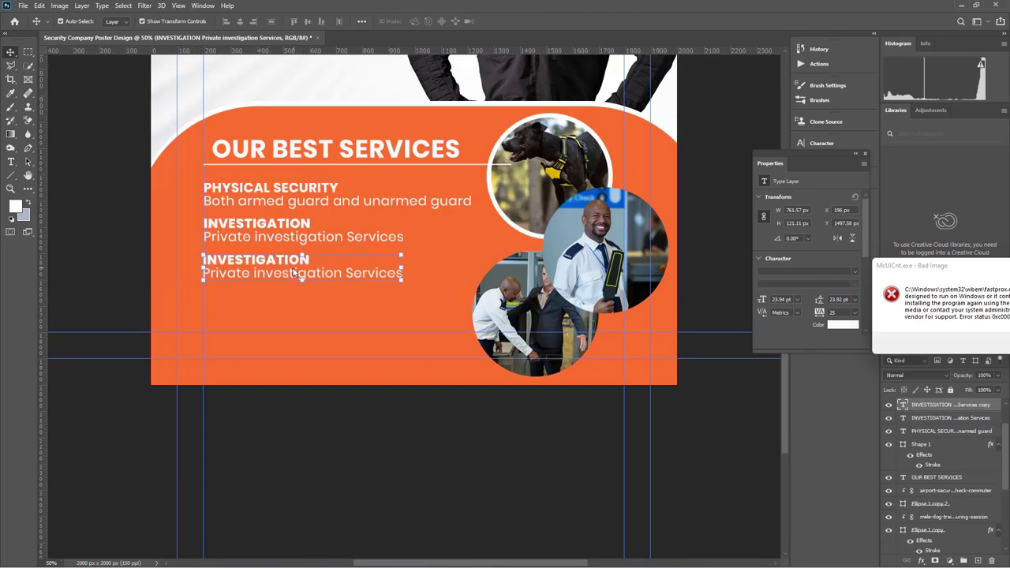
text(RESPONSE SERVICES Mobile and Emergence response services)
click(920, 462)
drag(495, 272, 191, 282)
click(197, 21)
click(197, 103)
key(ctrl+Return)
Add a DOG SECURITY entry as another copy below RESPONSE SERVICES
key(v)
drag(268, 264, 268, 296)
double_click(269, 296)
key(ctrl+a)
key(super+v)
click(920, 462)
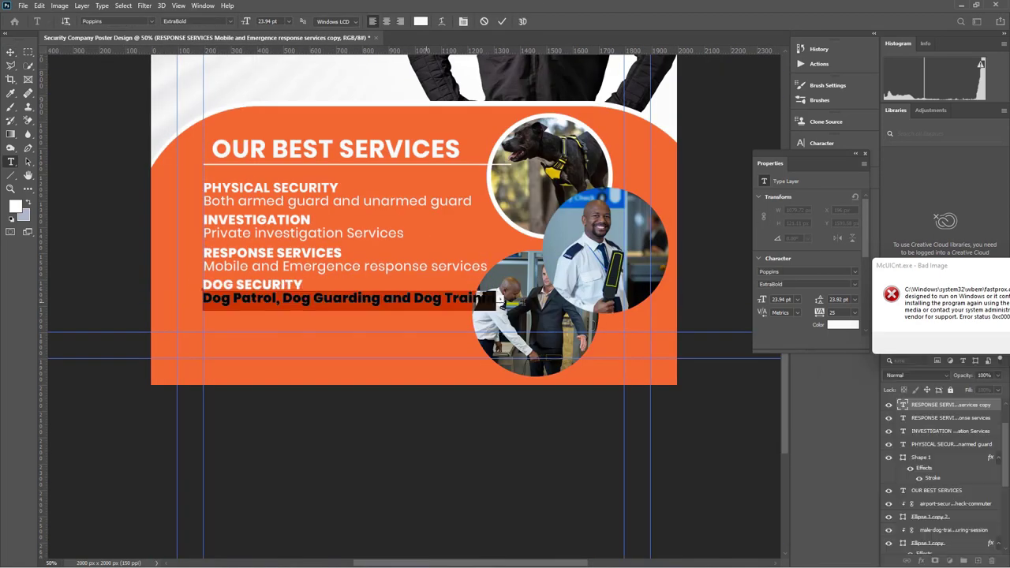
key(ctrl+Return)
key(v)
Paste the SECURITY CONSULTING entry text into the next block and duplicate it
double_click(268, 331)
key(ctrl+a)
text(SECURITY CONSULTING Security Services)
click(907, 483)
key(ctrl+Return)
key(v)
Add a RECEPTION SERVICES entry below SECURITY CONSULTING from clipboard history
drag(267, 331, 267, 359)
key(ctrl+a)
key(super+v)
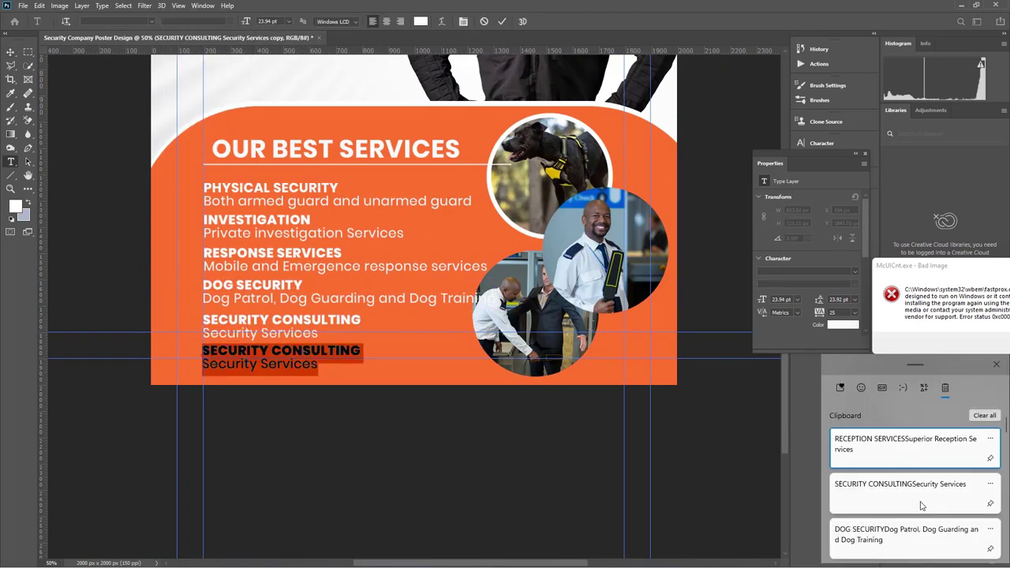
key(ctrl+Return)
key(v)
mouse_move(339, 359)
mouse_down()
mouse_move(358, 357)
mouse_move(339, 356)
mouse_up()
double_click(280, 364)
key(ctrl+a)
text(RECEPTION SERVICES Superior Reception Services)
key(ctrl+Return)
Shrink and tighten the whole services list with Free Transform
key(ctrl+t)
drag(403, 377, 363, 332)
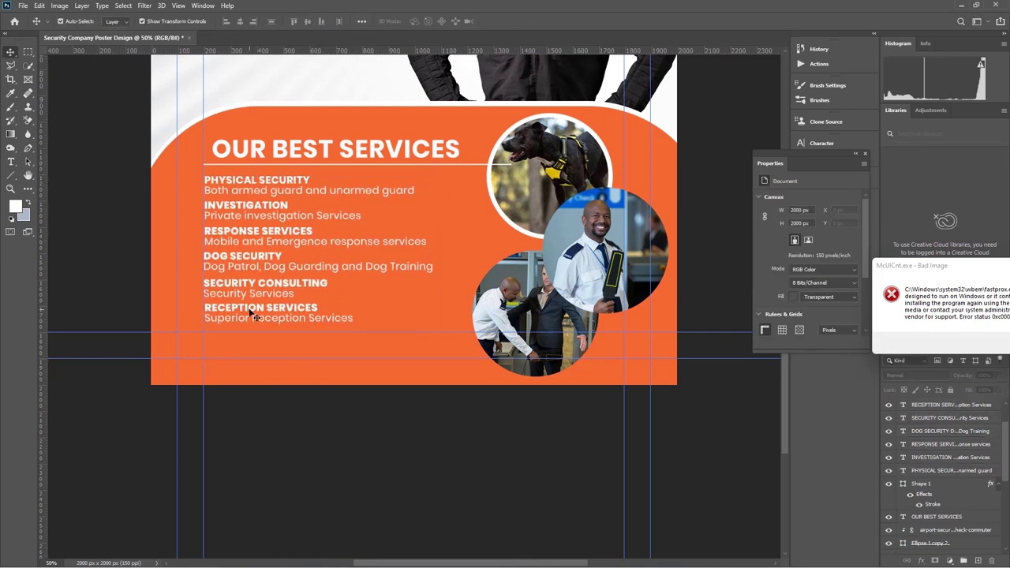
key(Return)
Add small white round bullets beside each service heading, from PHYSICAL SECURITY down to RECEPTION SERVICES
scroll(189, 139, up, 3)
scroll(413, 316, up, 5)
drag(378, 175, 388, 186)
alt+drag(384, 180, 383, 214)
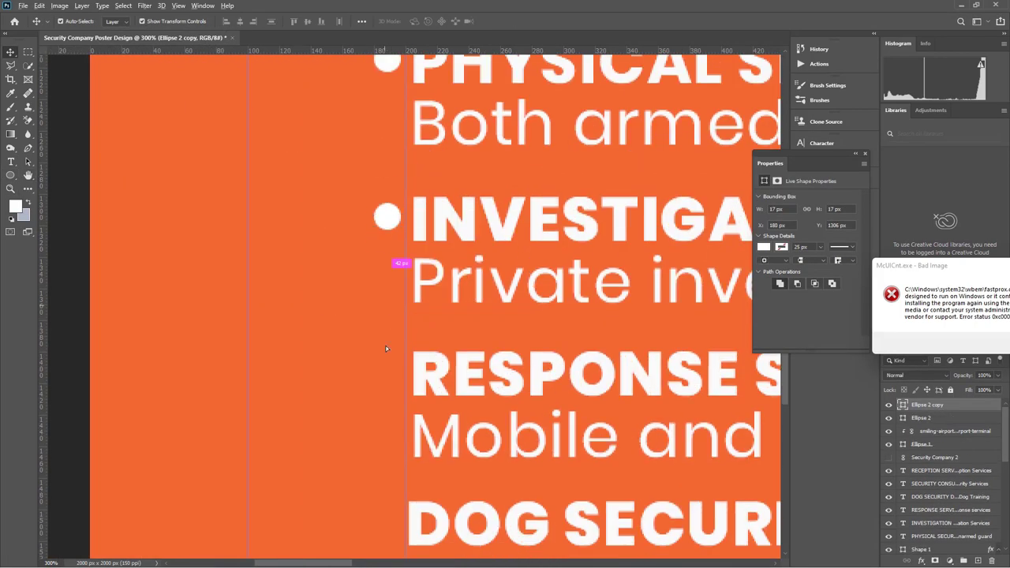
alt+drag(386, 86, 386, 401)
alt+drag(386, 401, 387, 547)
scroll(384, 395, down, 3)
scroll(387, 394, up, 5)
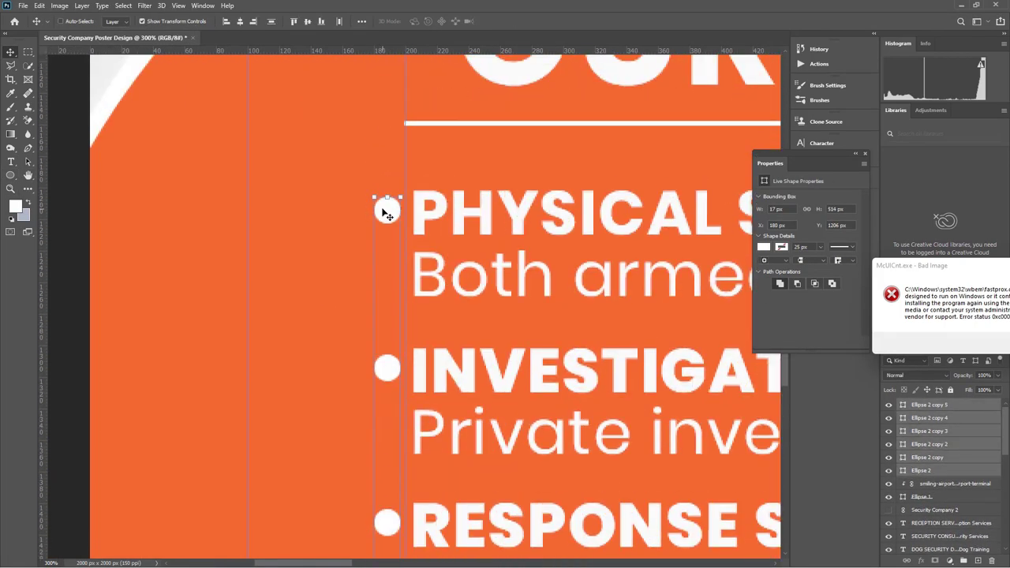
scroll(234, 270, down, 4)
Move the smiling officer photo and its circle layer down the stack, beside the other photo layers
drag(482, 270, 216, 263)
drag(239, 201, 245, 236)
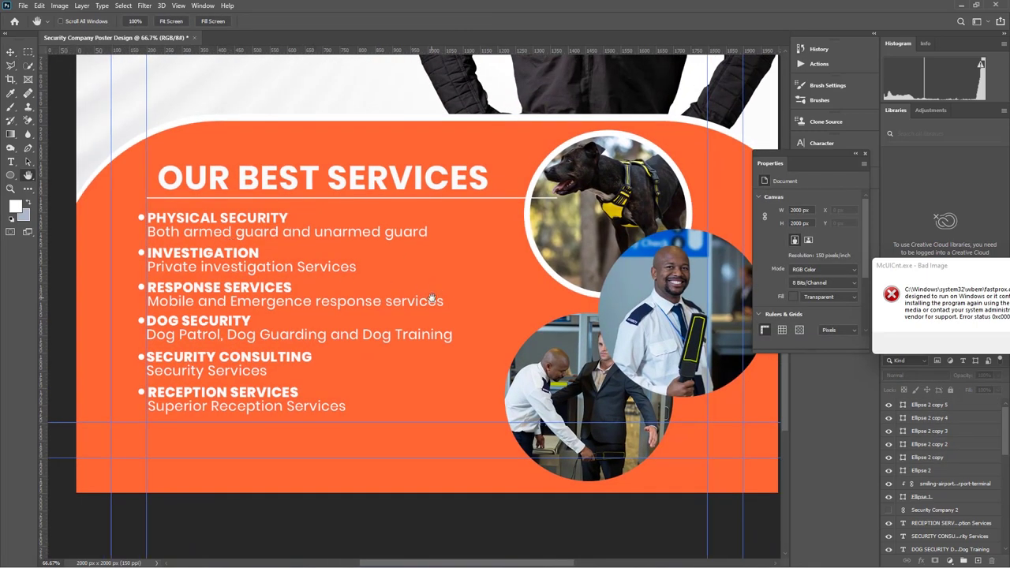
drag(629, 276, 512, 275)
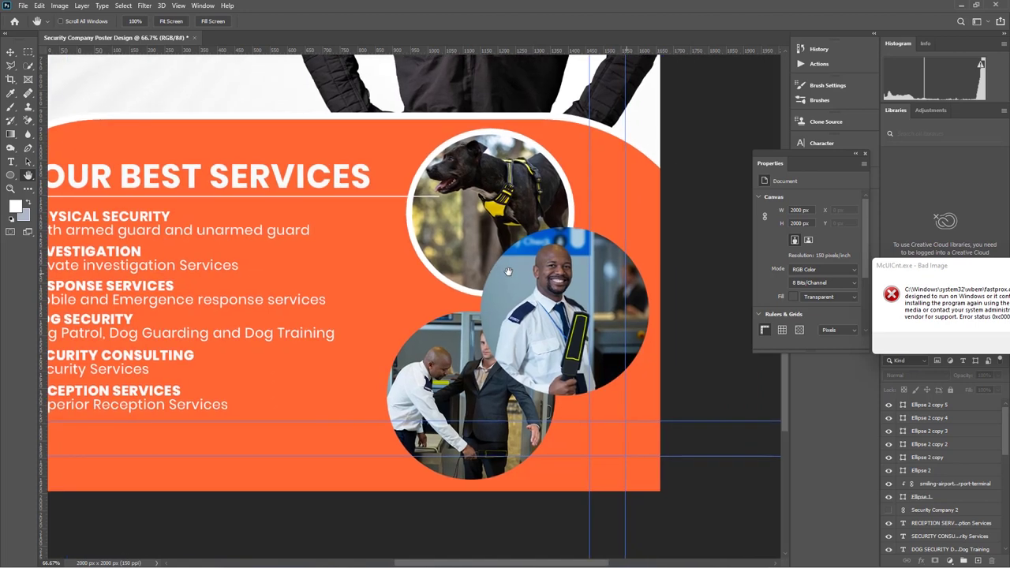
click(11, 51)
click(947, 483)
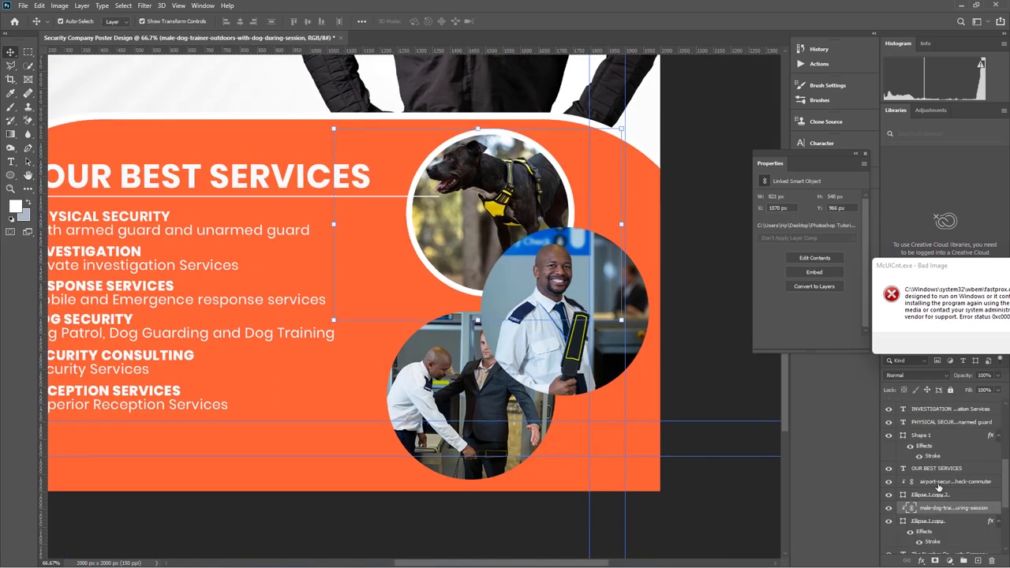
click(938, 483)
scroll(938, 488, down, 3)
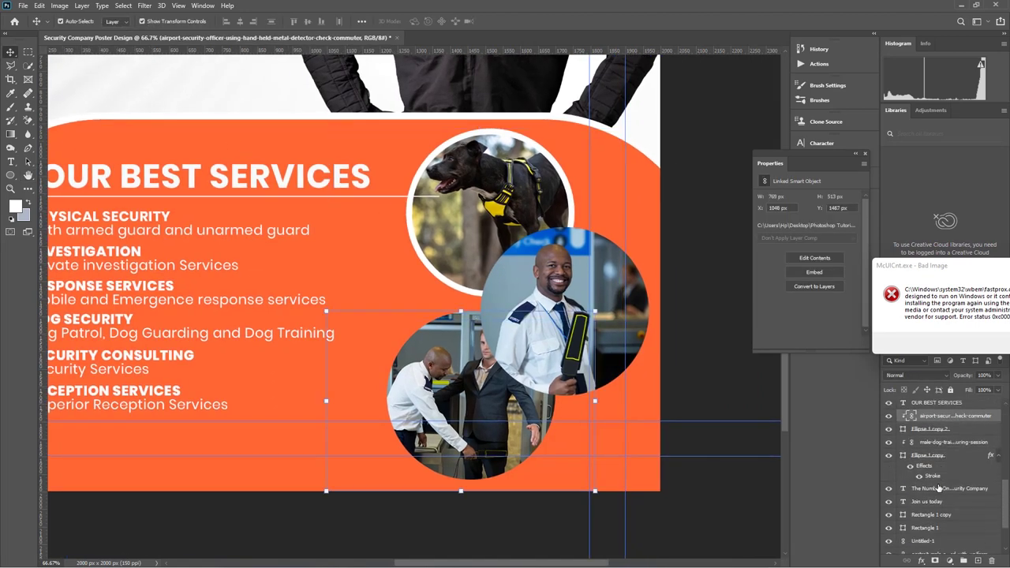
click(938, 475)
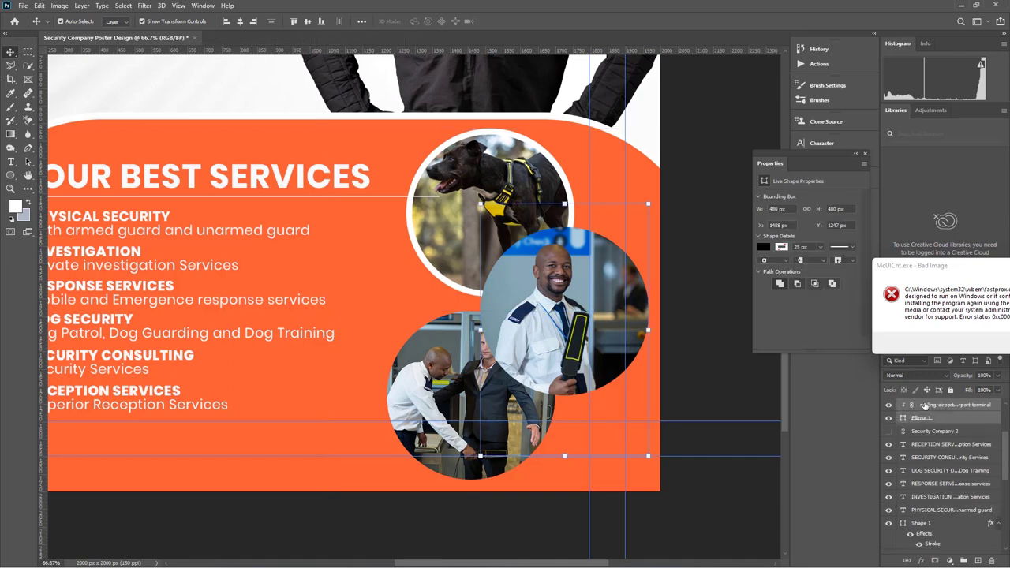
drag(938, 474, 943, 517)
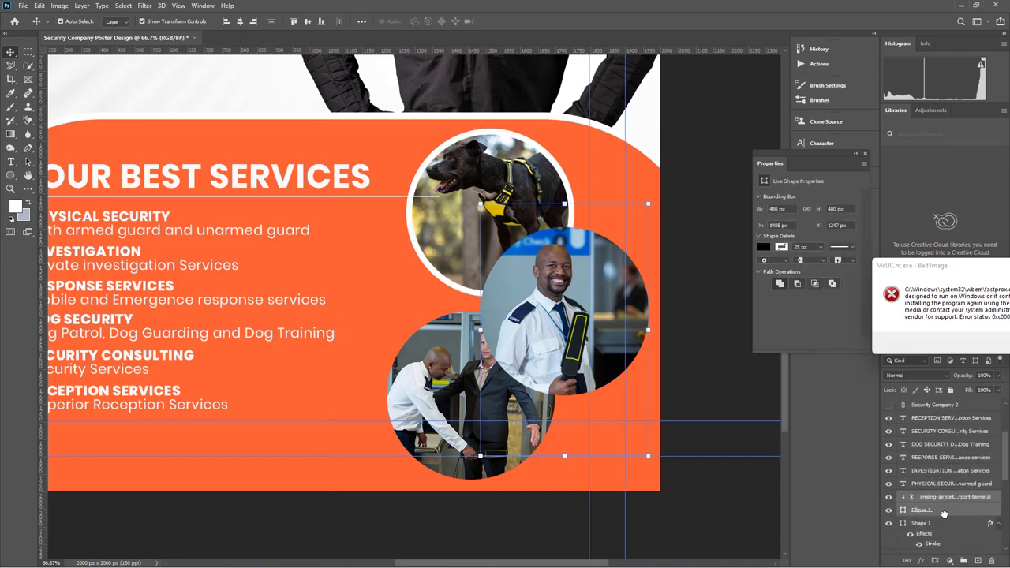
scroll(939, 521, down, 3)
click(938, 532)
Scale the three circle photo layers together to about 98% and commit the transform
shift+click(938, 533)
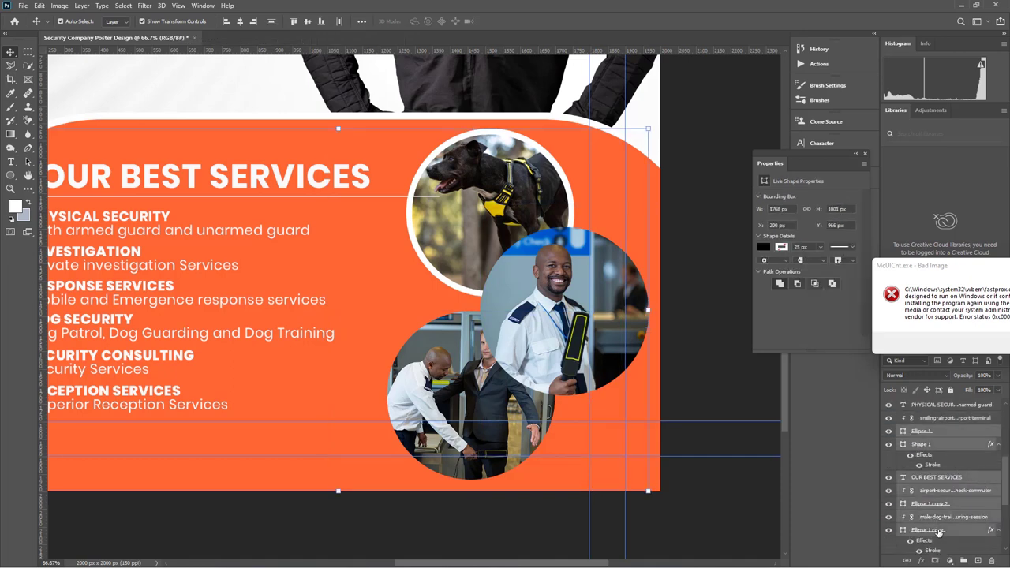
scroll(938, 533, down, 3)
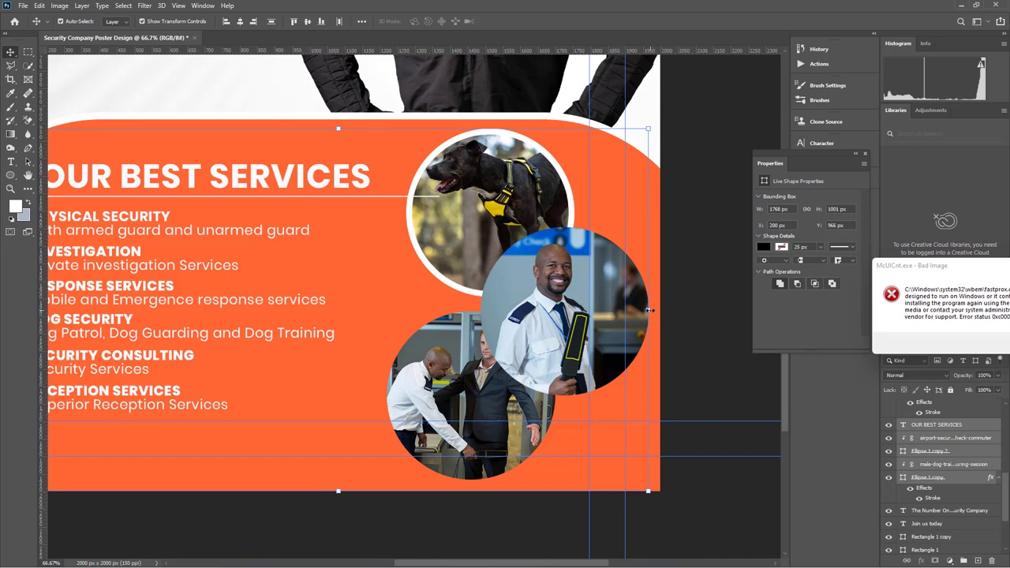
drag(648, 310, 582, 310)
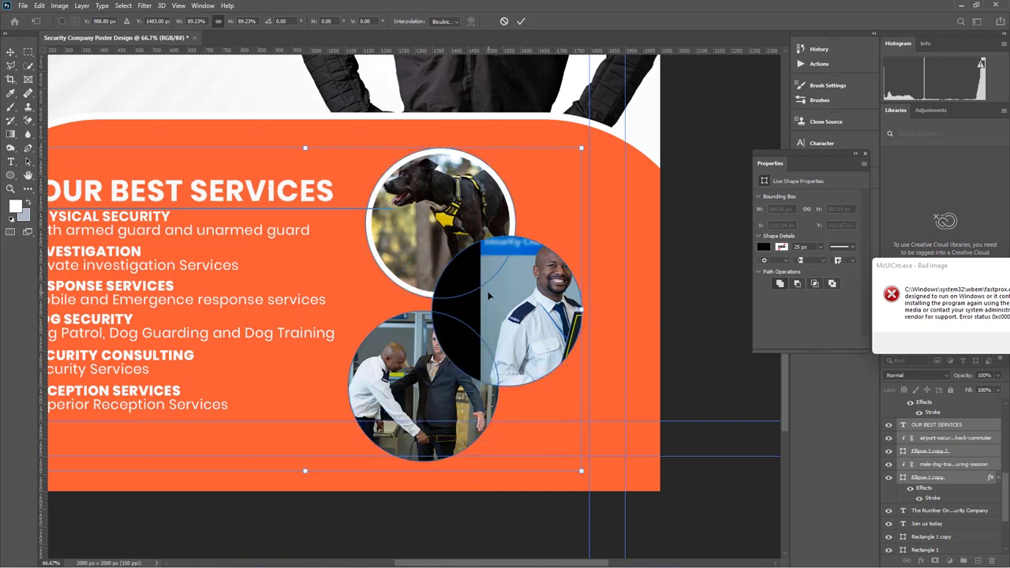
drag(582, 310, 619, 291)
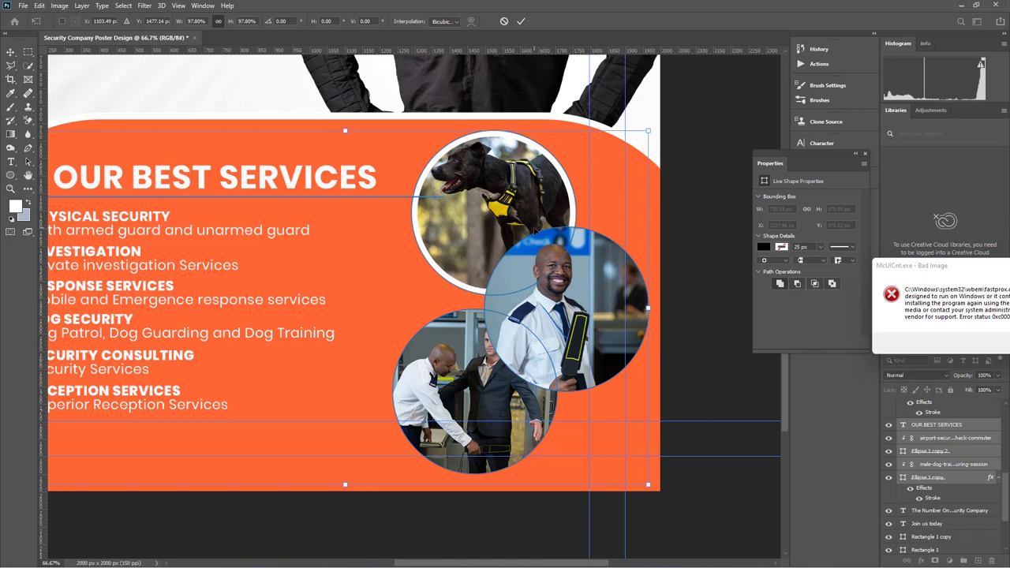
click(520, 22)
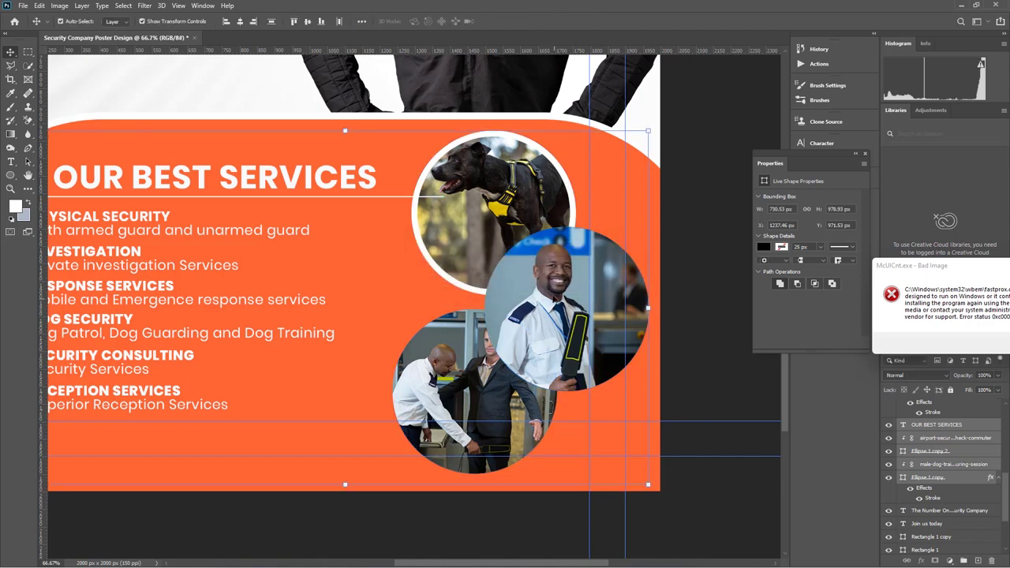
click(609, 298)
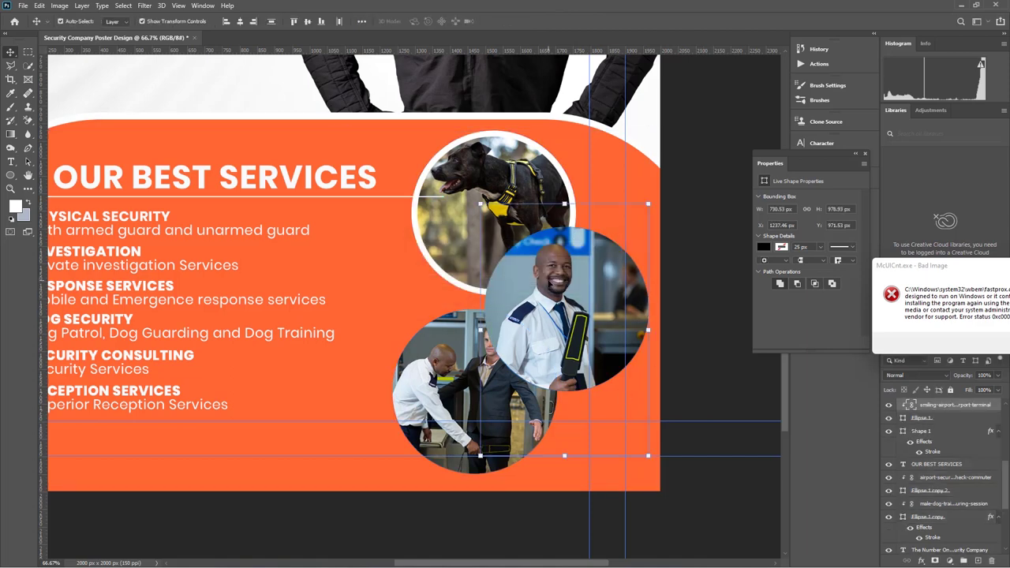
Add a 10 px white outside Stroke effect to the smiling officer's Ellipse 1 circle
click(920, 419)
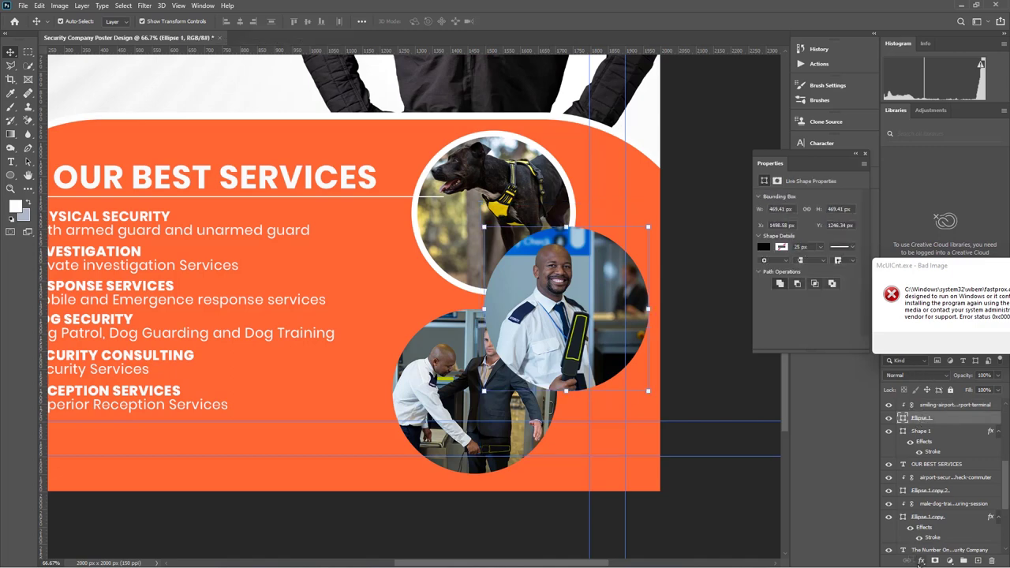
click(920, 562)
click(641, 301)
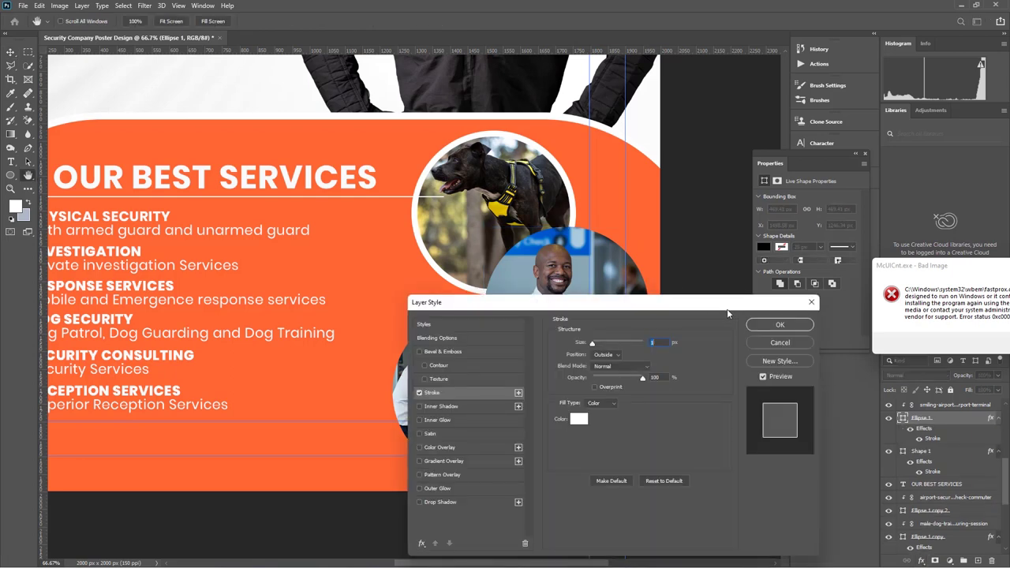
drag(612, 308, 804, 278)
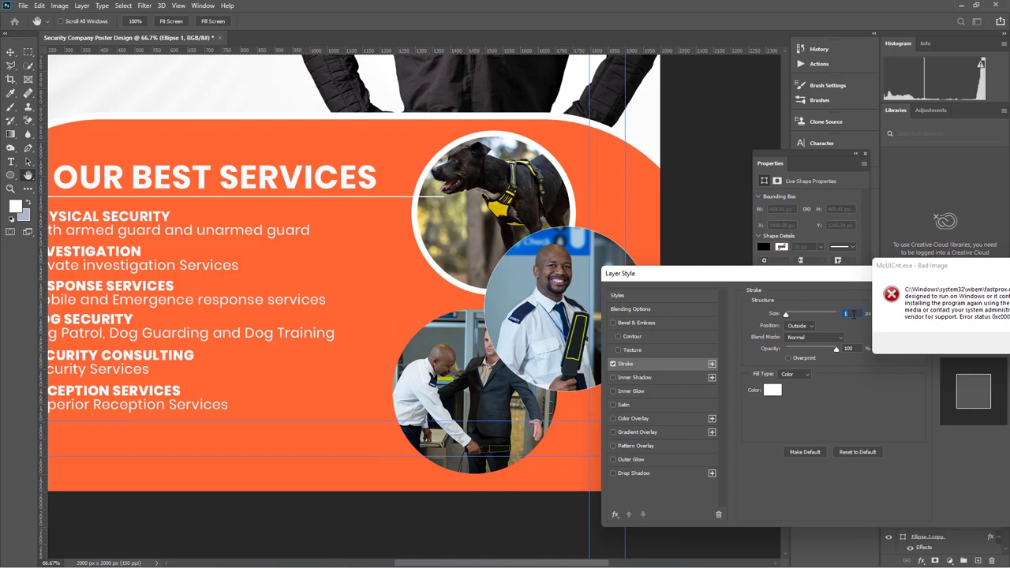
text(20)
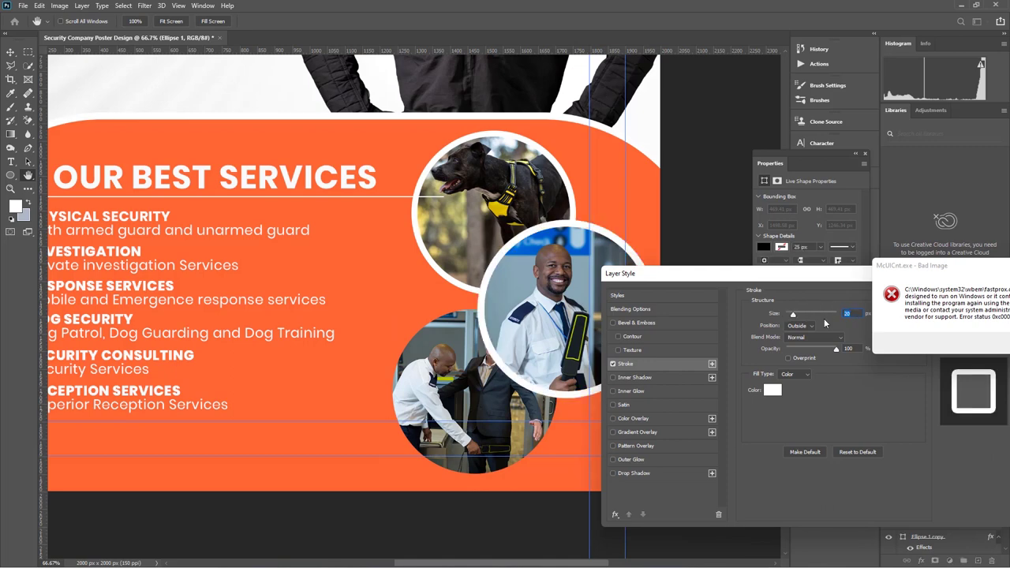
text(5)
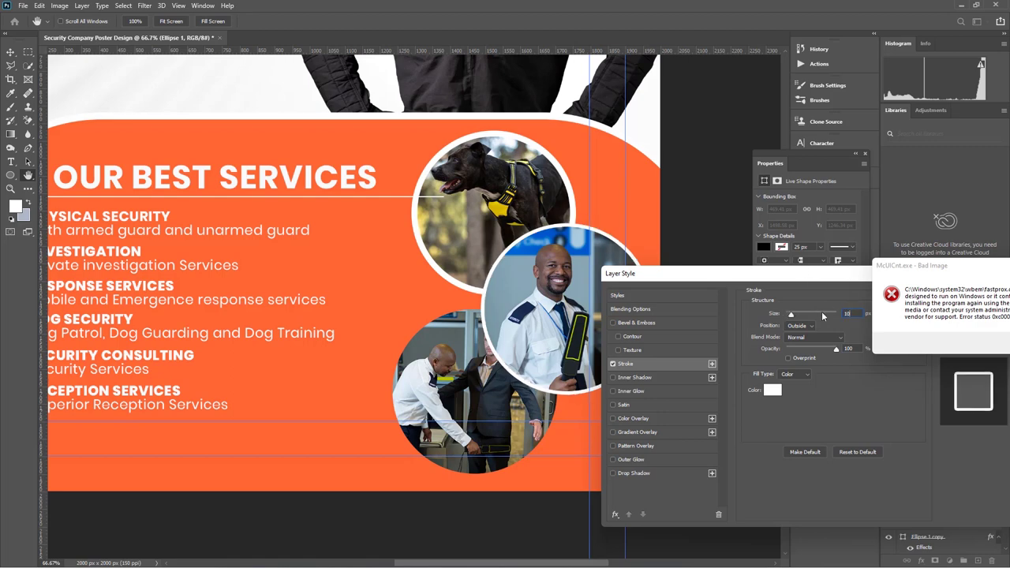
drag(802, 271, 574, 294)
click(744, 320)
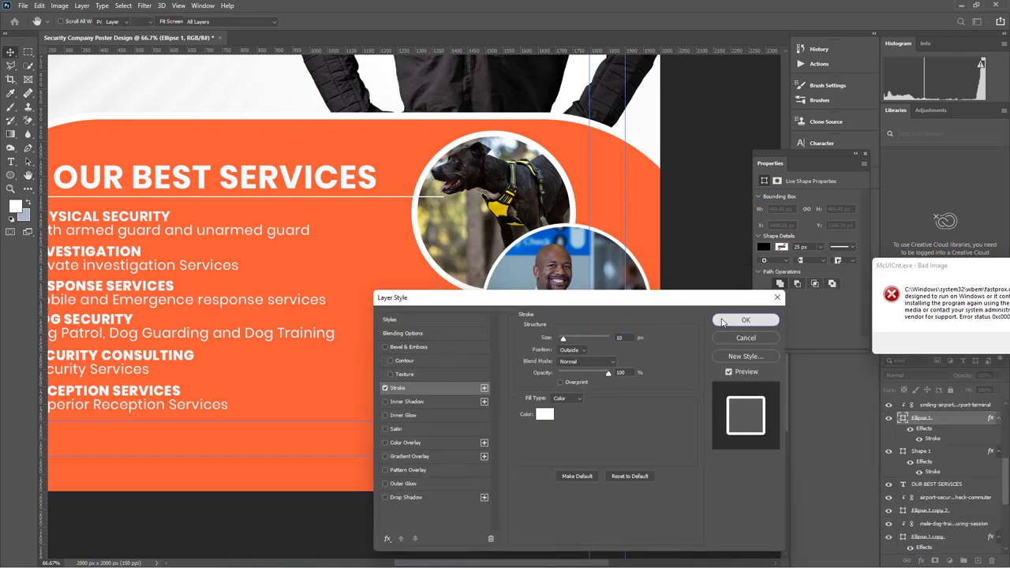
click(943, 523)
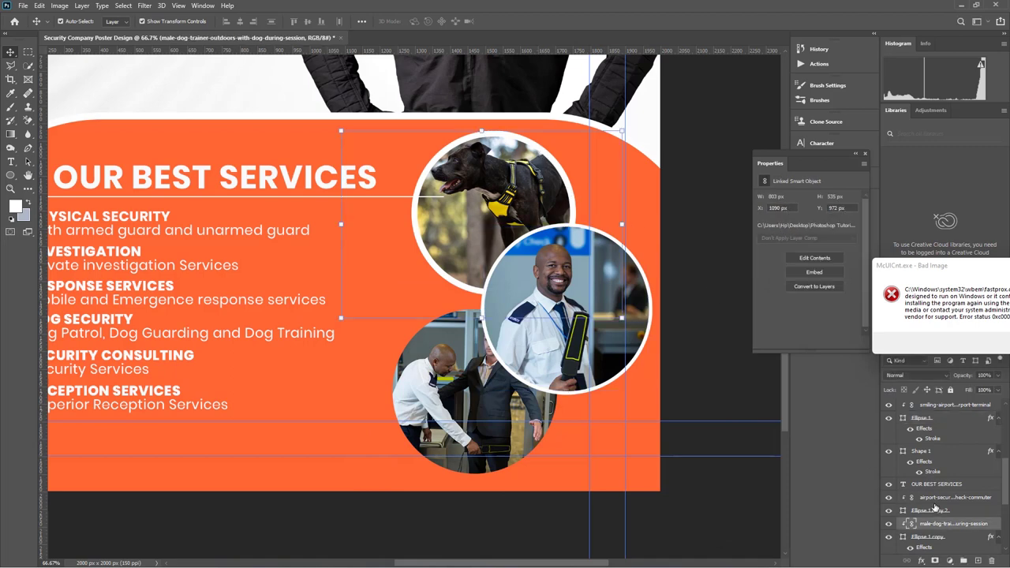
Apply the 10 px white stroke to the dog trainer's circle shape
scroll(936, 524, down, 1)
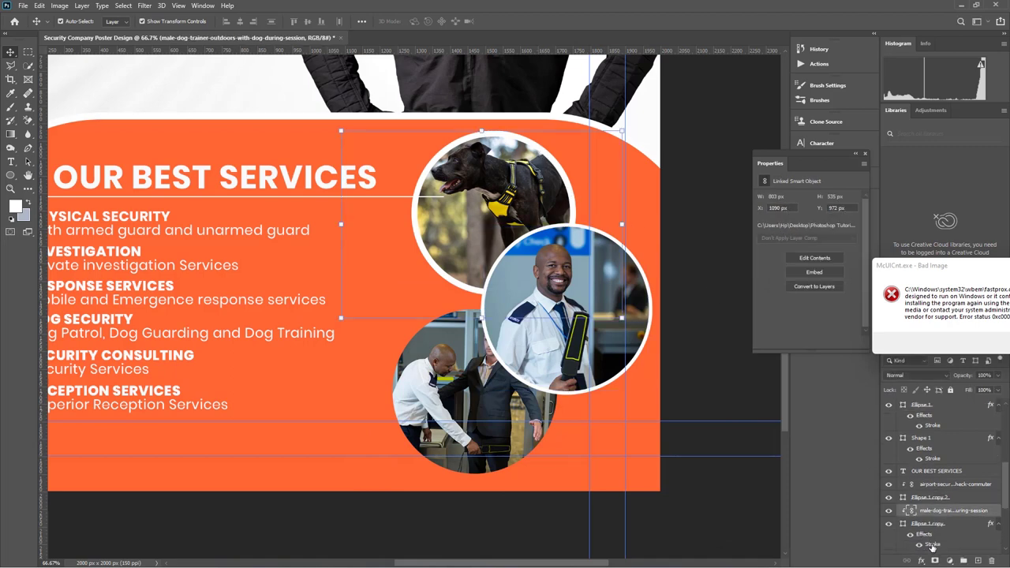
click(931, 544)
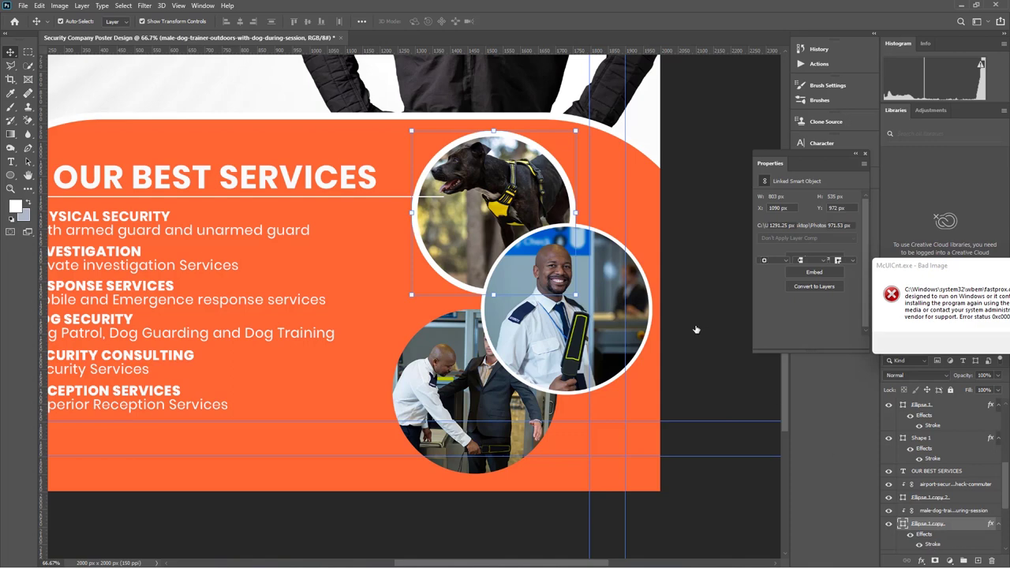
key(h)
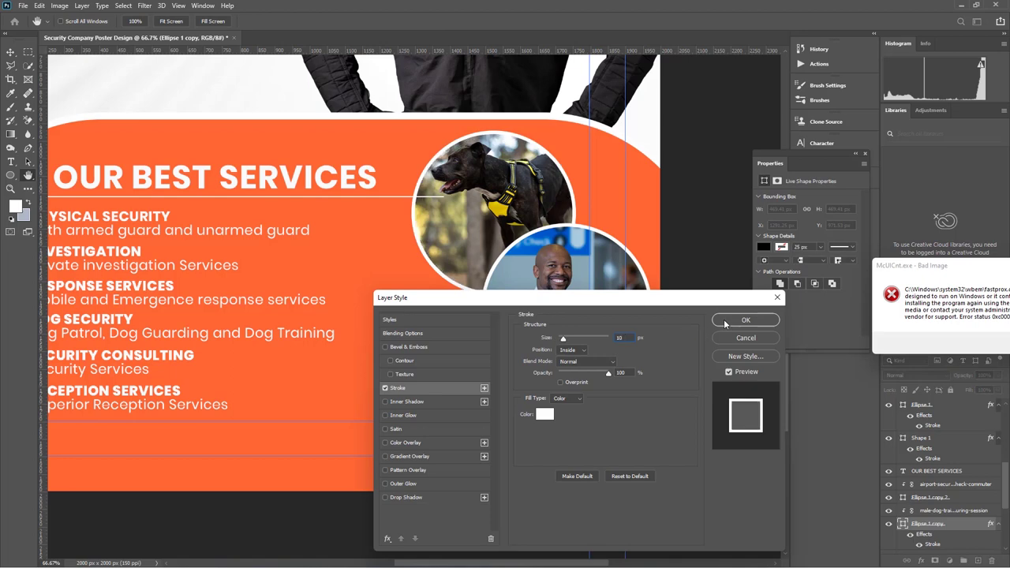
click(737, 321)
key(v)
Add a white Stroke effect to the lower metal-detector screening circle
click(956, 485)
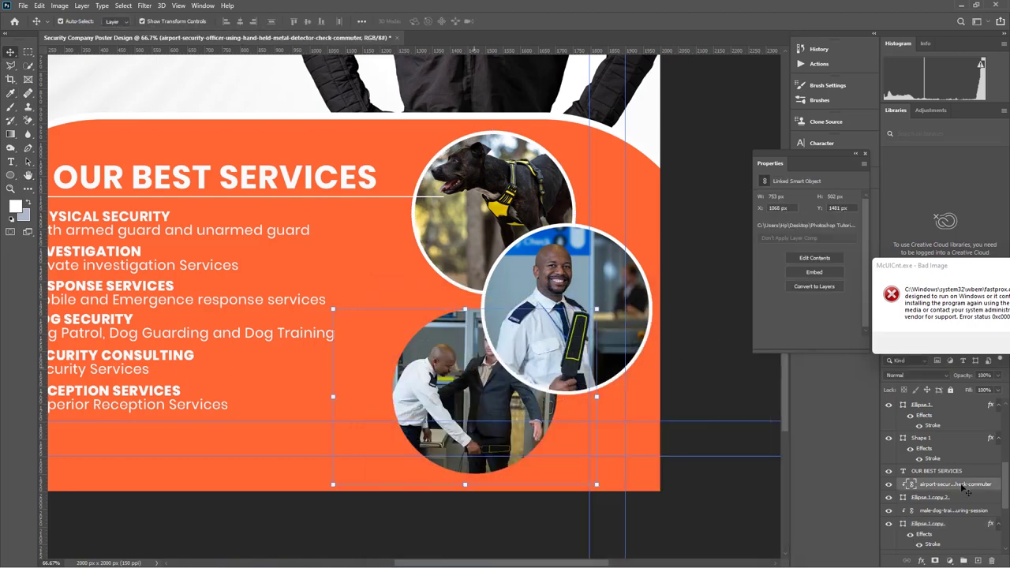
click(915, 497)
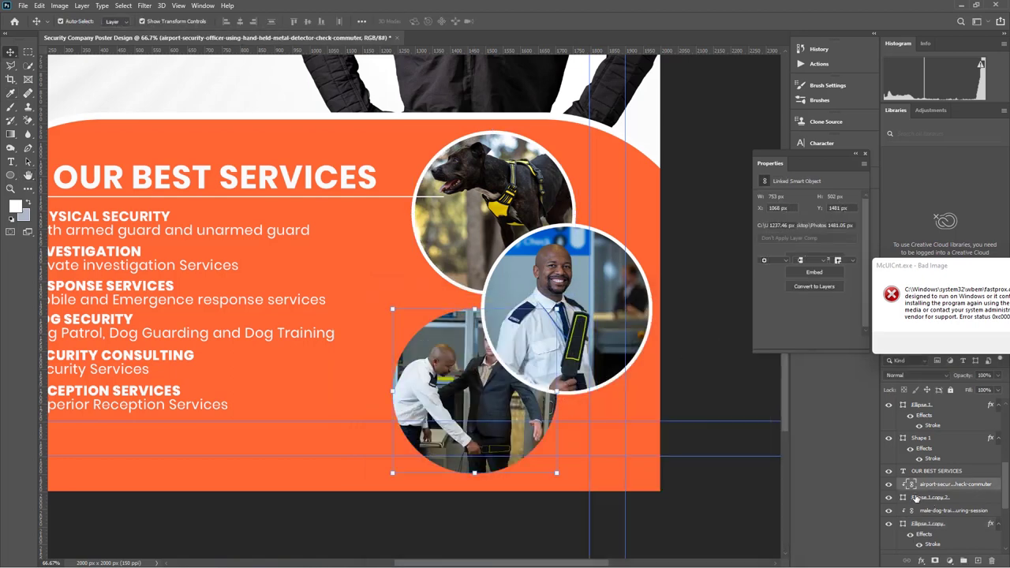
click(920, 560)
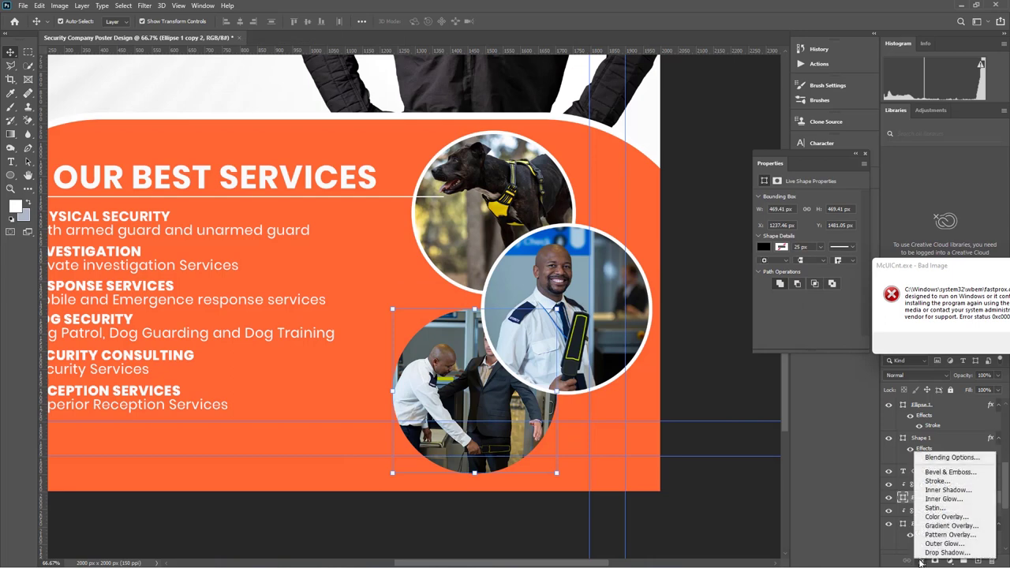
click(940, 481)
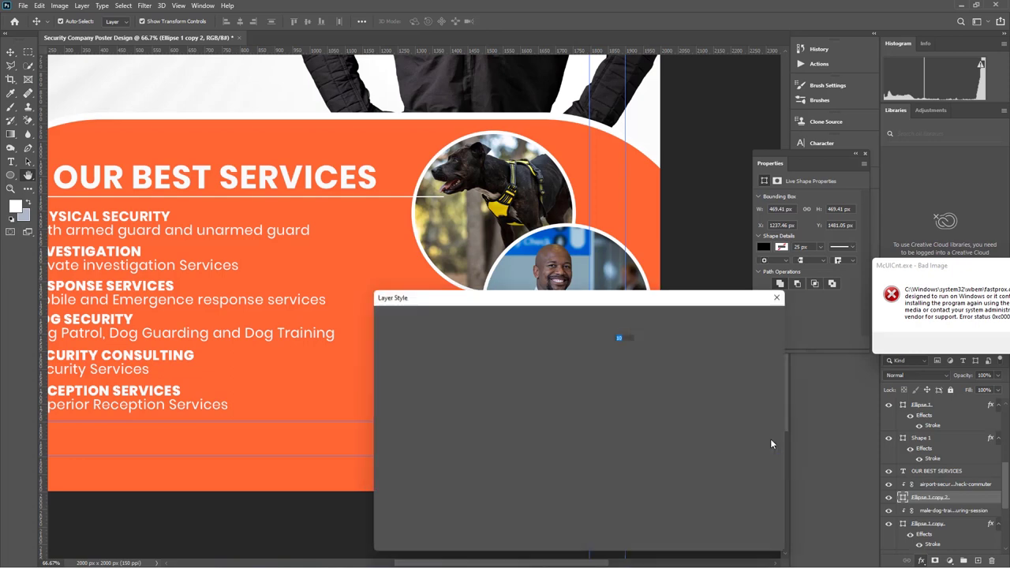
click(745, 320)
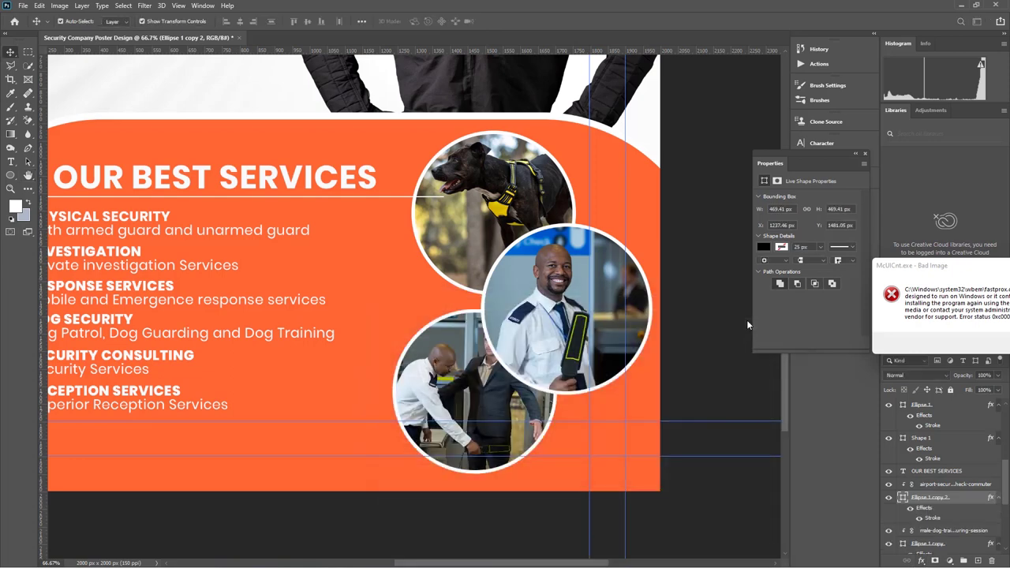
Bring the dog trainer's circle to the front of the layer stack and nudge it up slightly
click(545, 182)
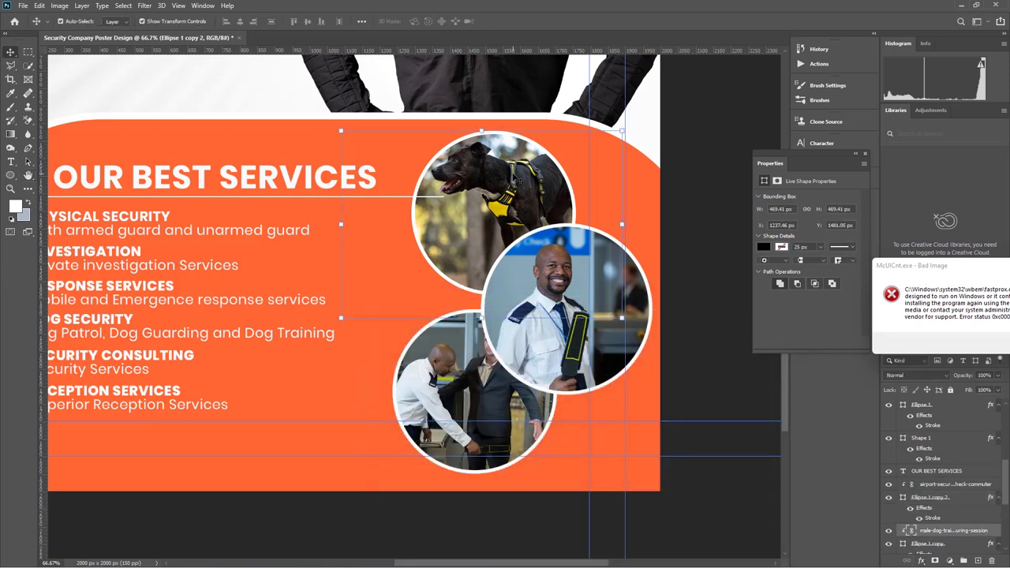
scroll(931, 521, down, 1)
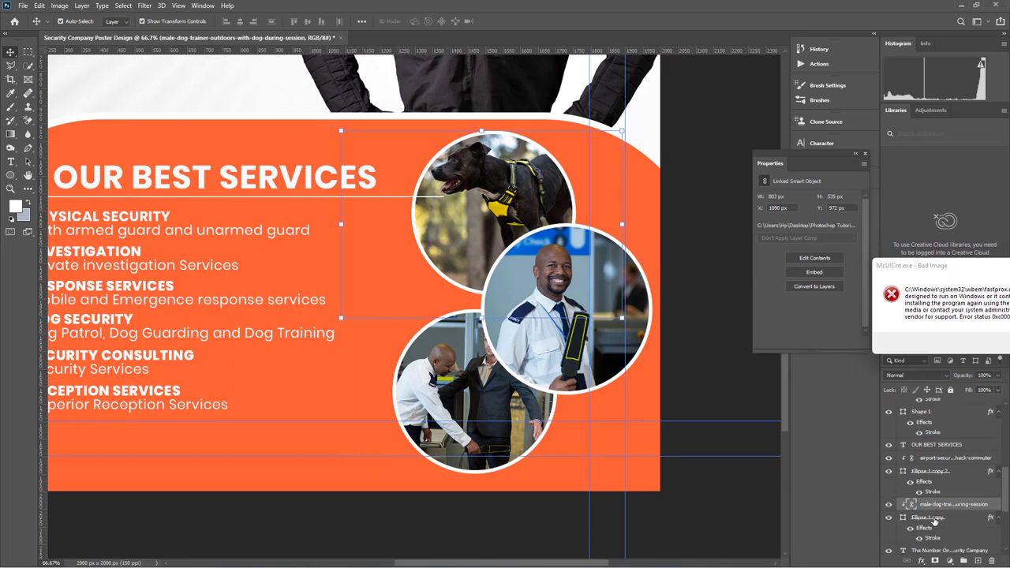
click(928, 517)
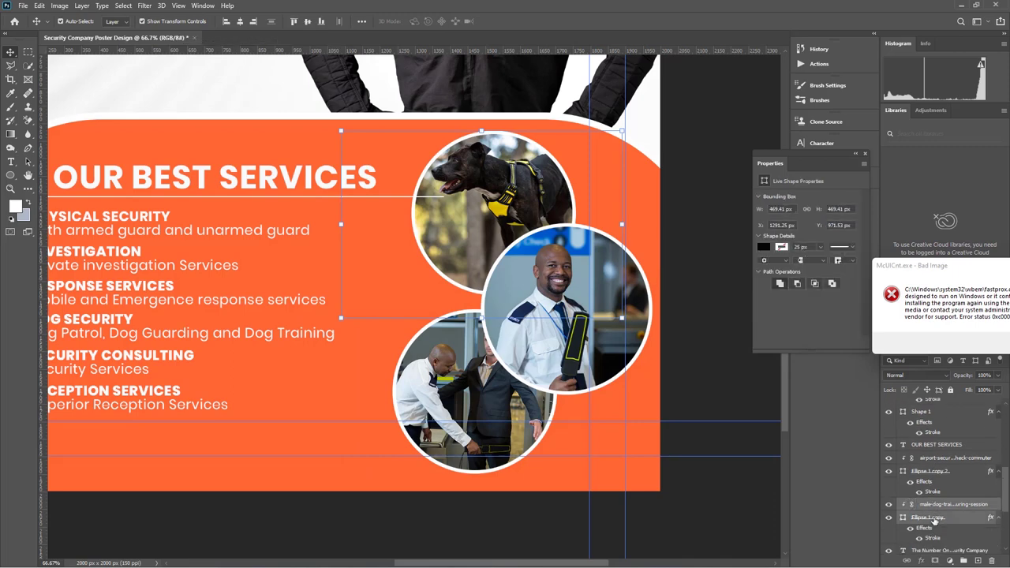
key(ctrl+shift+bracketright)
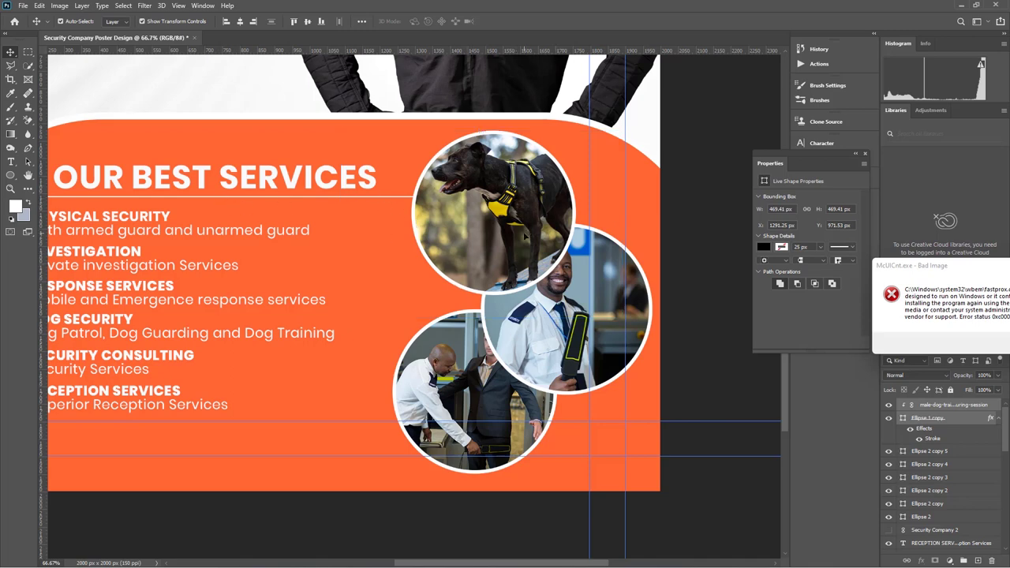
drag(524, 229, 525, 227)
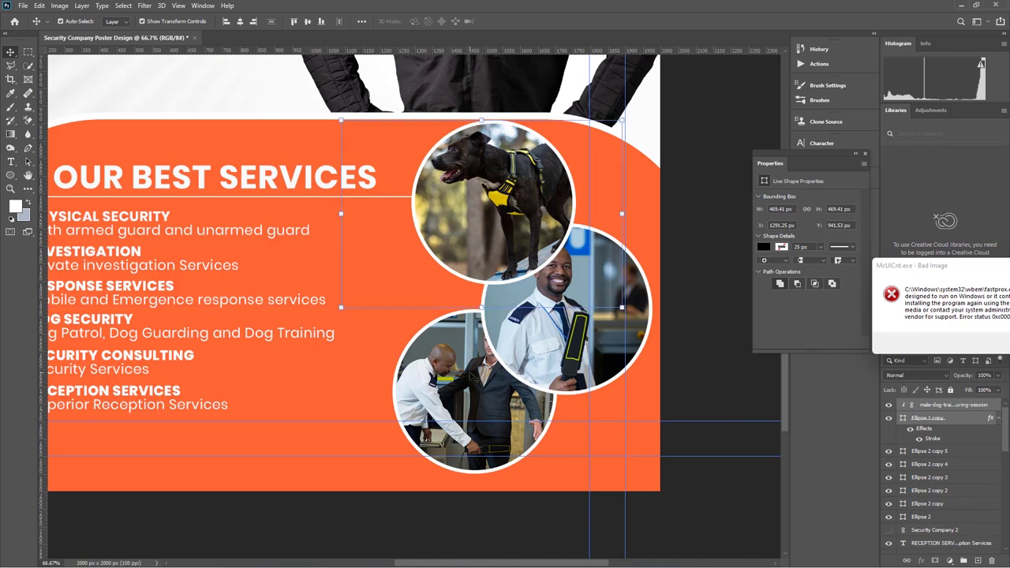
Reposition the lower-left circle and move the smiling officer circle down slightly
click(473, 378)
scroll(917, 525, down, 3)
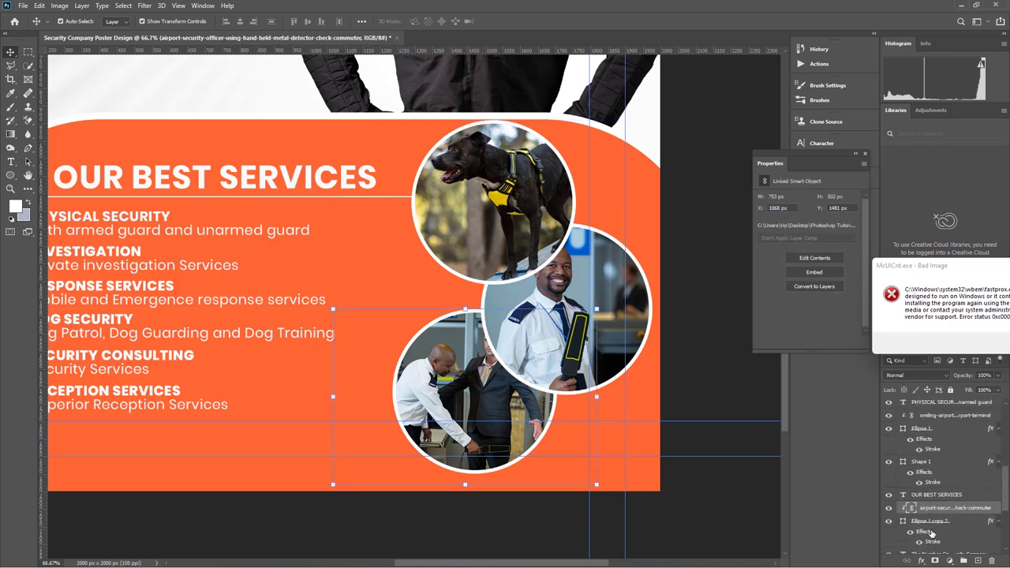
click(931, 511)
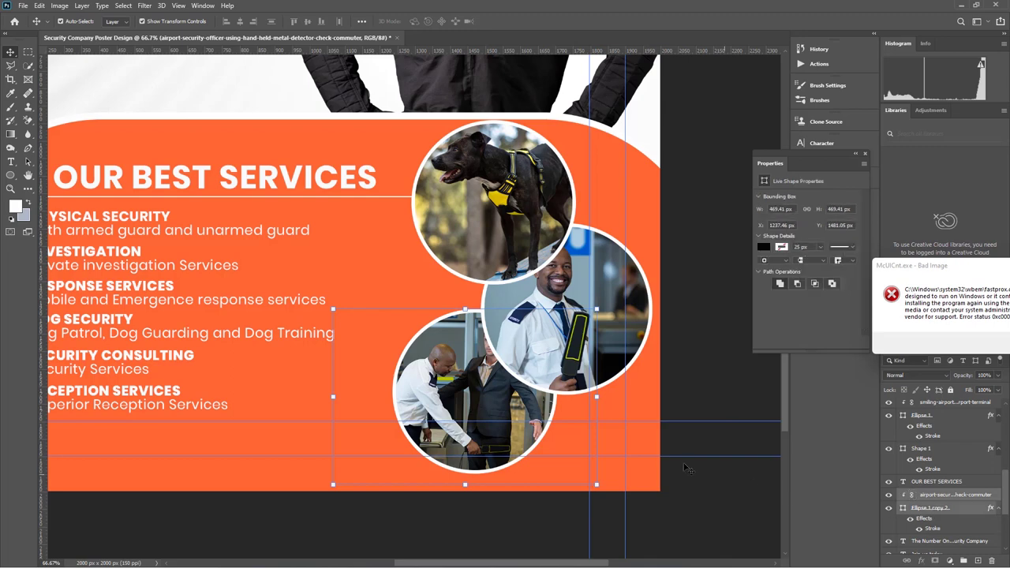
drag(476, 410, 478, 418)
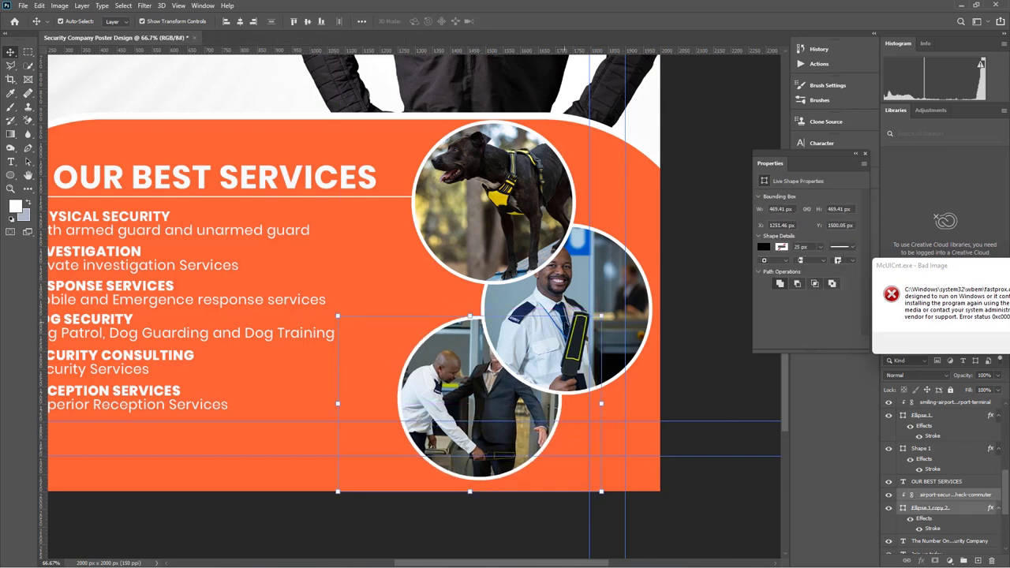
click(624, 290)
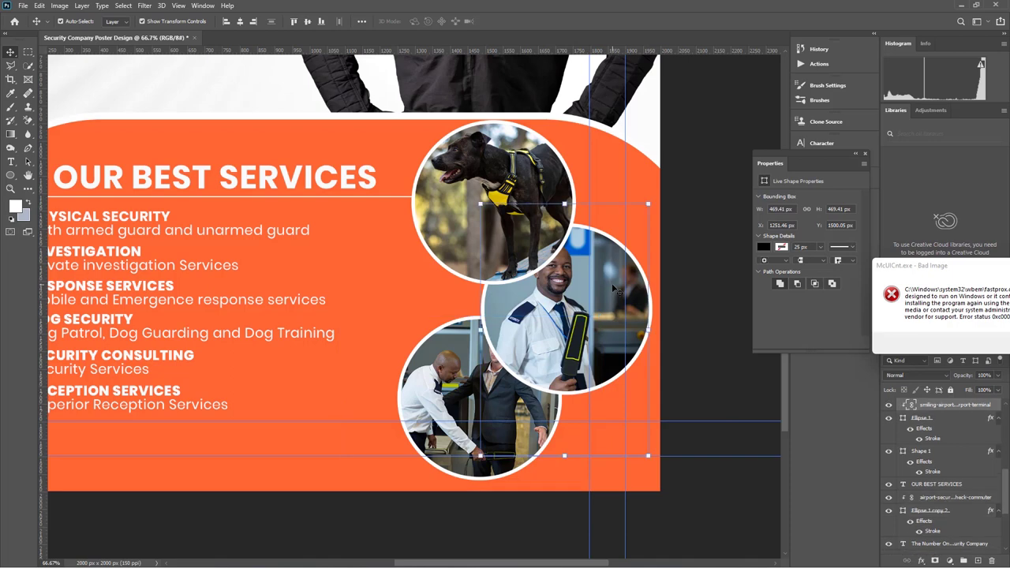
click(931, 419)
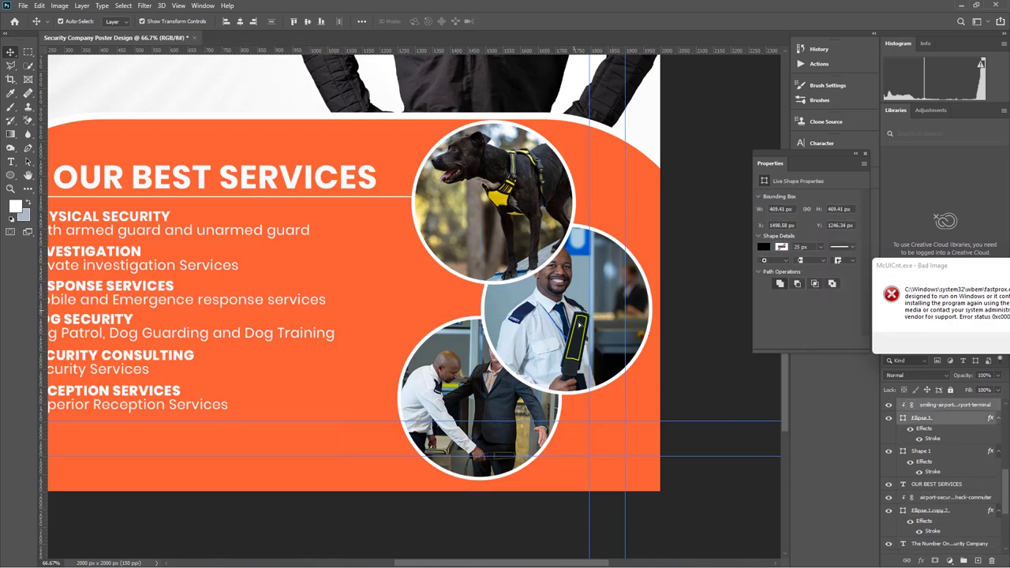
drag(579, 331, 582, 349)
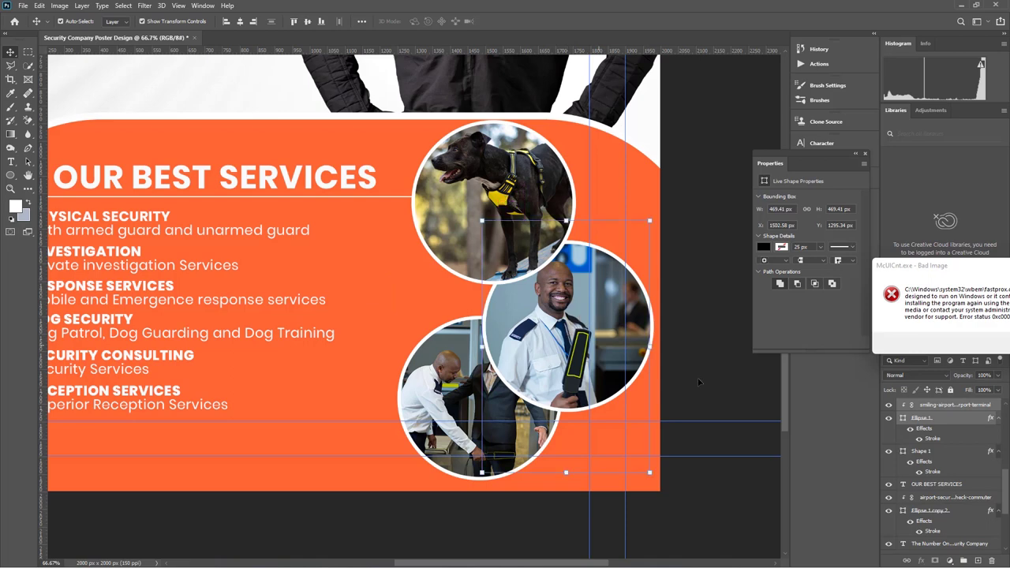
click(422, 400)
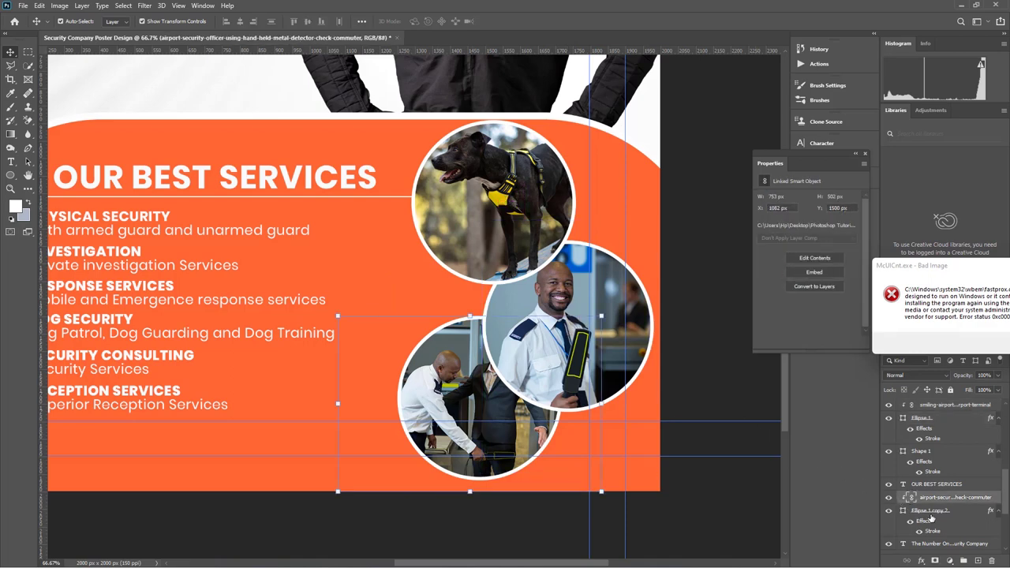
drag(469, 389, 444, 384)
Shift the dog circle left to X 1244 px, Y 951 px, deselect, and zoom out
click(518, 189)
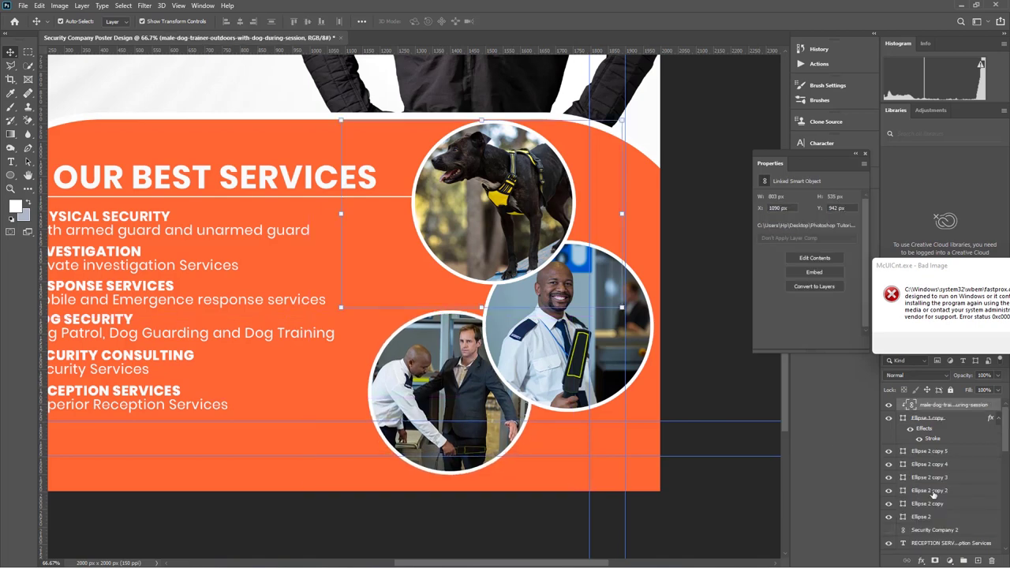
click(934, 423)
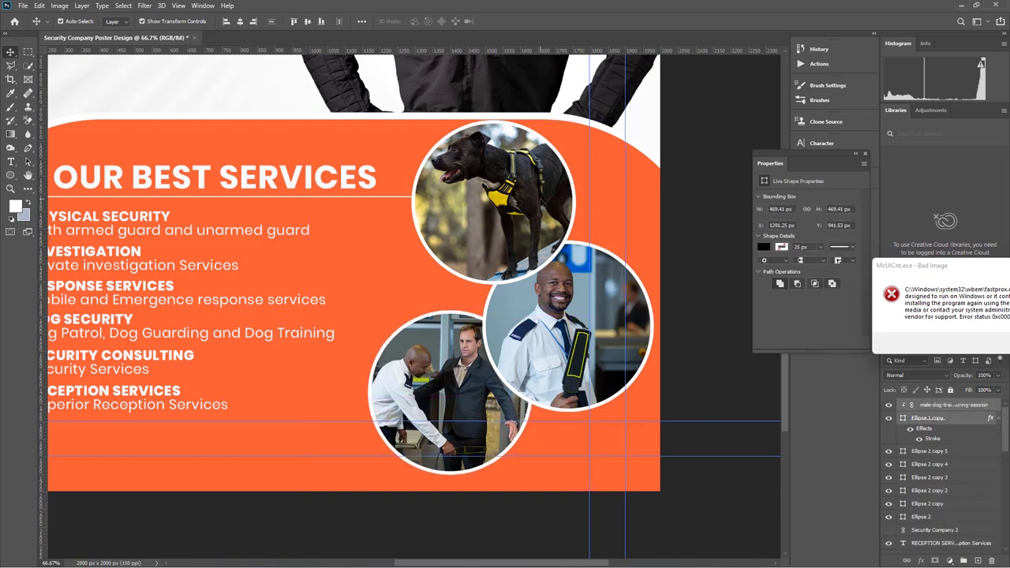
key(shift+Left)
key(shift+Left)
key(shift+Left)
key(shift+Left)
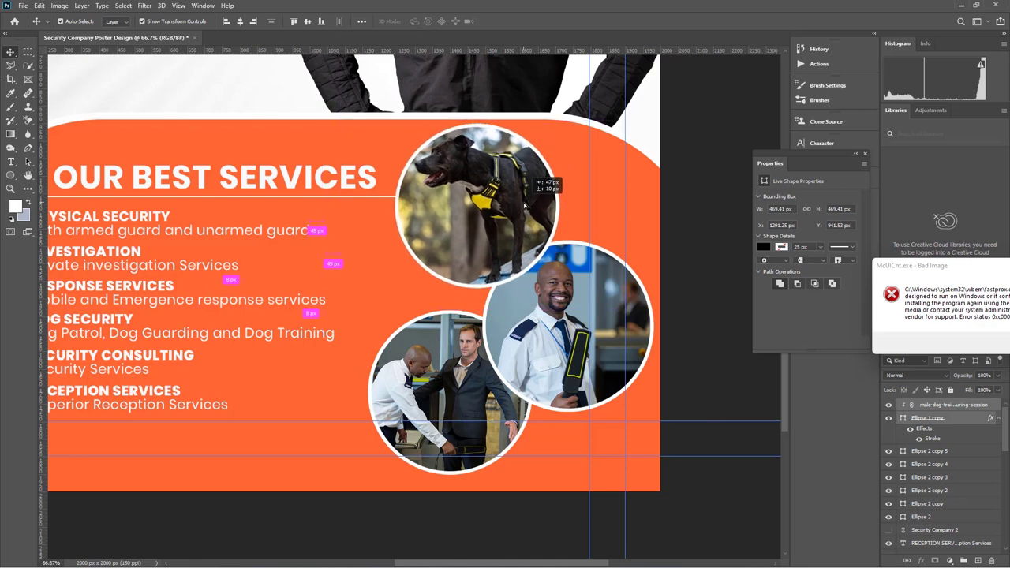
drag(524, 205, 524, 205)
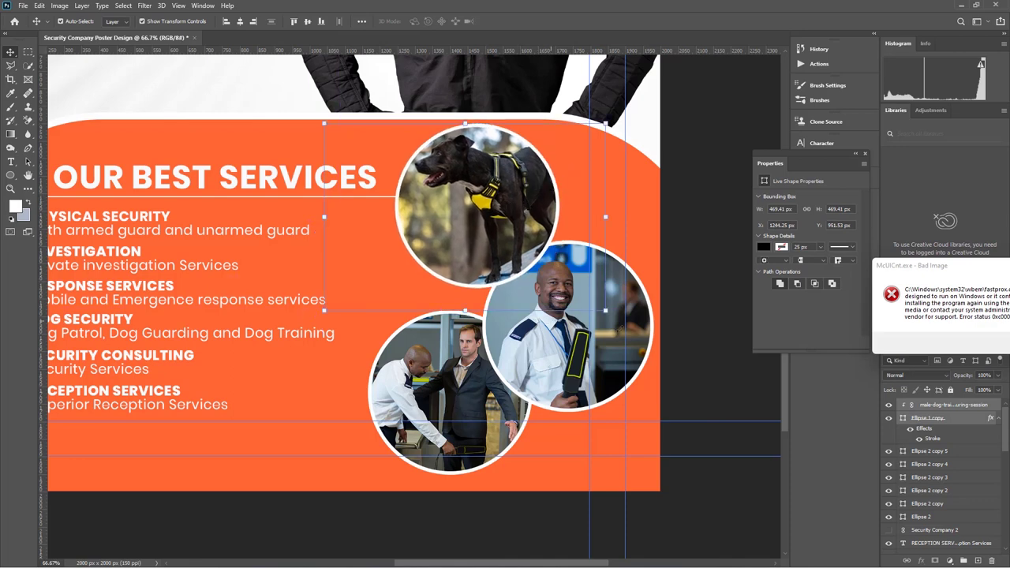
click(725, 364)
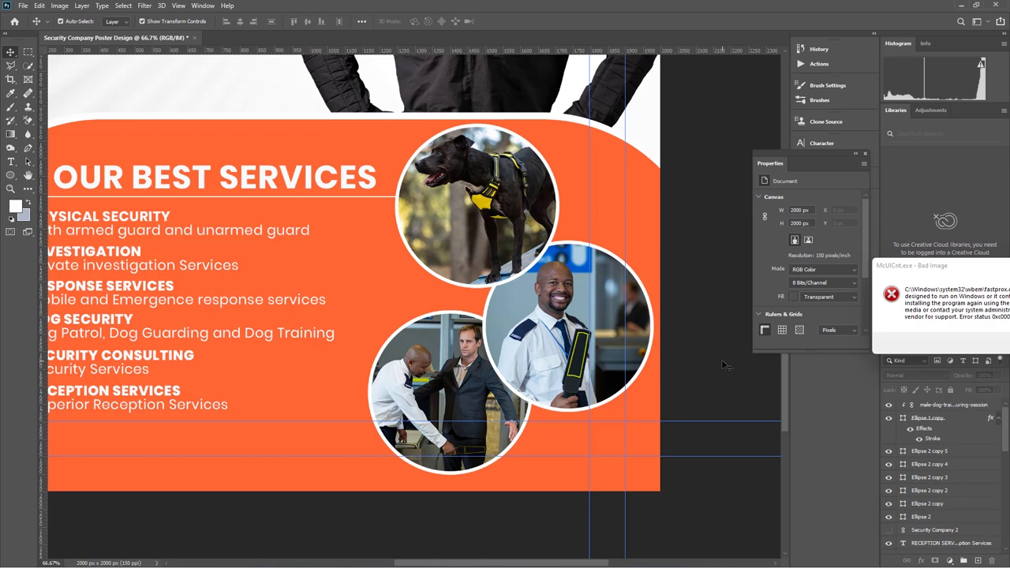
key(ctrl+minus)
Draw a white 1222 × 100 px rectangle at X 200, Y 1800 px with the Rectangle Tool
scroll(495, 428, down, 2)
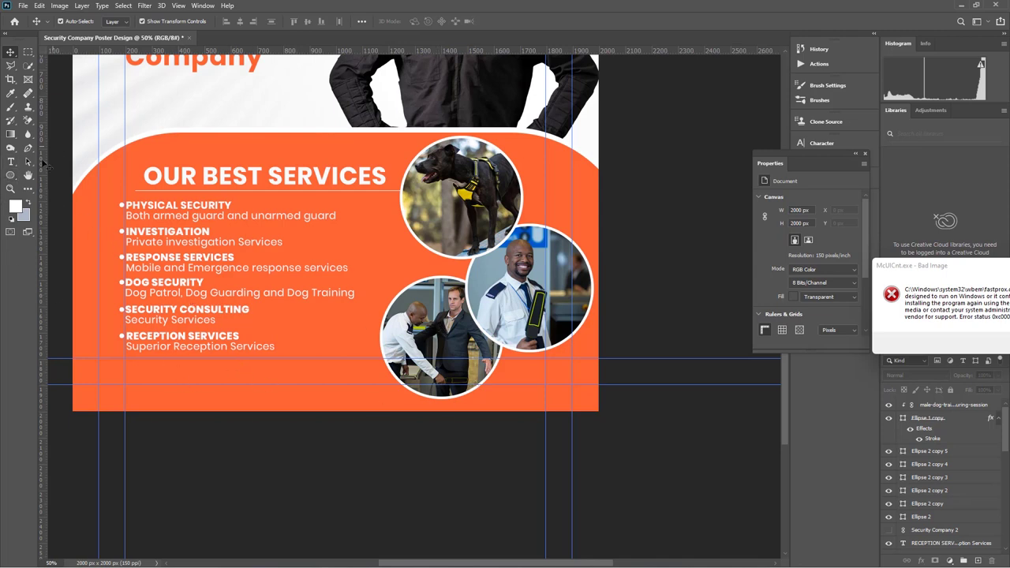
click(9, 177)
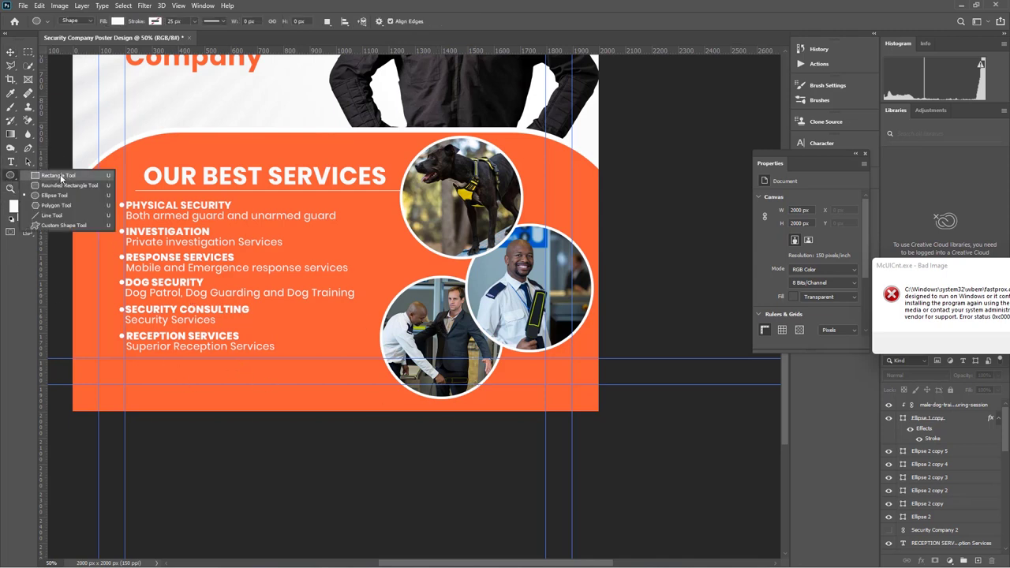
click(59, 175)
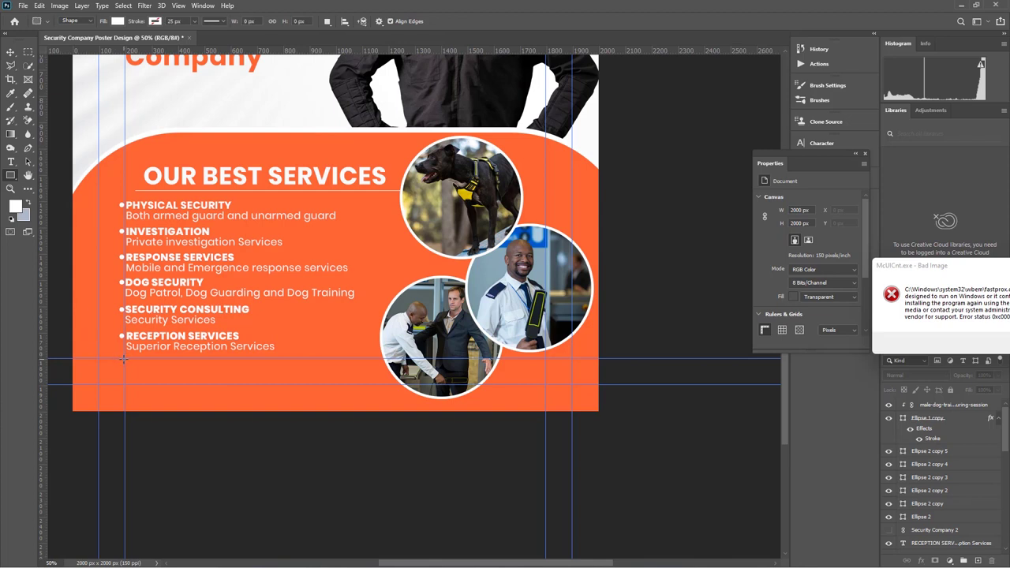
drag(123, 359, 447, 385)
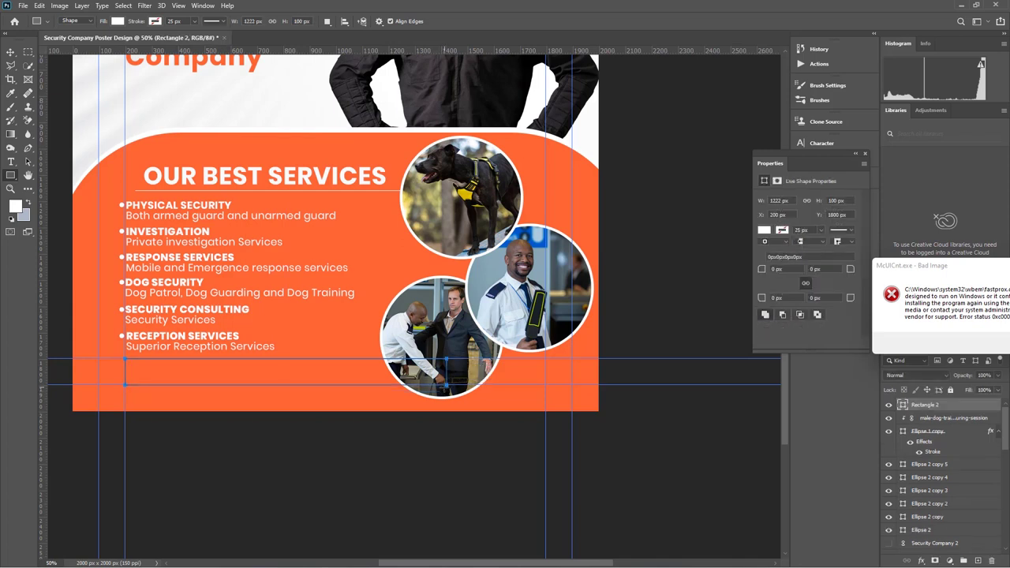
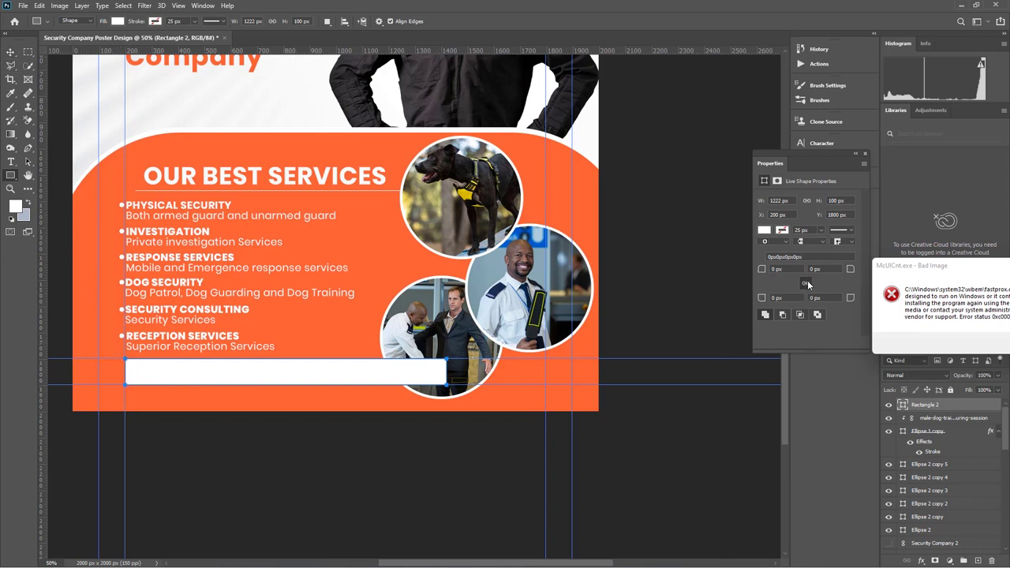
Round the white bottom bar's lower-left corner to a 59 px radius
drag(777, 297, 781, 300)
click(10, 52)
click(272, 466)
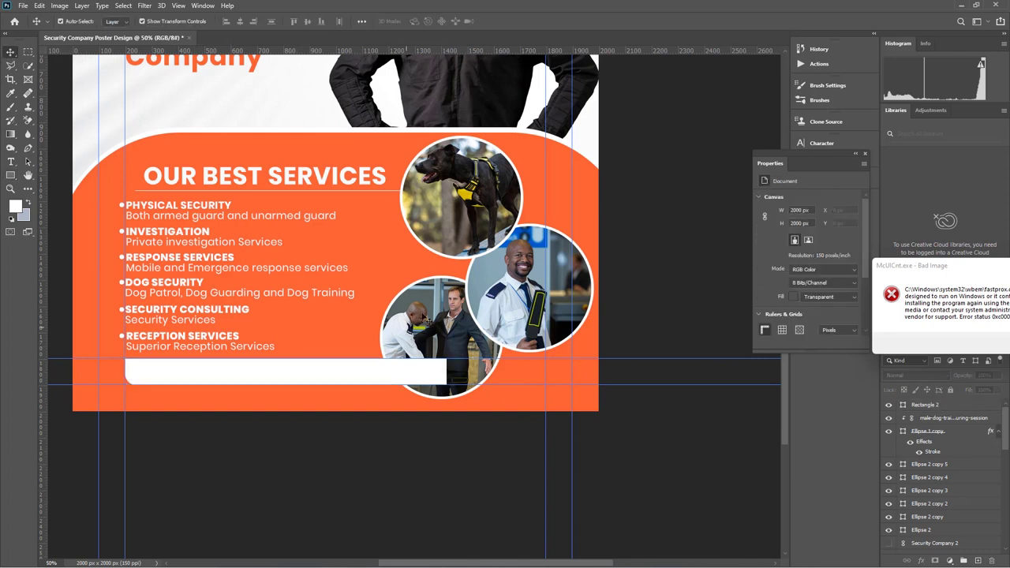
Bring the Ellipse 1 copy 2 photo circle in front of the white bar
click(436, 305)
scroll(967, 528, down, 2)
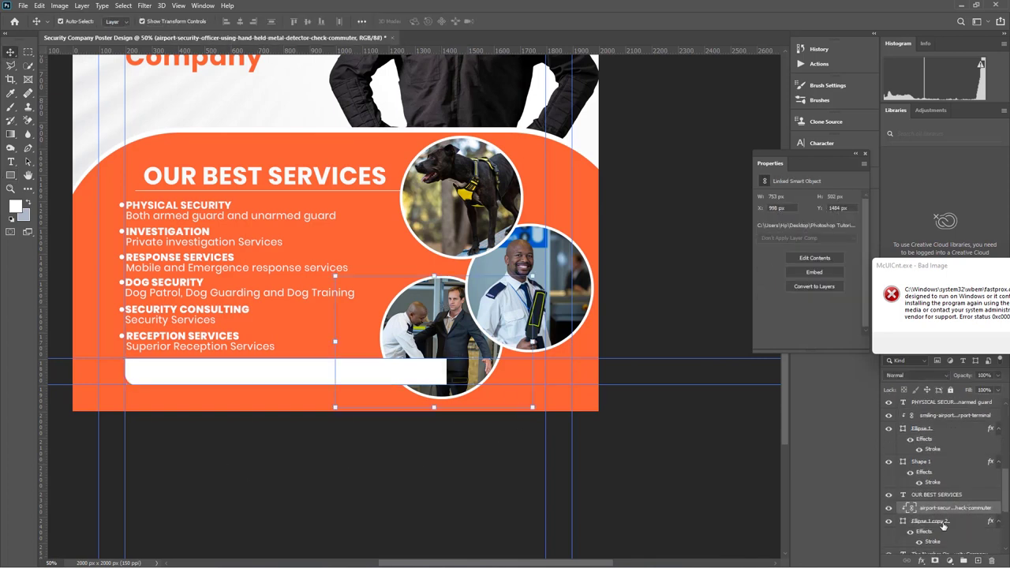
click(932, 522)
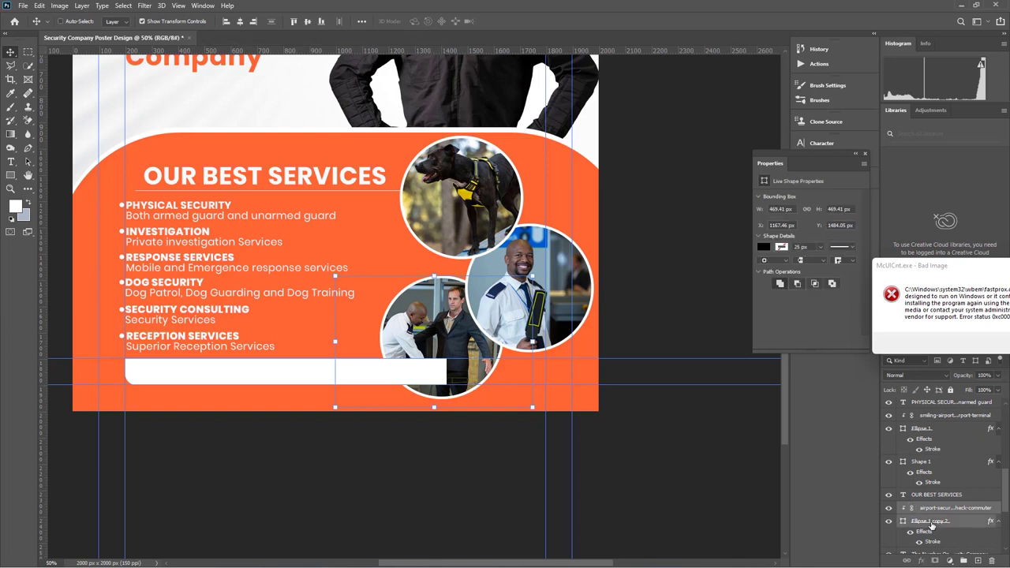
key(ctrl+shift+bracketright)
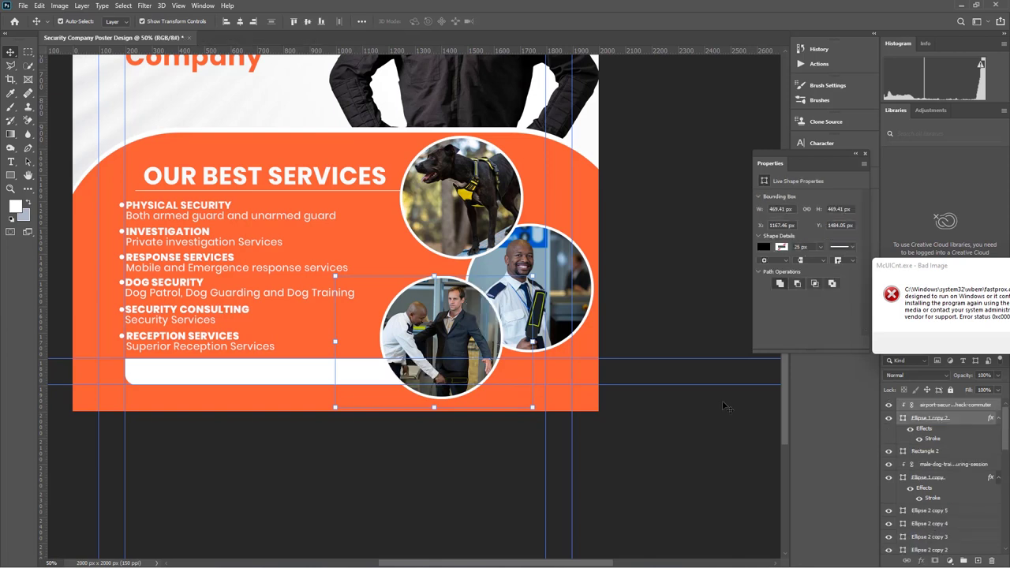
click(678, 482)
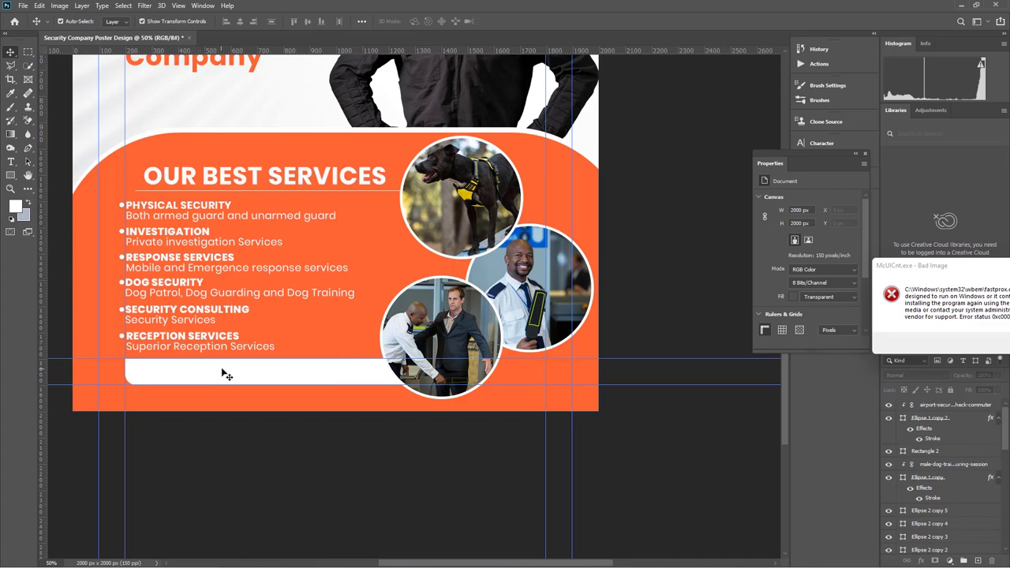
scroll(282, 377, up, 5)
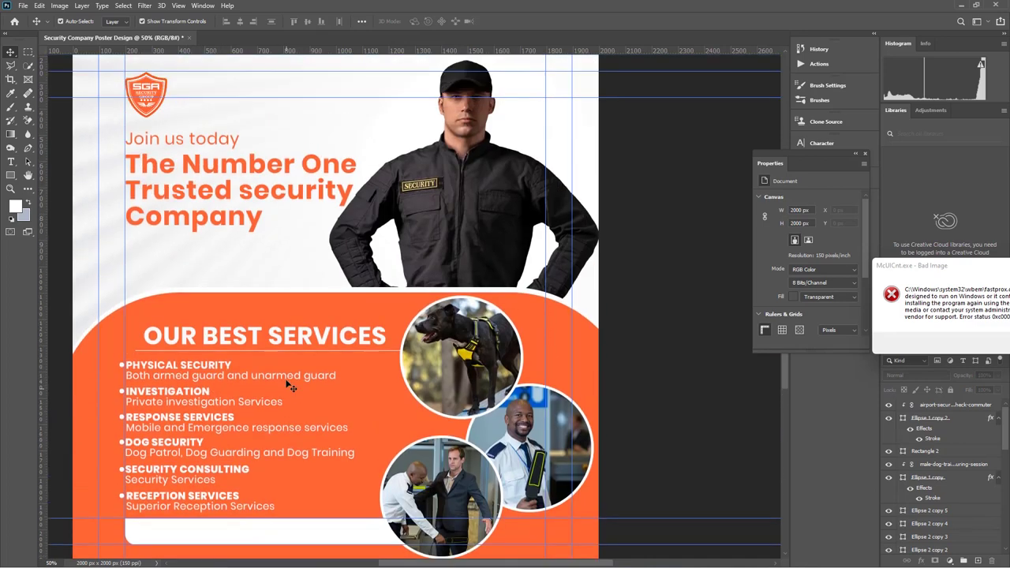
scroll(288, 384, down, 5)
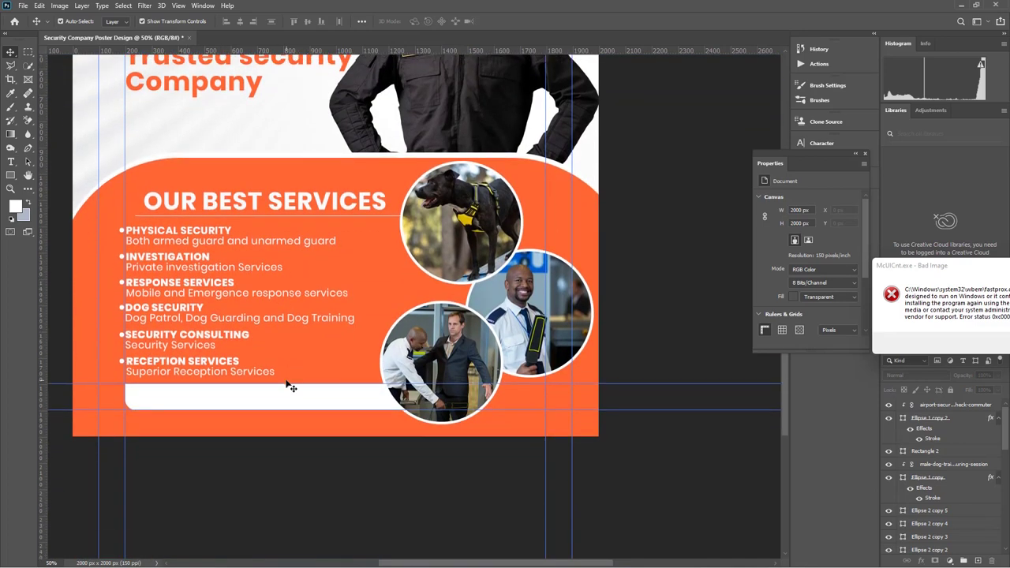
Place the instagram (1) icon file and shrink it into the bottom bar
click(23, 7)
click(71, 217)
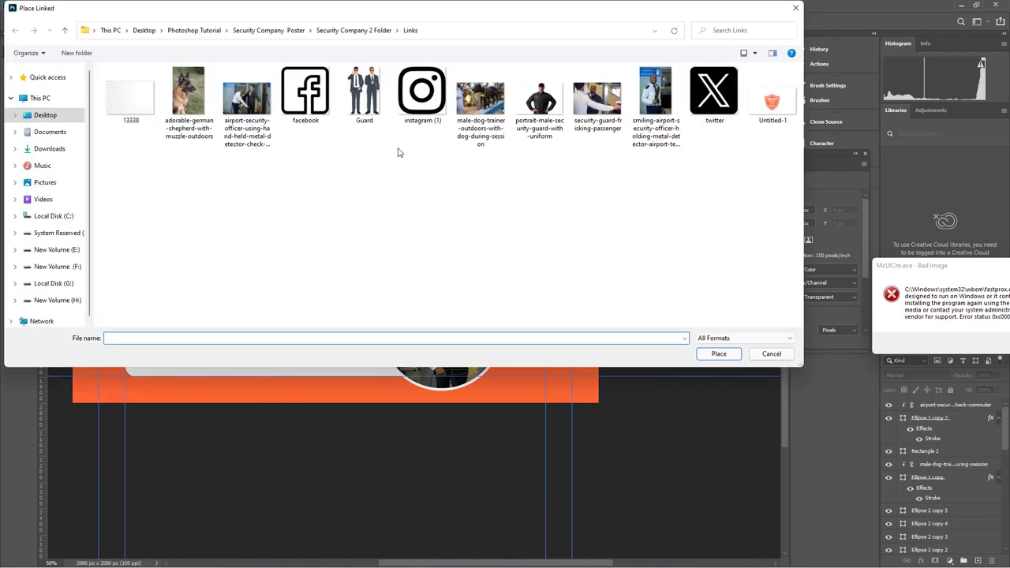
click(423, 93)
click(717, 353)
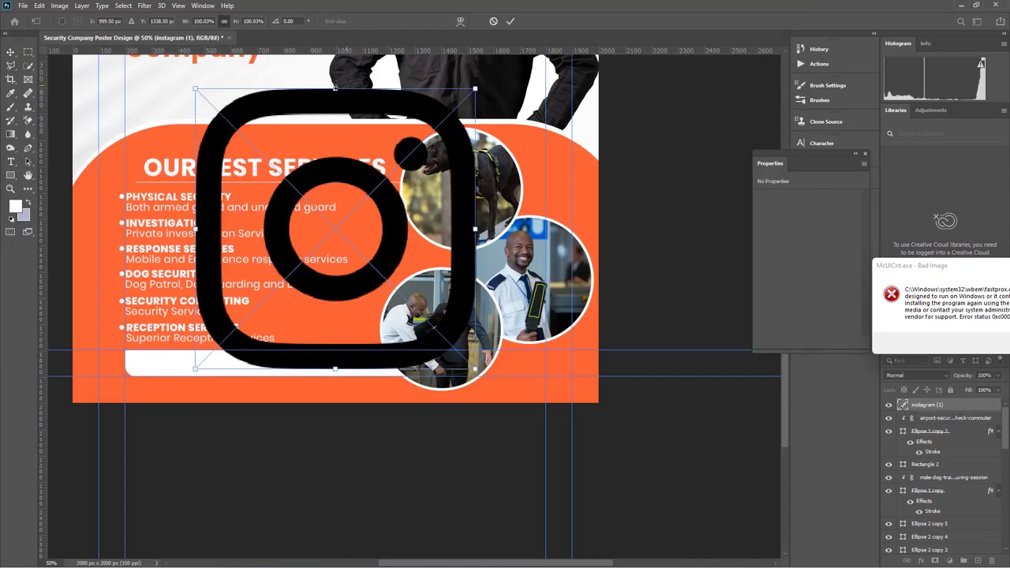
drag(335, 86, 142, 364)
click(509, 21)
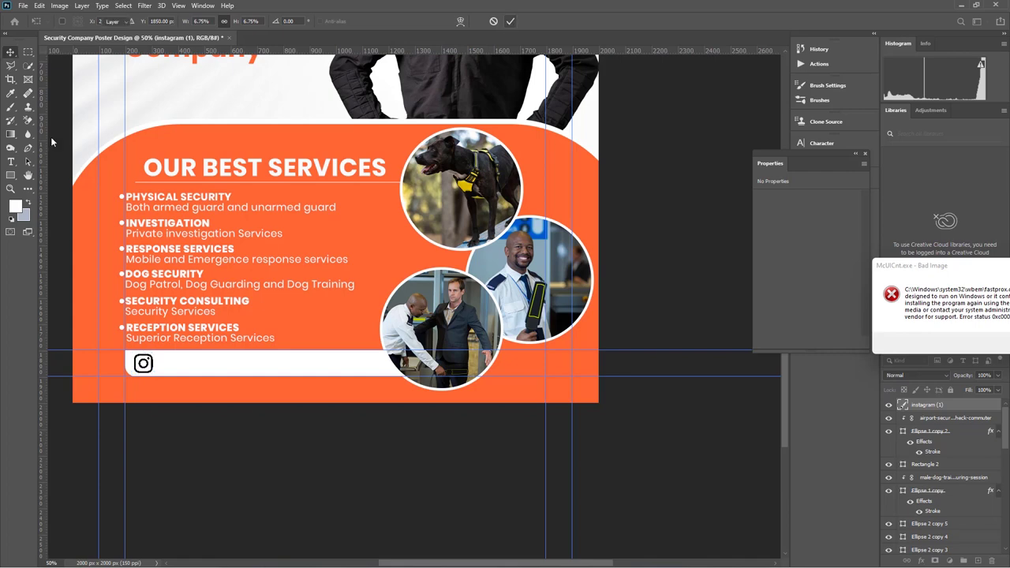
Place the facebook icon file and scale it beside the Instagram icon
click(24, 6)
click(43, 209)
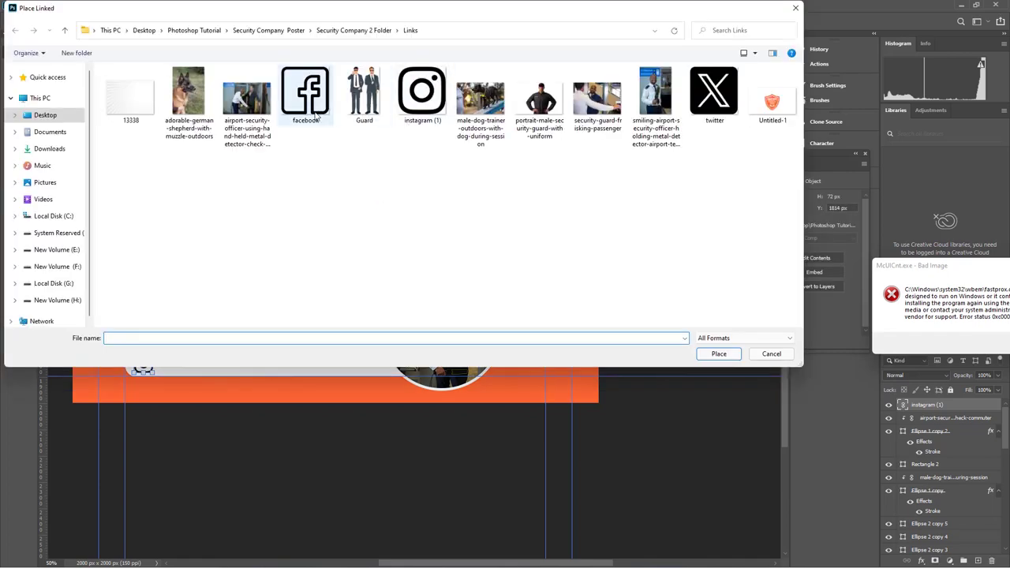
click(315, 115)
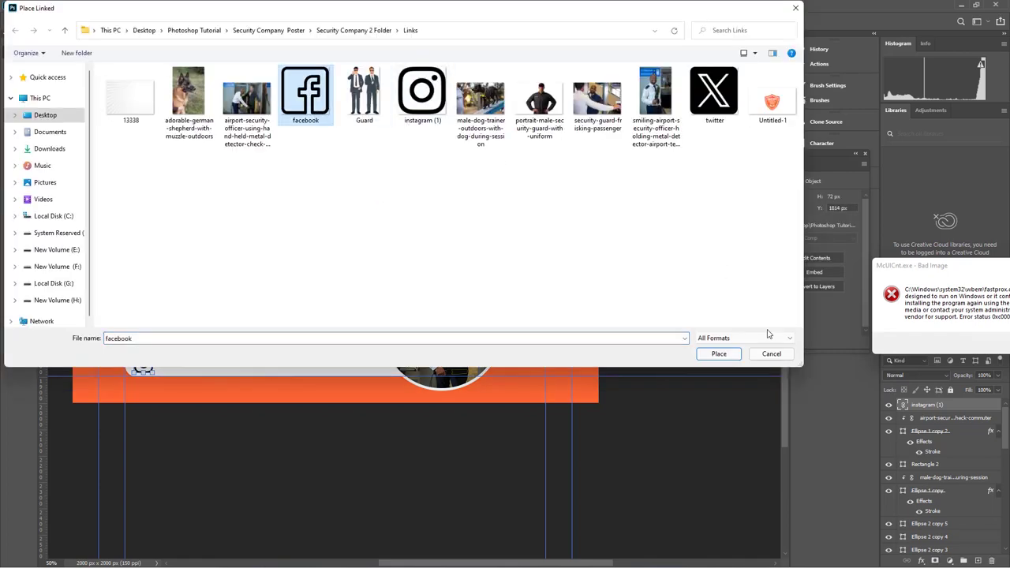
click(719, 354)
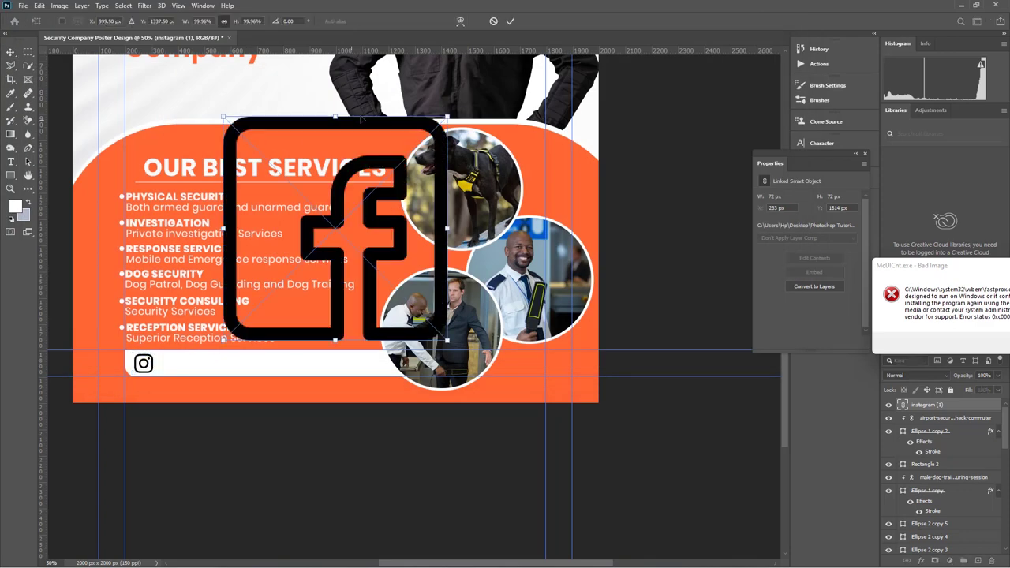
drag(335, 117, 168, 366)
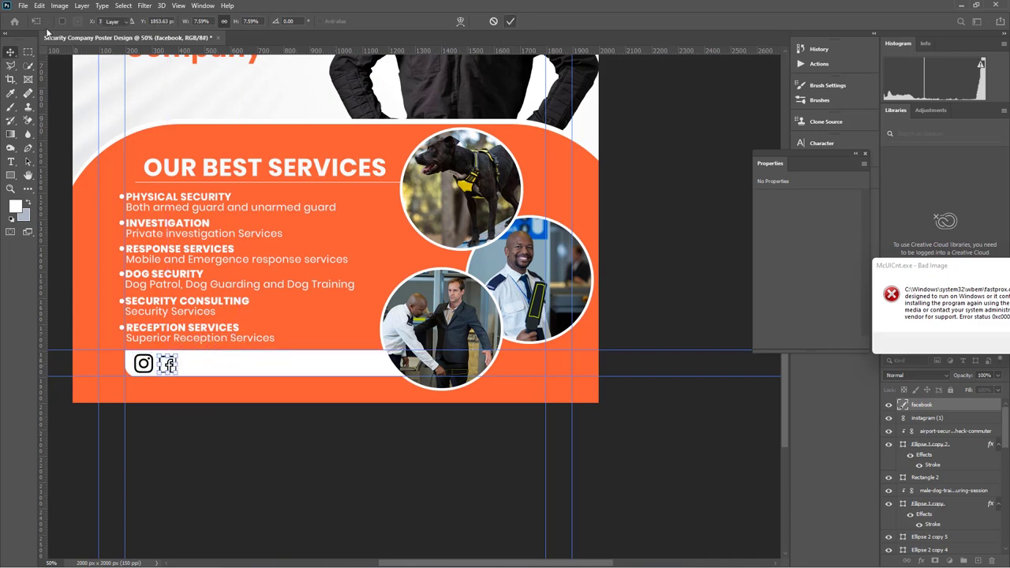
key(Return)
Place the twitter X logo and shrink it to match the other icons
click(22, 5)
key(Escape)
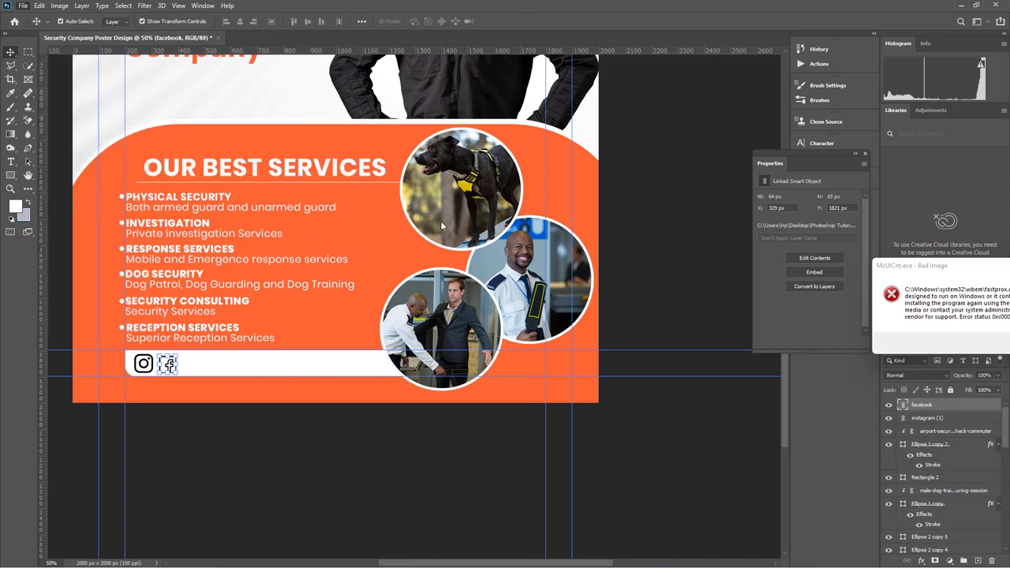
key(Return)
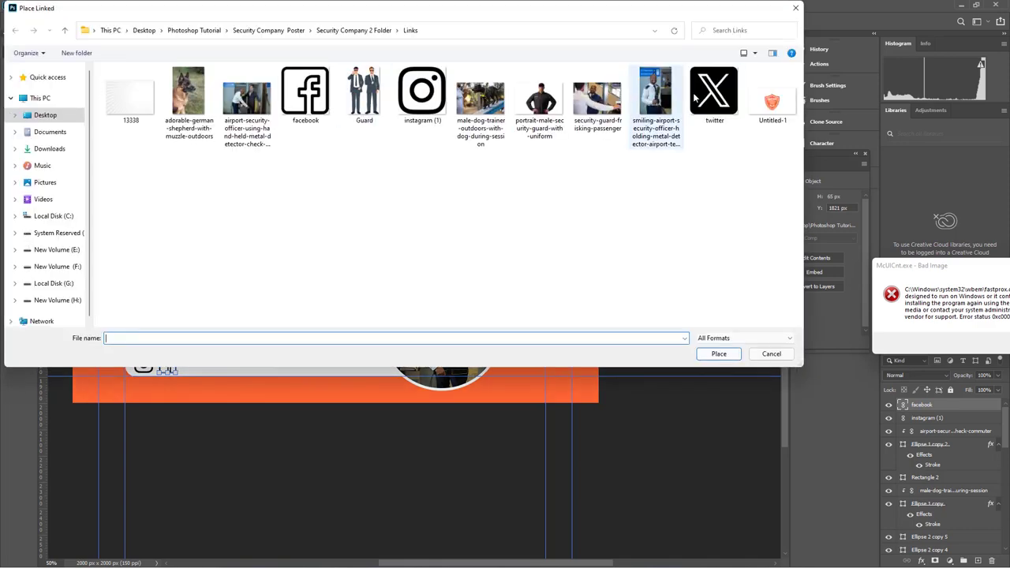
double_click(696, 94)
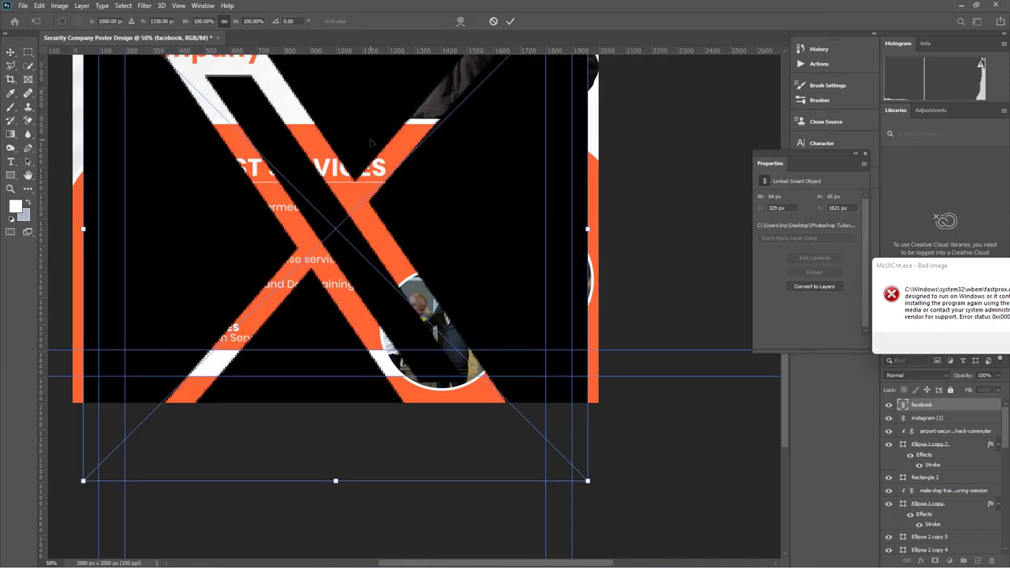
drag(336, 479, 335, 238)
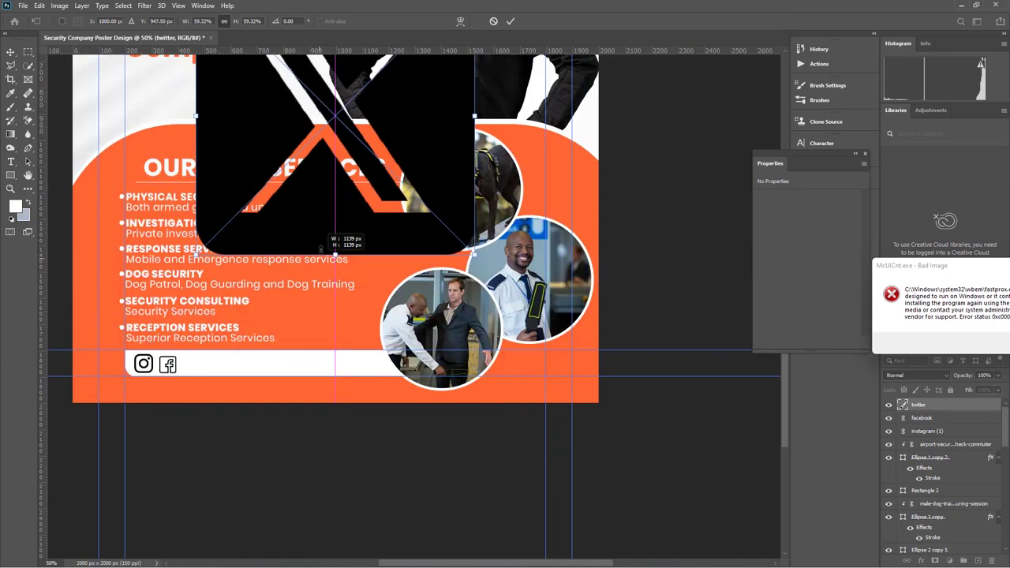
drag(344, 173, 337, 281)
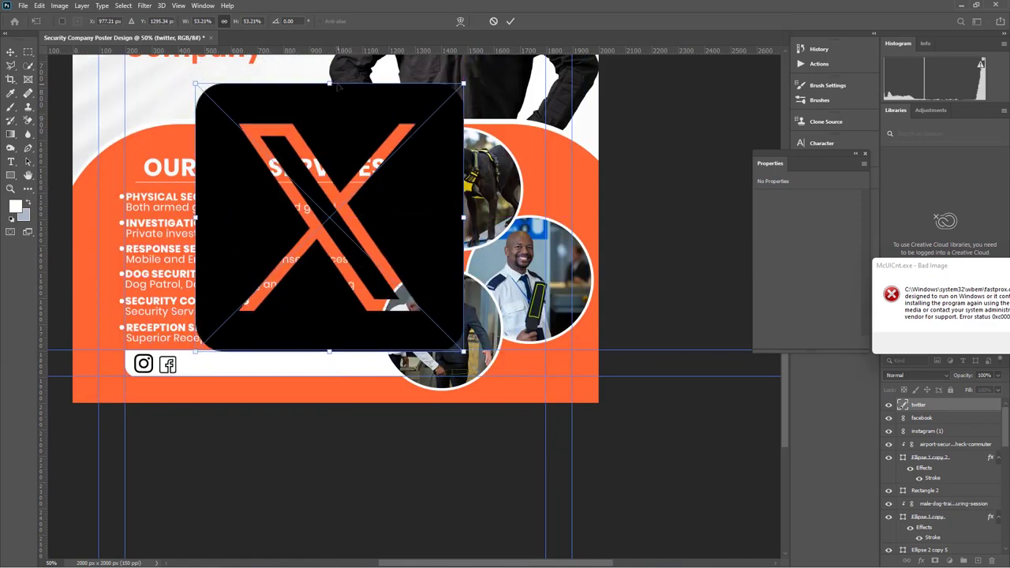
drag(339, 87, 190, 362)
click(511, 23)
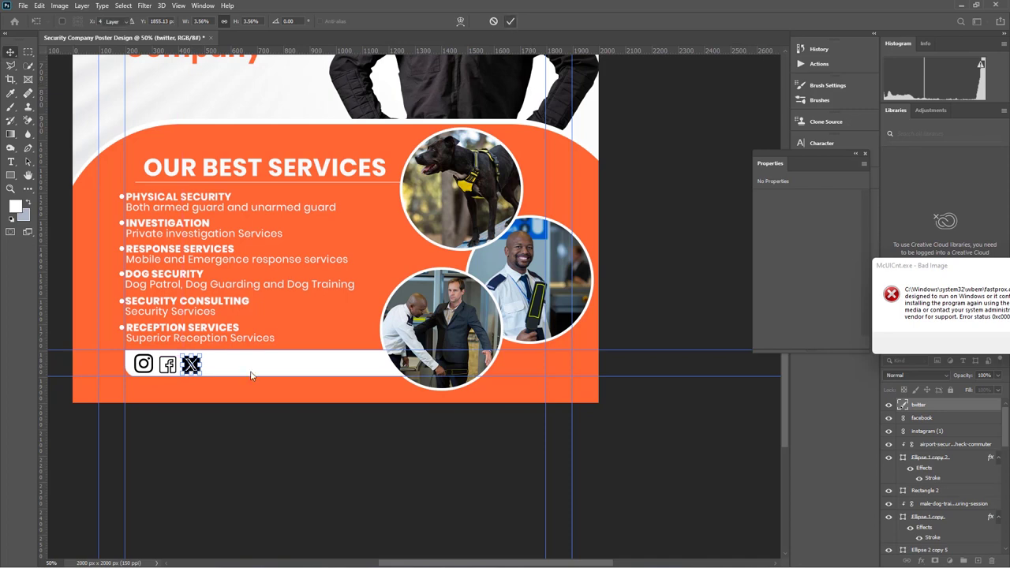
shift+click(144, 371)
Select the twitter, facebook and instagram layers and align their vertical centers
shift+click(168, 367)
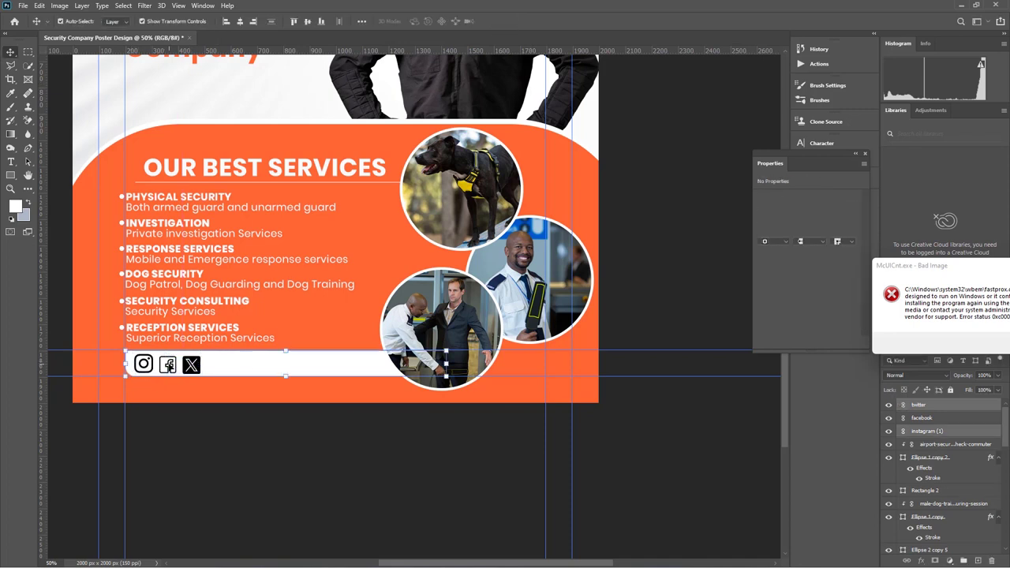
shift+click(168, 367)
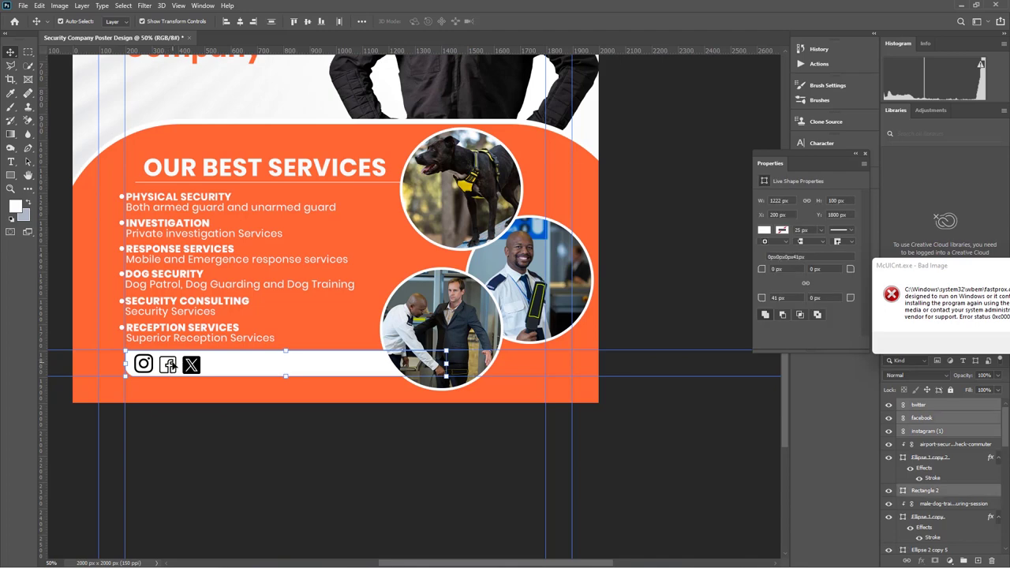
key(ctrl+plus)
key(ctrl+plus)
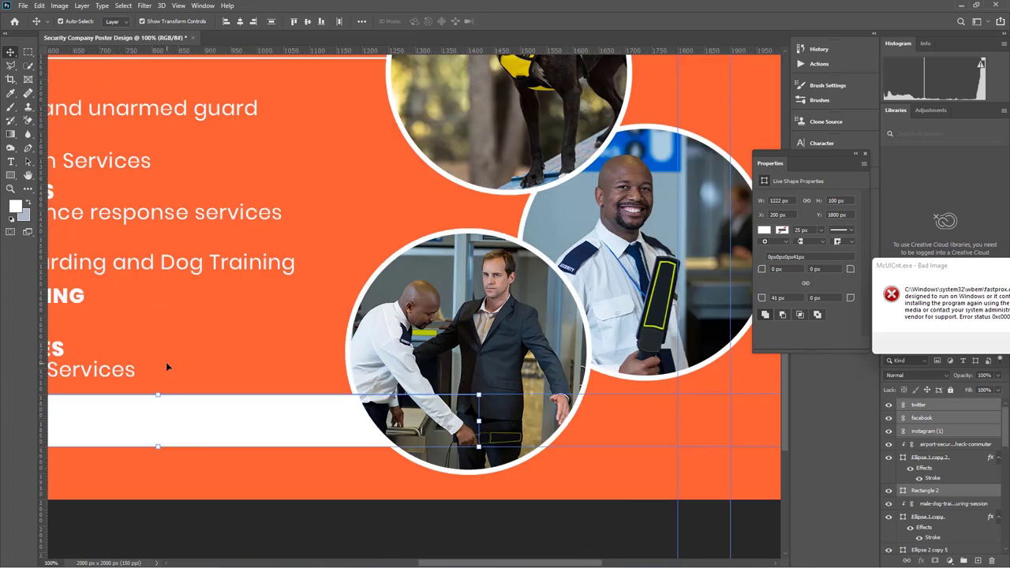
click(27, 174)
drag(63, 315, 522, 216)
click(9, 54)
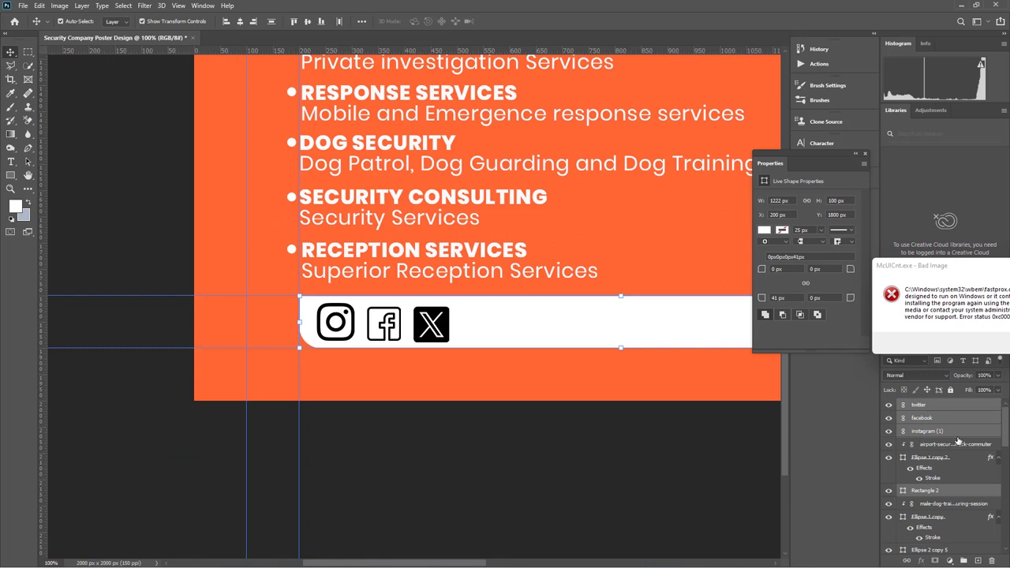
click(627, 507)
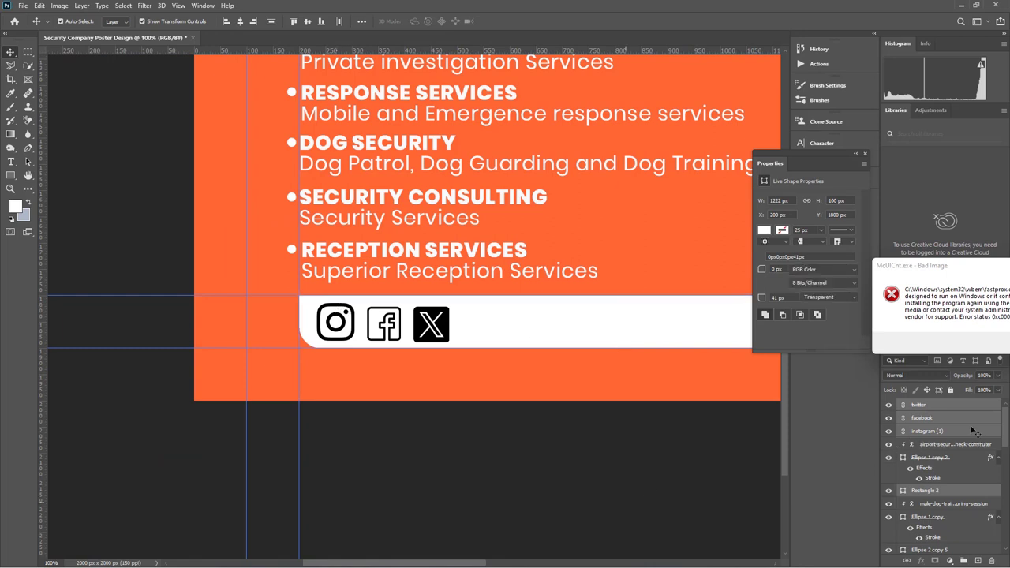
click(930, 403)
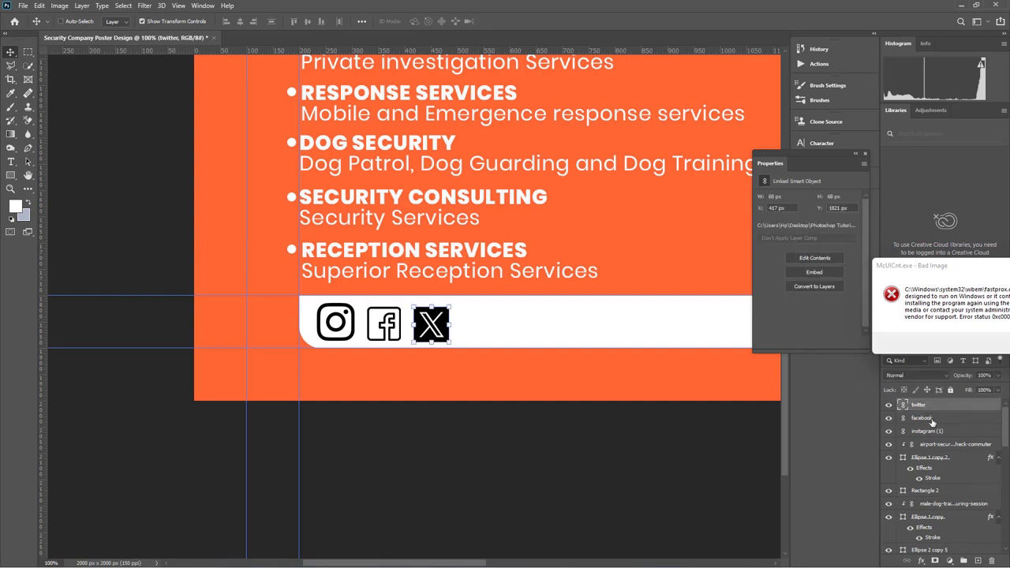
shift+click(923, 418)
shift+click(934, 433)
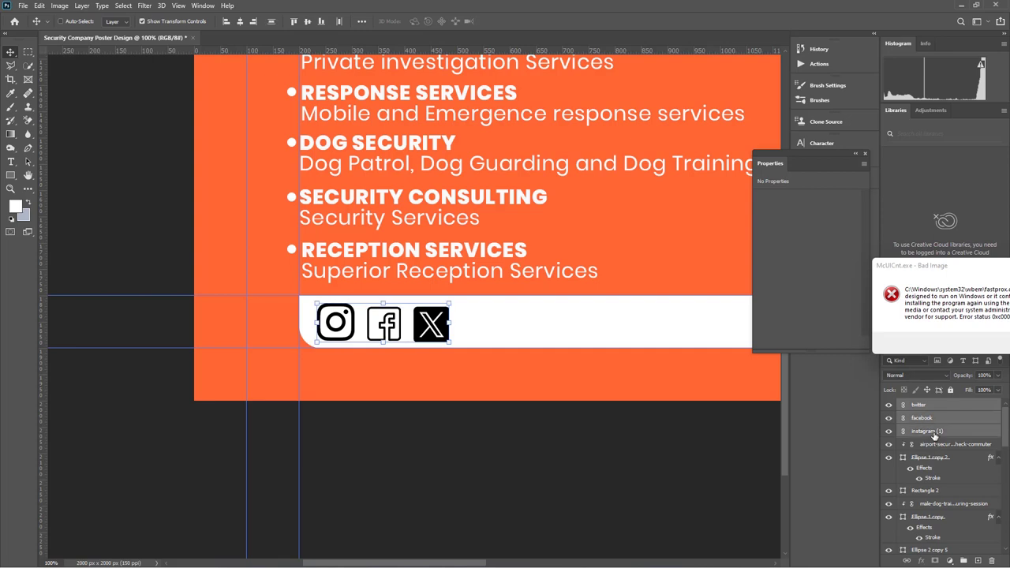
click(307, 21)
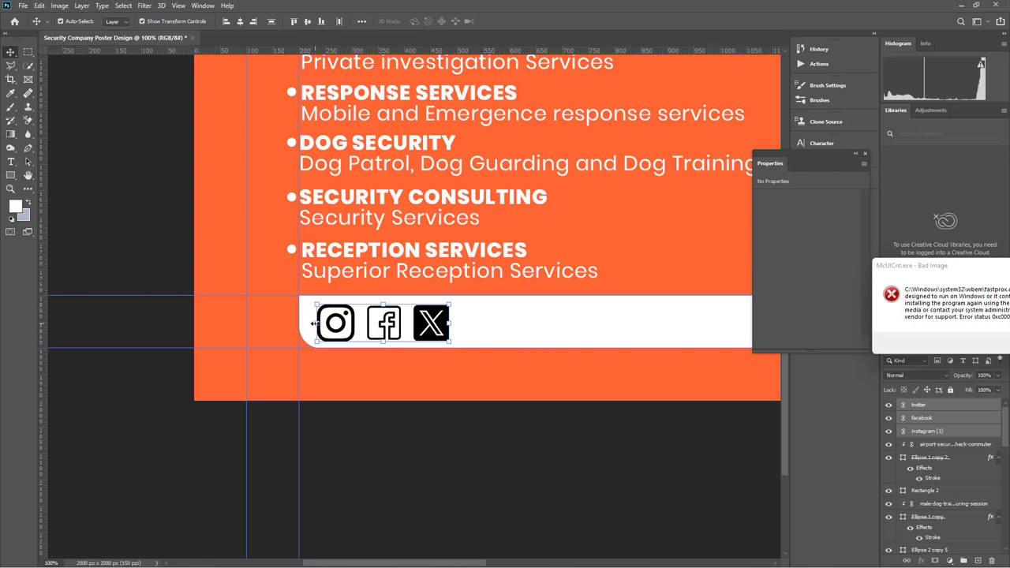
Scale the three icons to about 81% from the left handle and commit
drag(314, 323, 341, 324)
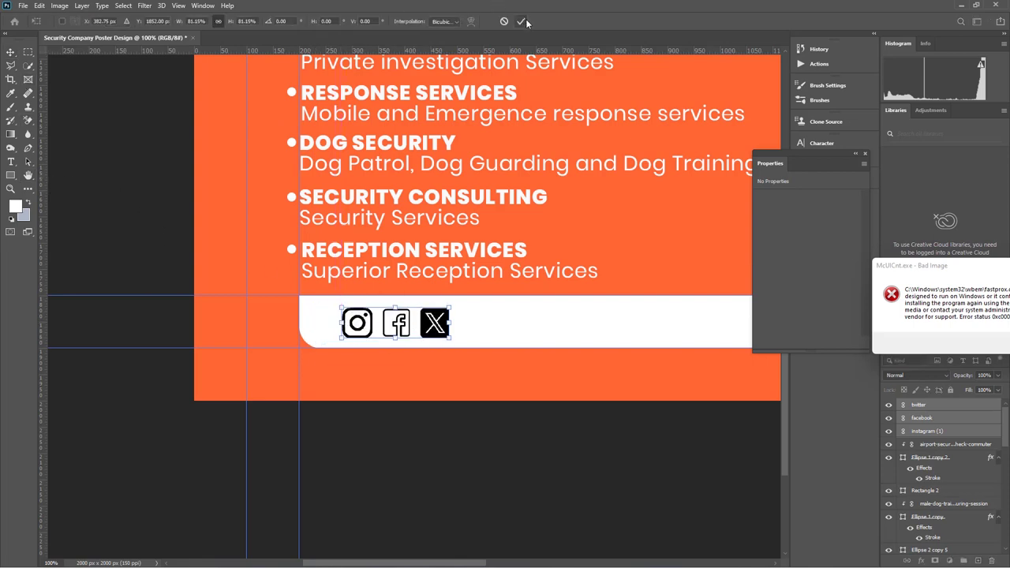
click(27, 174)
key(Return)
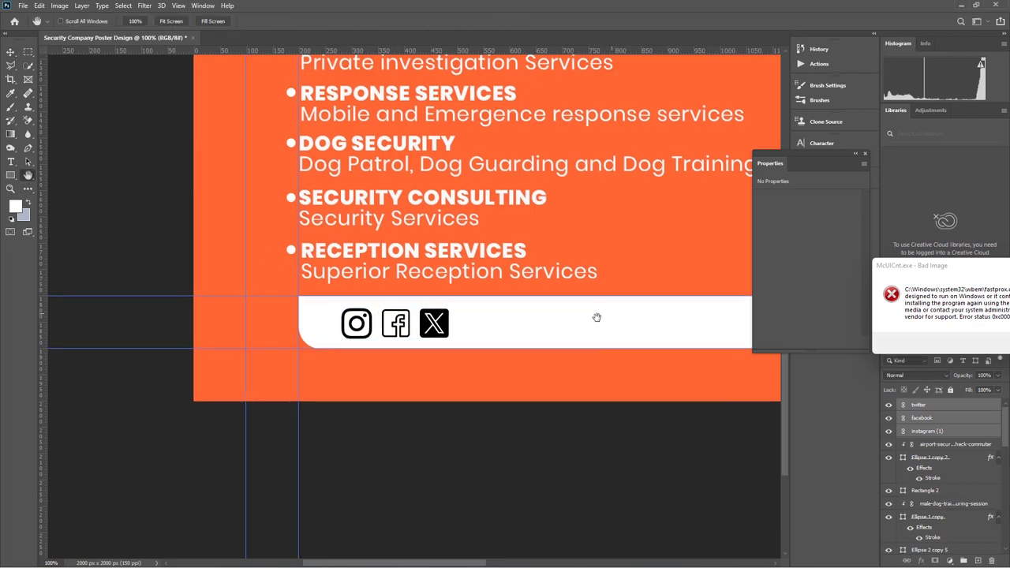
drag(594, 316, 430, 345)
click(10, 52)
Duplicate the RECEPTION SERVICES text and retype the copy as 'Sgasecurity'
scroll(328, 363, up, 5)
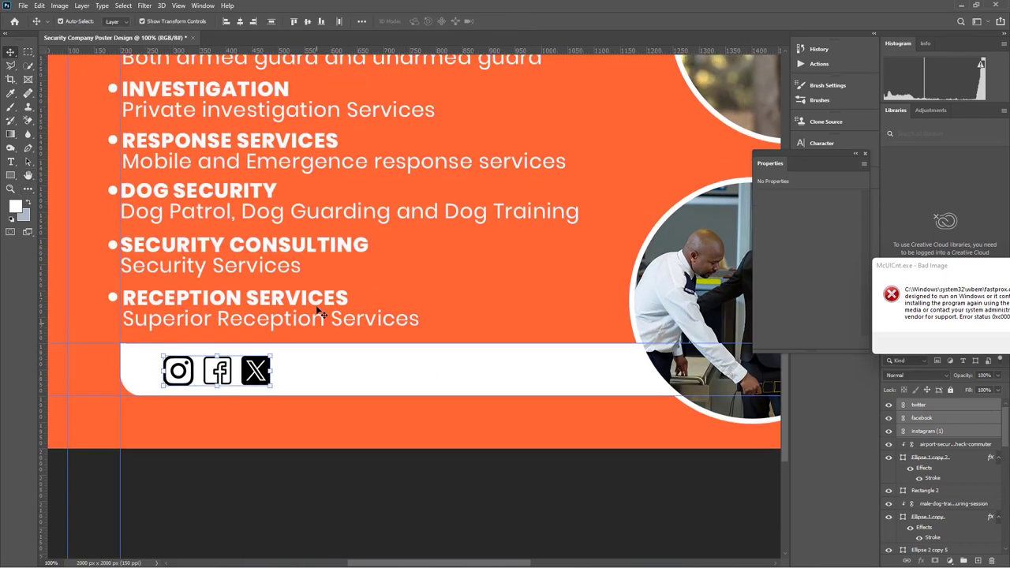
scroll(327, 314, up, 8)
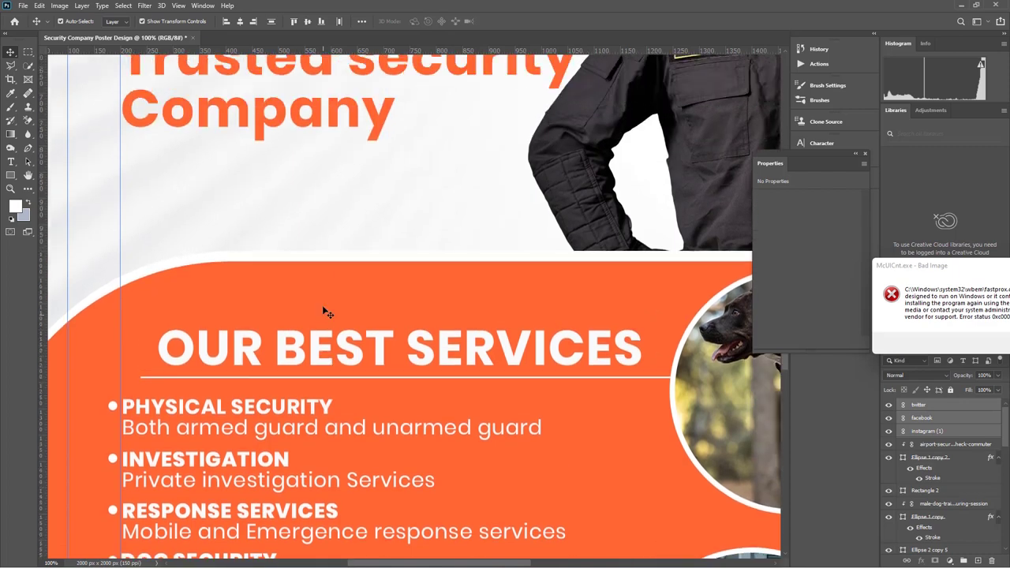
scroll(328, 314, up, 3)
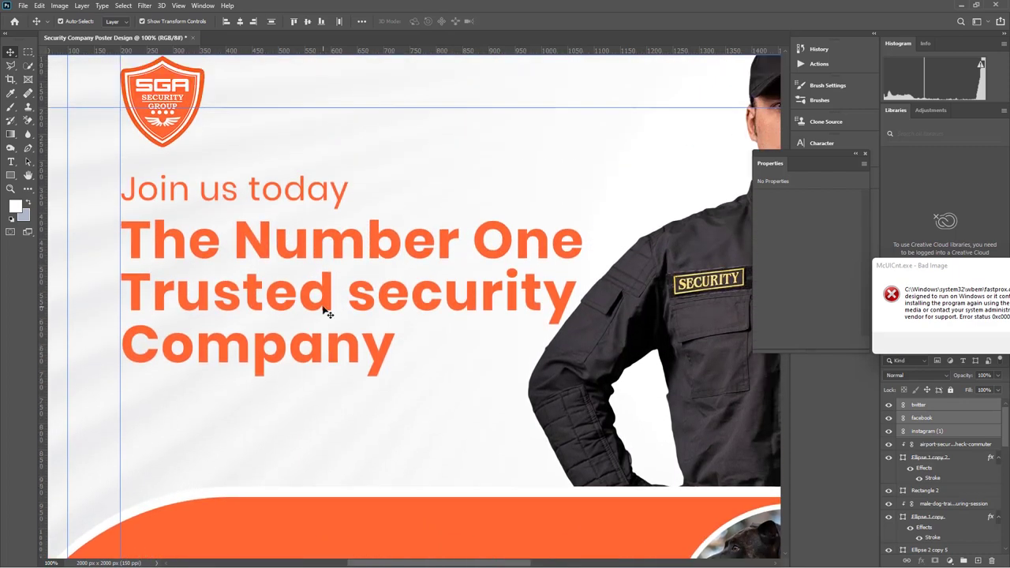
scroll(328, 313, down, 4)
scroll(327, 313, down, 10)
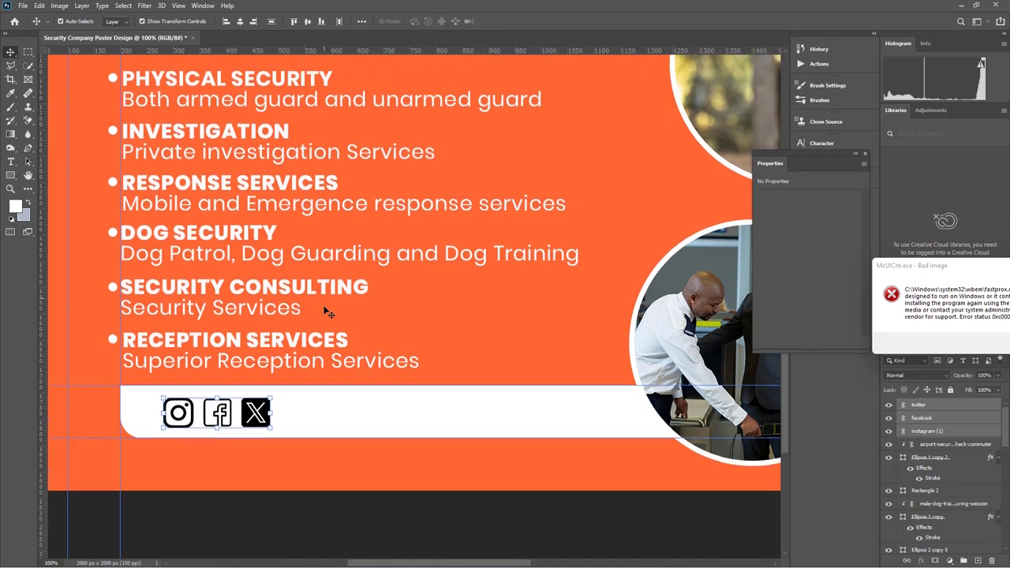
click(187, 357)
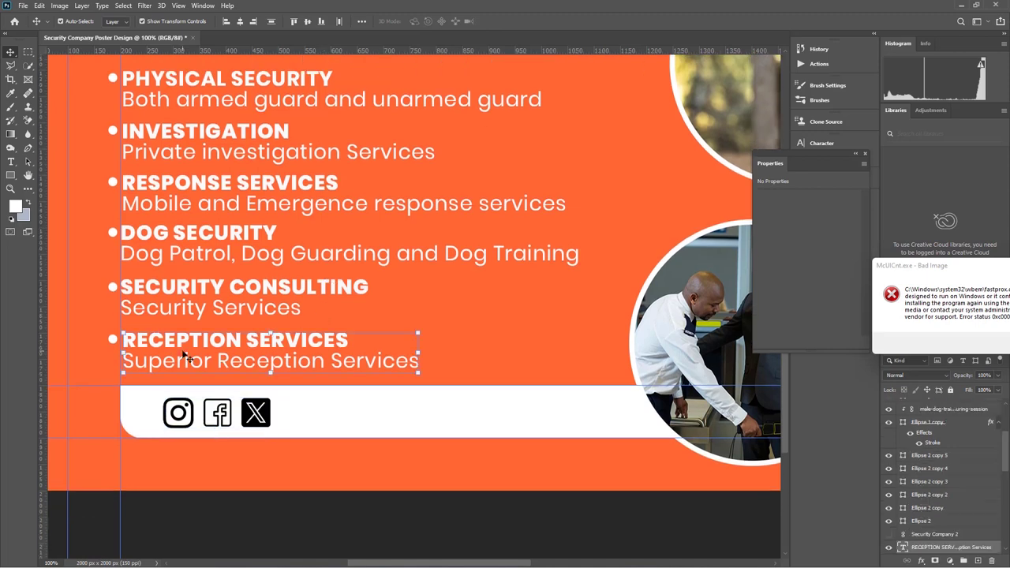
drag(187, 357, 449, 330)
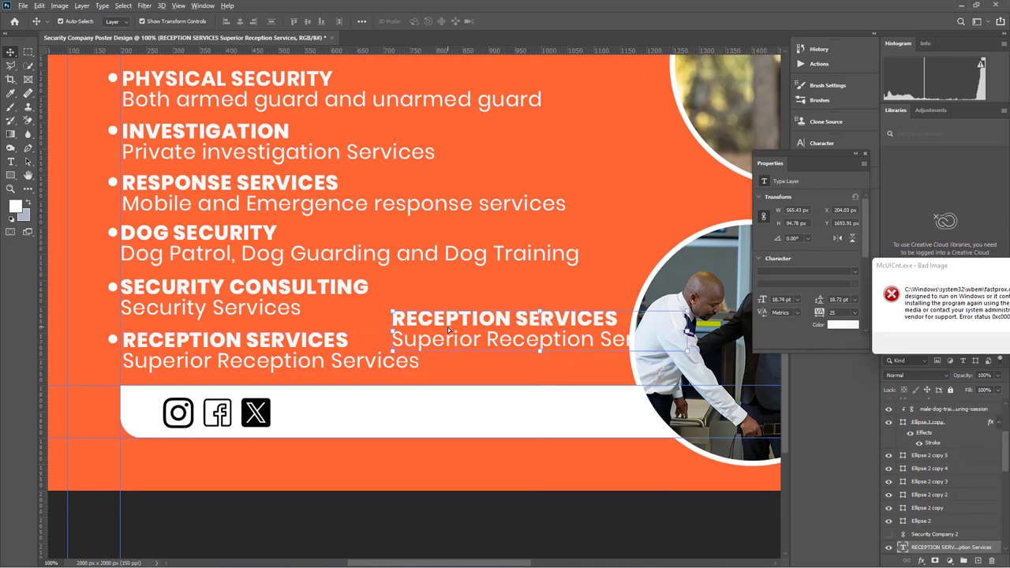
double_click(447, 326)
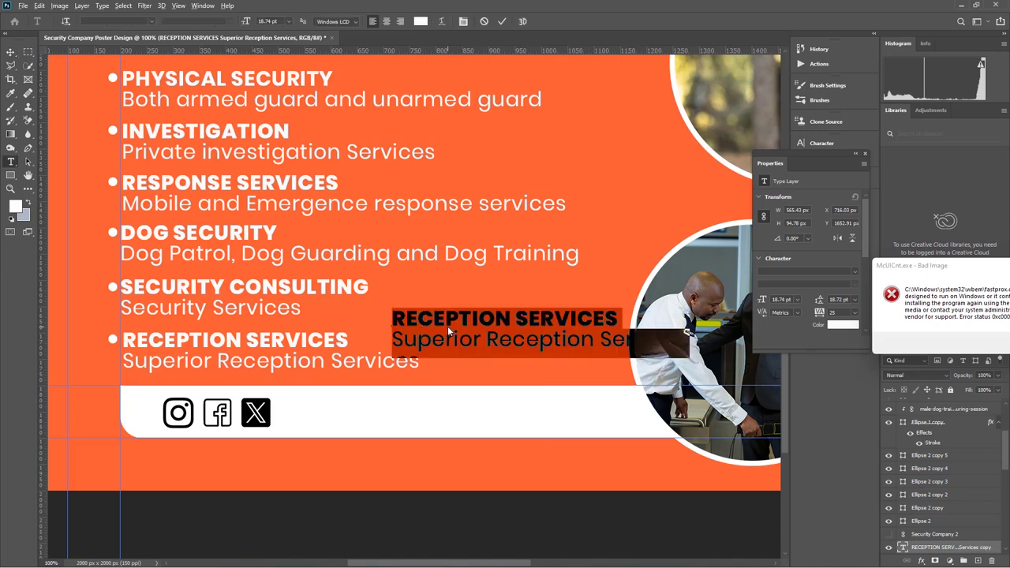
click(447, 326)
key(ctrl+a)
text(S)
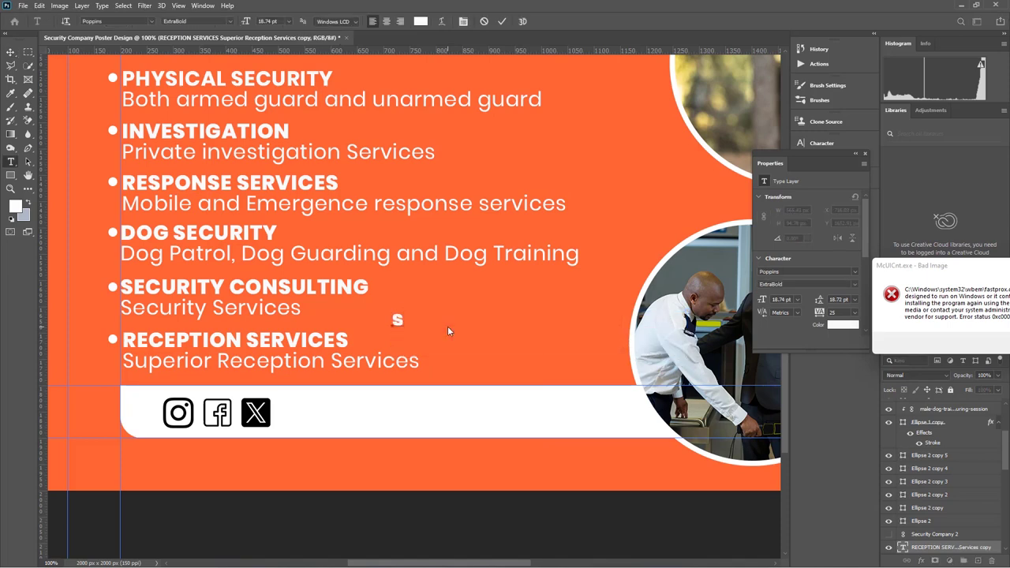
text(gasecurity)
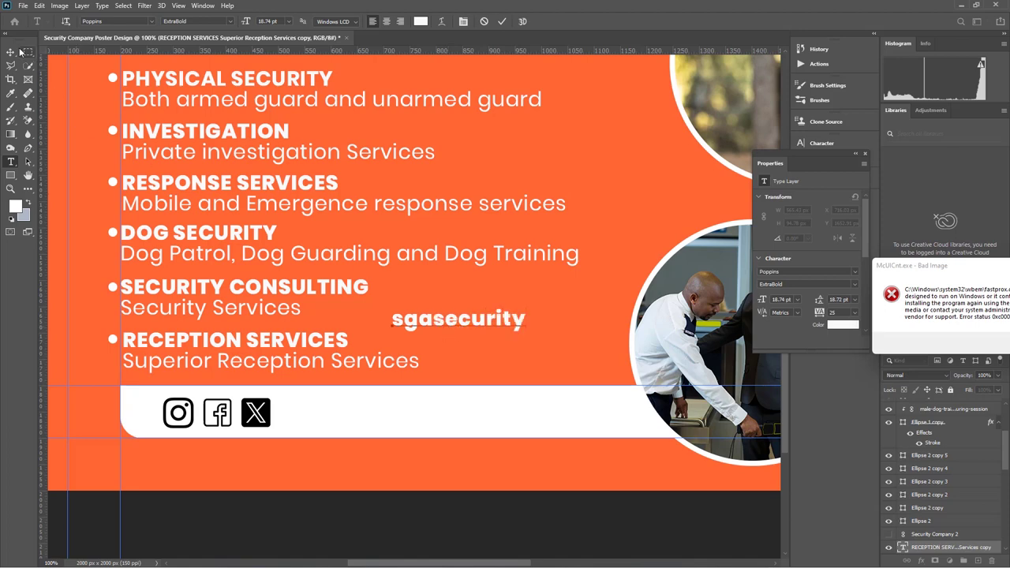
click(13, 52)
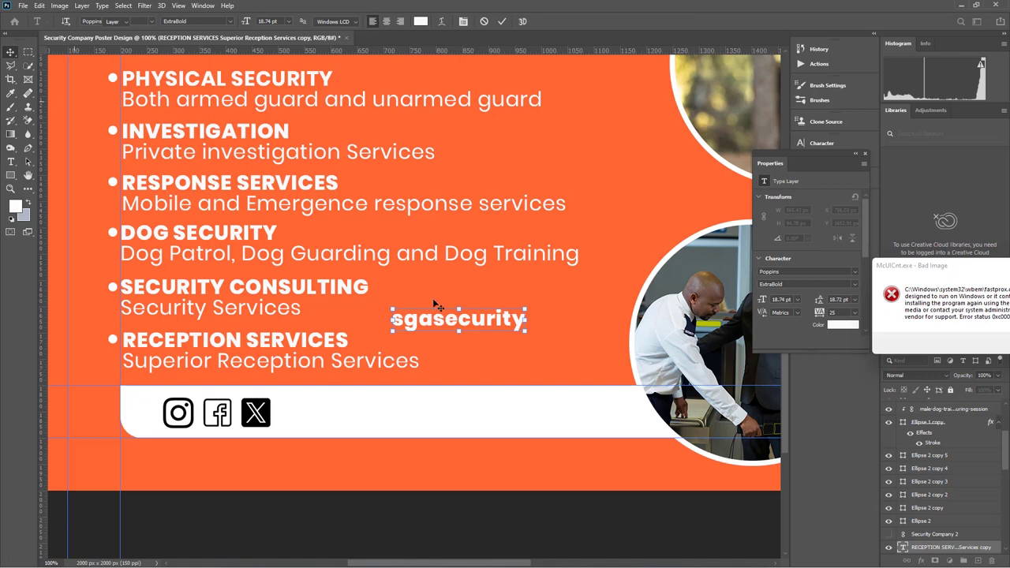
Move the sgasecurity text down into the white bottom bar
key(t)
double_click(489, 322)
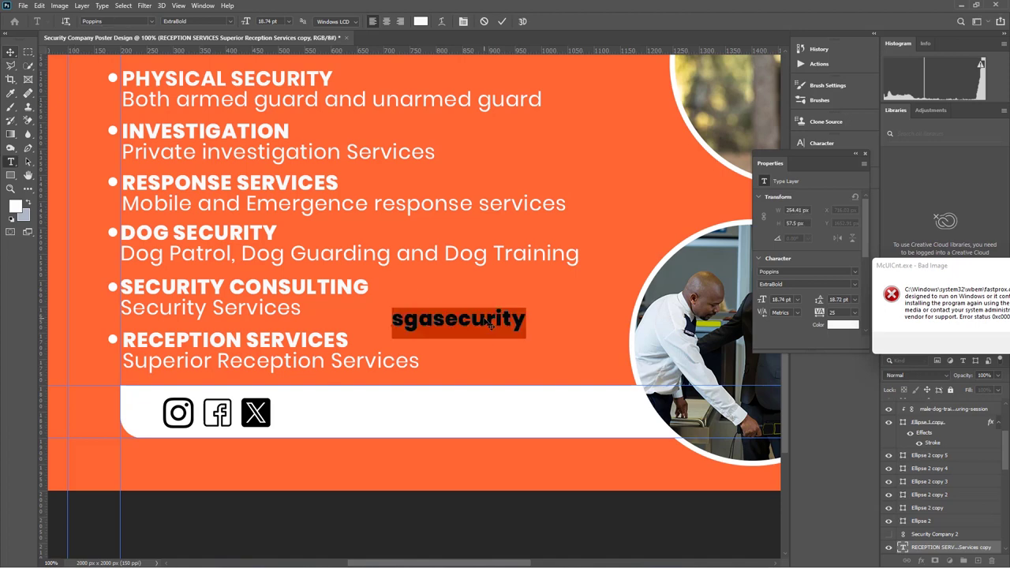
click(10, 52)
drag(477, 325, 378, 418)
click(379, 419)
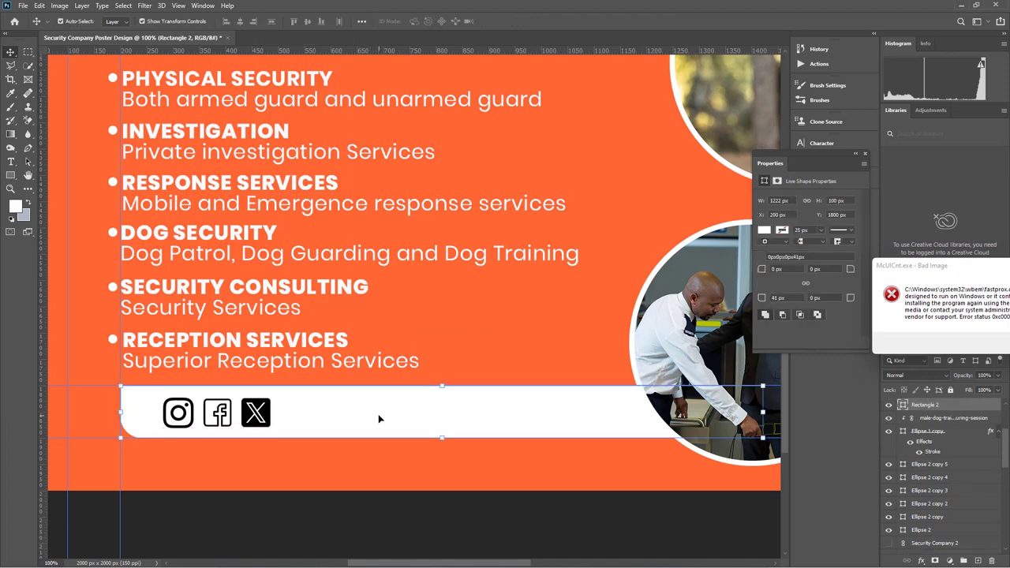
key(ctrl+z)
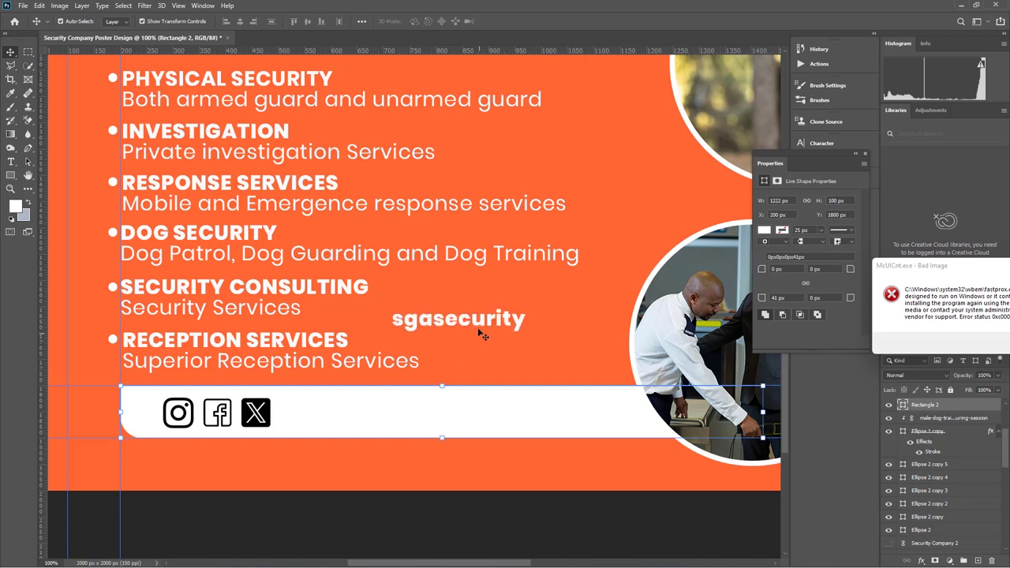
drag(452, 360, 388, 418)
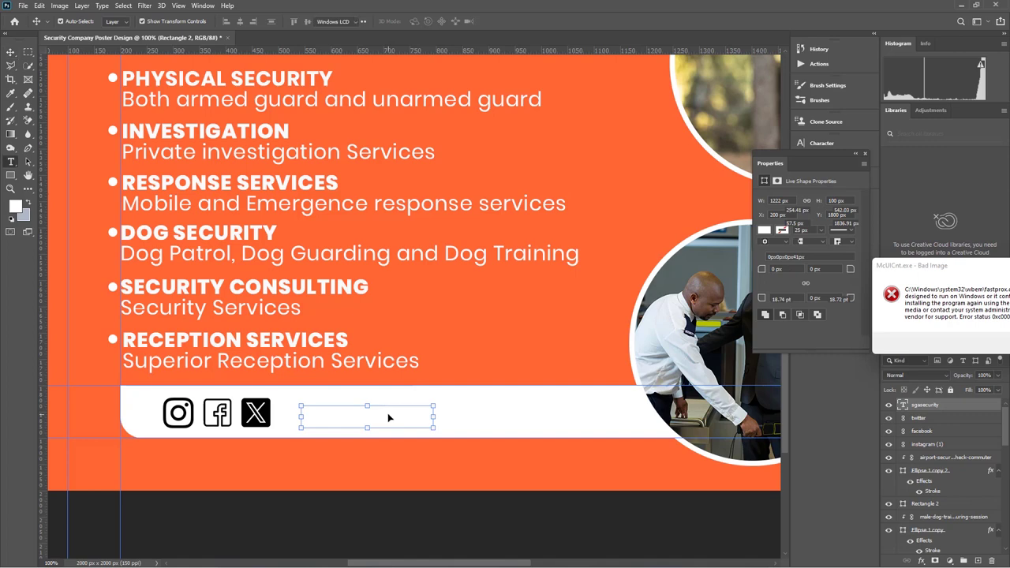
Color the handle text ff6634 orange and scale it beside the social icons
double_click(387, 412)
click(421, 21)
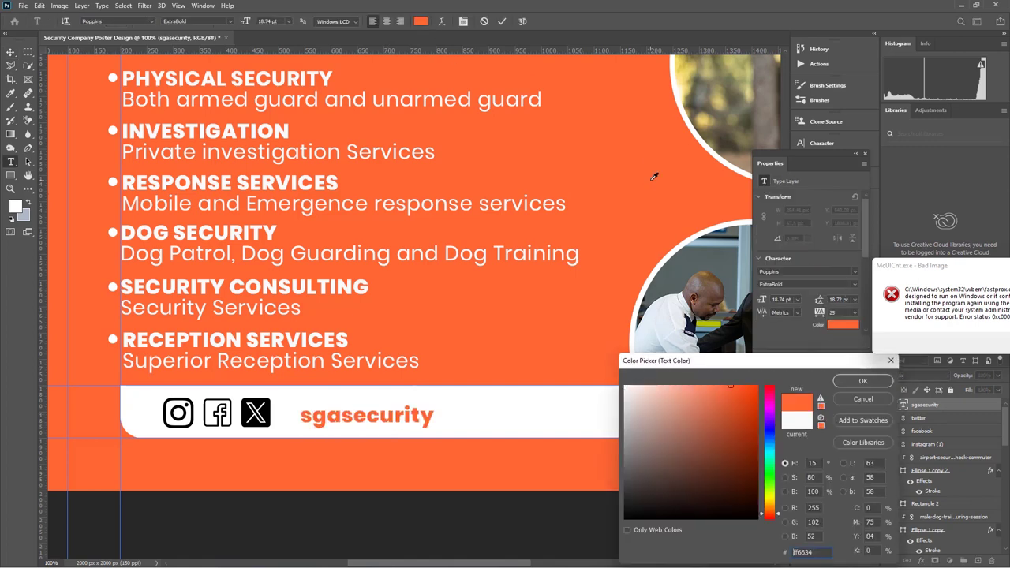
click(852, 381)
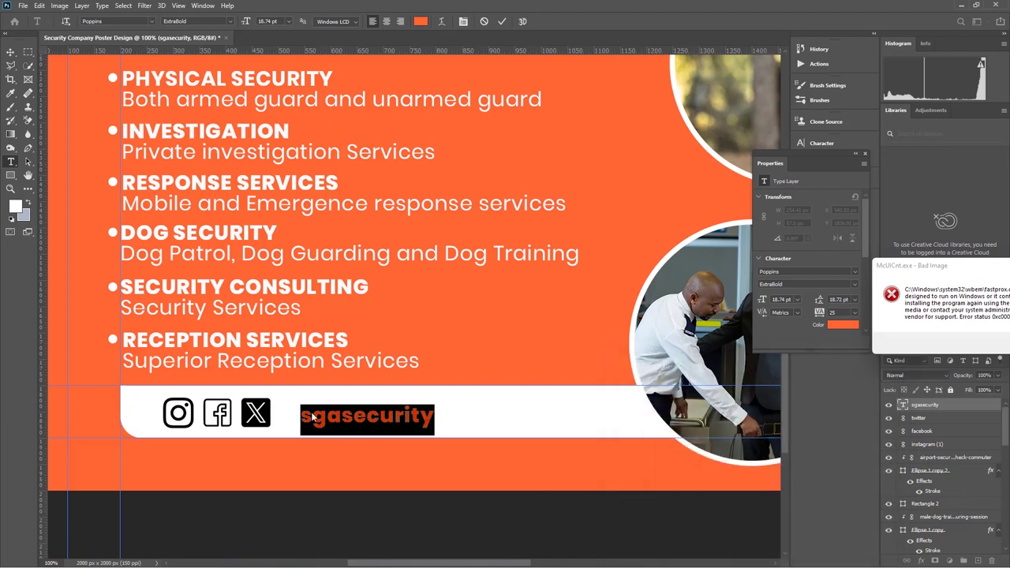
click(10, 55)
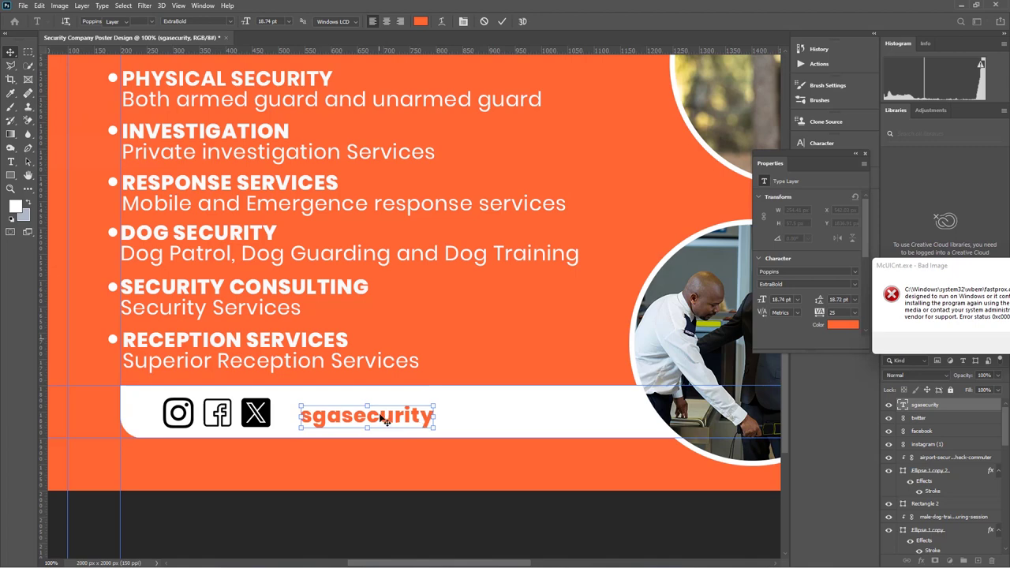
drag(385, 418, 503, 413)
click(520, 22)
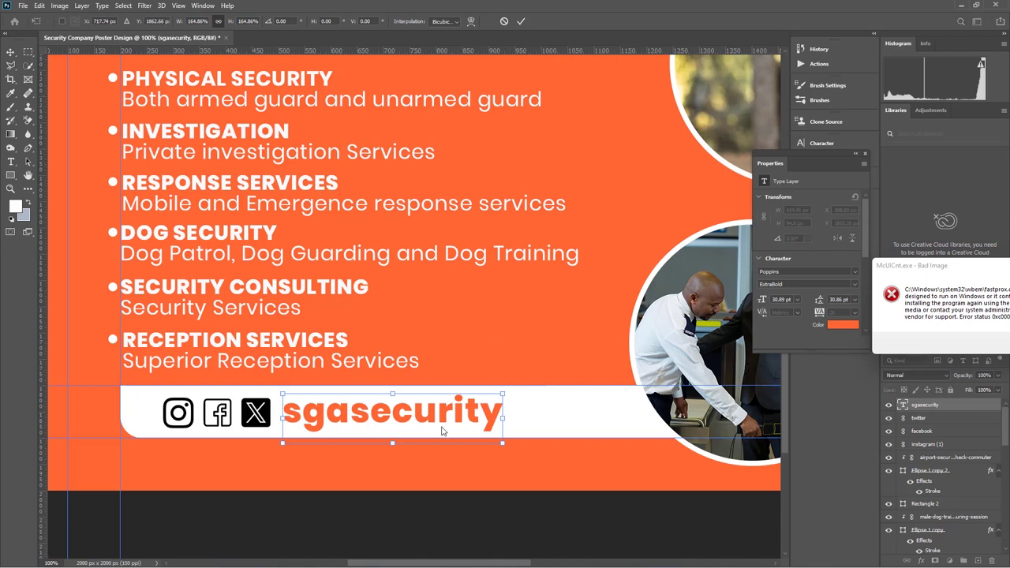
Set the sgasecurity text's Poppins font style to Regular
key(t)
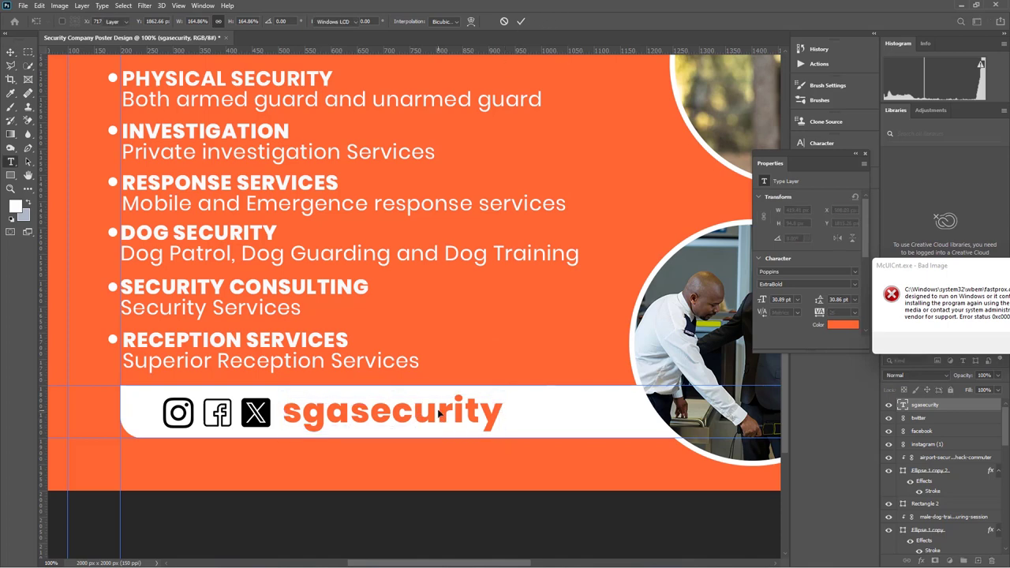
double_click(439, 413)
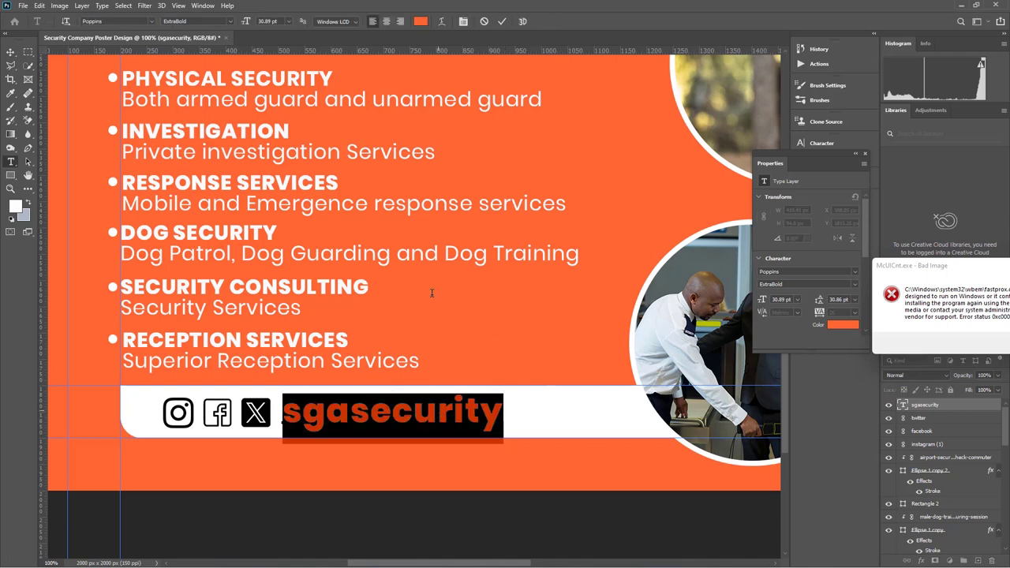
click(232, 23)
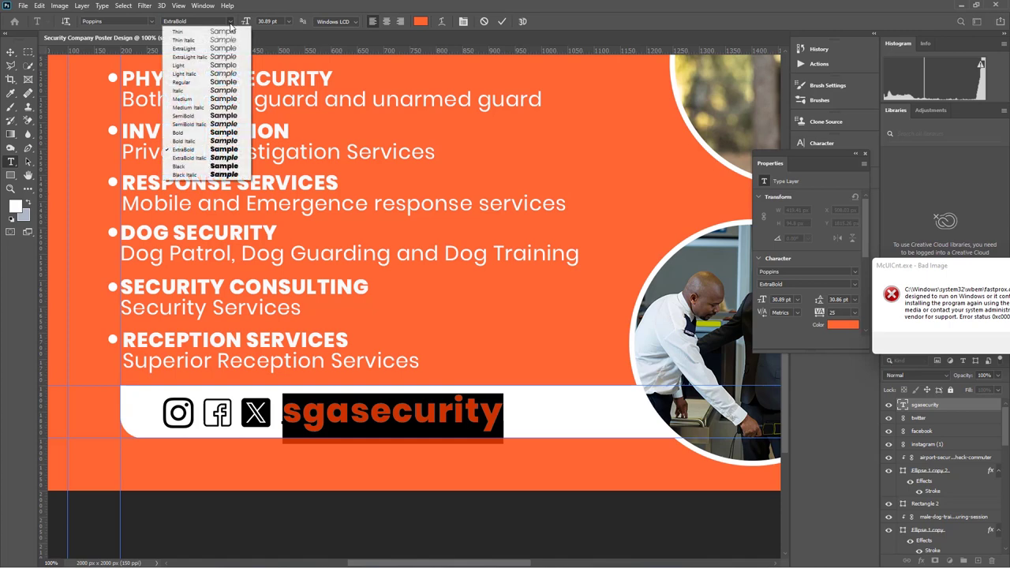
click(197, 79)
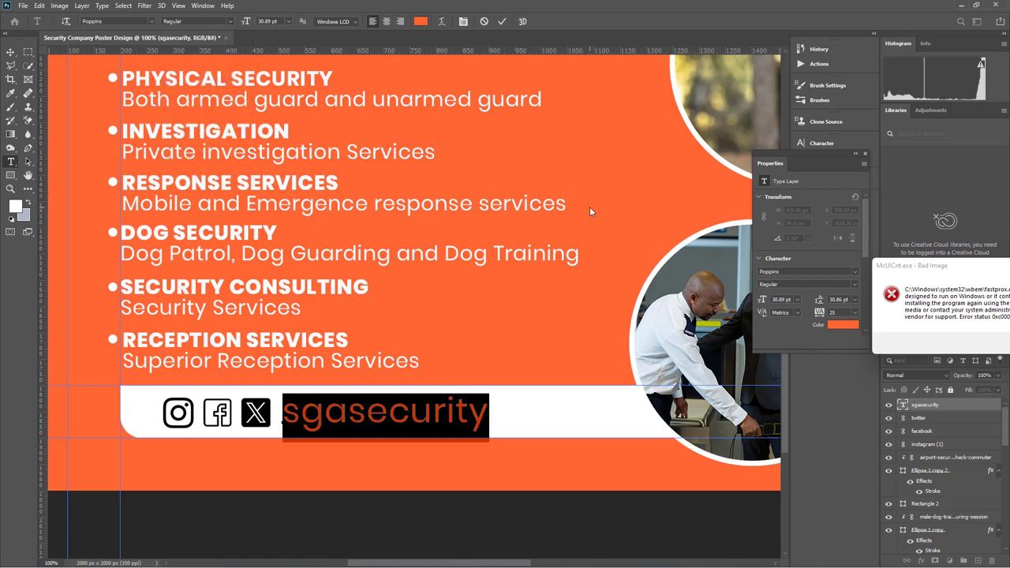
key(ctrl+Return)
key(v)
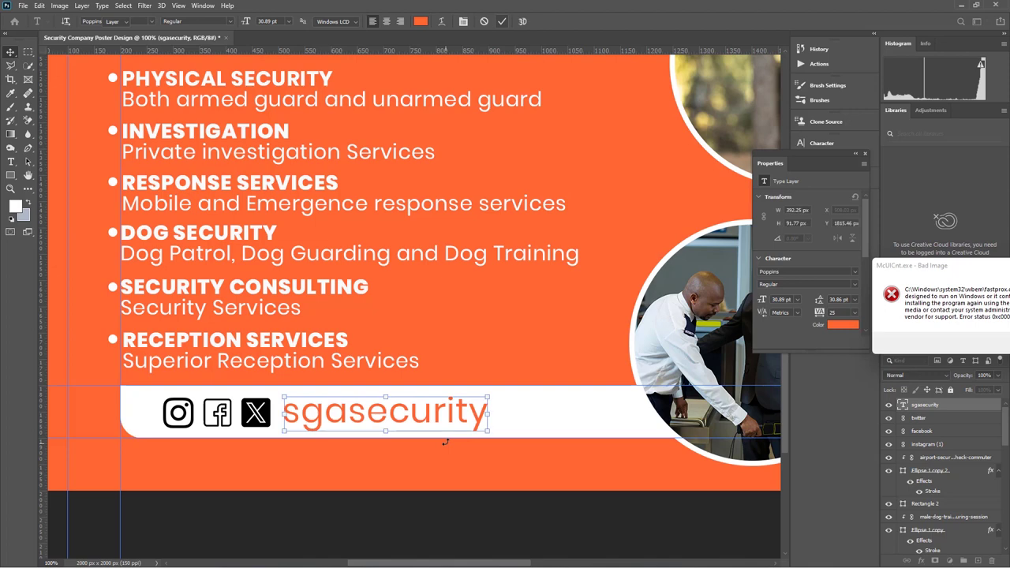
key(ctrl+minus)
key(ctrl+minus)
key(ctrl+minus)
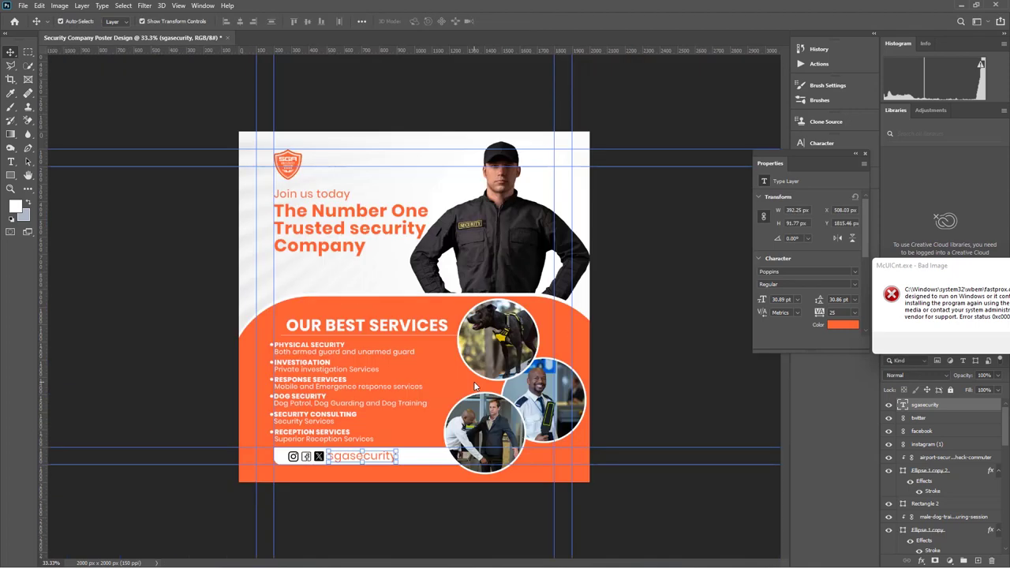
Add an orange Color Overlay, sampled from the poster, to the instagram (1) icon
click(631, 271)
click(28, 175)
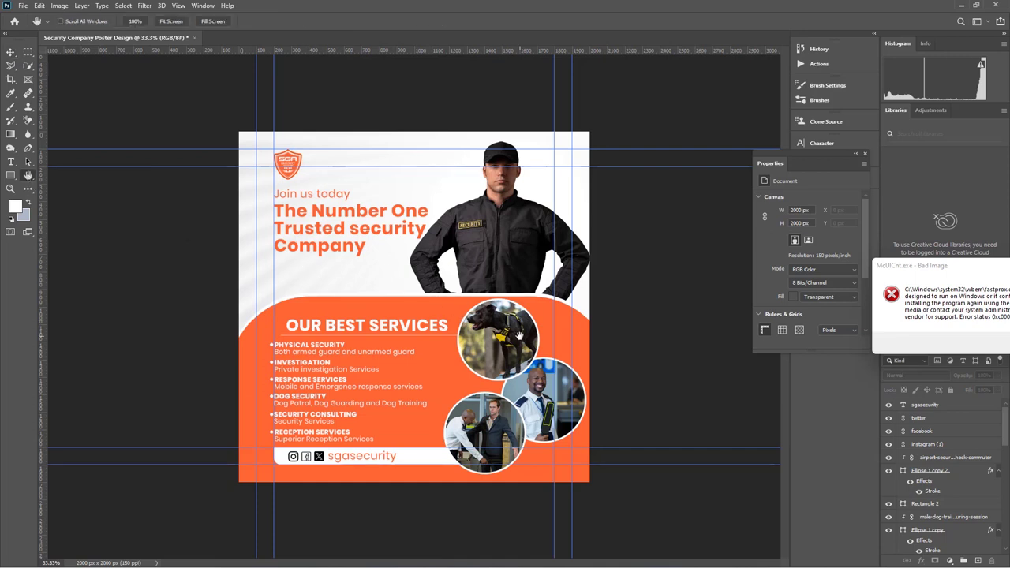
click(11, 52)
click(293, 459)
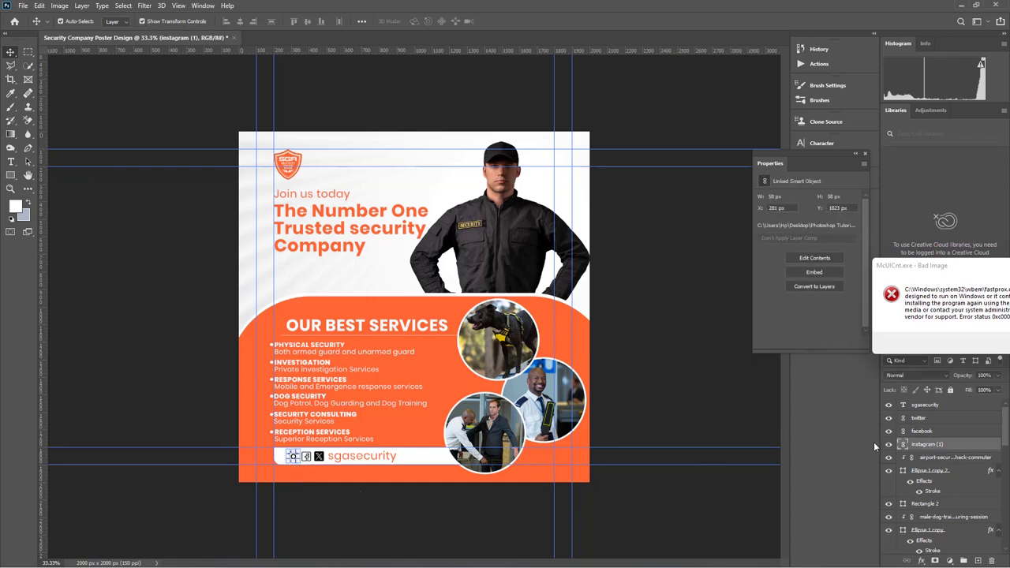
click(920, 561)
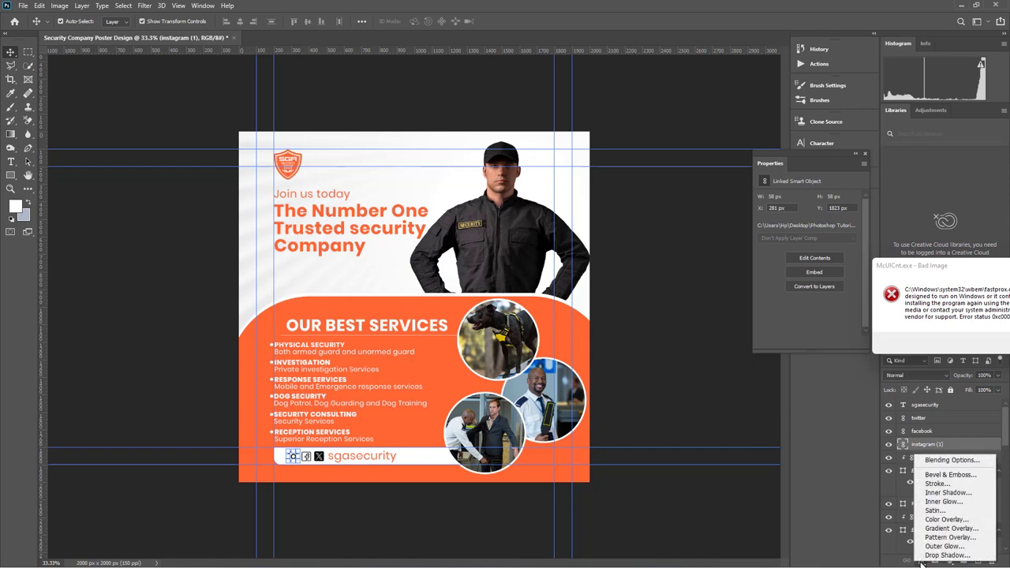
click(943, 520)
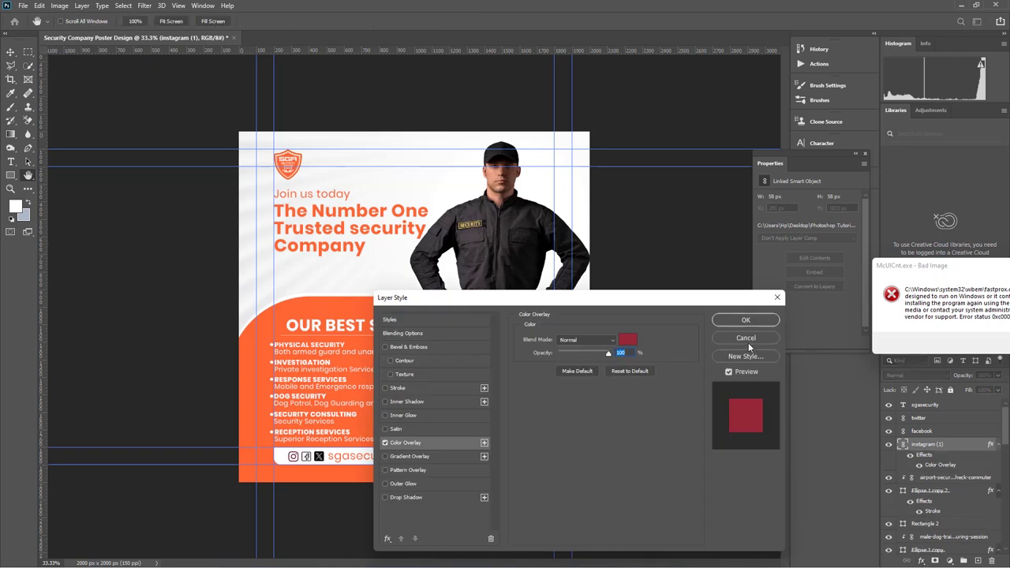
click(625, 342)
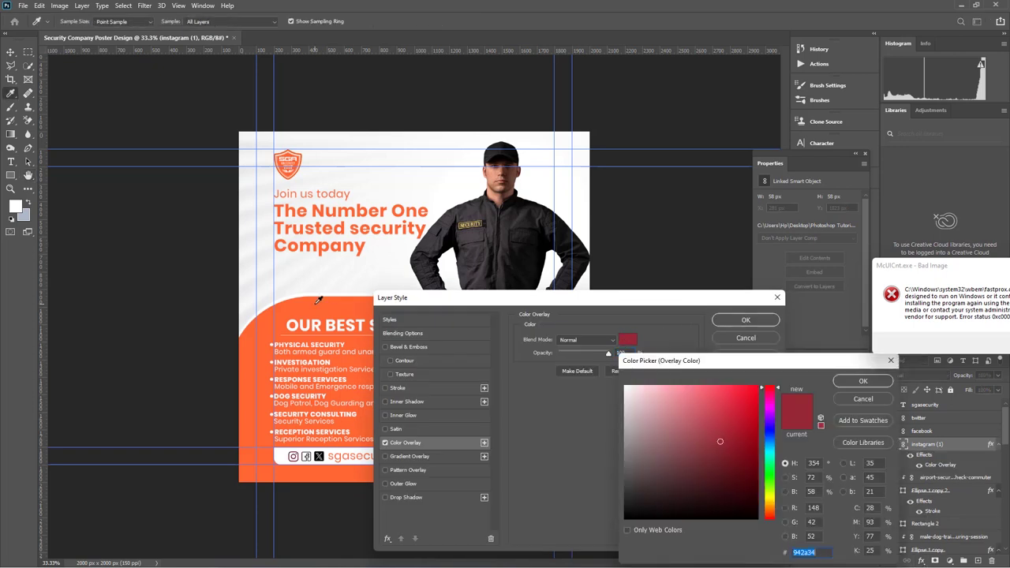
click(318, 299)
click(862, 381)
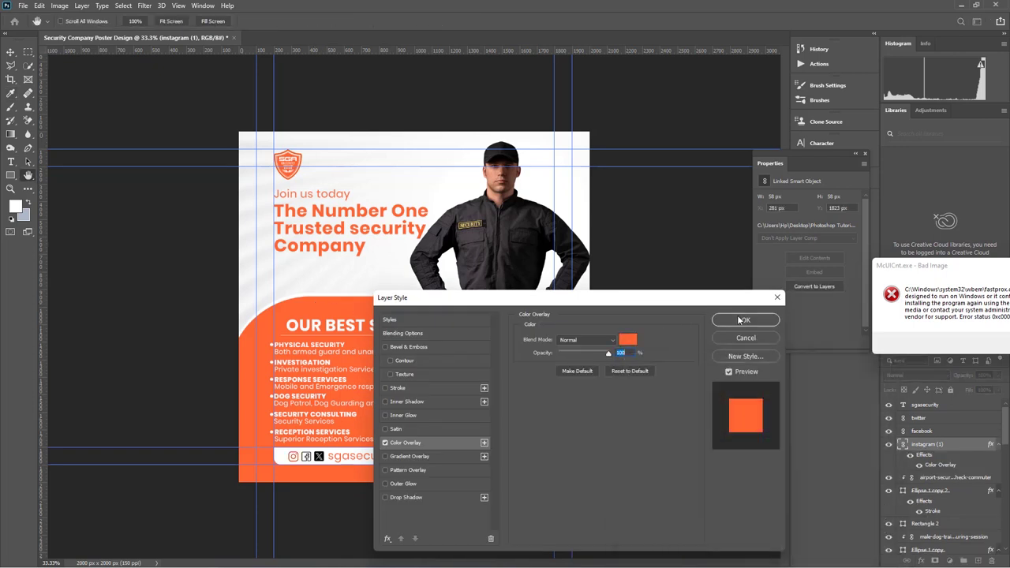
click(746, 319)
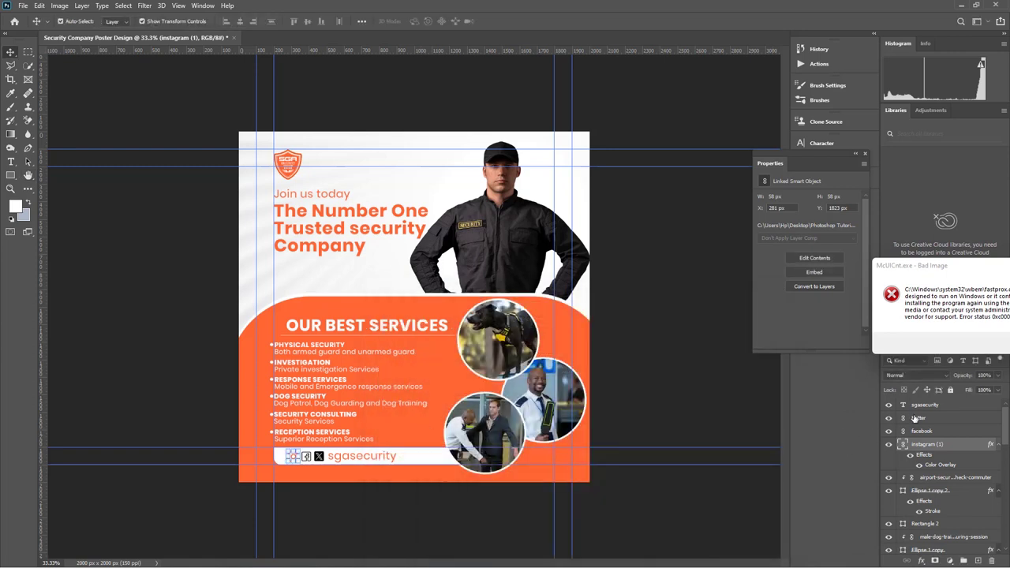
Apply the same orange Color Overlay to the facebook and twitter icon layers
click(922, 431)
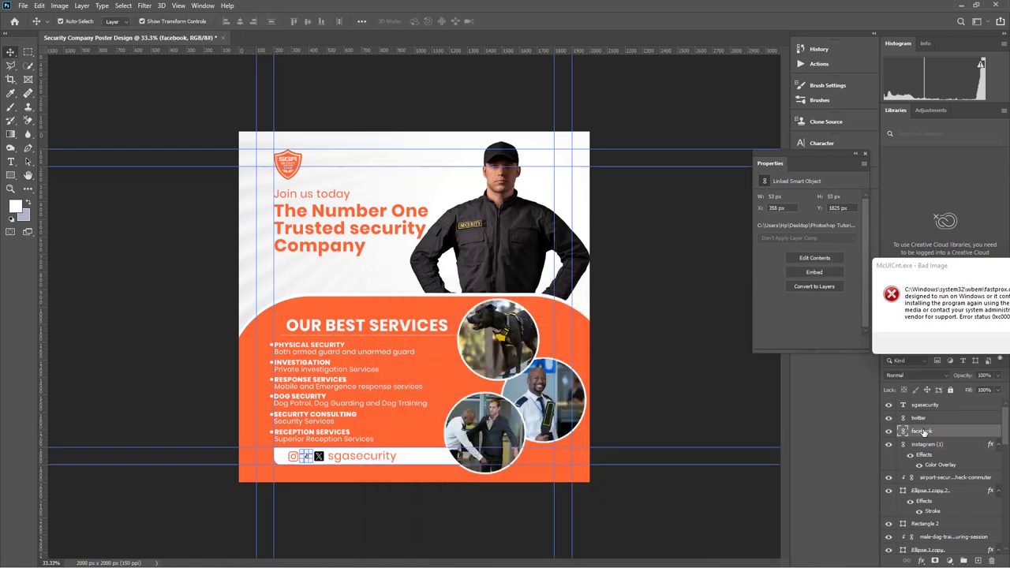
click(920, 558)
click(946, 520)
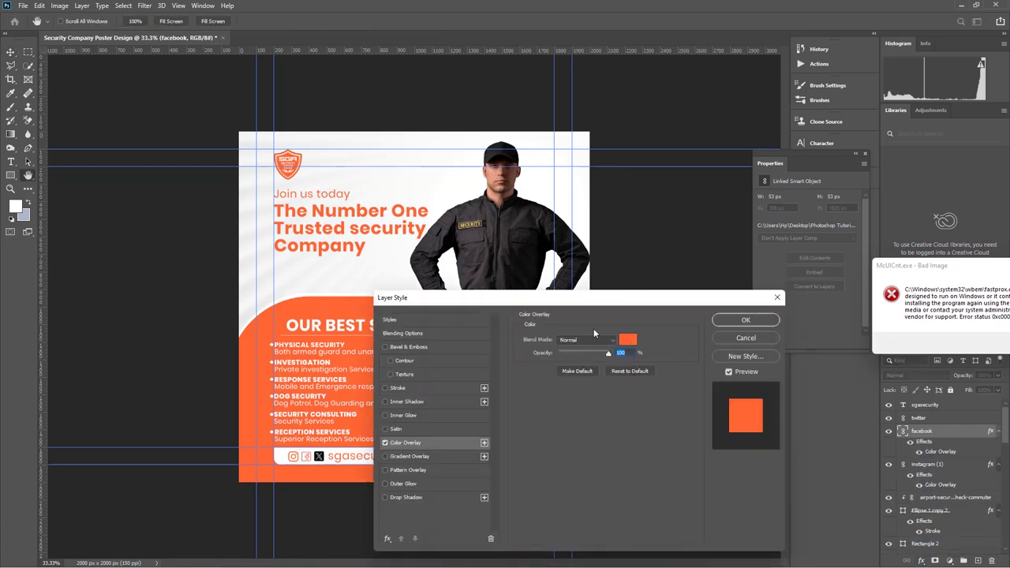
click(745, 319)
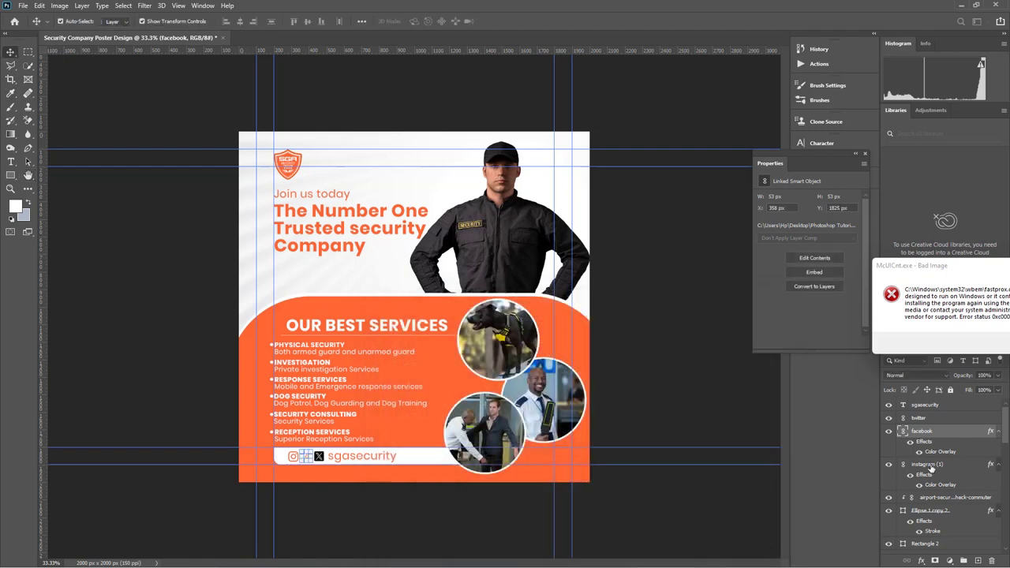
click(931, 466)
click(925, 419)
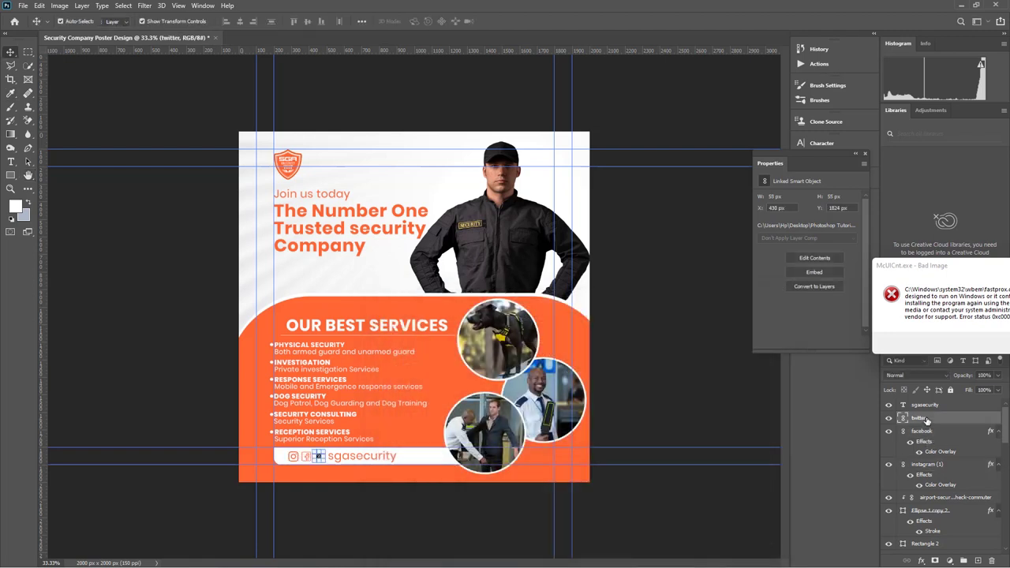
click(921, 560)
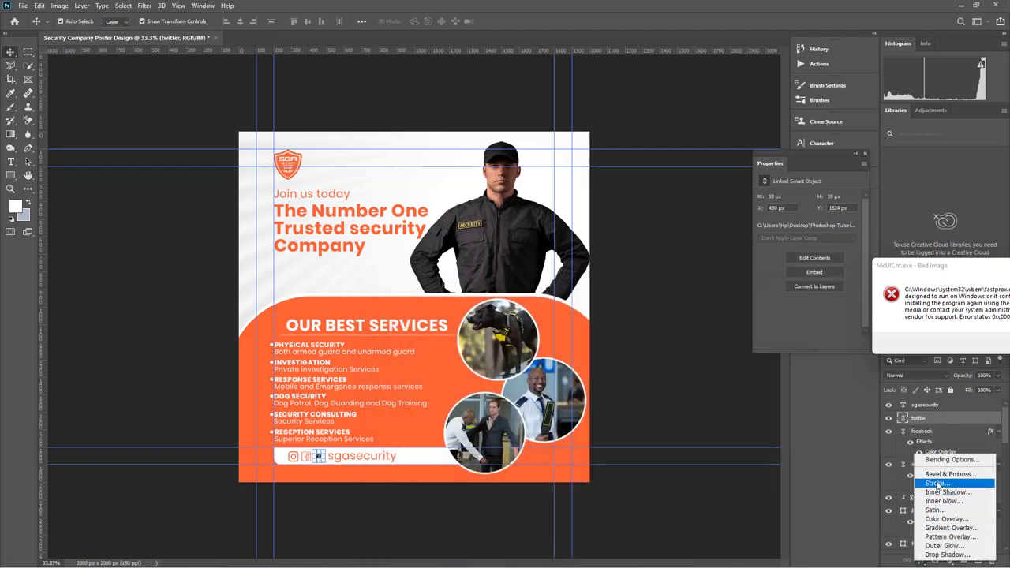
click(642, 380)
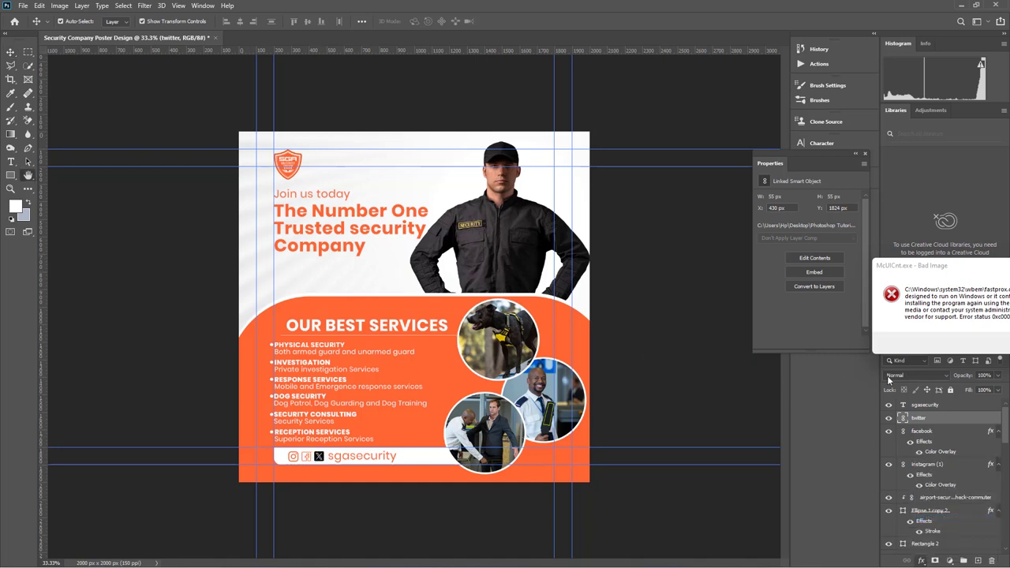
click(745, 321)
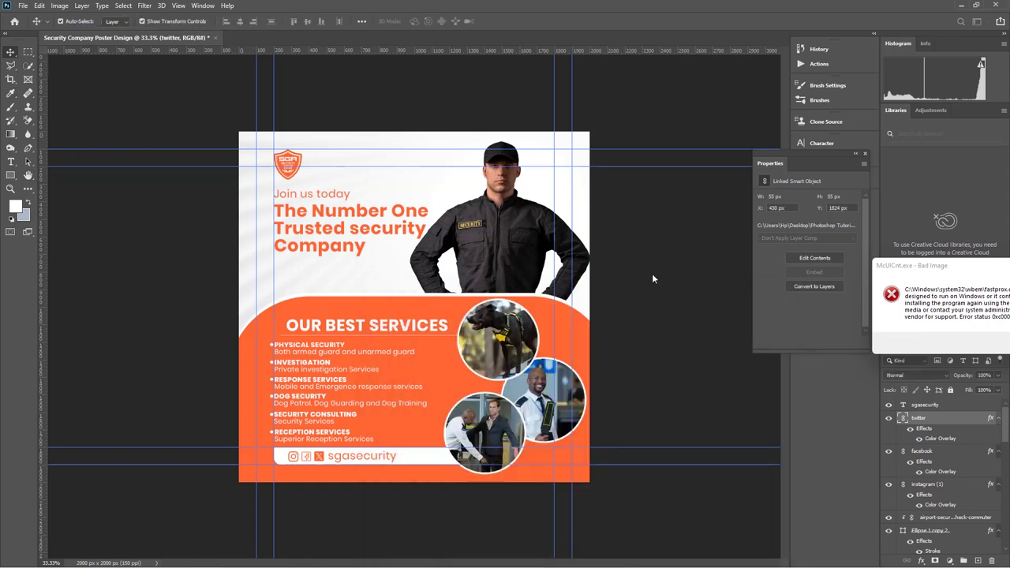
Deselect all layers and fit the whole poster on screen
click(473, 224)
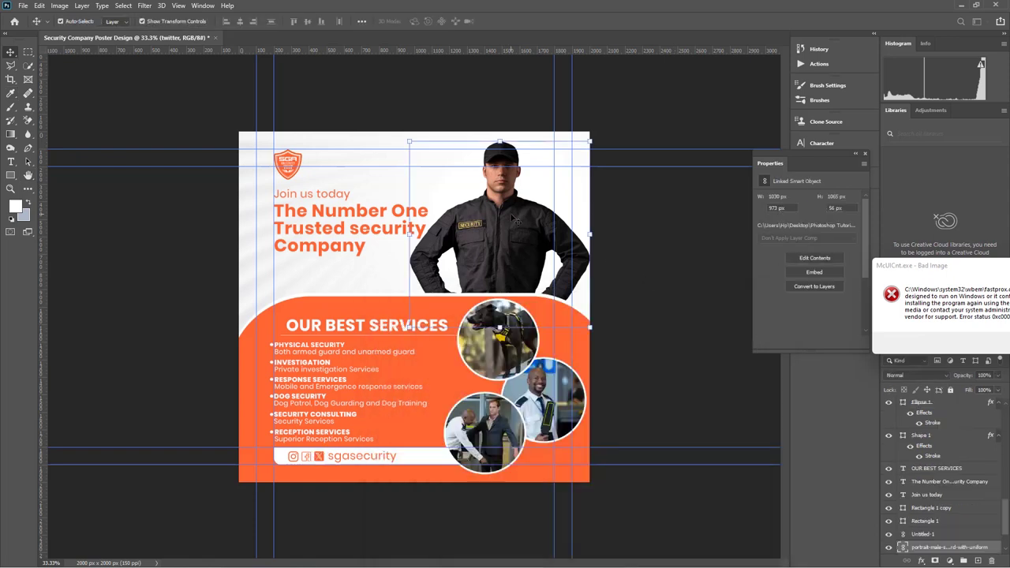
click(663, 298)
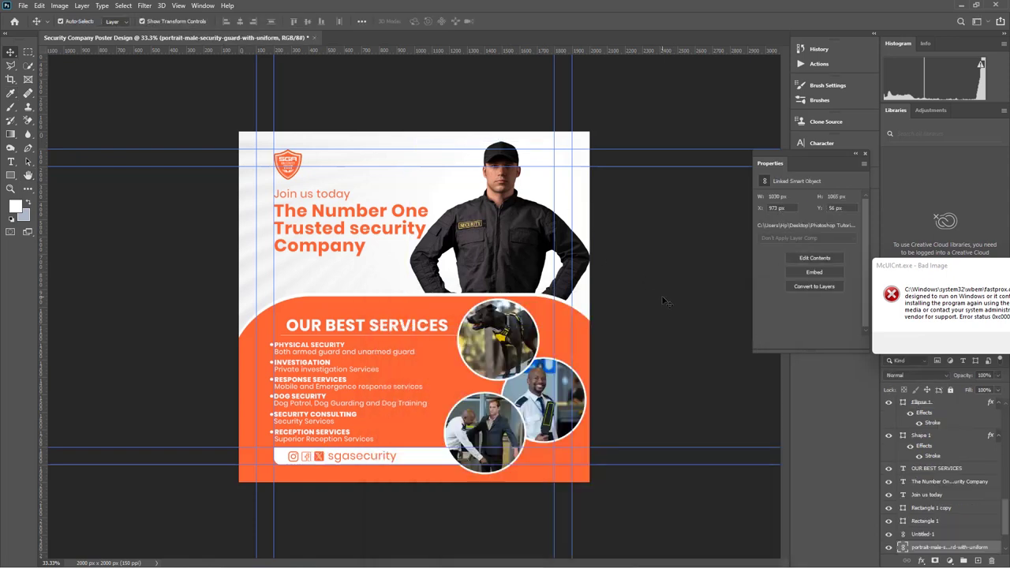
click(10, 188)
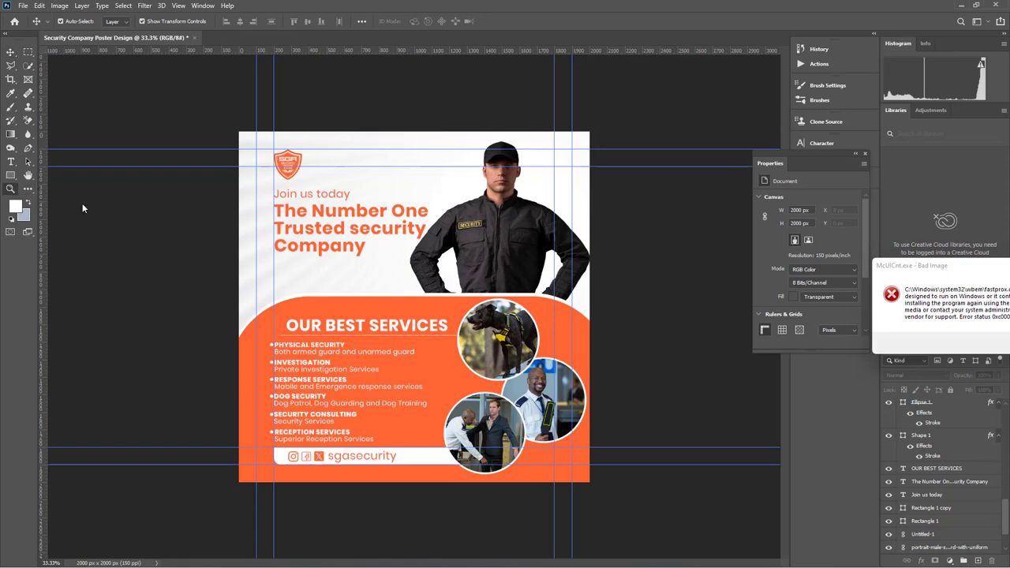
right_click(387, 261)
click(408, 273)
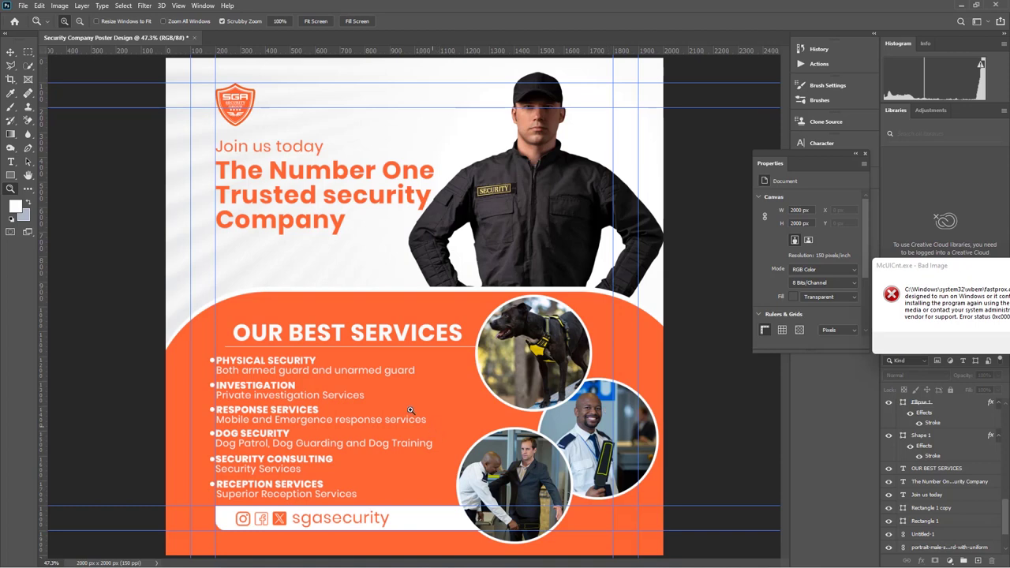
click(11, 52)
In File > Export As, set the export format to JPG
click(21, 7)
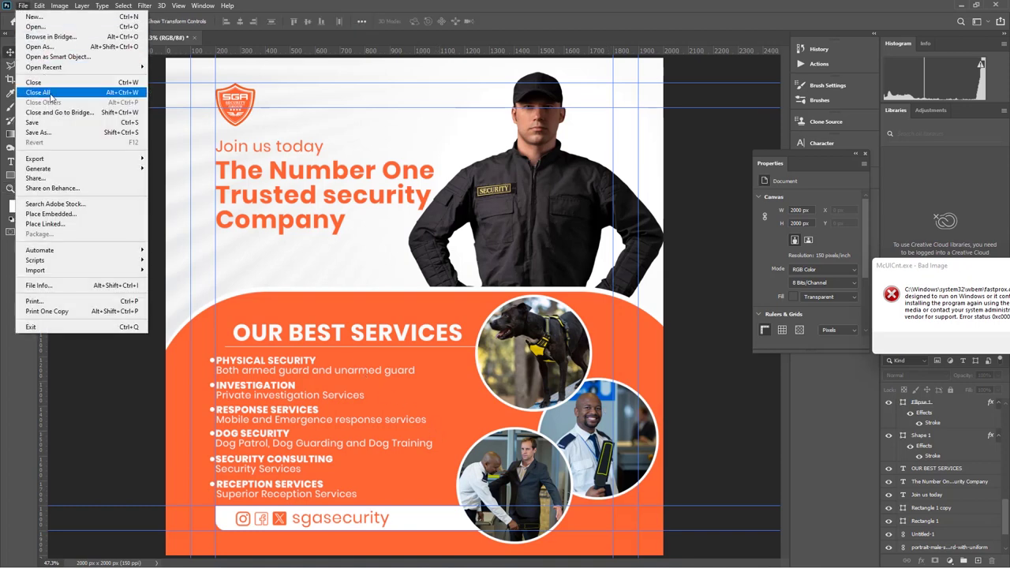
mouse_move(56, 160)
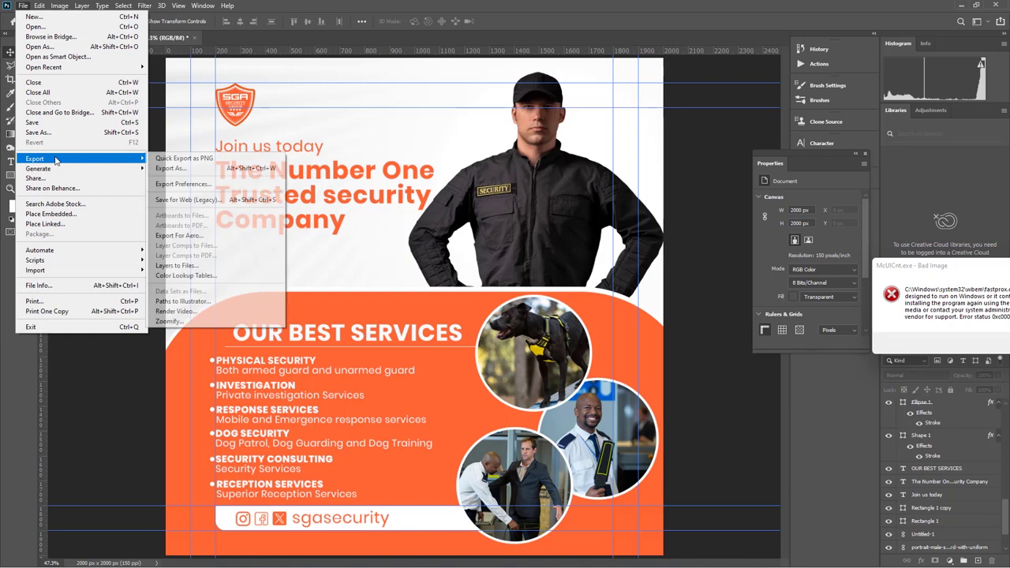
click(180, 169)
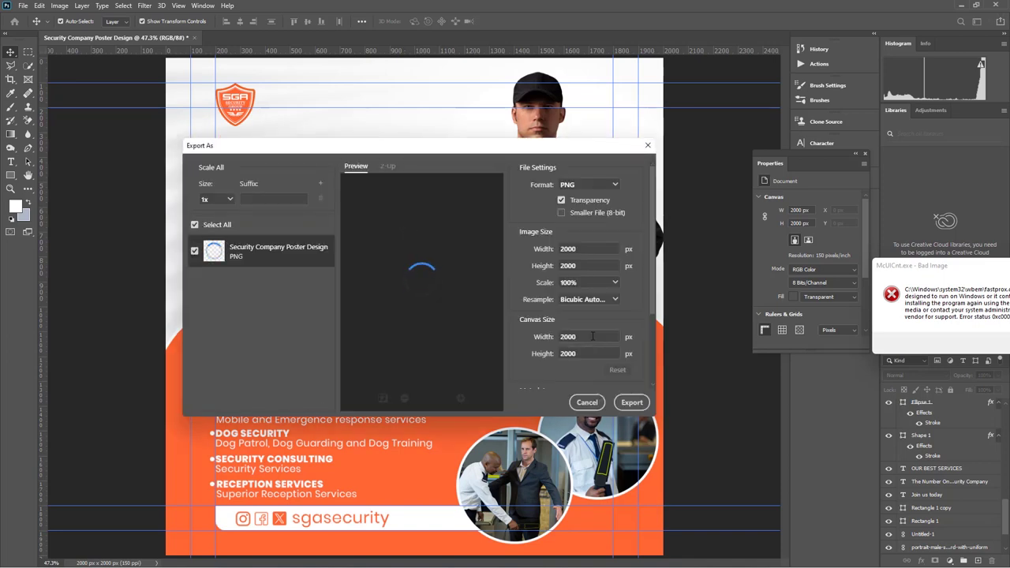
click(579, 187)
click(566, 211)
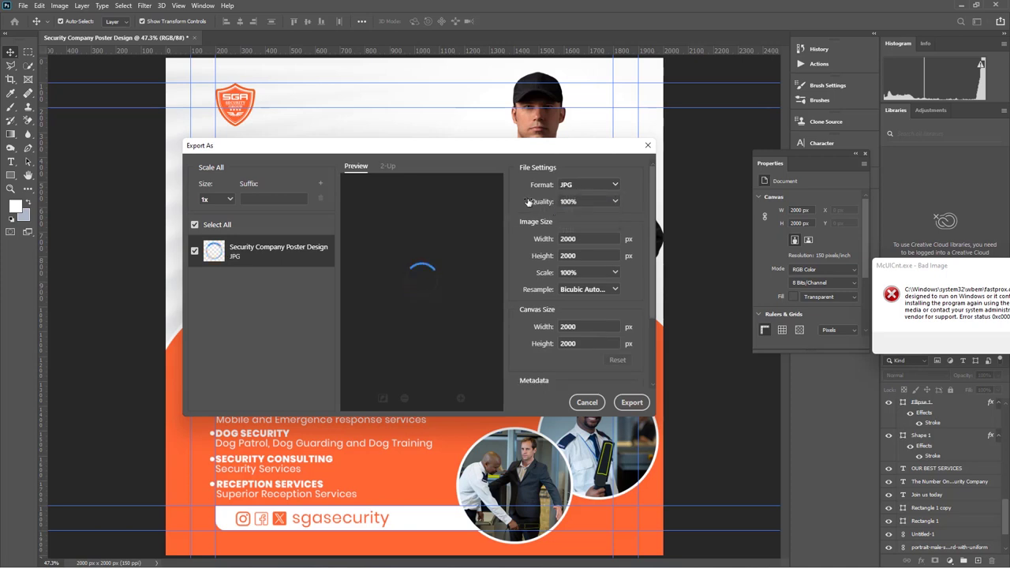
Export and save the JPG into Photoshop Tutorial > Security Company Poster
click(627, 403)
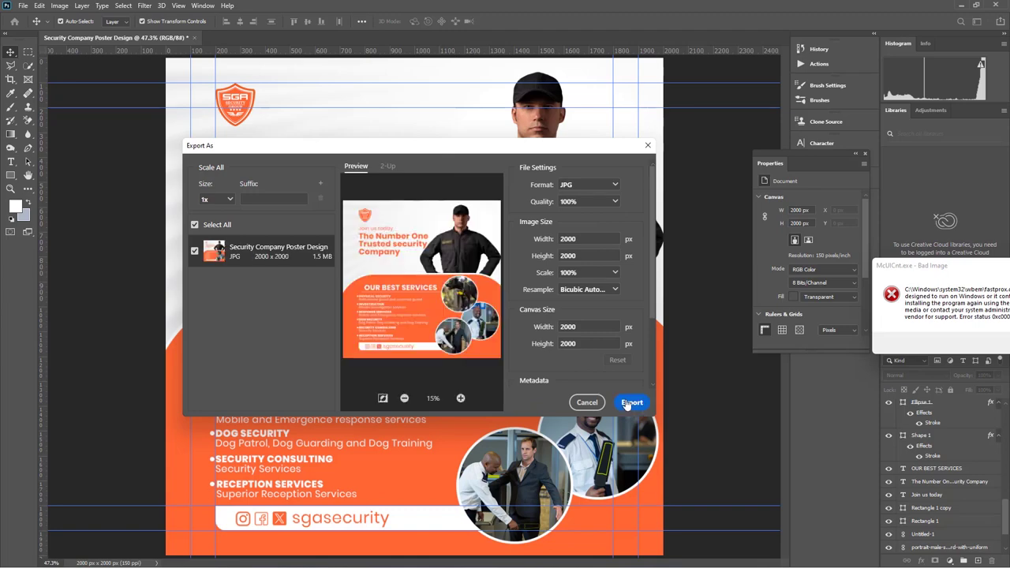
click(629, 403)
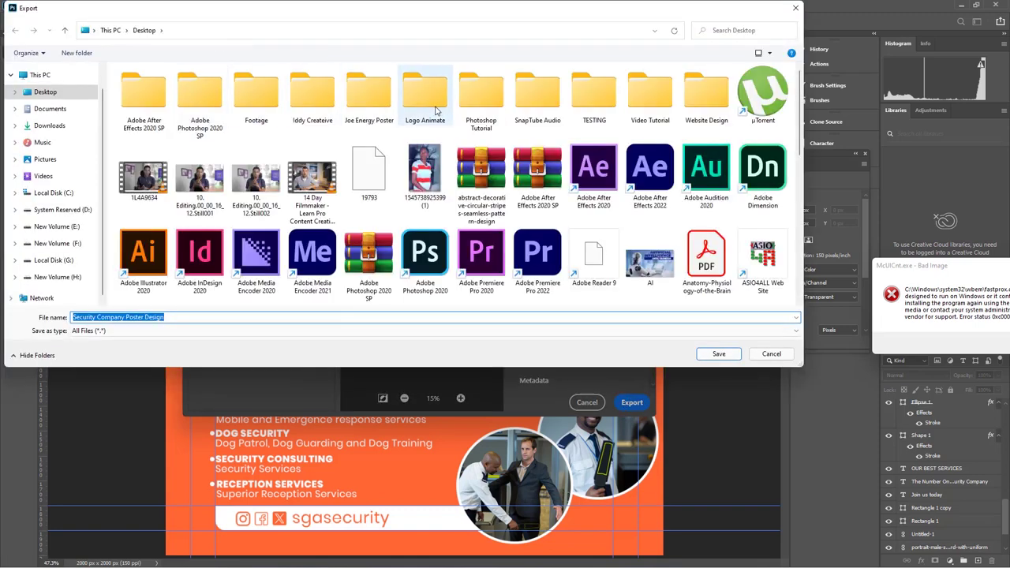
double_click(473, 109)
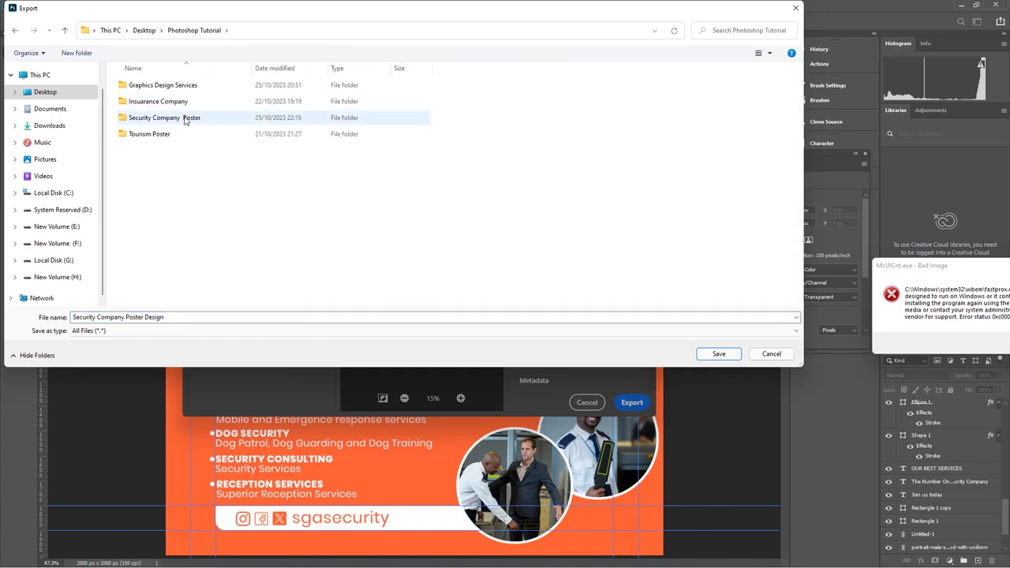
click(185, 118)
double_click(184, 118)
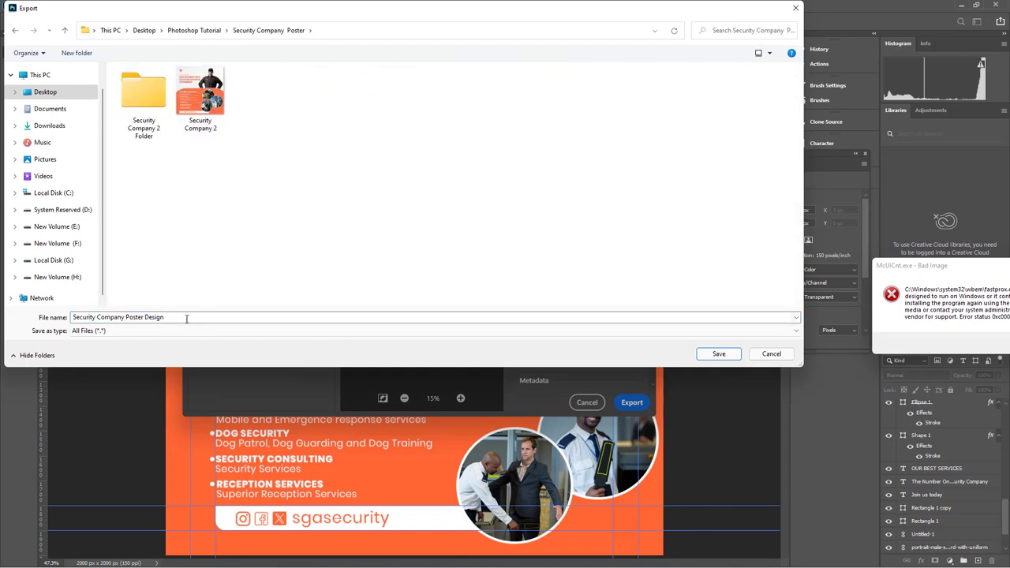
click(718, 354)
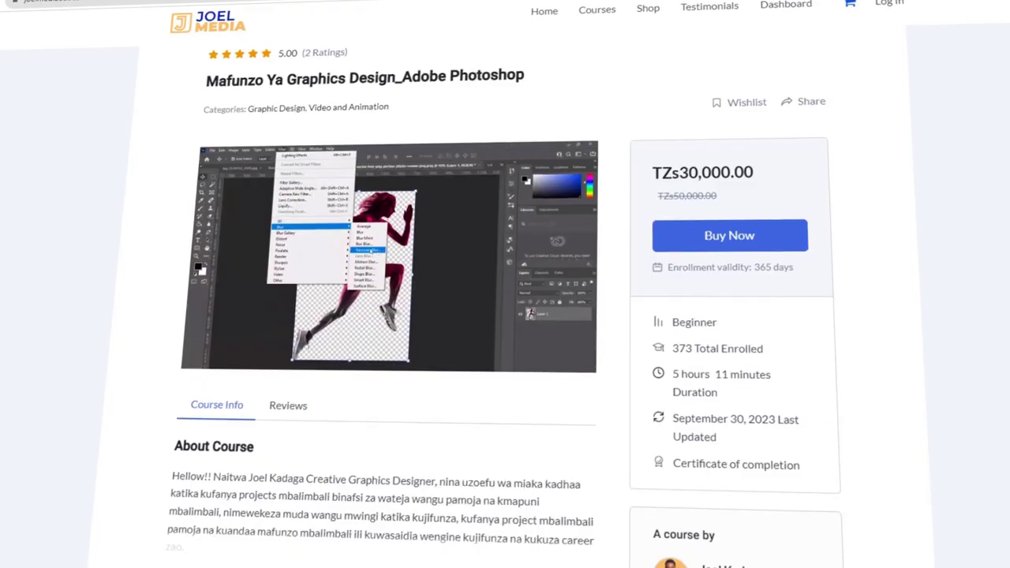
scroll(505, 284, down, 5)
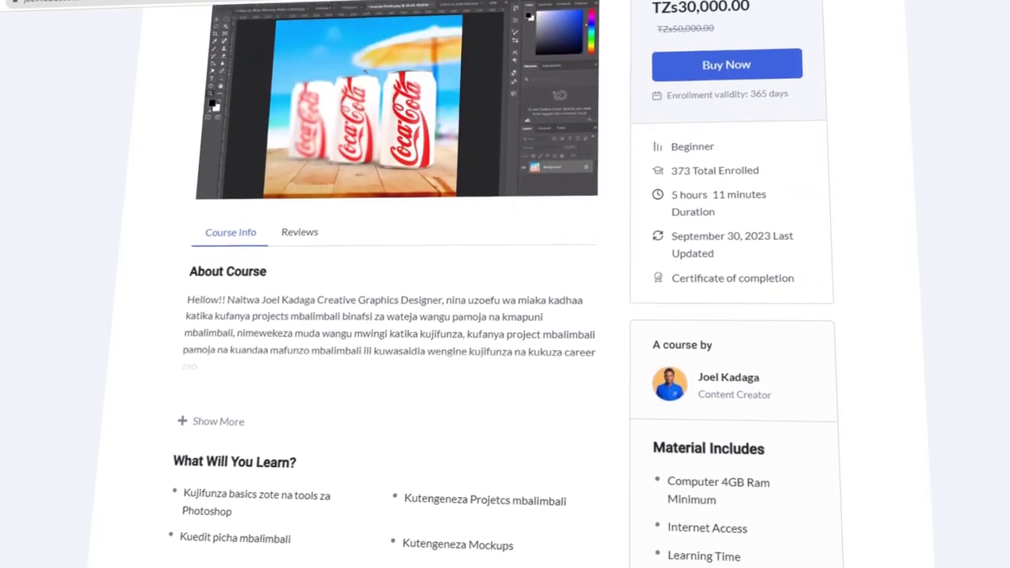
scroll(505, 284, down, 5)
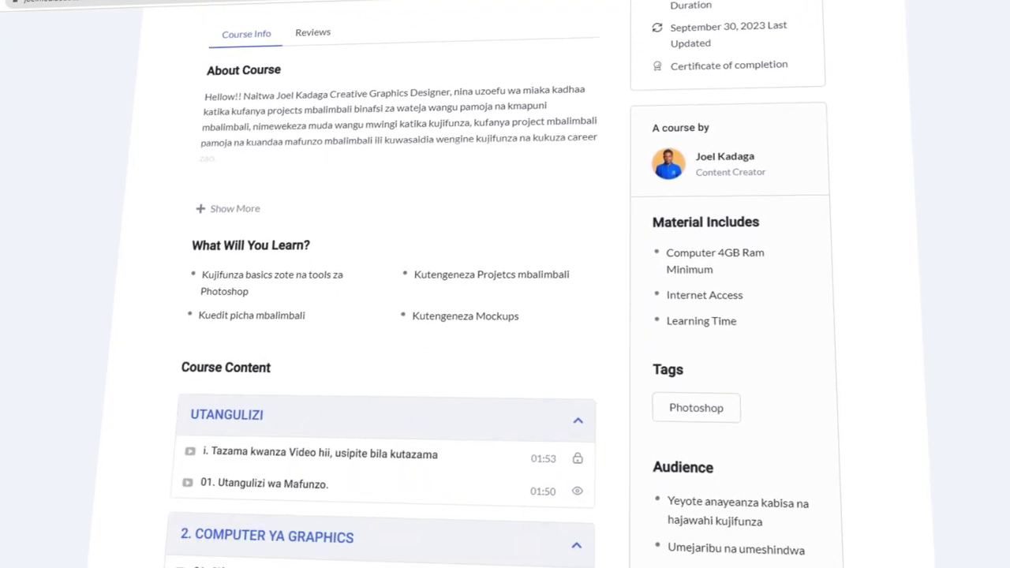
scroll(505, 284, down, 5)
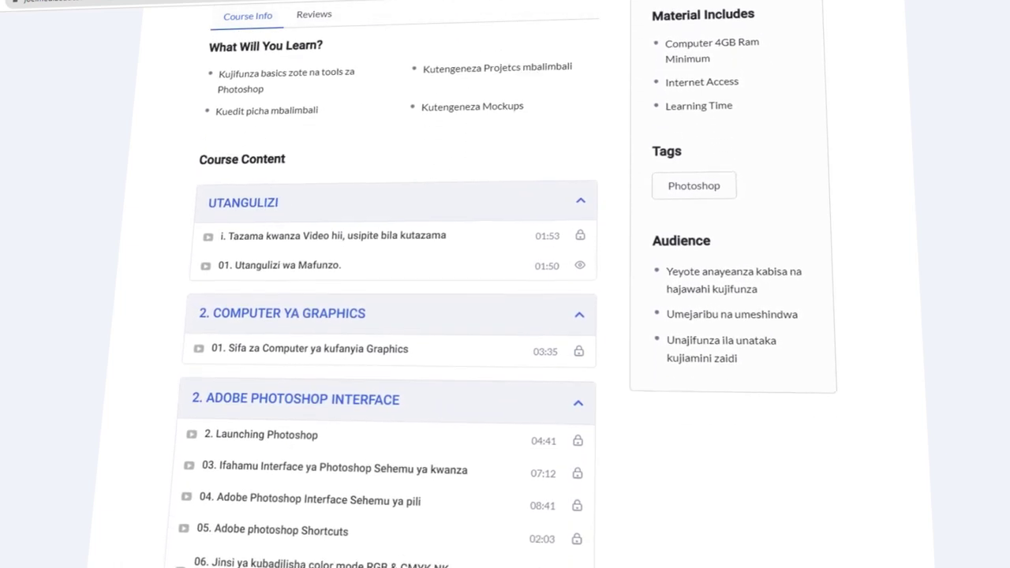
scroll(505, 284, down, 5)
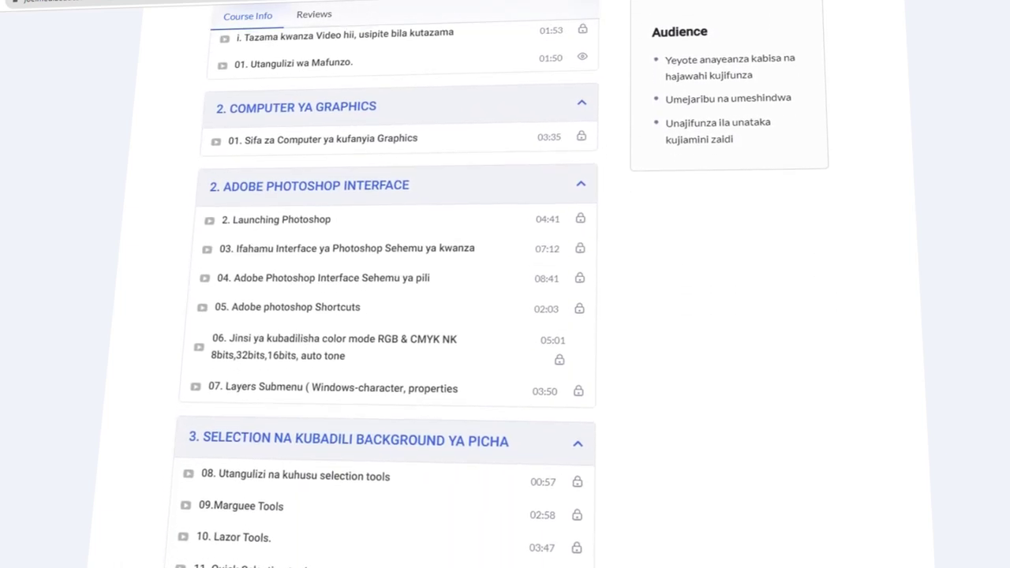
scroll(505, 284, down, 1)
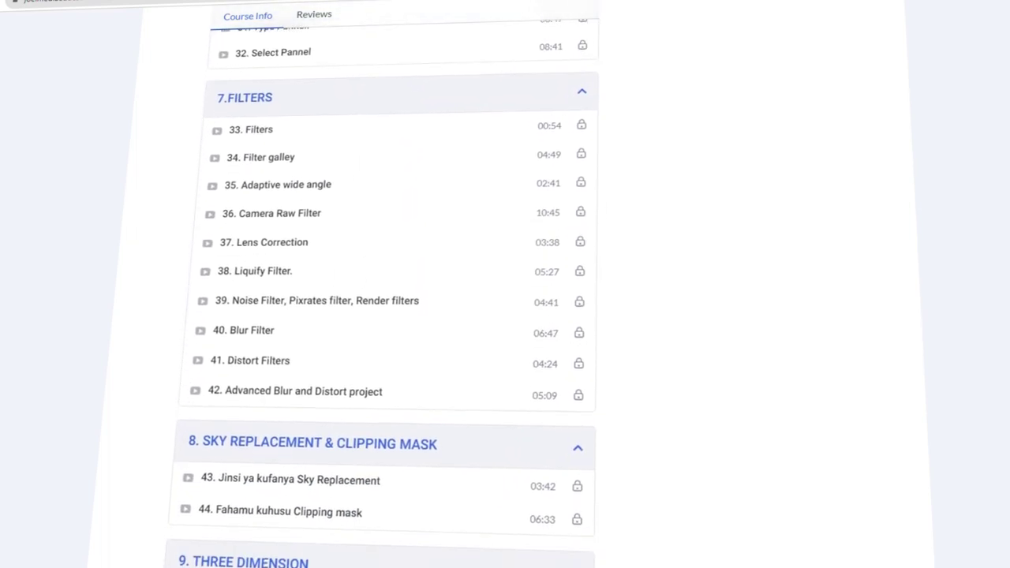
scroll(386, 316, down, 3)
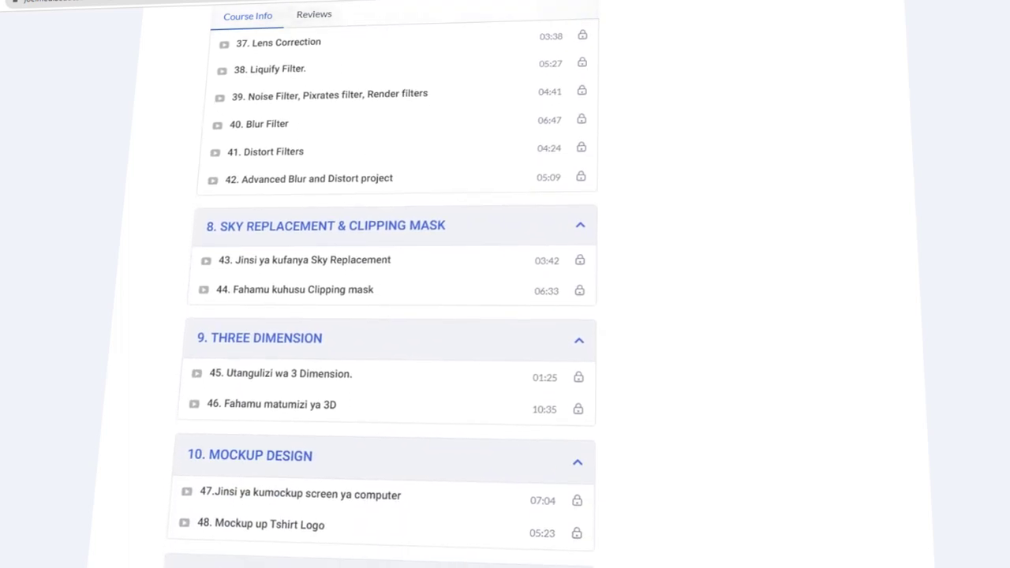
scroll(386, 316, down, 3)
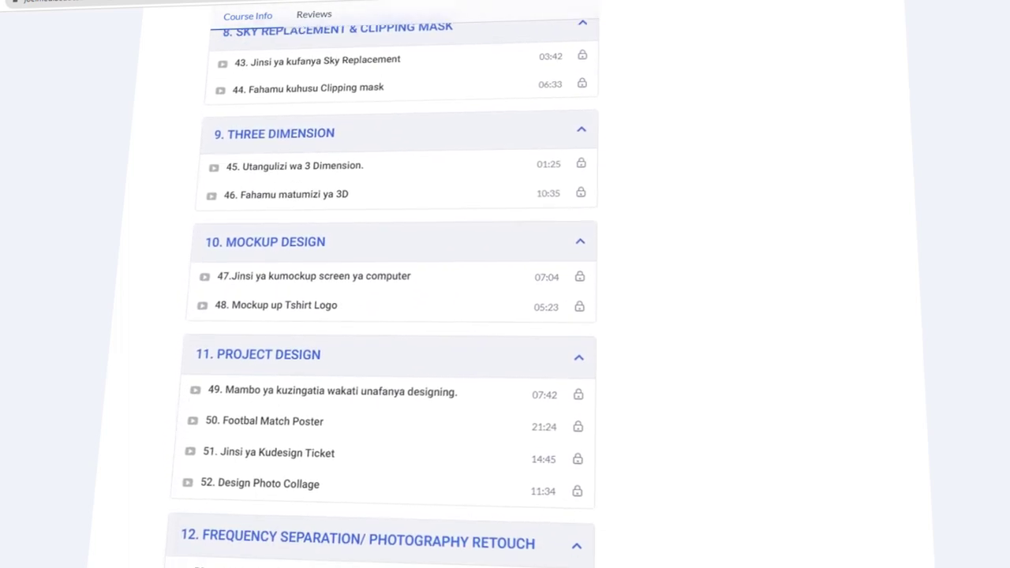
scroll(386, 315, down, 3)
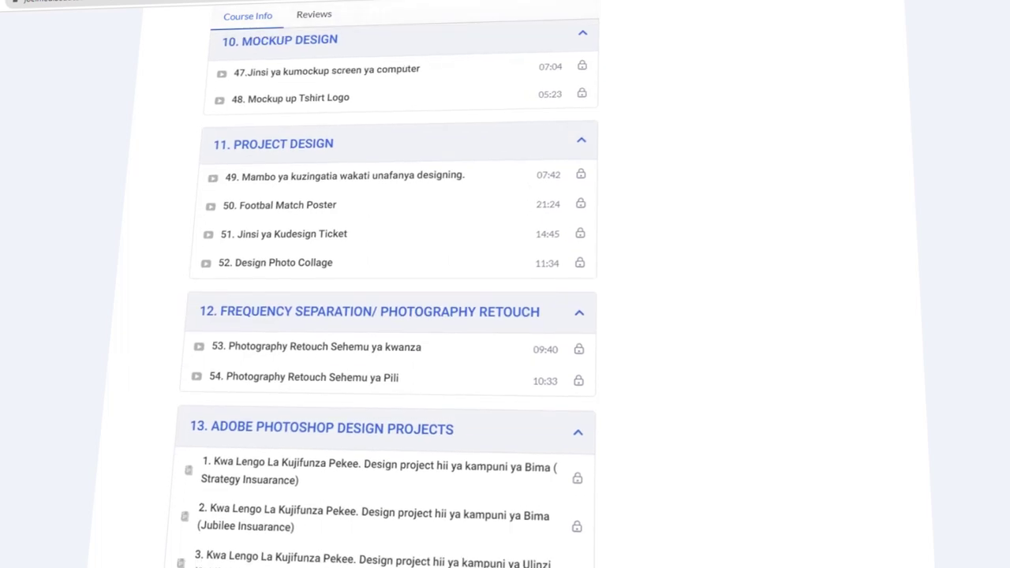
scroll(387, 315, down, 3)
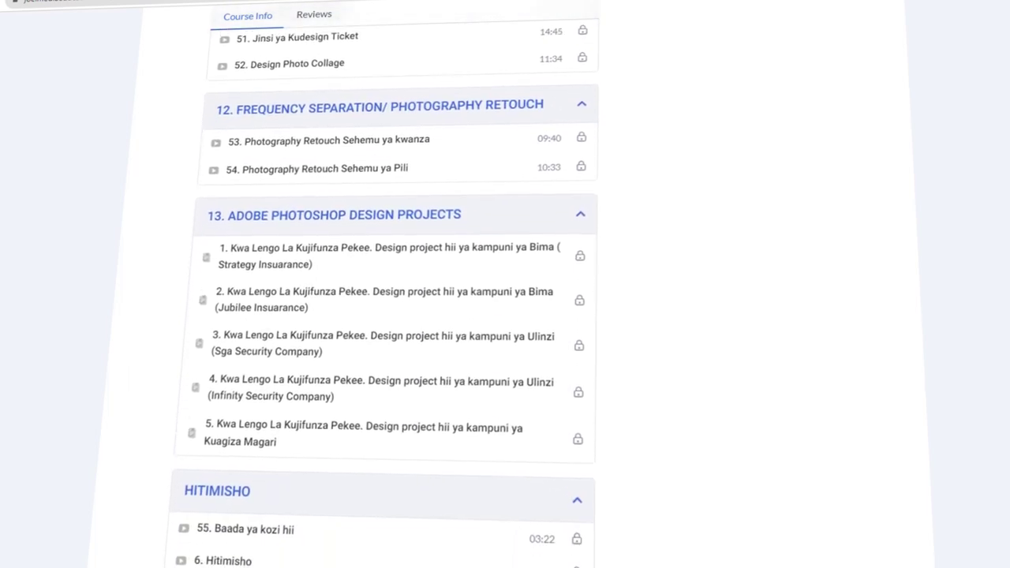